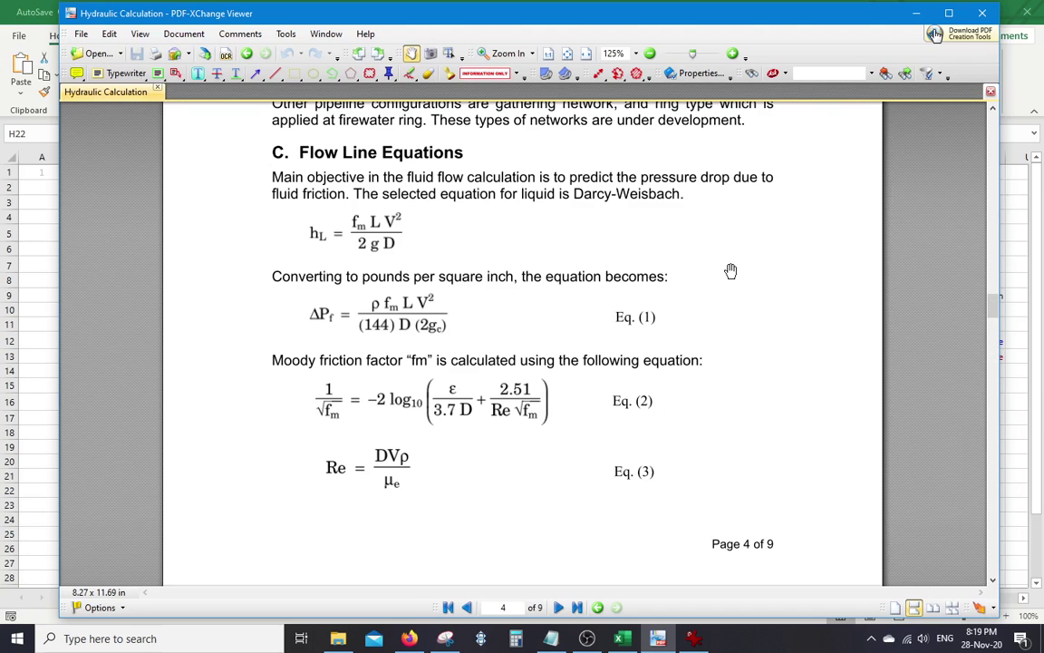
Step: Read the Flow Line Equations section and its variable definitions on pages 4 and 5 of the Hydraulic Calculation document
scroll(605, 248, "up", 1)
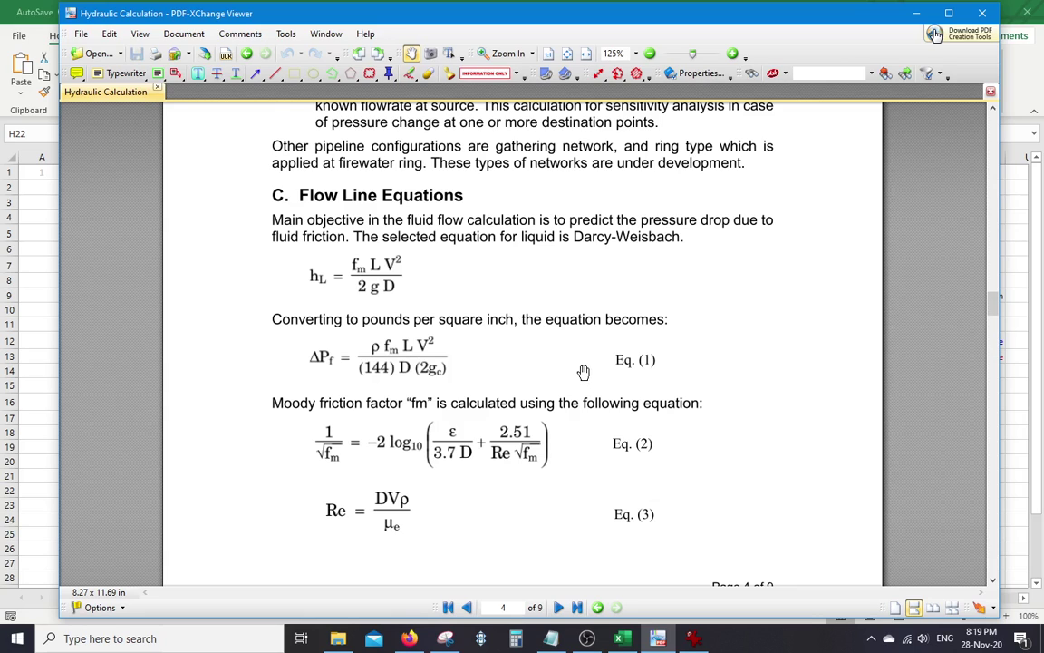
scroll(529, 326, "down", 1)
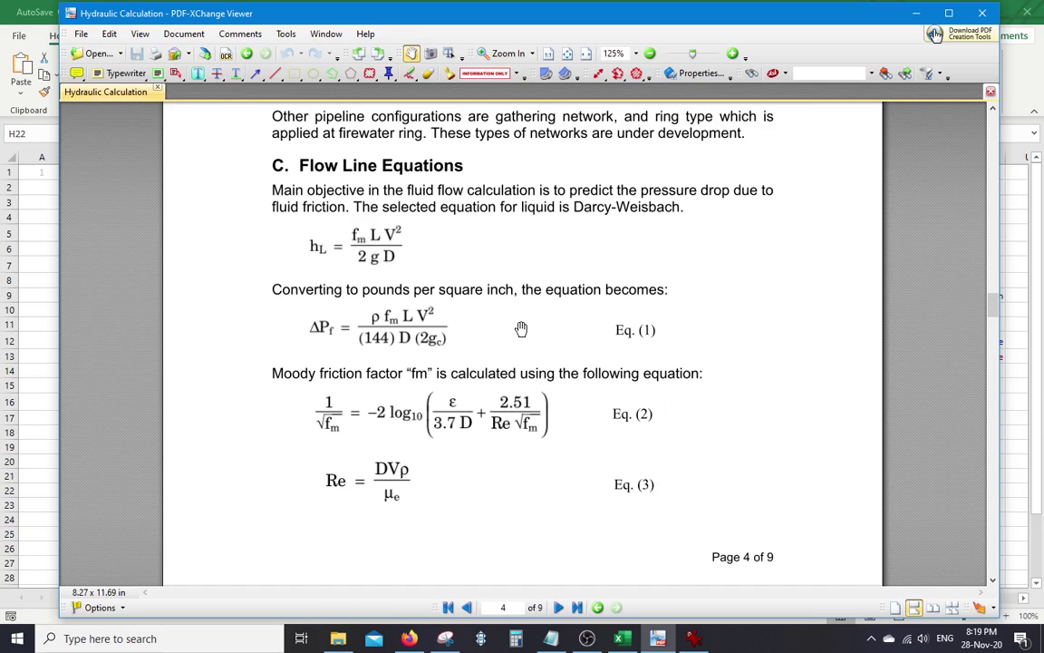
scroll(524, 318, "down", 1)
scroll(524, 318, "down", 1)
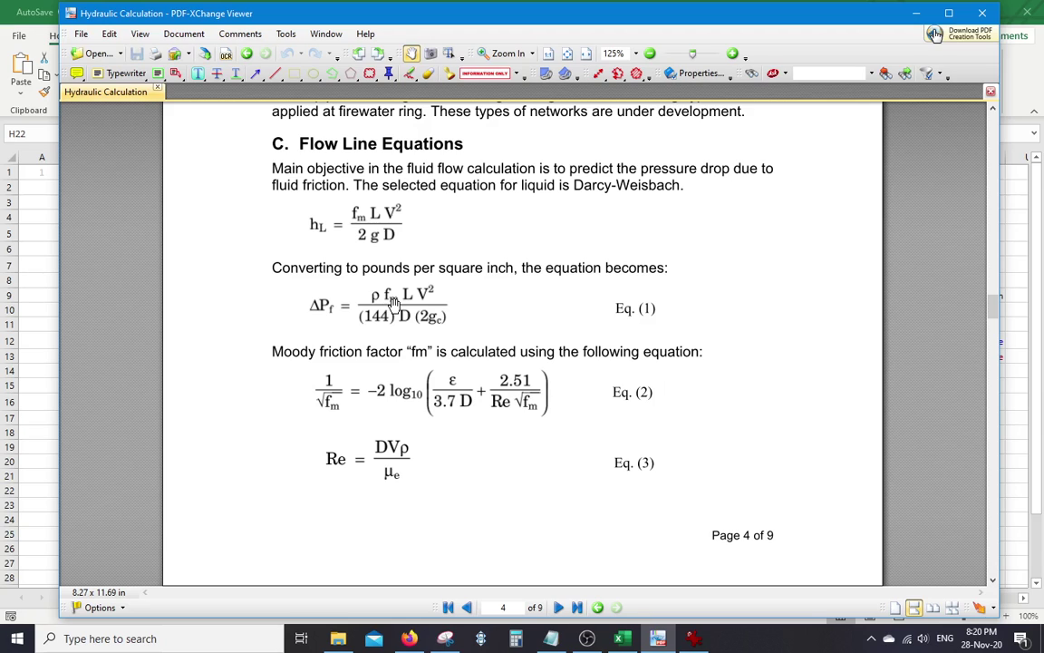
scroll(489, 327, "down", 1)
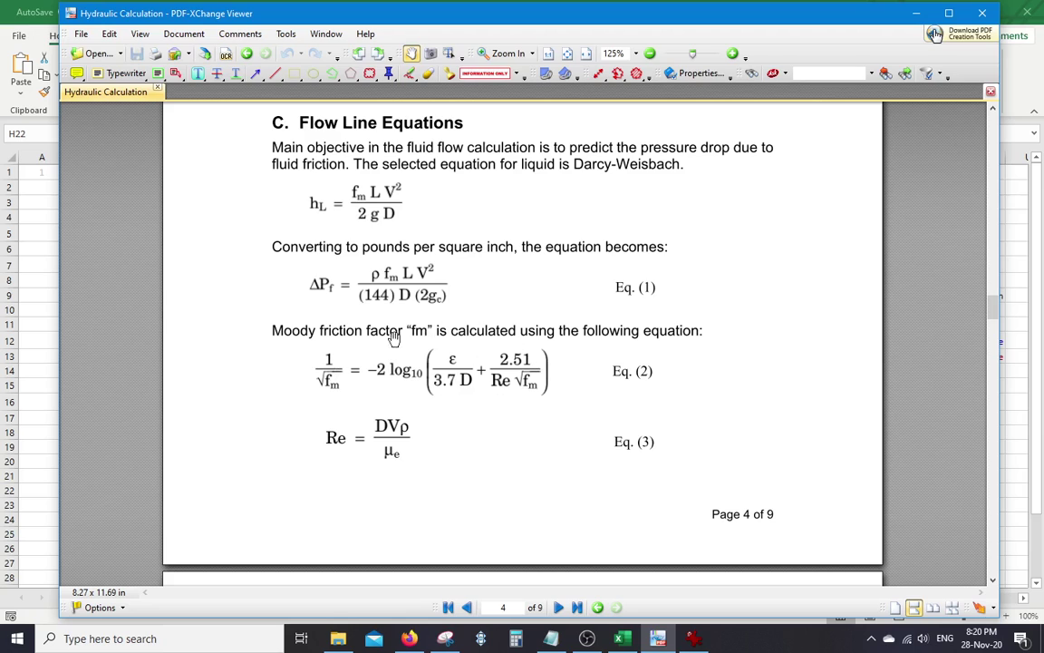
left_click_drag(497, 427, 500, 415)
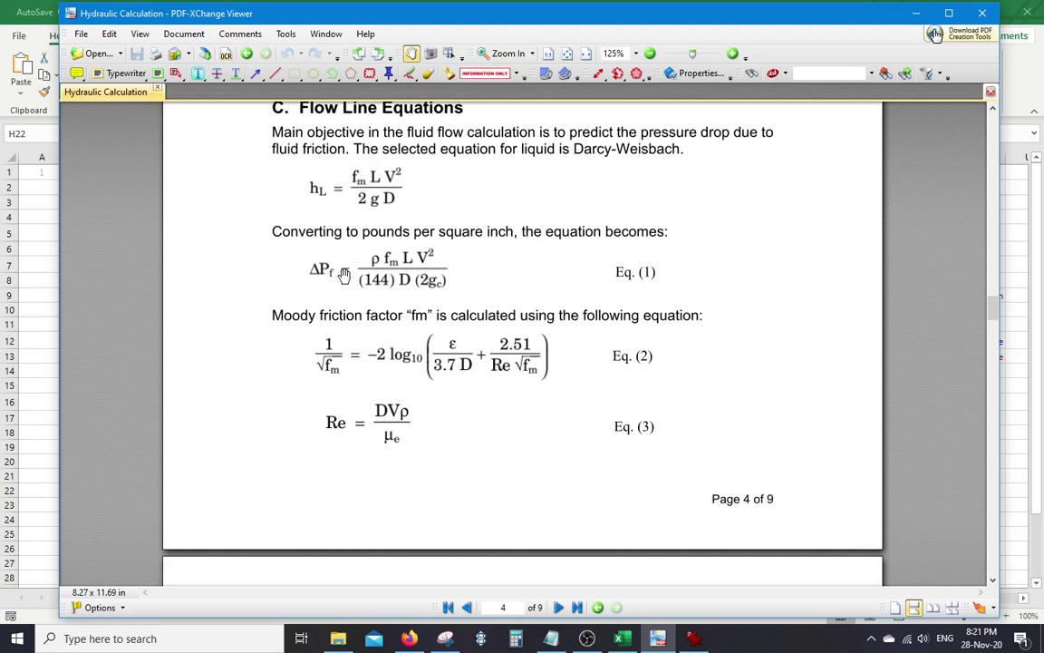
scroll(580, 399, "down", 2)
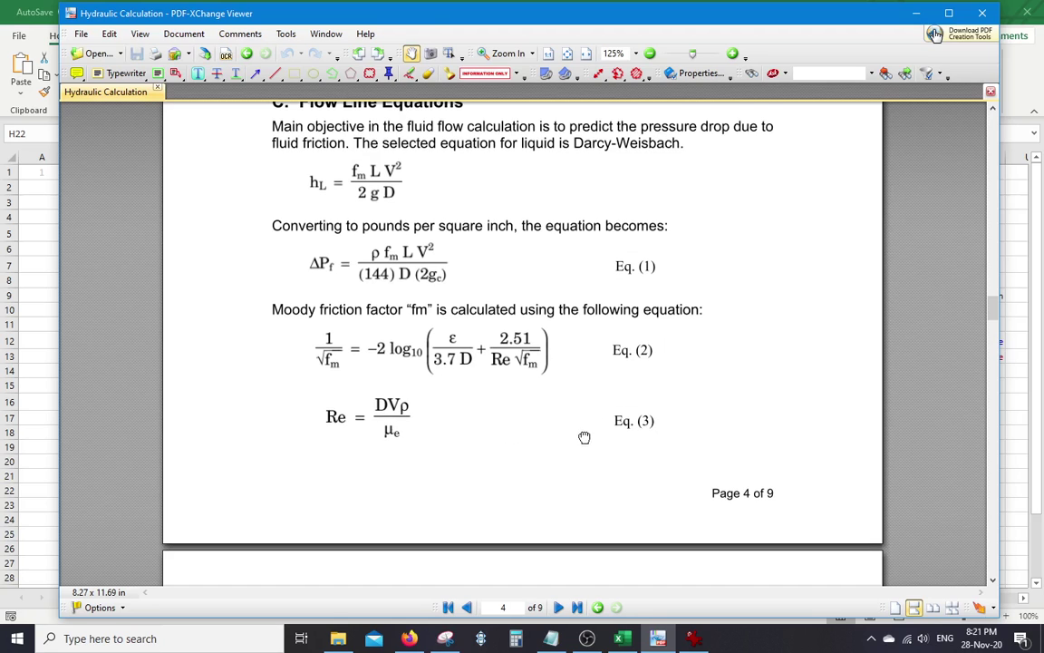
scroll(562, 375, "down", 10)
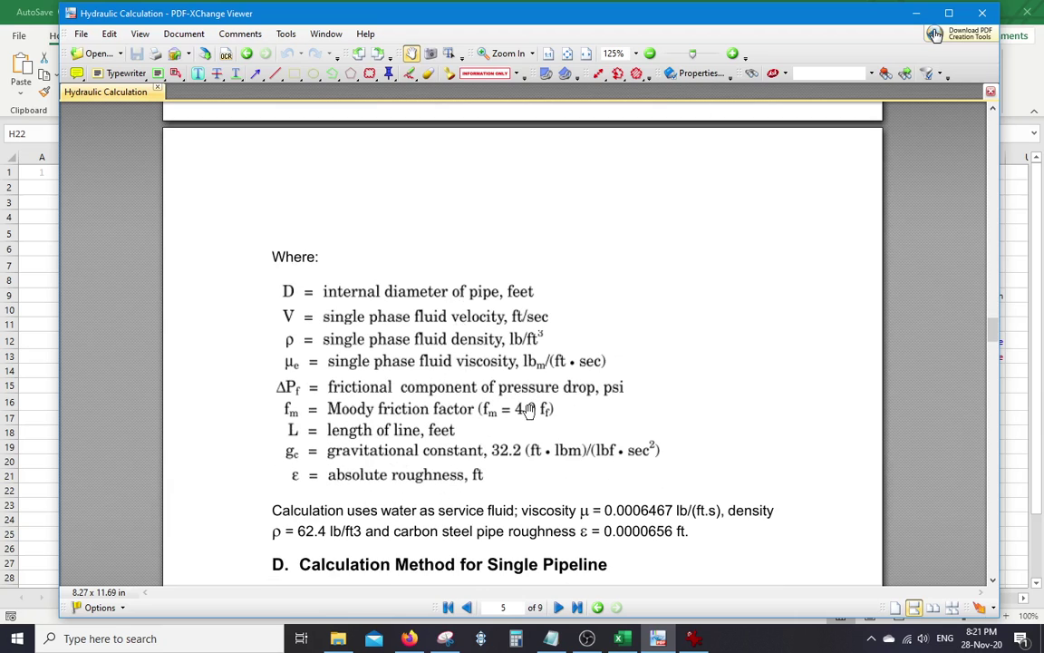
scroll(530, 410, "down", 3)
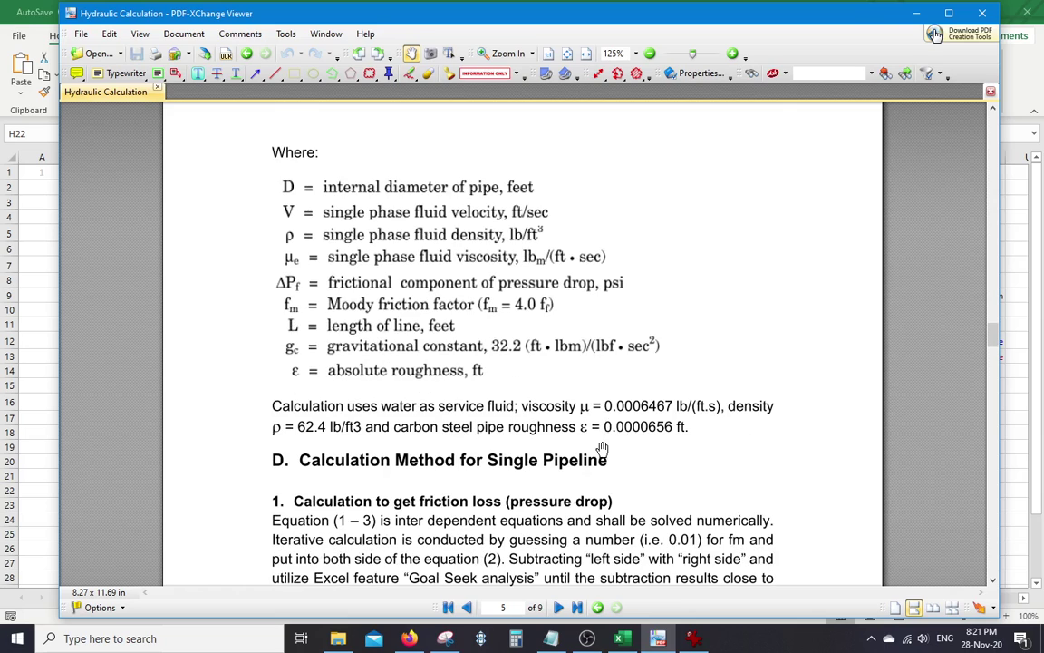
scroll(521, 435, "down", 3)
scroll(512, 392, "up", 1)
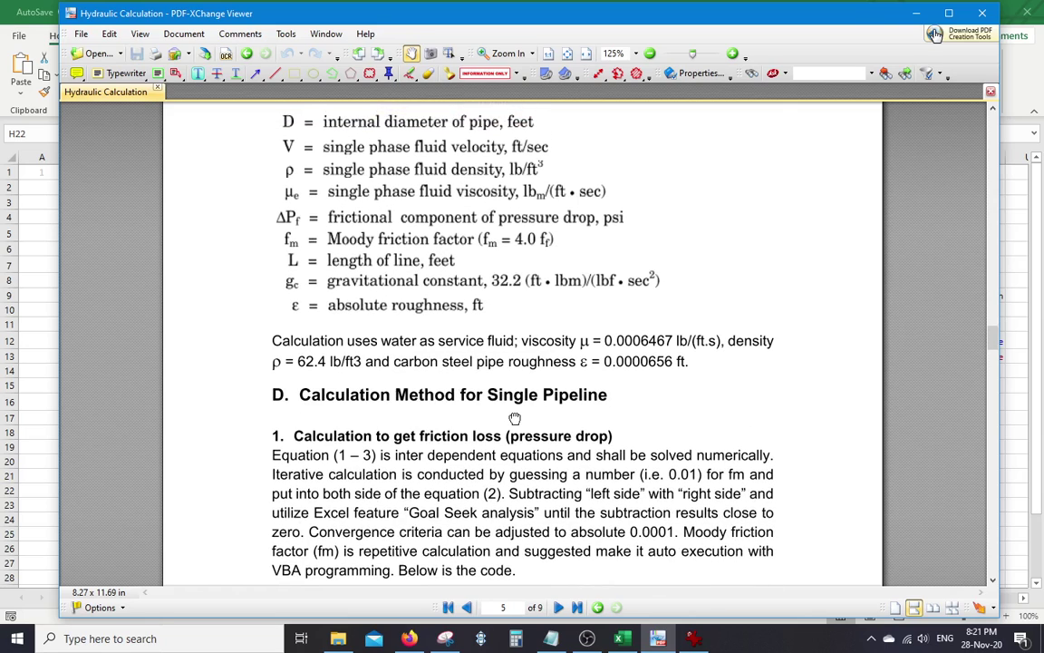
Step: Read the calculation methods for single pipelines and network pipelines in sections D and E, down to the known-flowrate network diagram
scroll(507, 475, "down", 2)
scroll(562, 454, "down", 2)
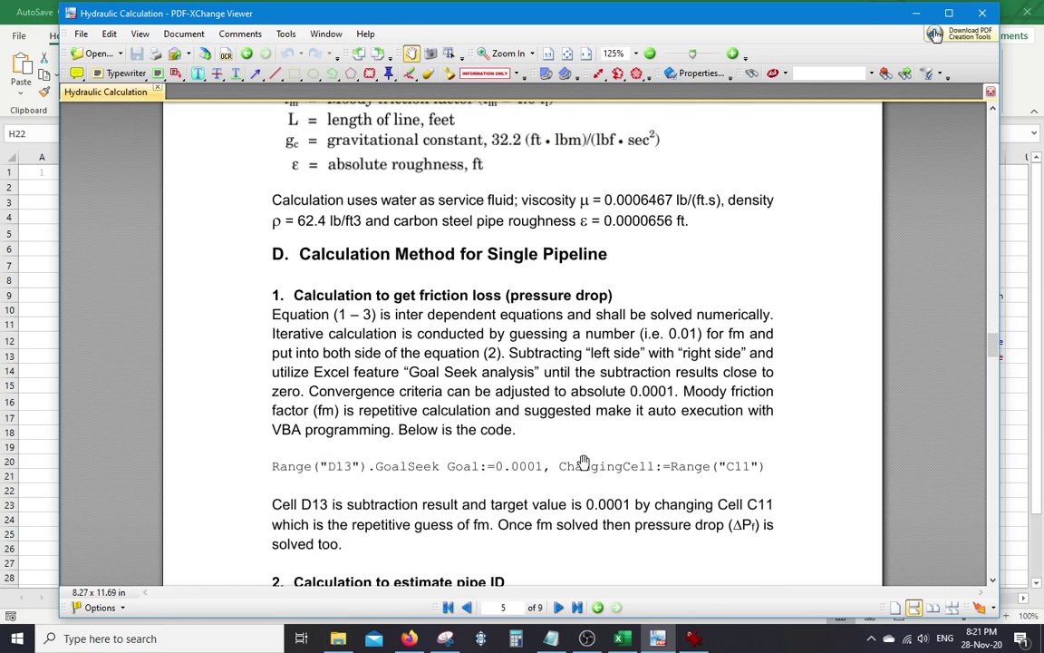
scroll(634, 422, "down", 5)
scroll(657, 428, "down", 20)
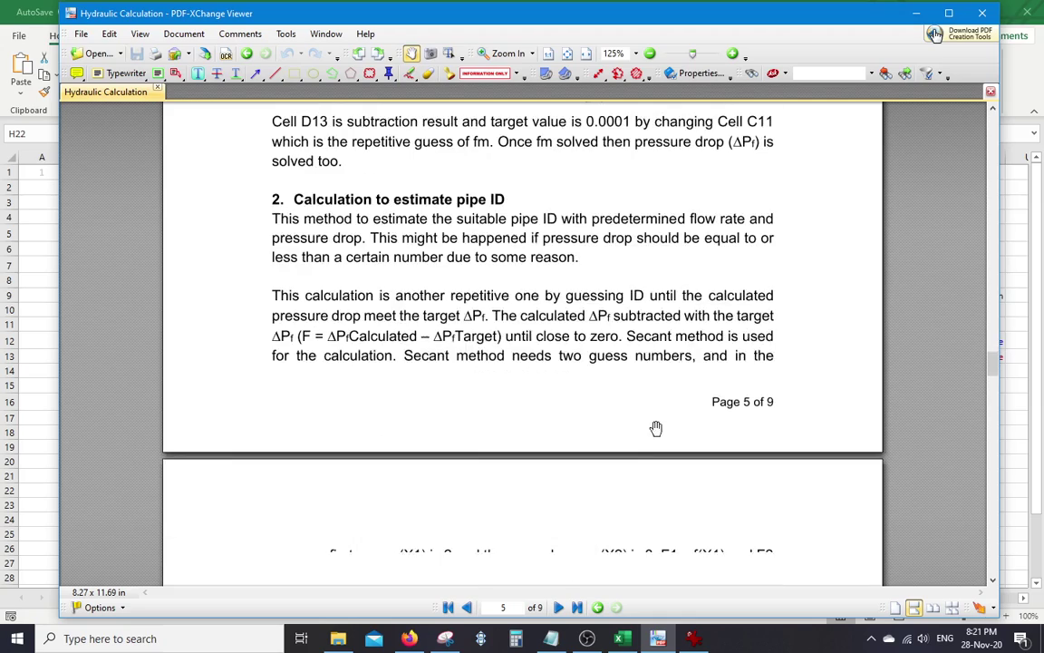
scroll(653, 422, "down", 12)
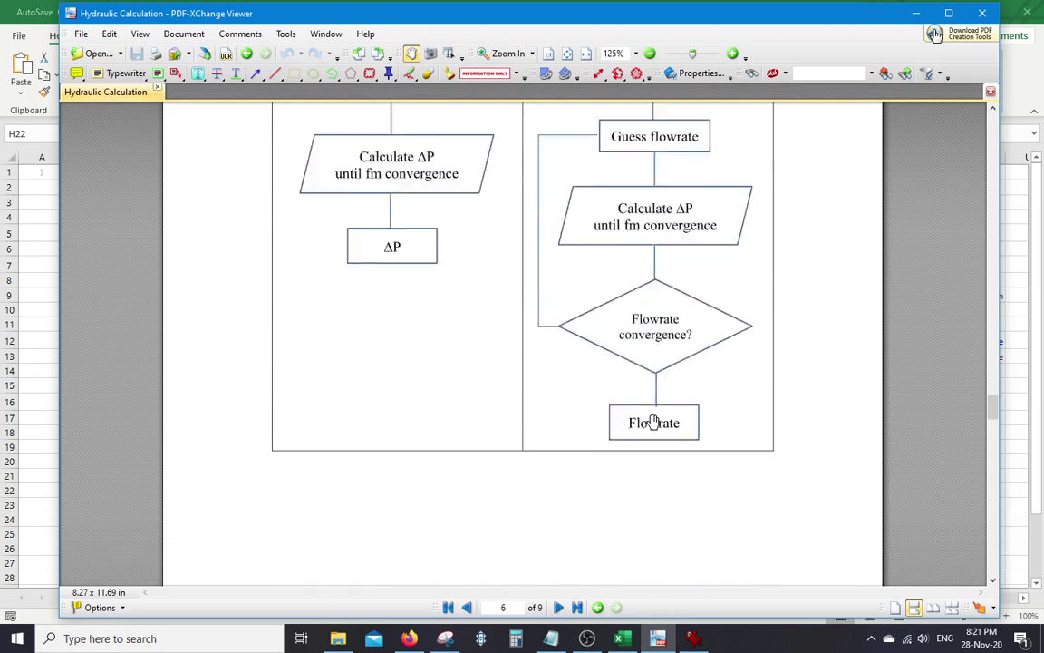
scroll(684, 362, "down", 6)
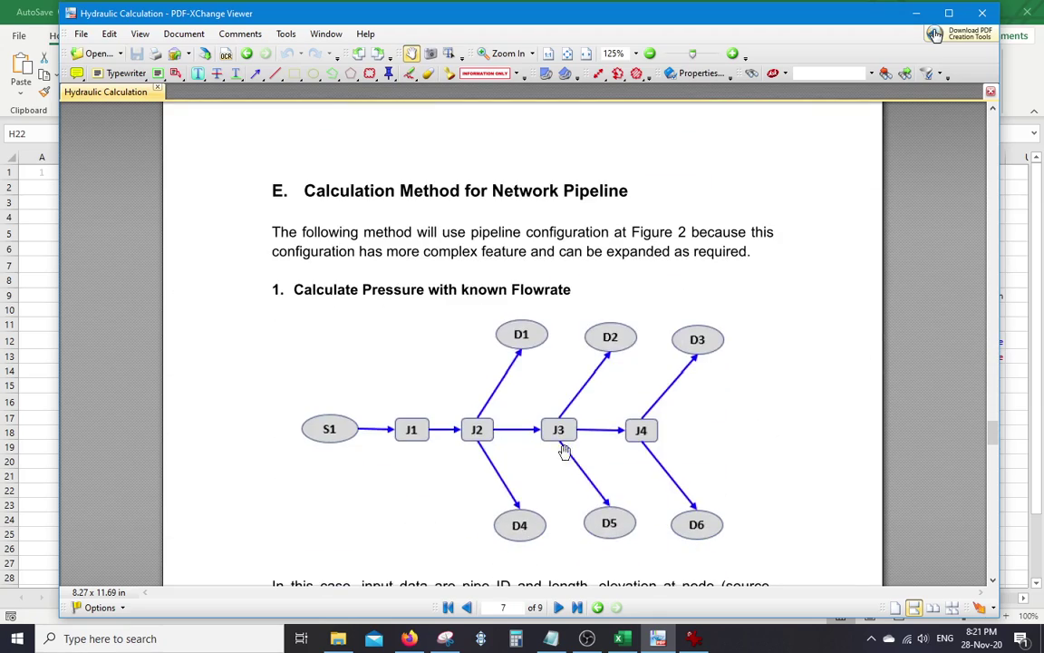
scroll(535, 439, "down", 2)
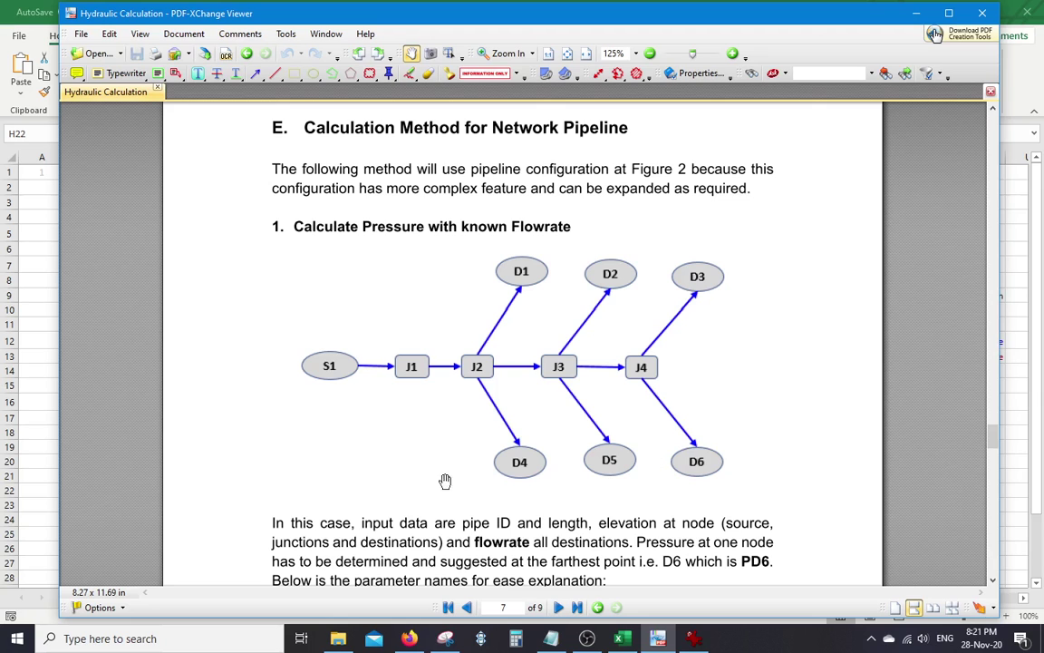
scroll(472, 514, "down", 1)
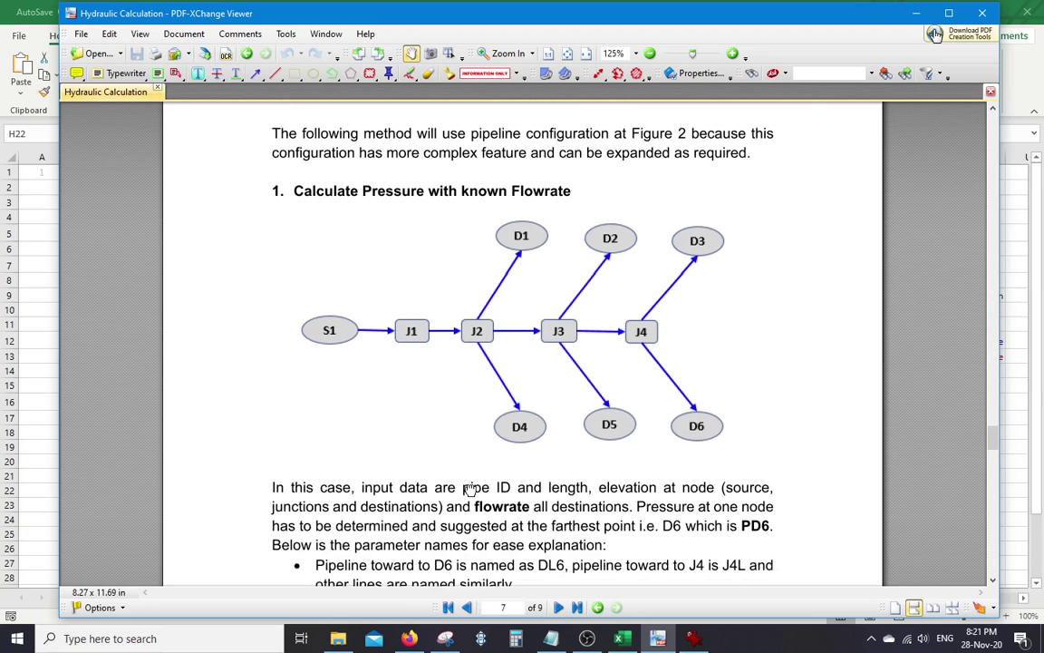
Step: Switch to Excel, close Pipeline Network.xlsm and continue in Pipeline Network for sharing.xlsm on the DistriN2_Press sheet
left_click(622, 639)
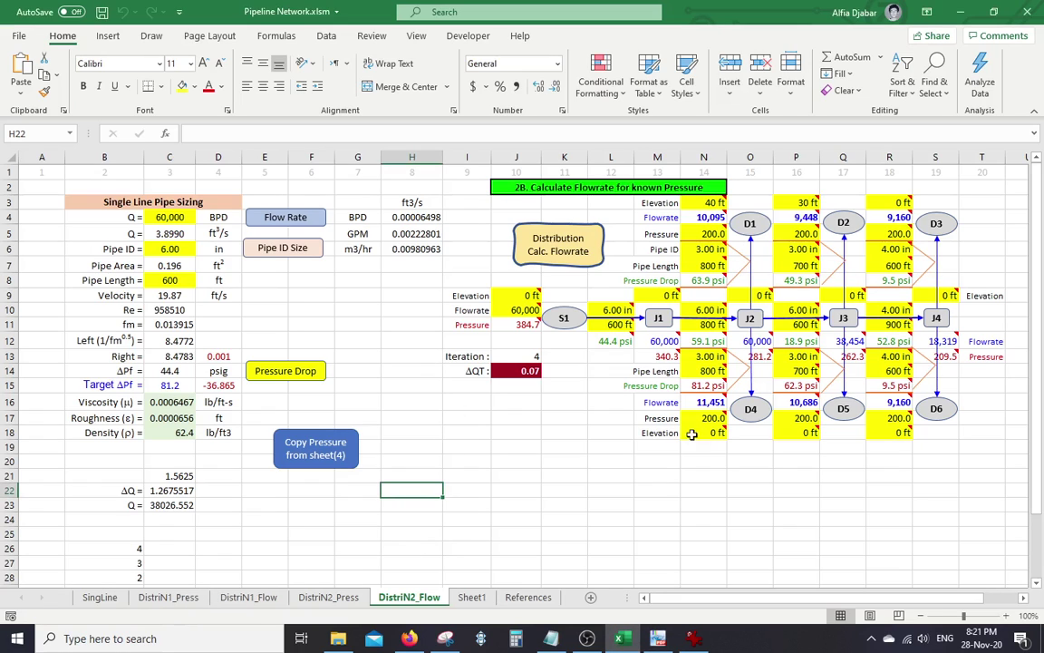
left_click(1028, 13)
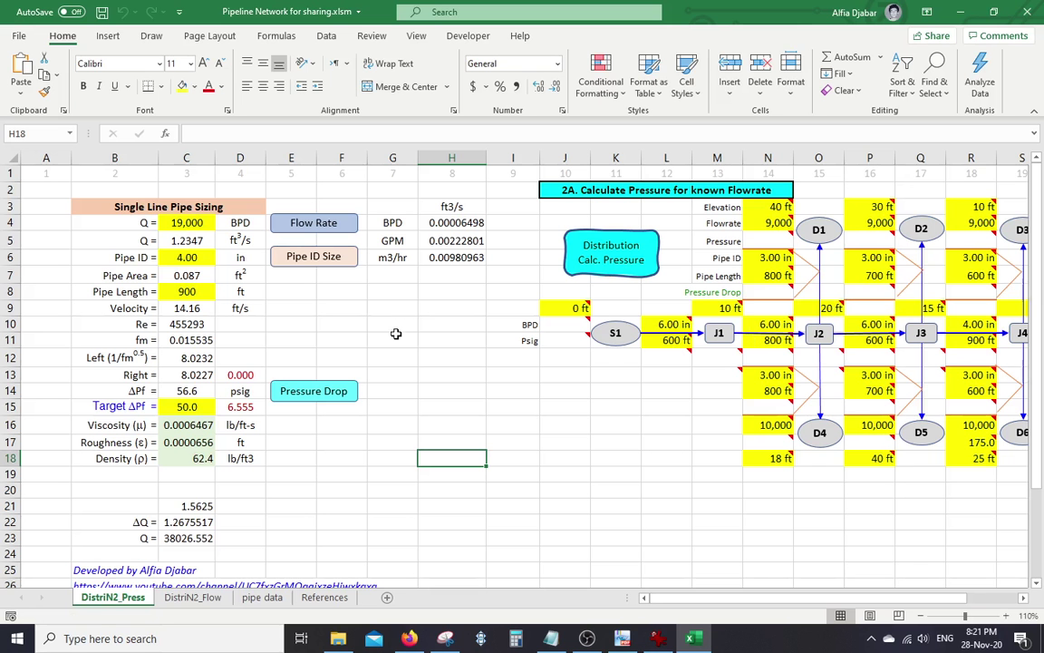
left_click(564, 426)
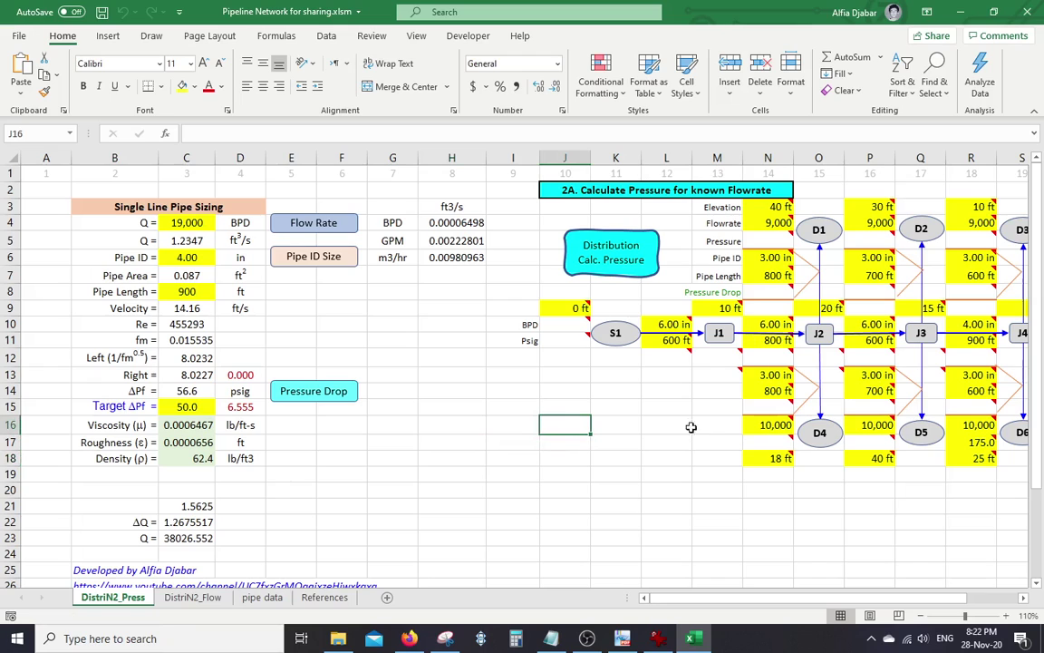
Step: Inspect the single-line pipe sizing inputs for flow rate, pipe ID, pipe length and target pressure drop
left_click(165, 223)
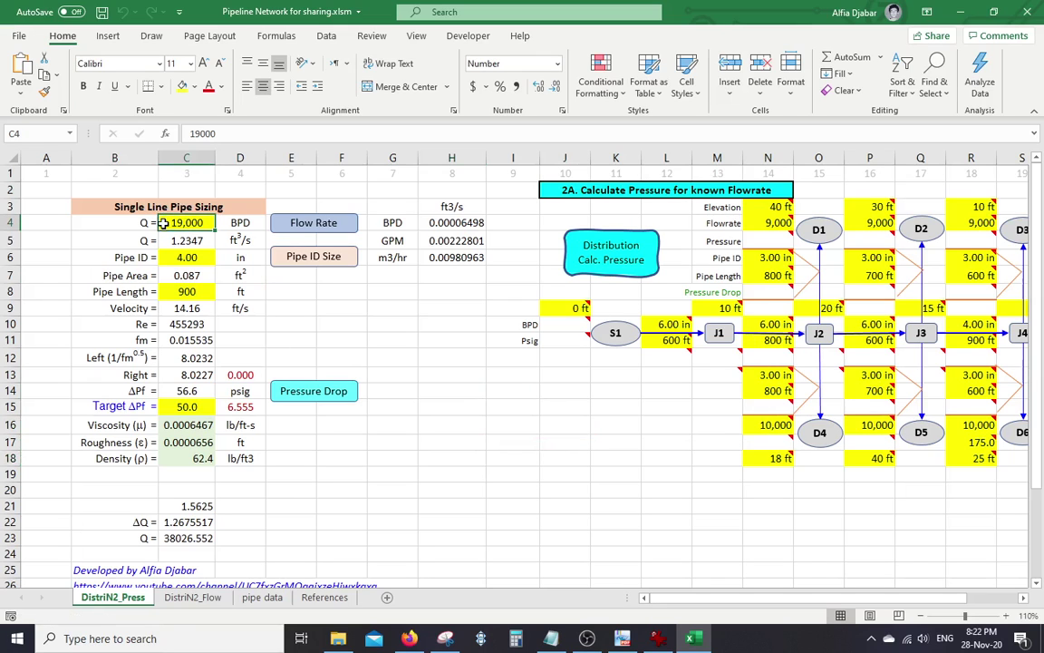
left_click(1023, 603)
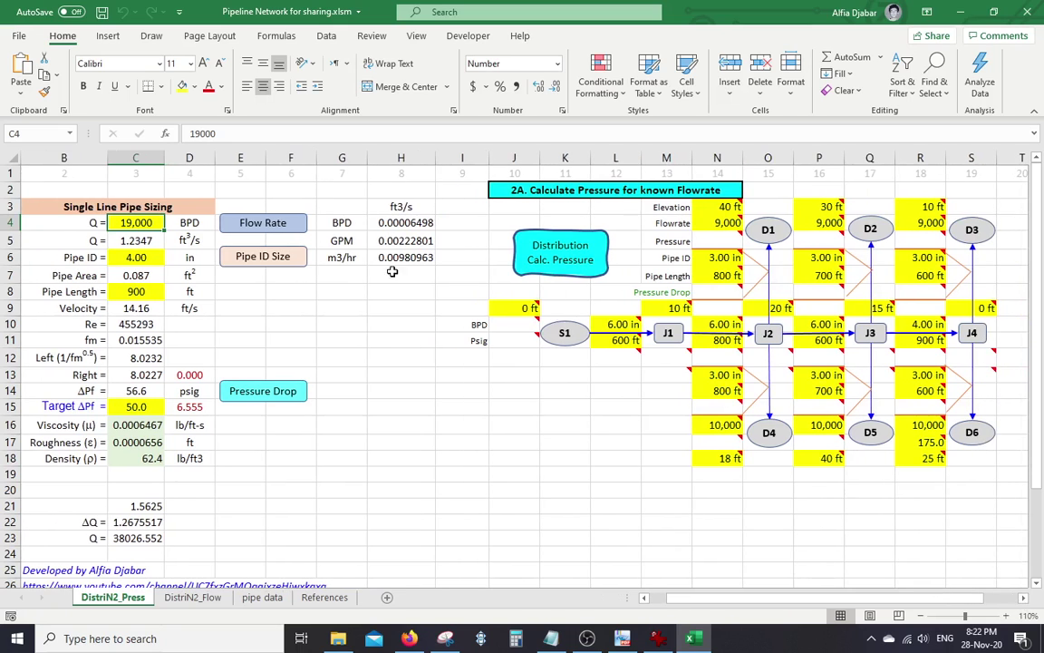
left_click(131, 257)
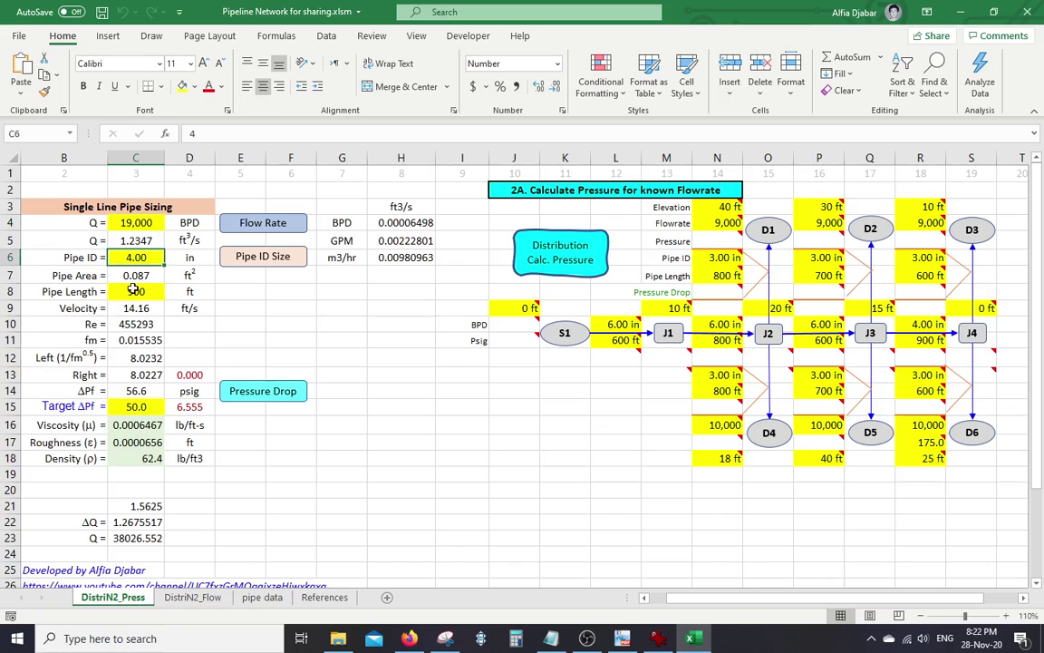
left_click(133, 291)
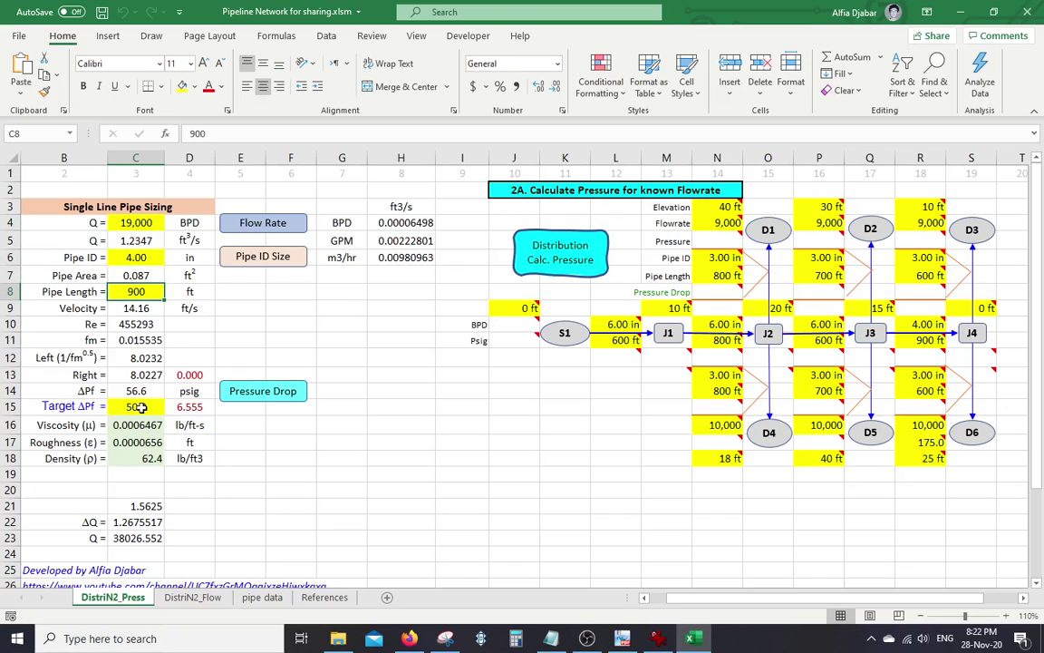
left_click(141, 408)
left_click(141, 222)
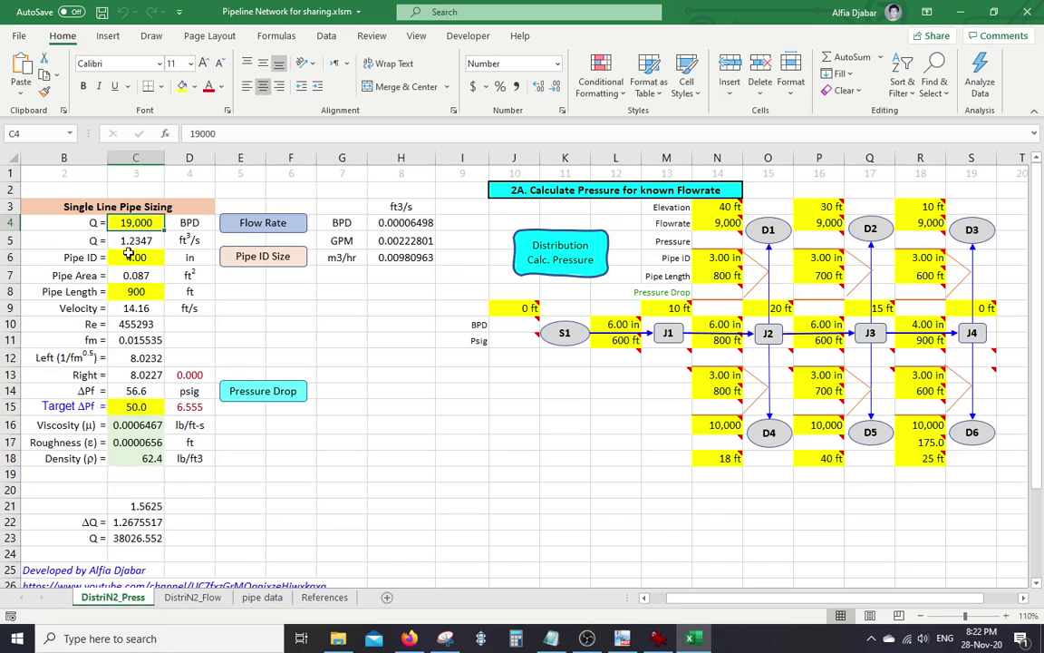
left_click(122, 241)
left_click(122, 258)
left_click(131, 291)
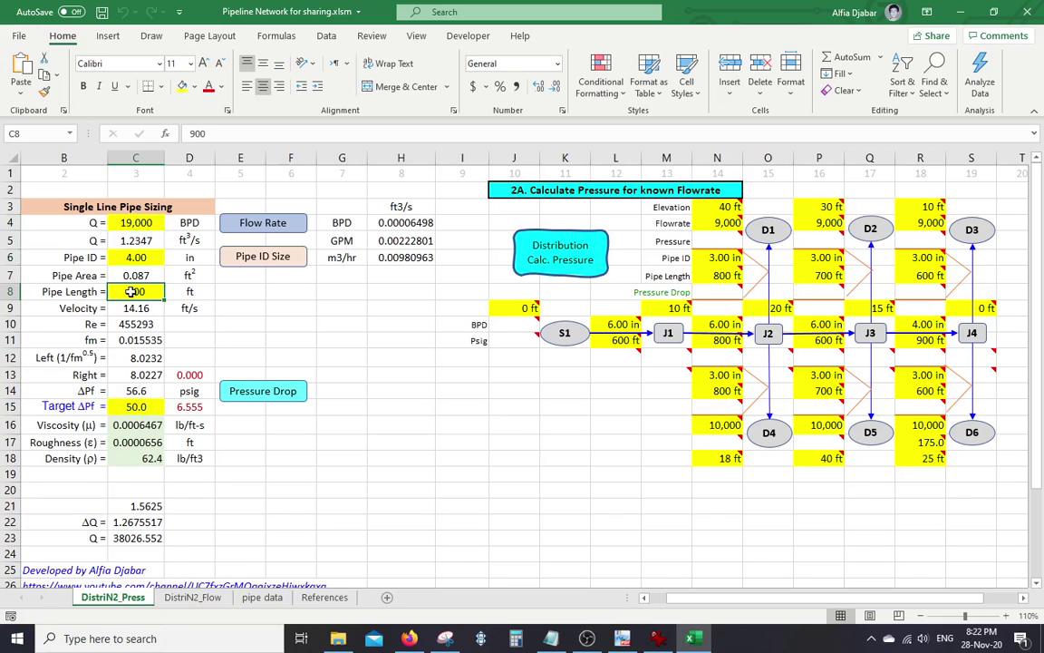
left_click(136, 406)
Step: Inspect the single-line cells for pipe area, velocity, Reynolds number, friction factor, left-side term and calculated pressure drop
left_click(143, 275)
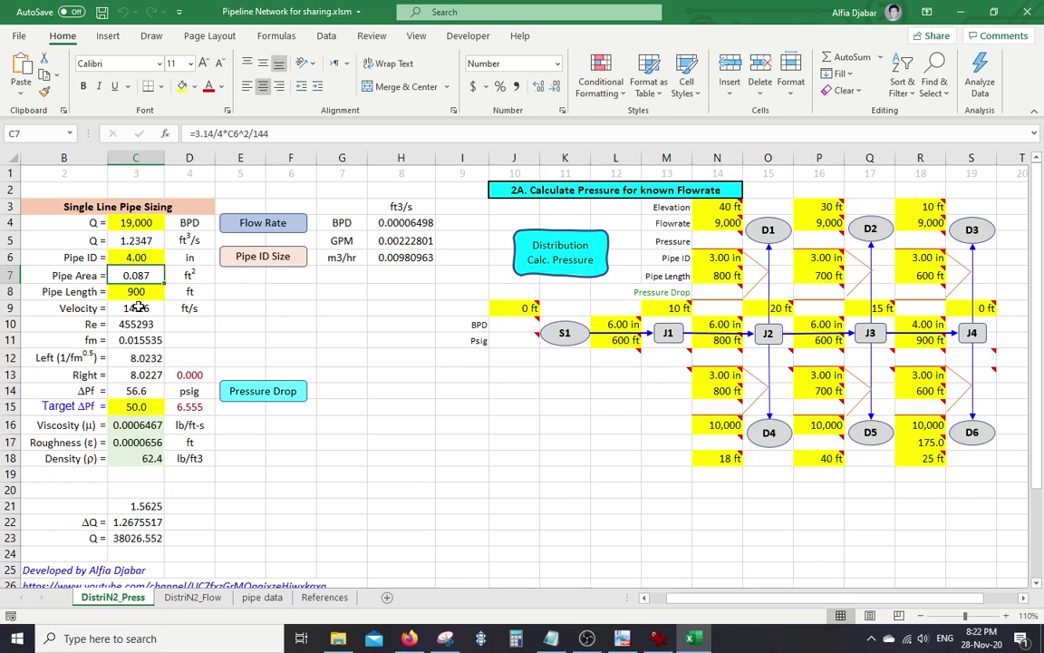
left_click(136, 309)
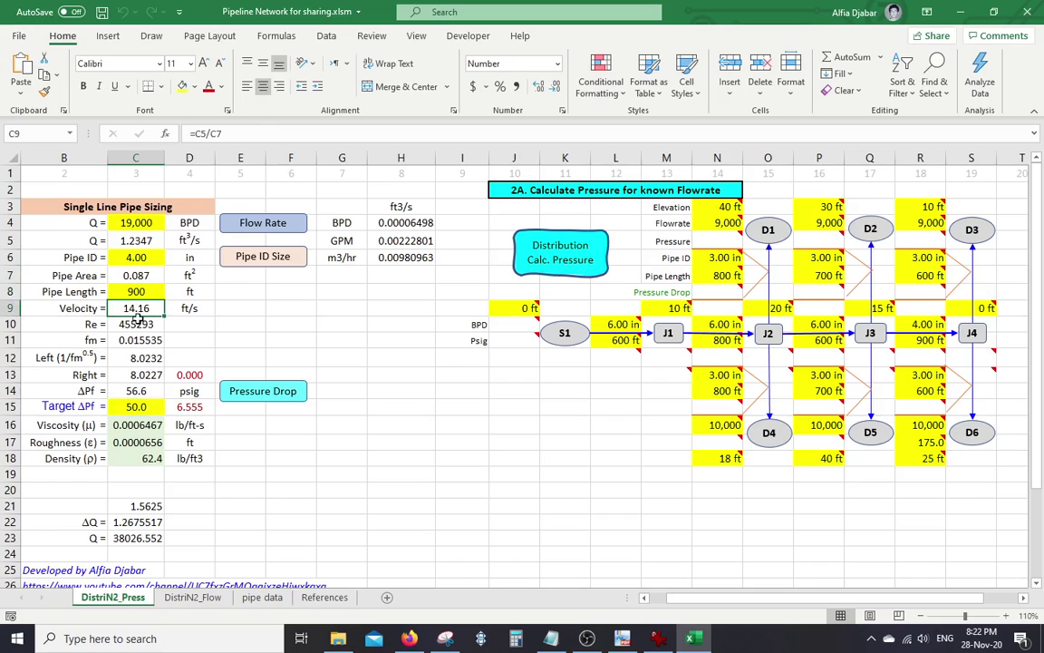
left_click(140, 324)
left_click(143, 339)
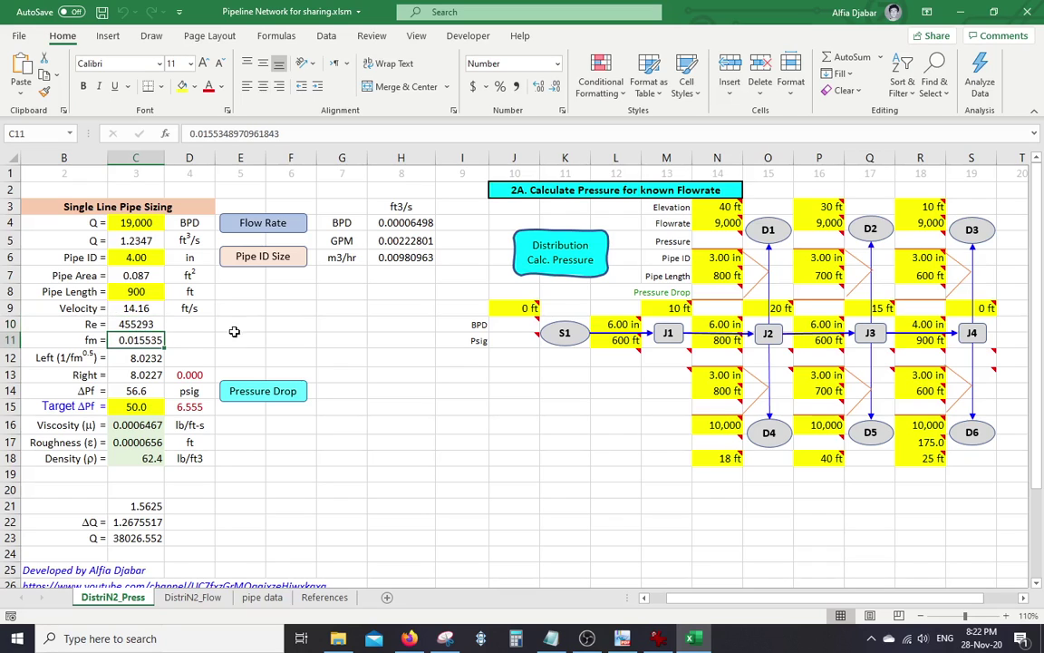
left_click(134, 358)
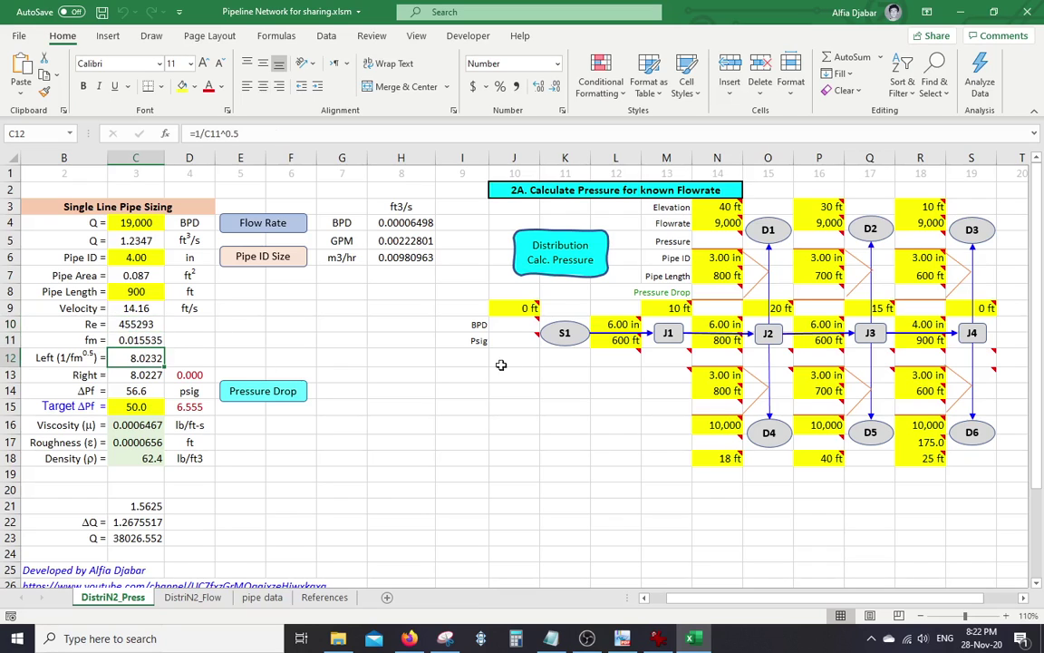
left_click(136, 391)
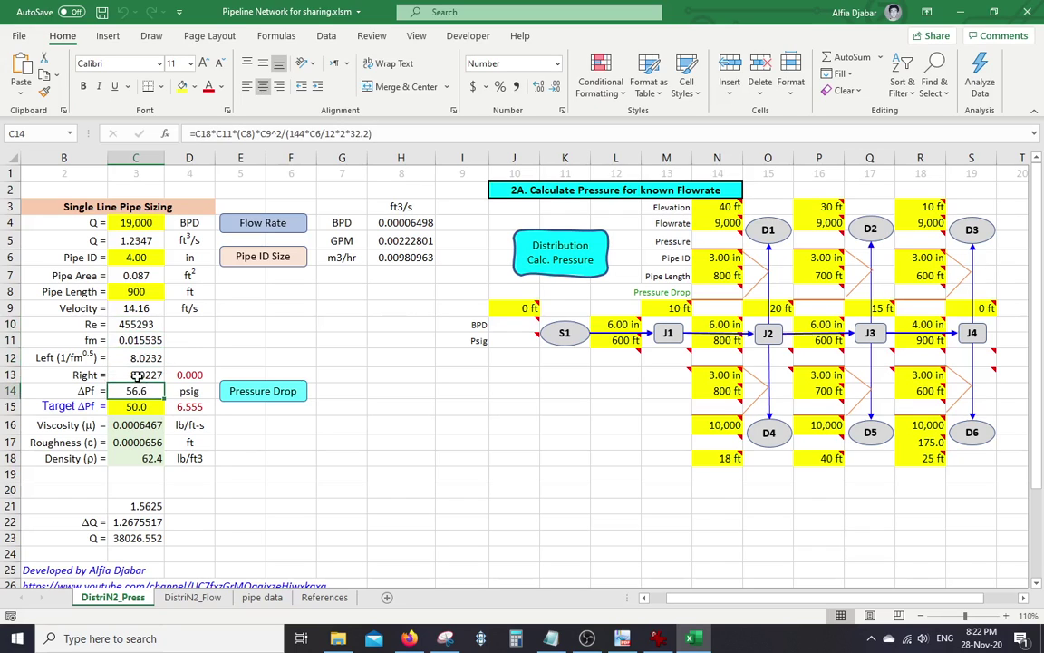
left_click(132, 323)
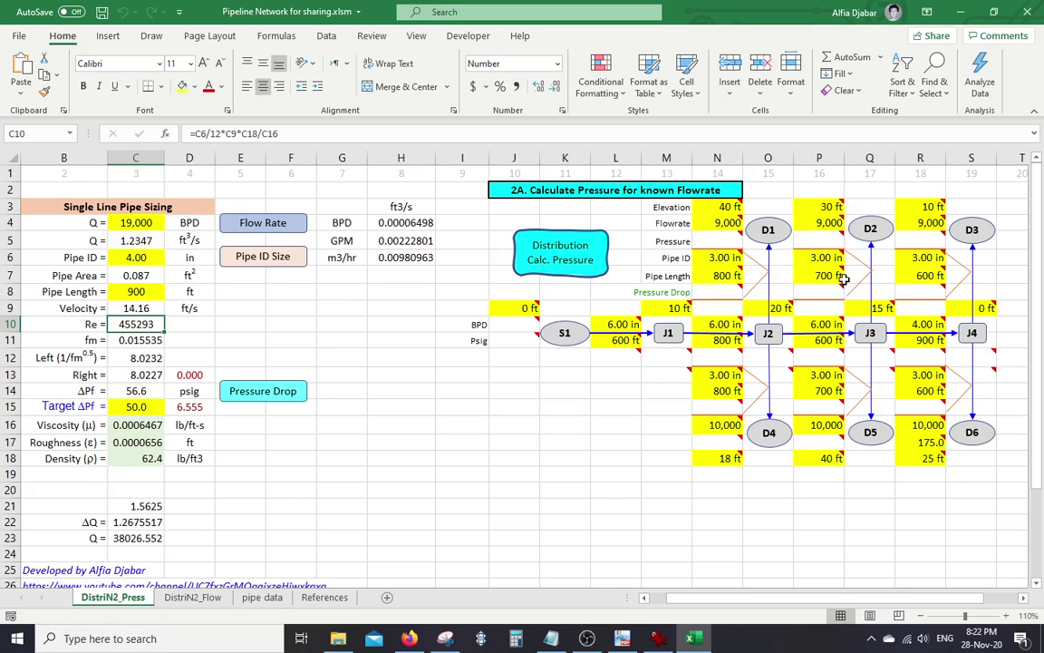
Step: Review how the pipe length, pipe ID and flow rate inputs relate to the left-side and pressure drop formulas
left_click(109, 290)
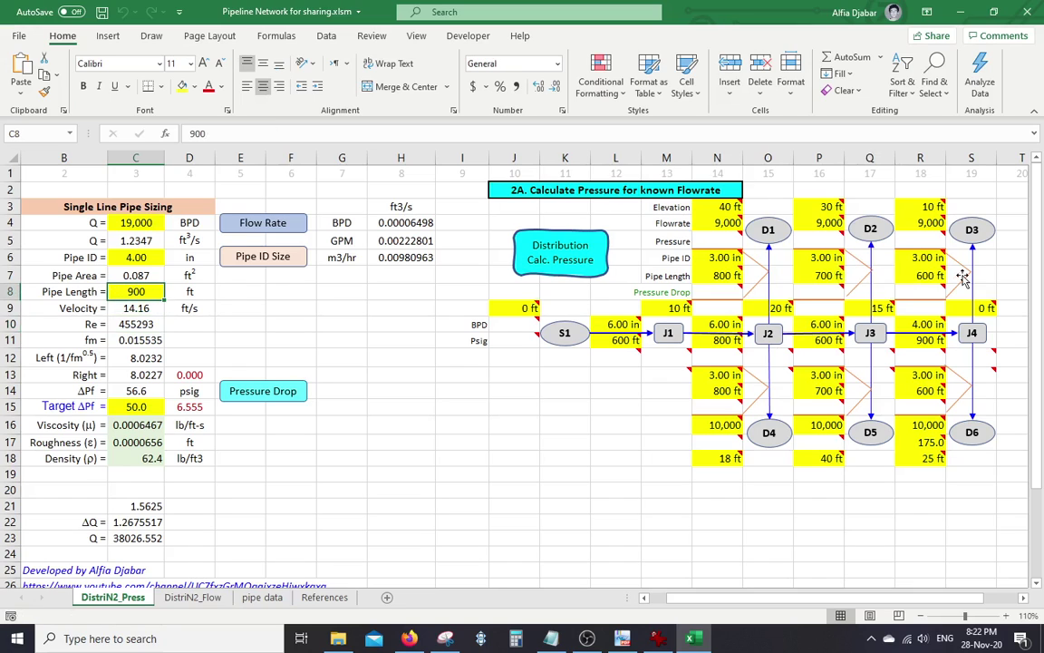
left_click(143, 257)
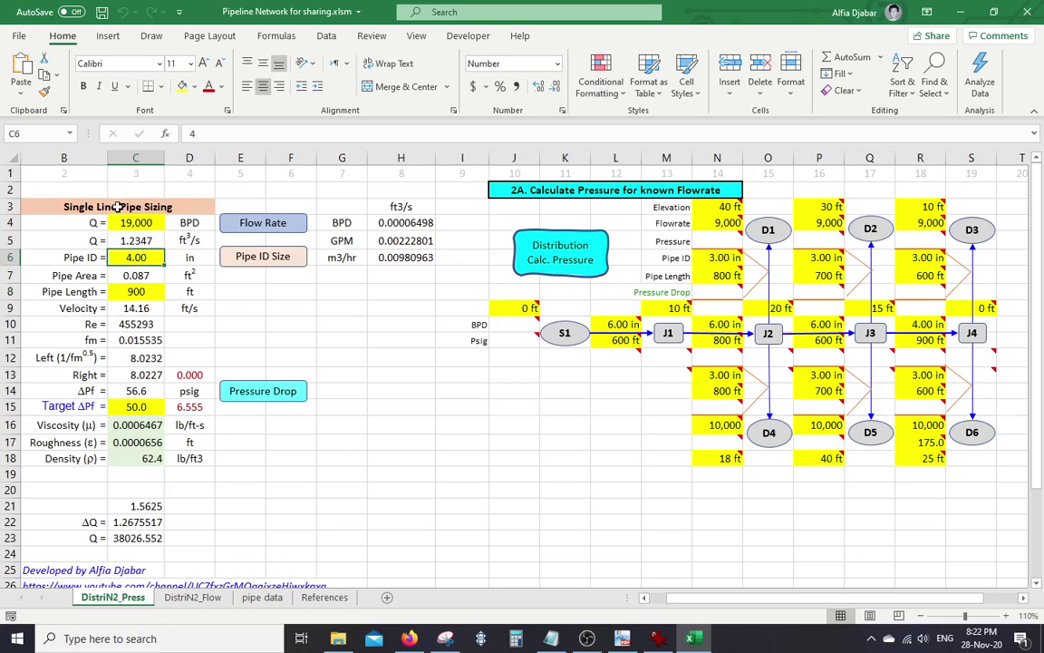
left_click(132, 358)
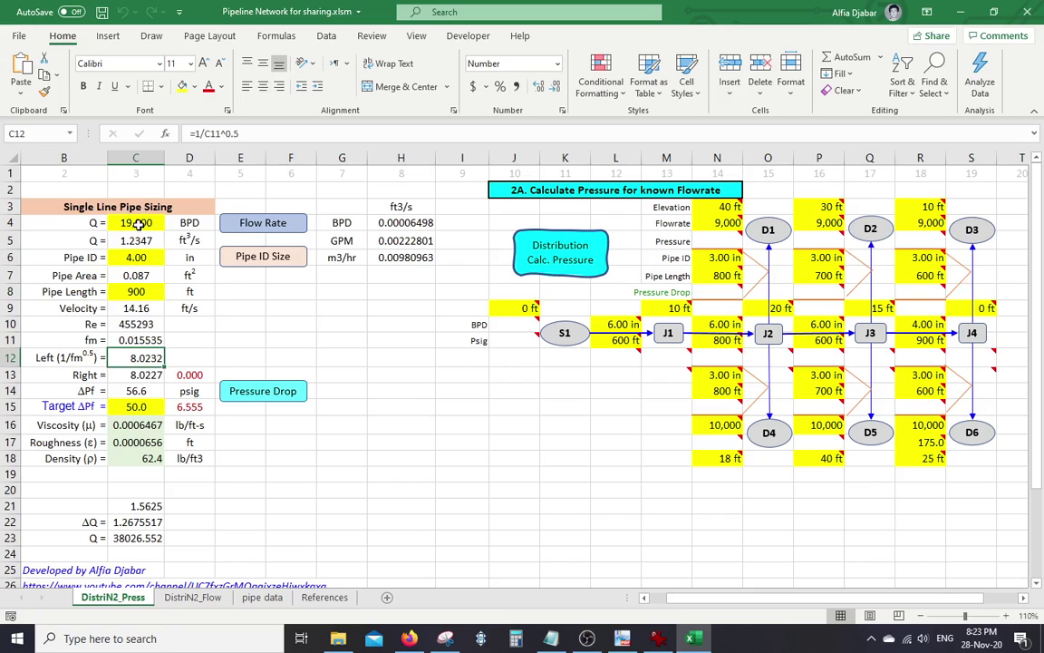
left_click(135, 224)
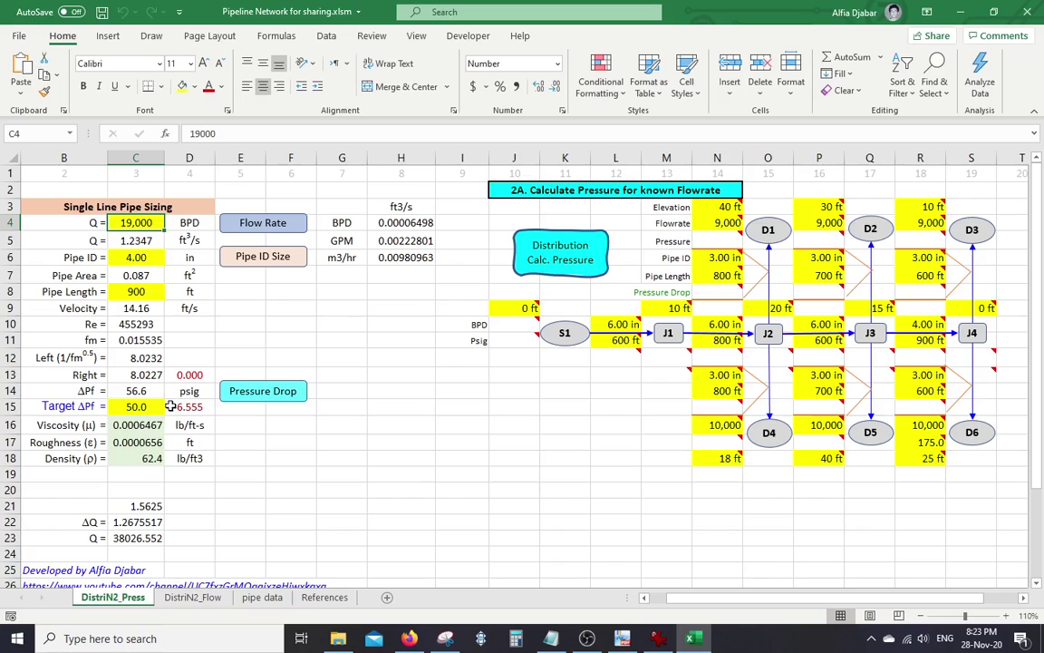
left_click(126, 389)
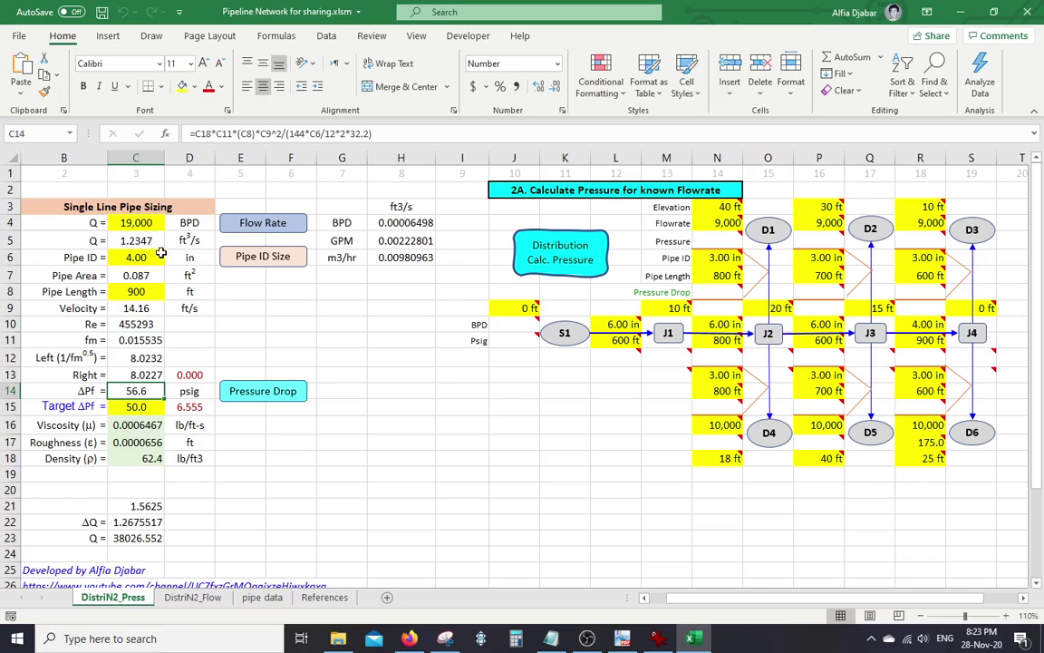
Step: Set the single-line pipe flow rate in C4 to 35,000 BPD
left_click(141, 222)
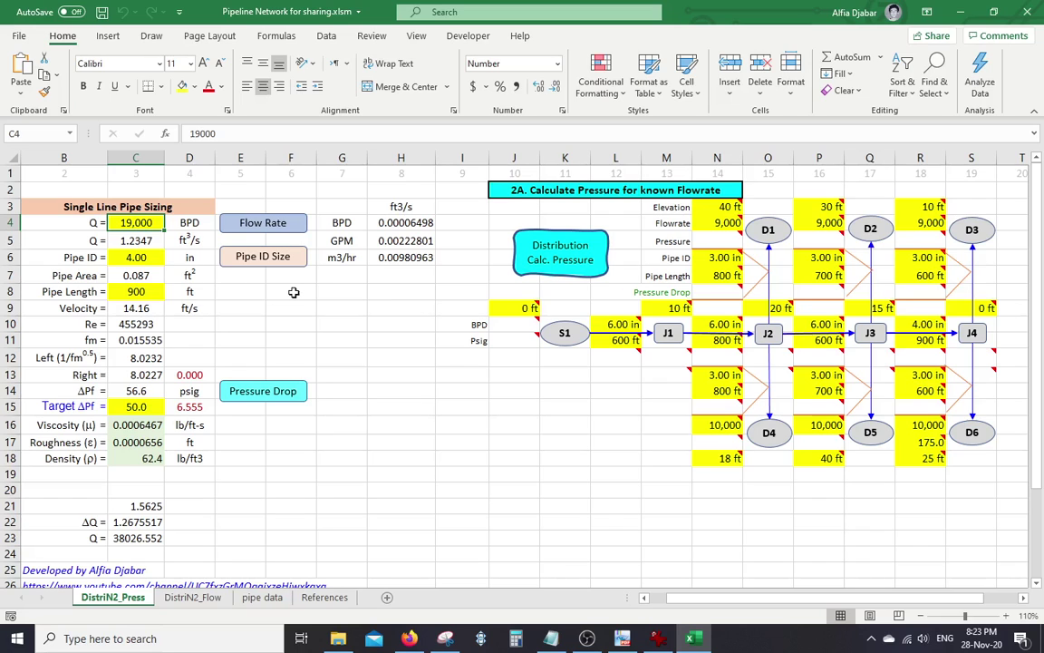
type("35,00")
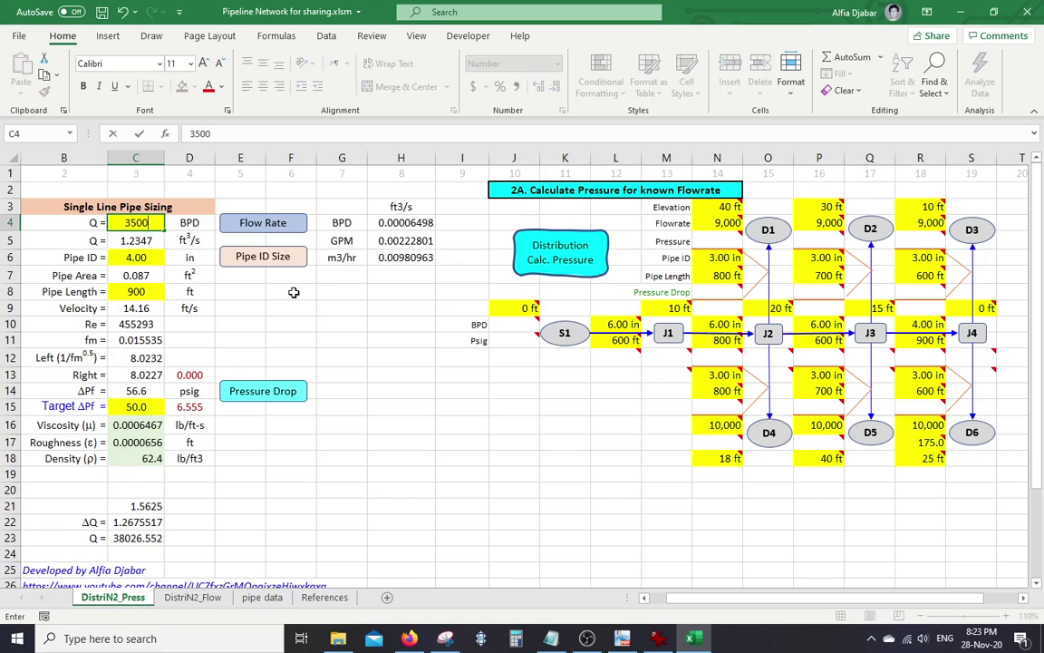
type("0")
key("Return")
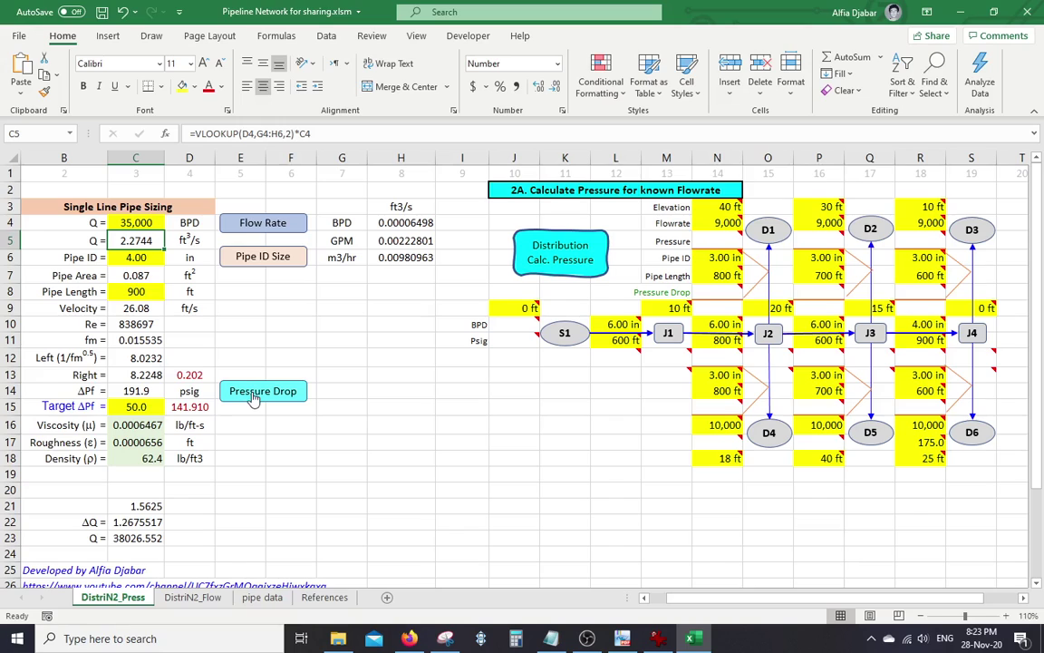
Step: Switch to the Hydraulic Calculation PDF, review the Flow Line Equations for pressure drop and Moody friction factor, and return to Excel
left_click(144, 358)
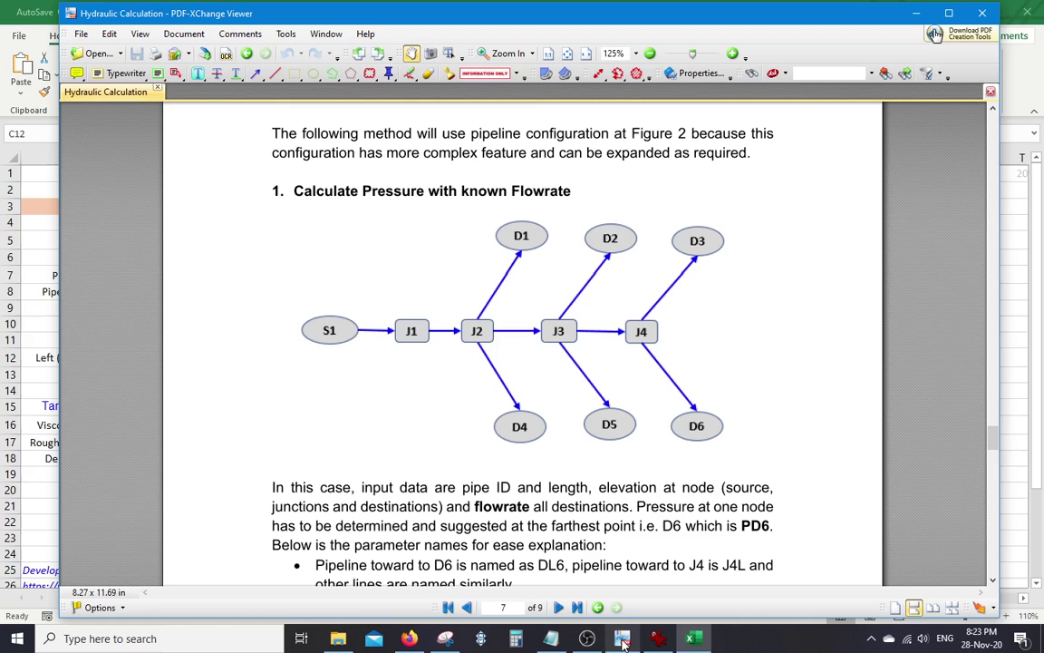
left_click(622, 638)
left_click(471, 612)
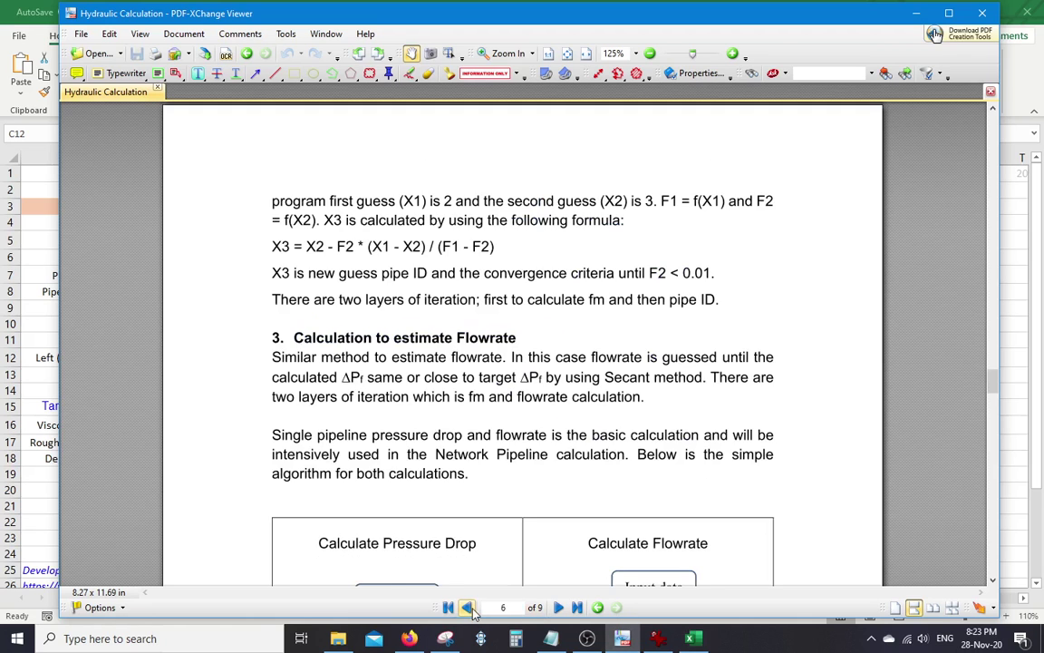
left_click(472, 612)
left_click(472, 612)
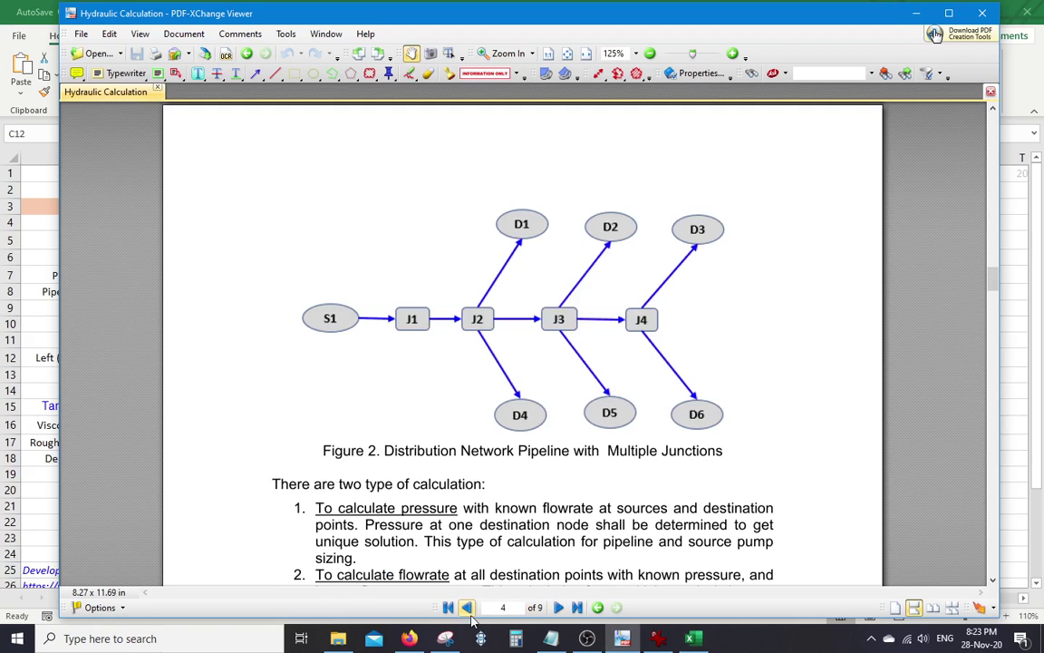
left_click(469, 609)
left_click(559, 608)
left_click(559, 609)
left_click(559, 609)
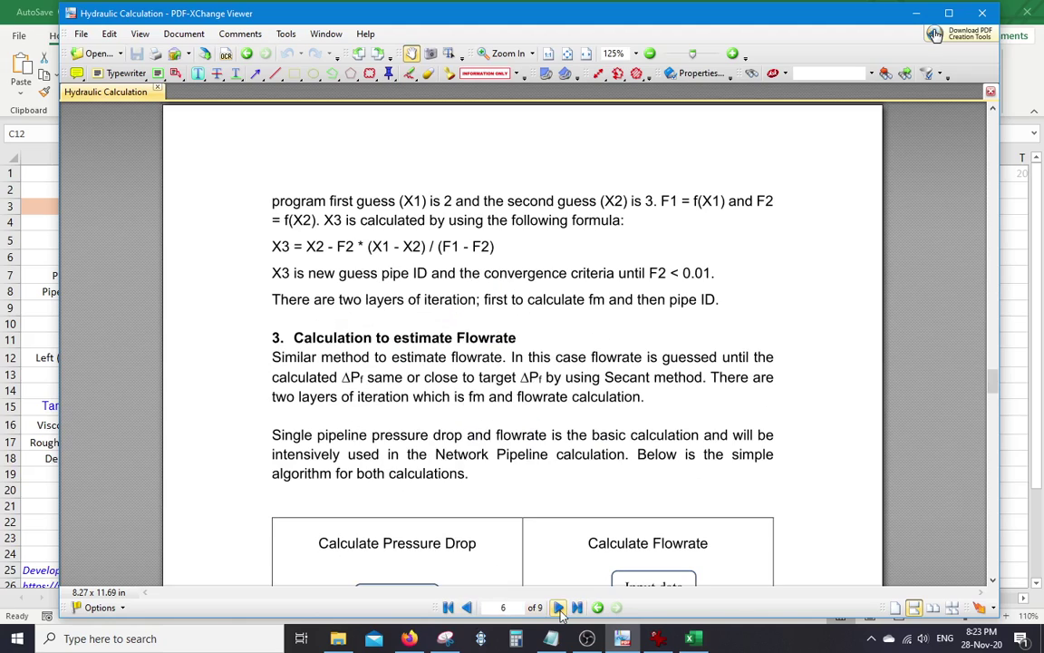
left_click(467, 608)
scroll(533, 458, "down", 4)
scroll(529, 456, "down", 3)
scroll(529, 457, "up", 10)
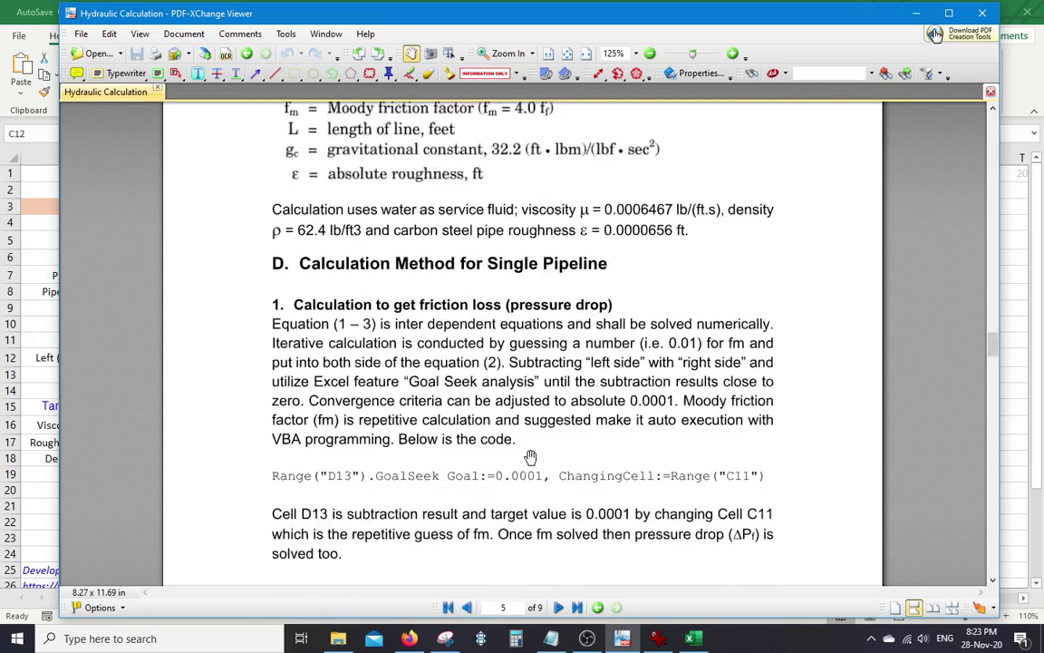
scroll(527, 459, "up", 3)
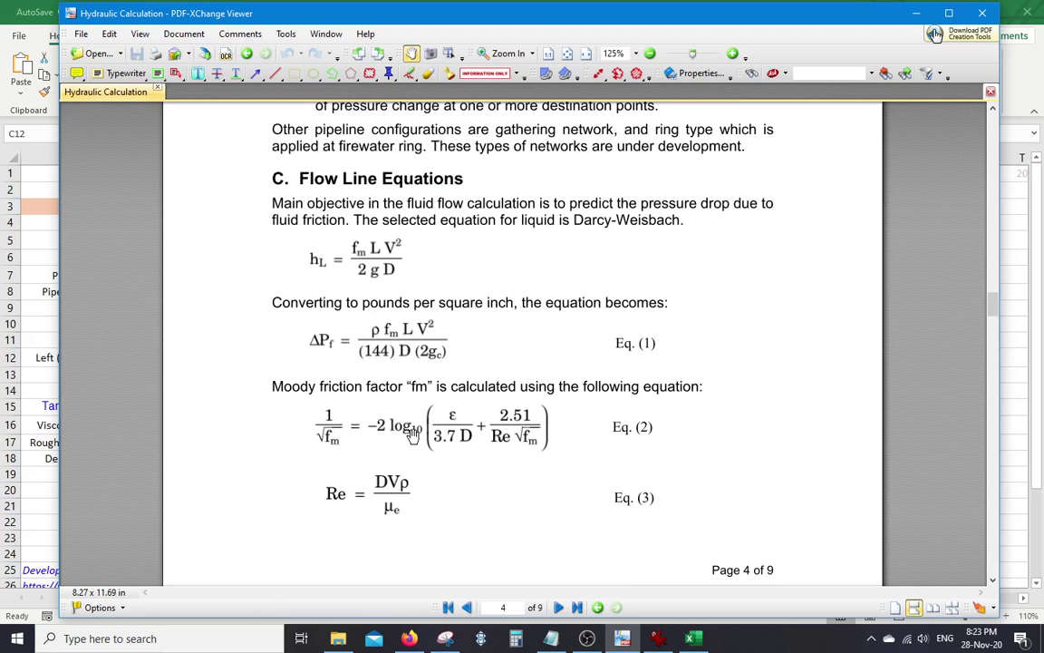
left_click(40, 303)
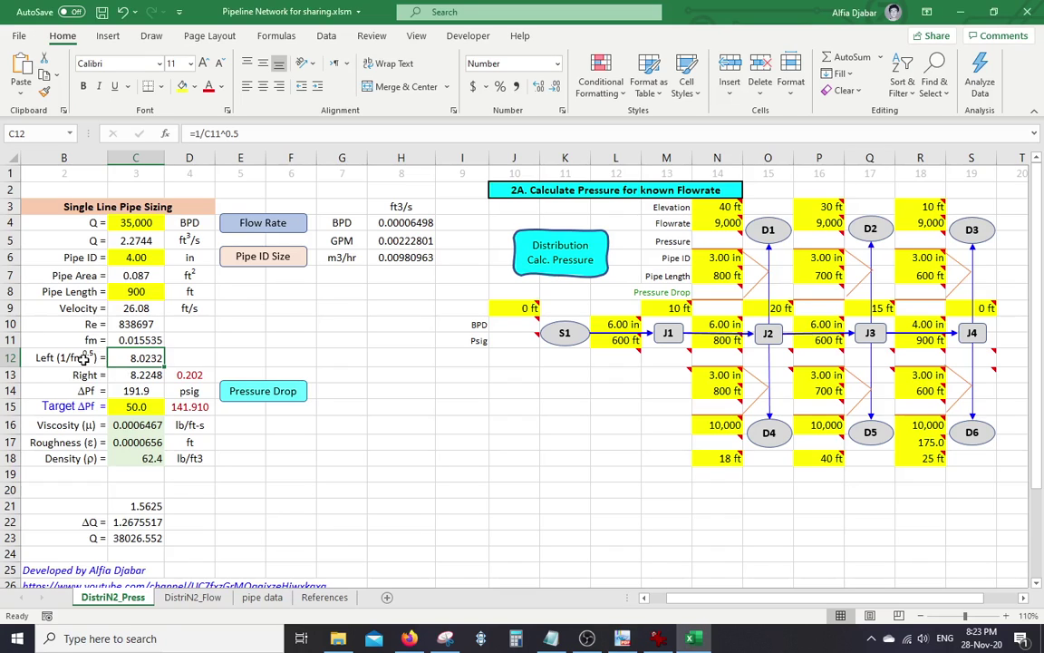
Step: Compare the left-side and right-side friction equation formulas in C12 and C13 and inspect their difference formula in D13
left_click(132, 374)
left_click(132, 358)
left_click(136, 372)
left_click(136, 358)
left_click(142, 373)
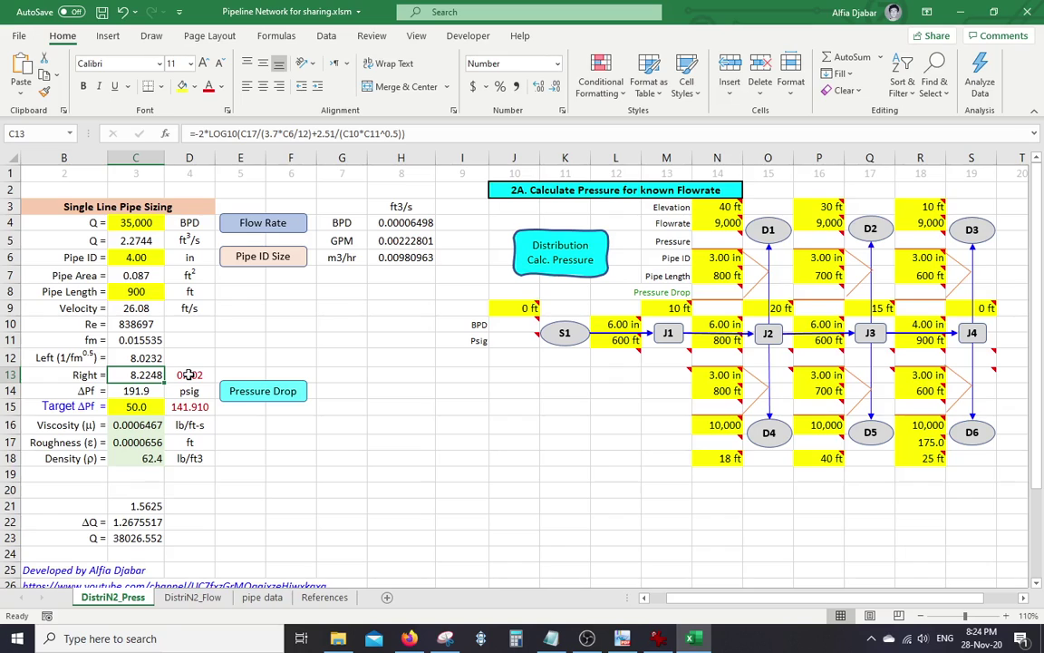
left_click(186, 374)
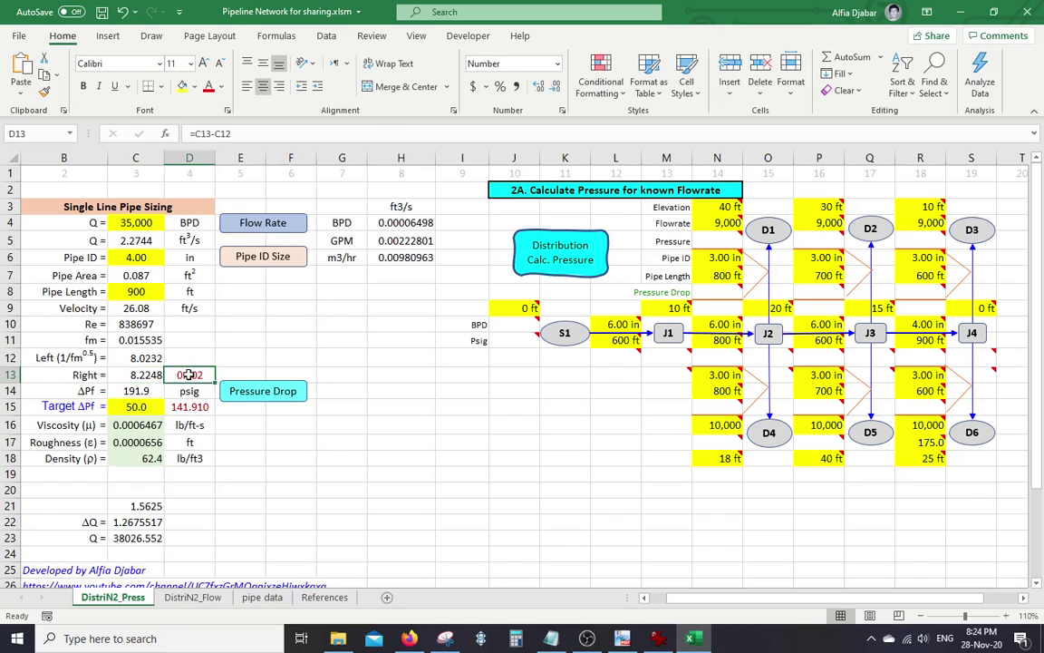
left_click(283, 133)
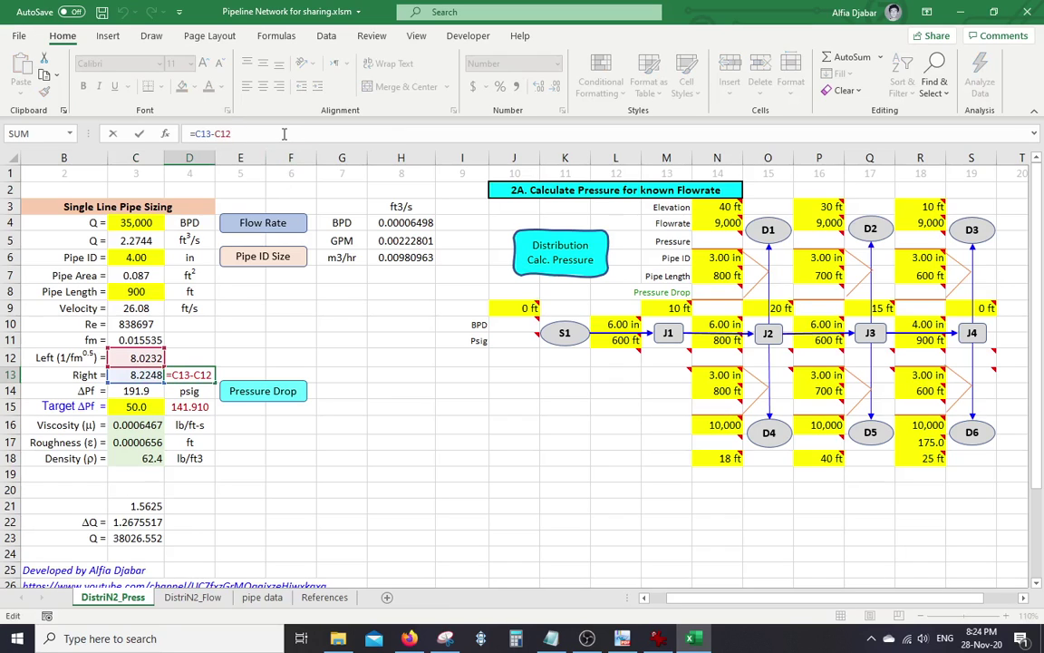
key("Escape")
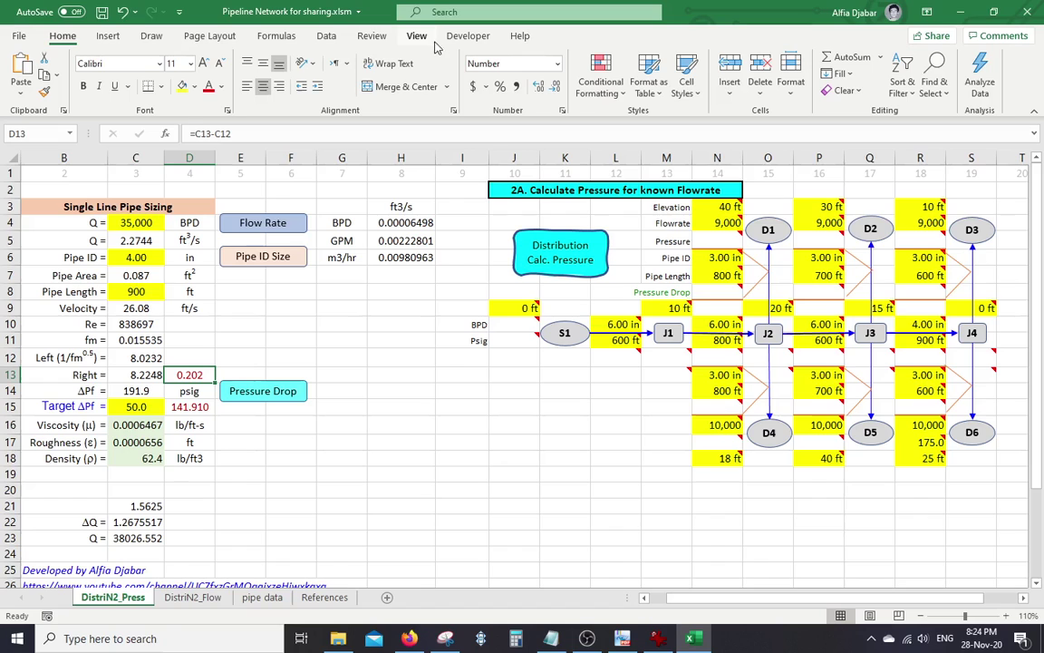
Step: Try to set up Goal Seek on the difference cell D13 by changing the friction factor cell C11
left_click(329, 38)
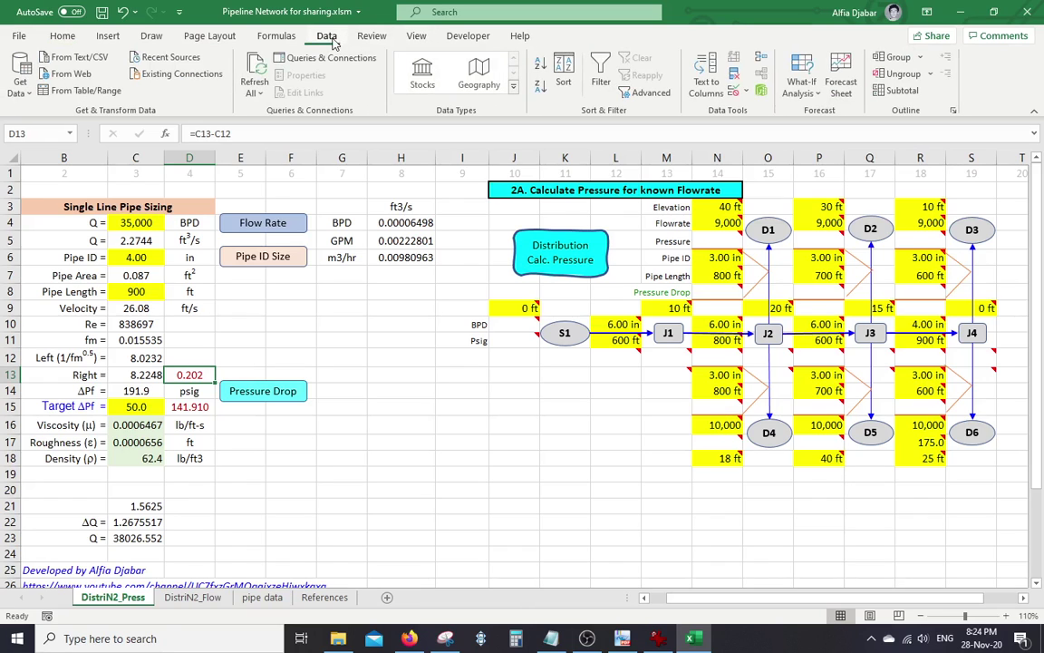
left_click(821, 99)
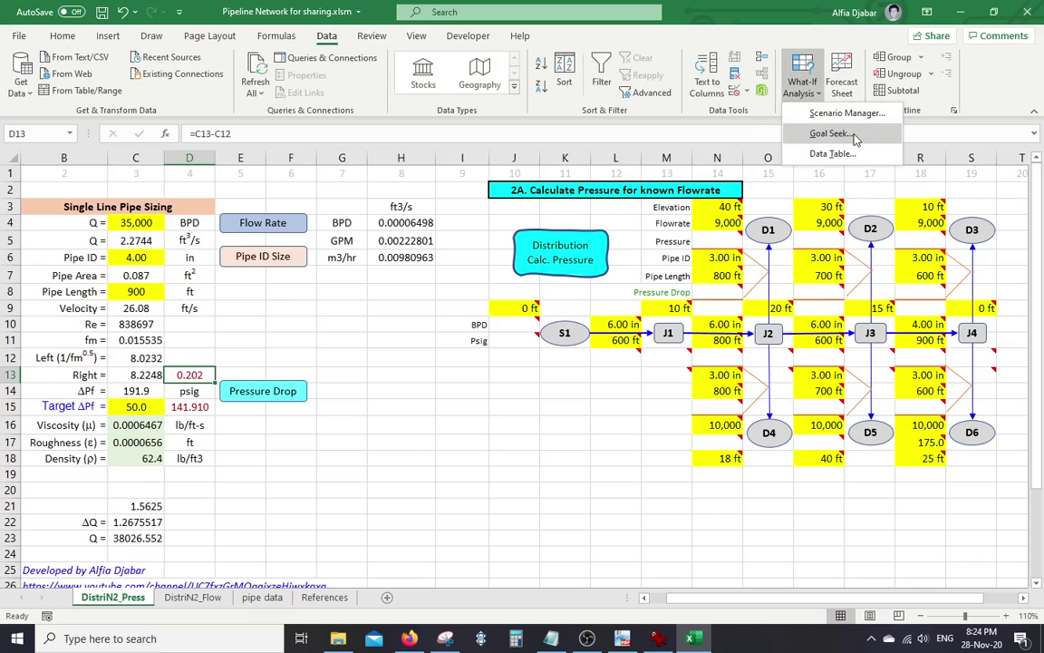
left_click(282, 281)
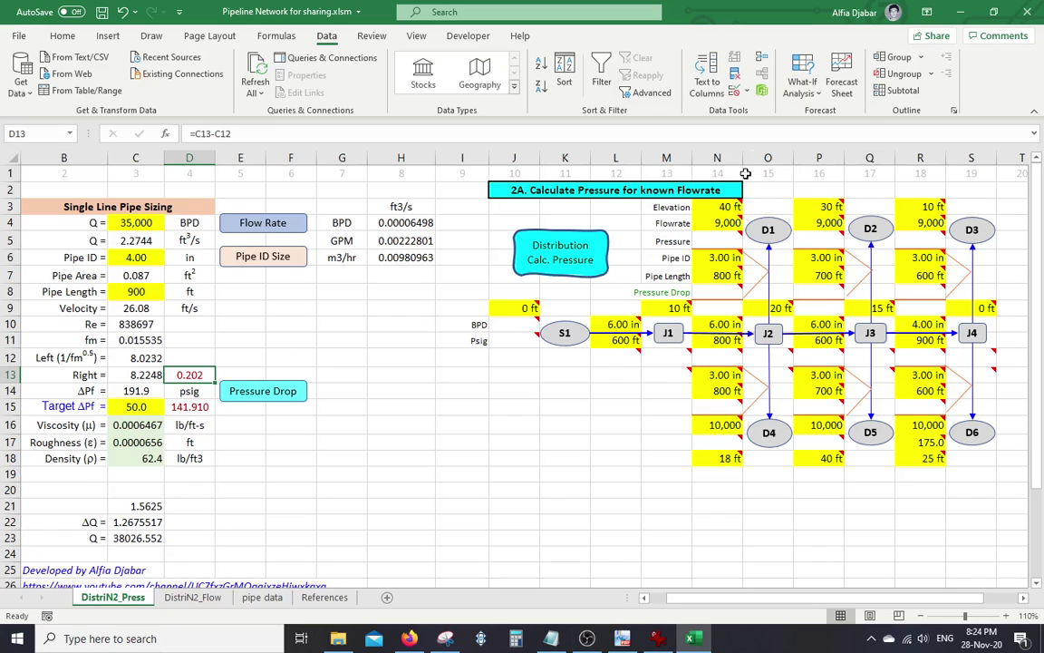
left_click(802, 82)
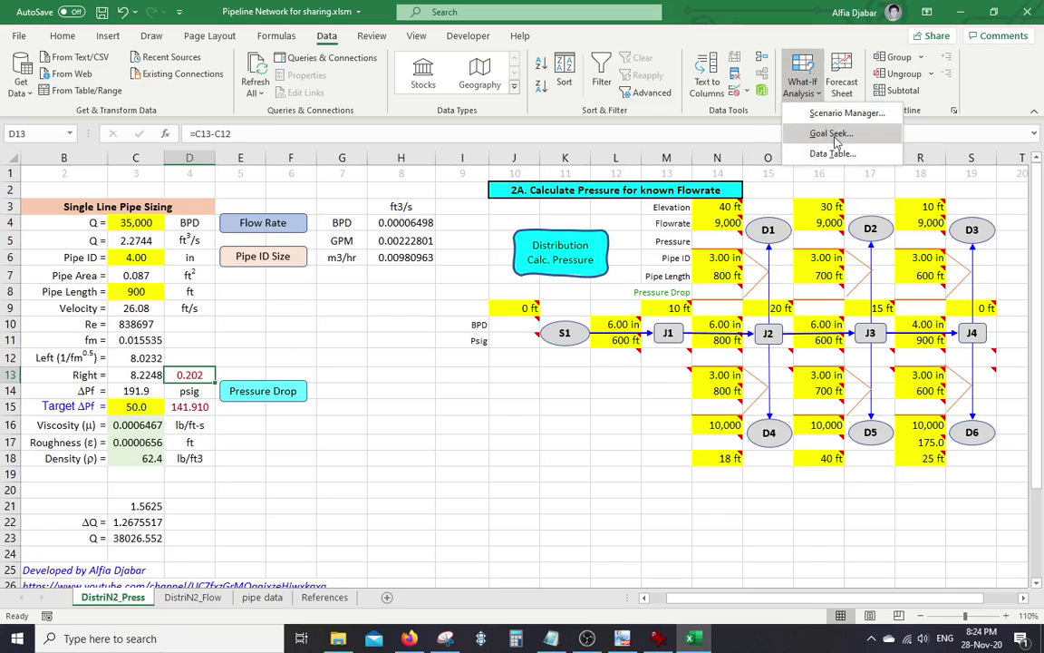
left_click(834, 136)
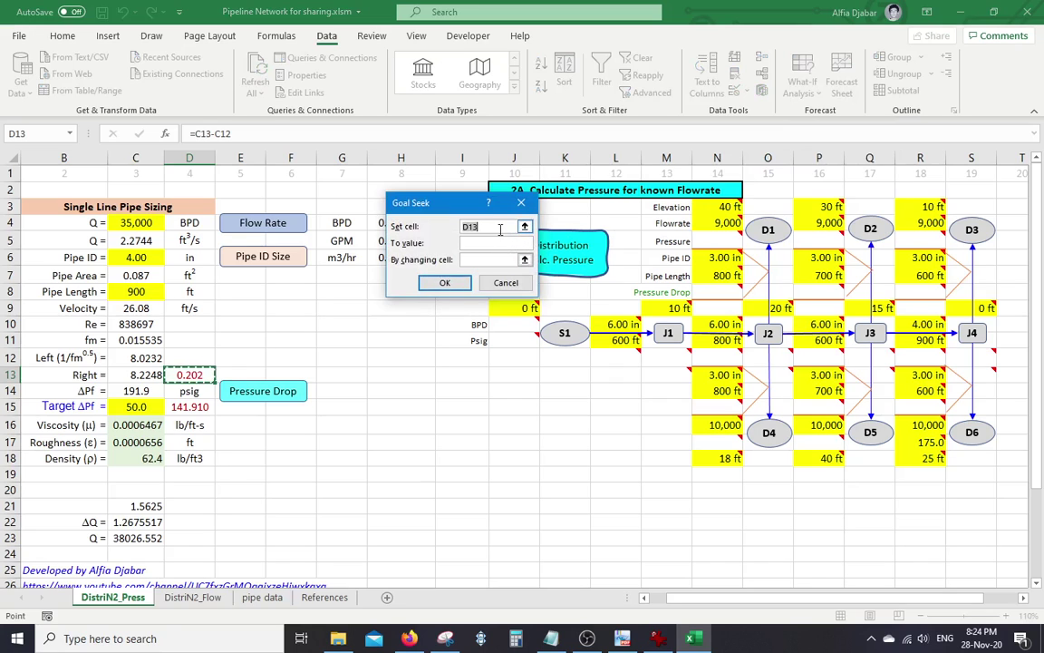
left_click(490, 242)
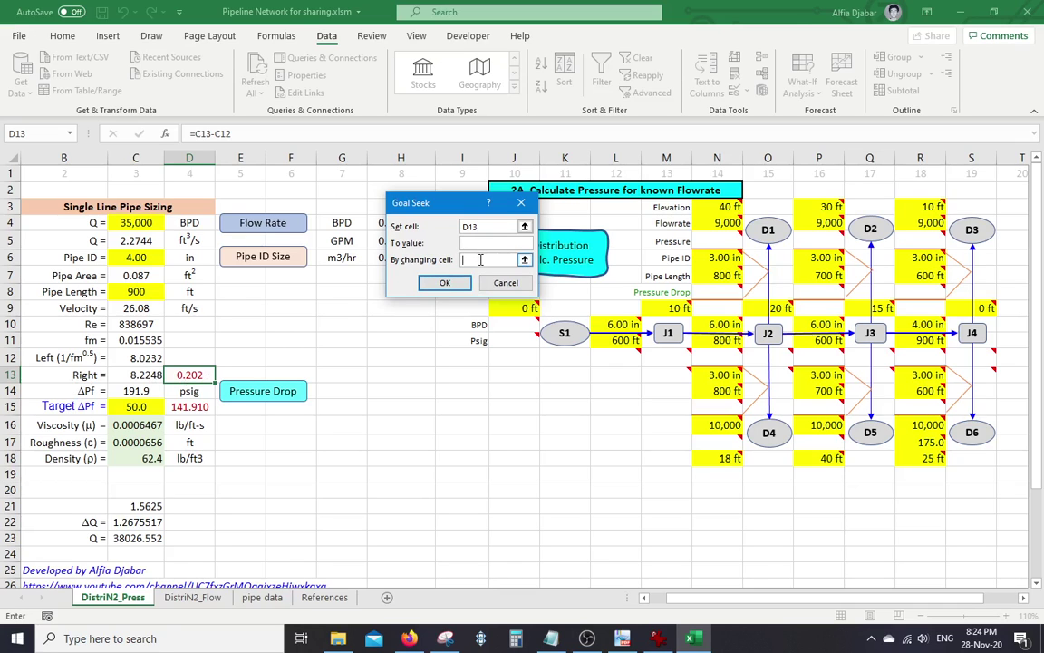
left_click(136, 340)
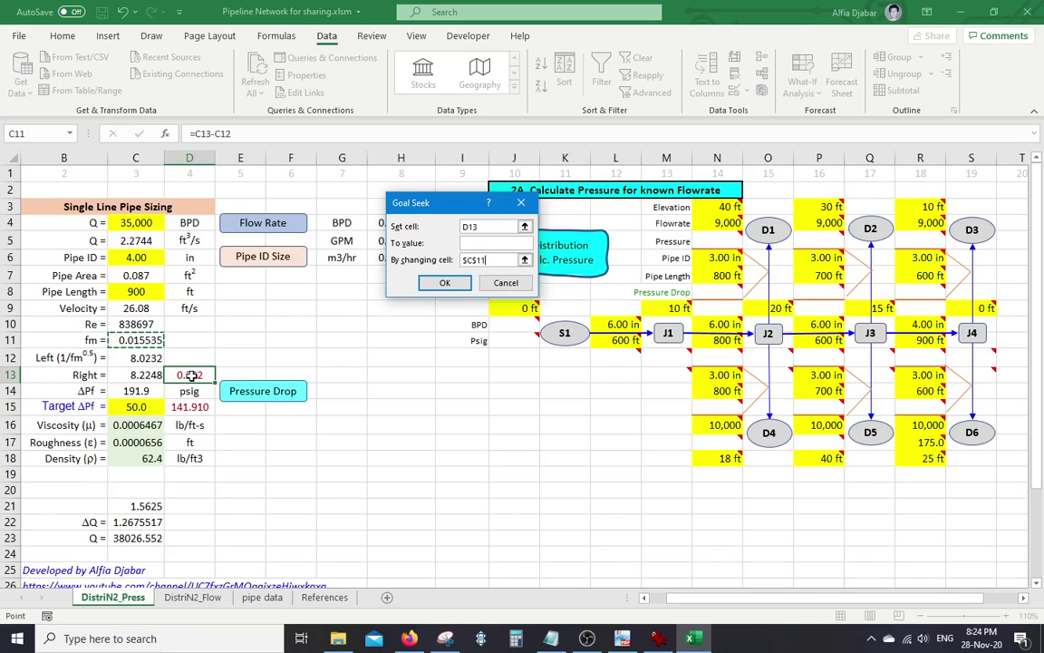
left_click(191, 374)
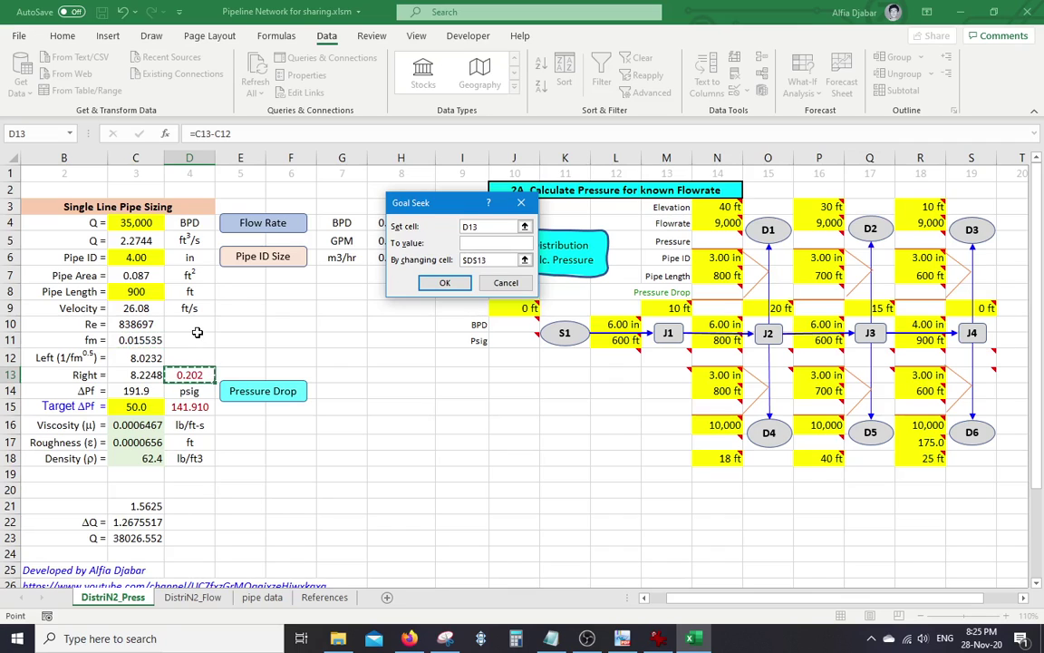
key("Escape")
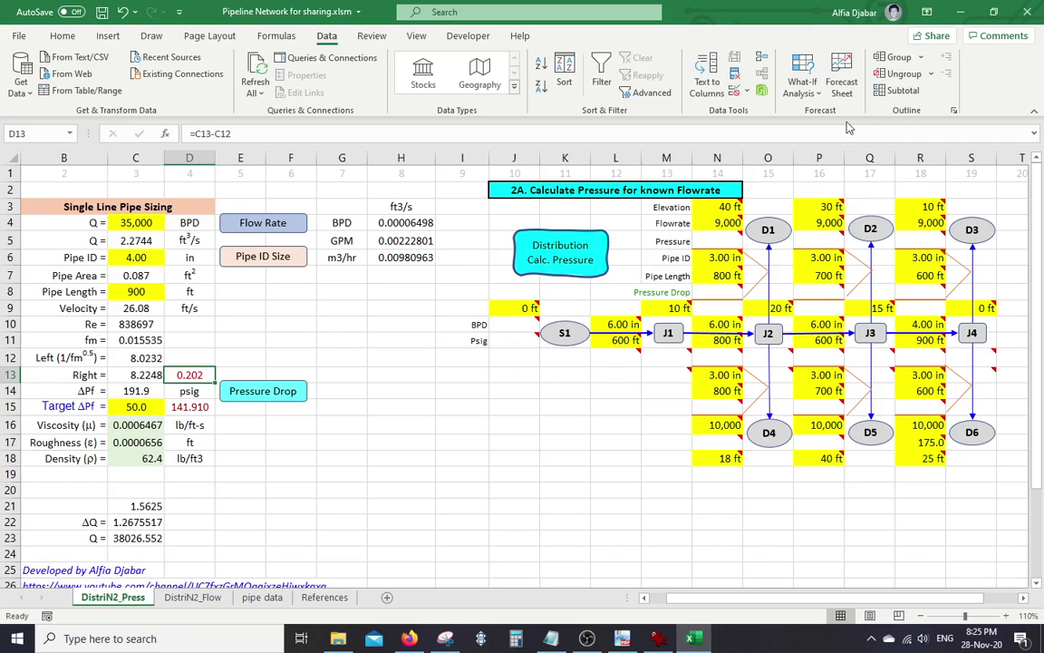
Step: Compare the pressure drop formula in C14 with Eq. (1) in the Hydraulic Calculation PDF and return to Excel
left_click(276, 358)
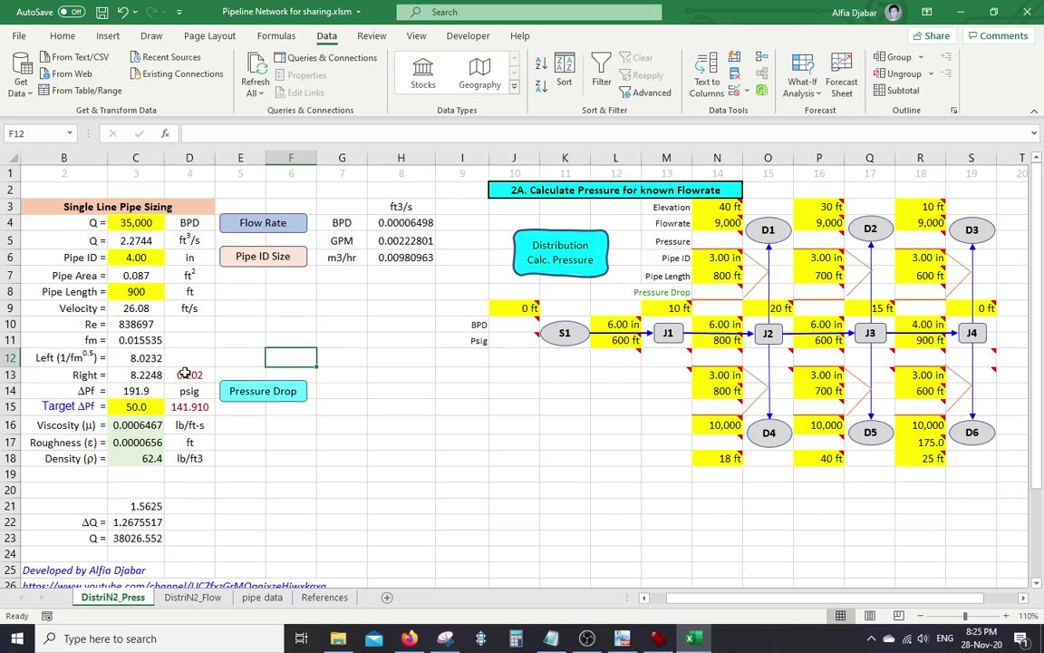
left_click(186, 375)
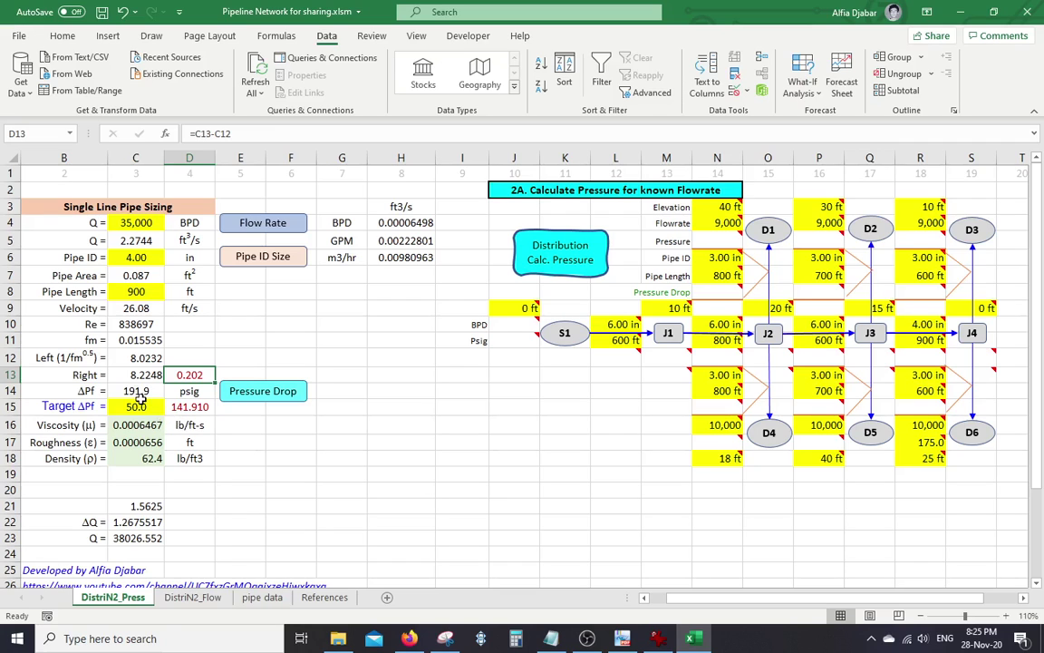
left_click(142, 390)
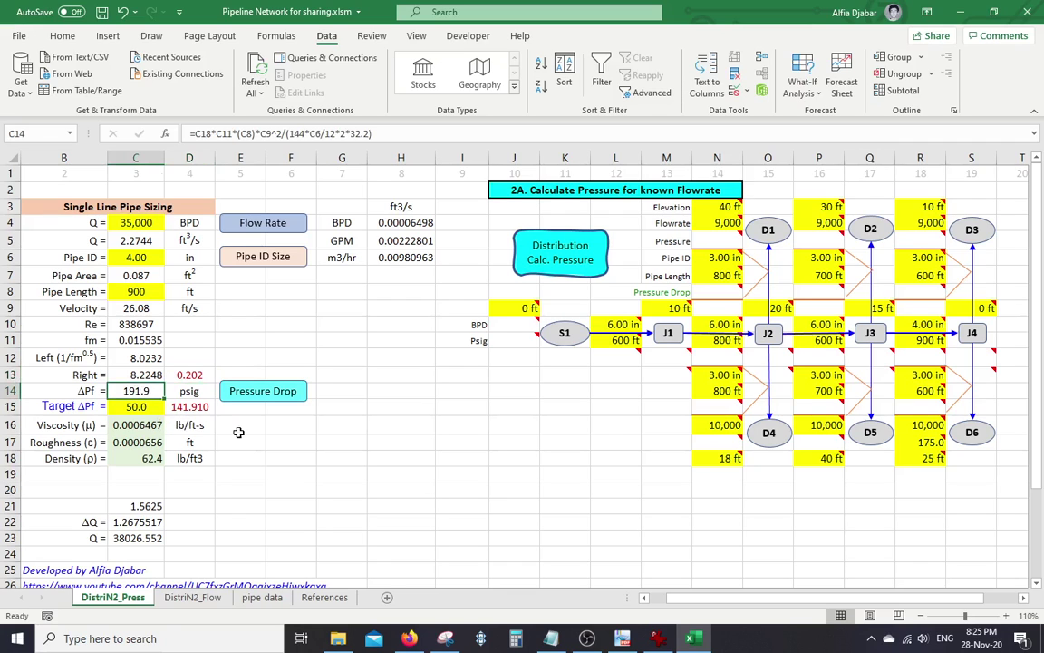
left_click(622, 639)
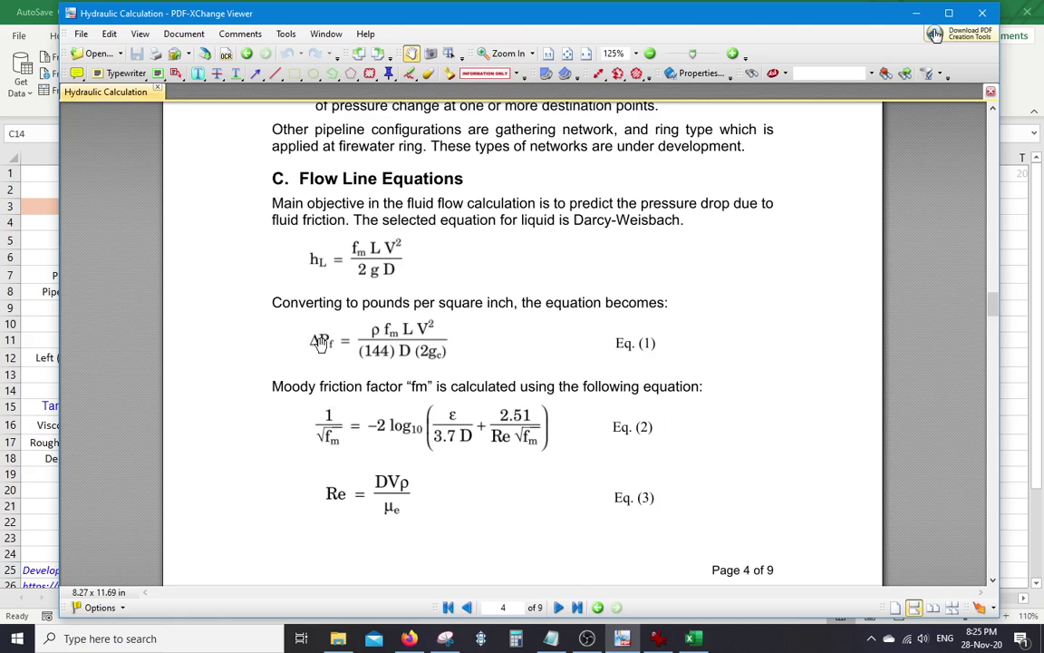
left_click(916, 13)
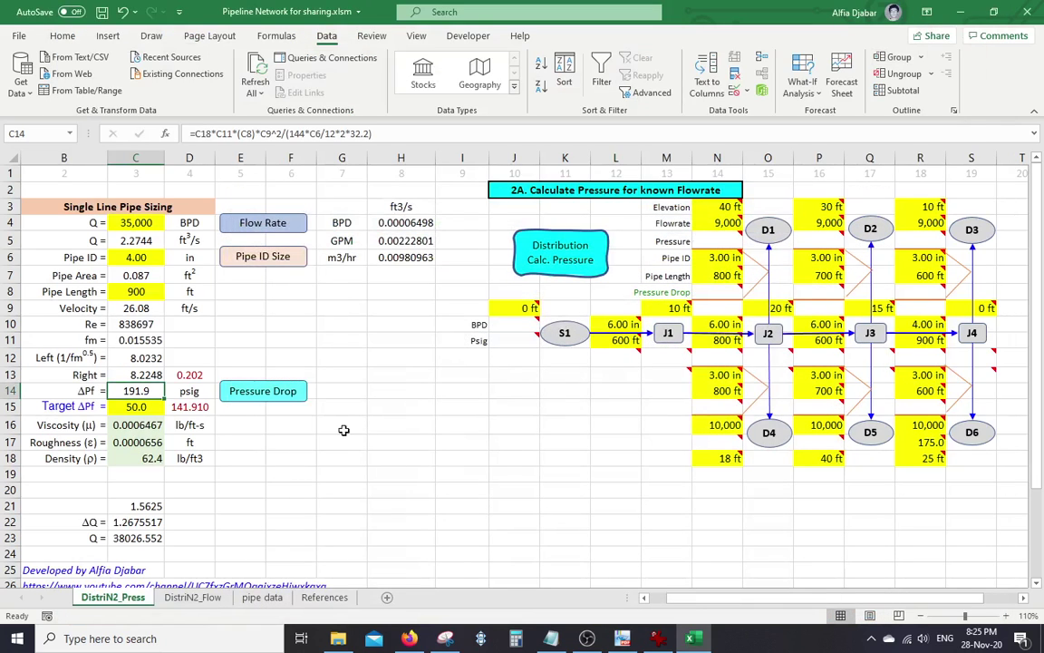
Step: Run the single-line Pressure Drop calculation and check the left, right, difference and pressure drop cells
left_click(190, 374)
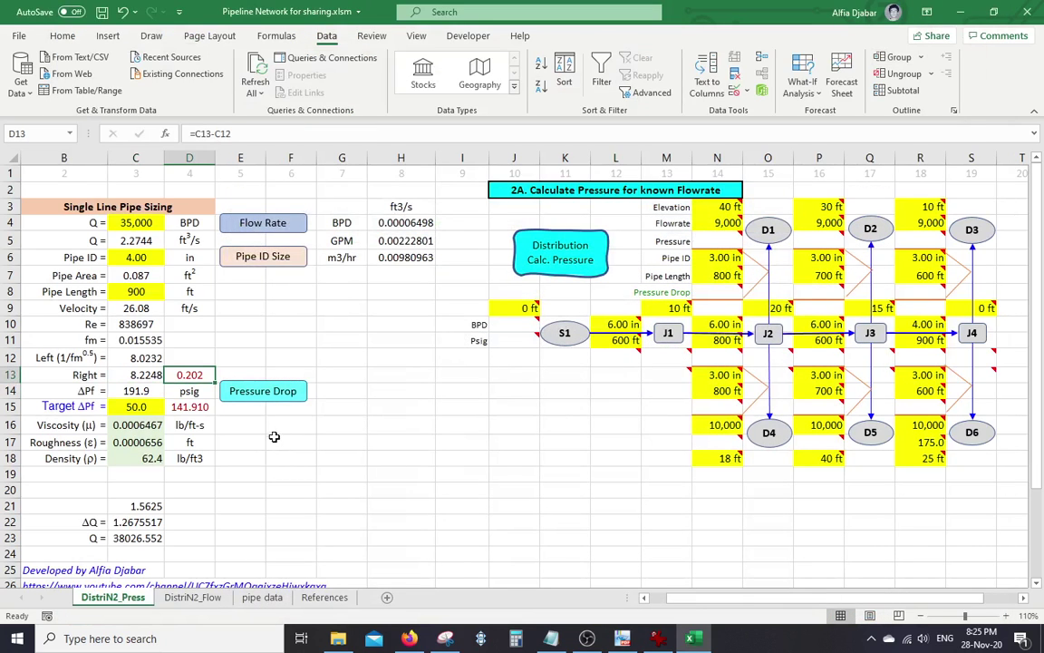
left_click(262, 391)
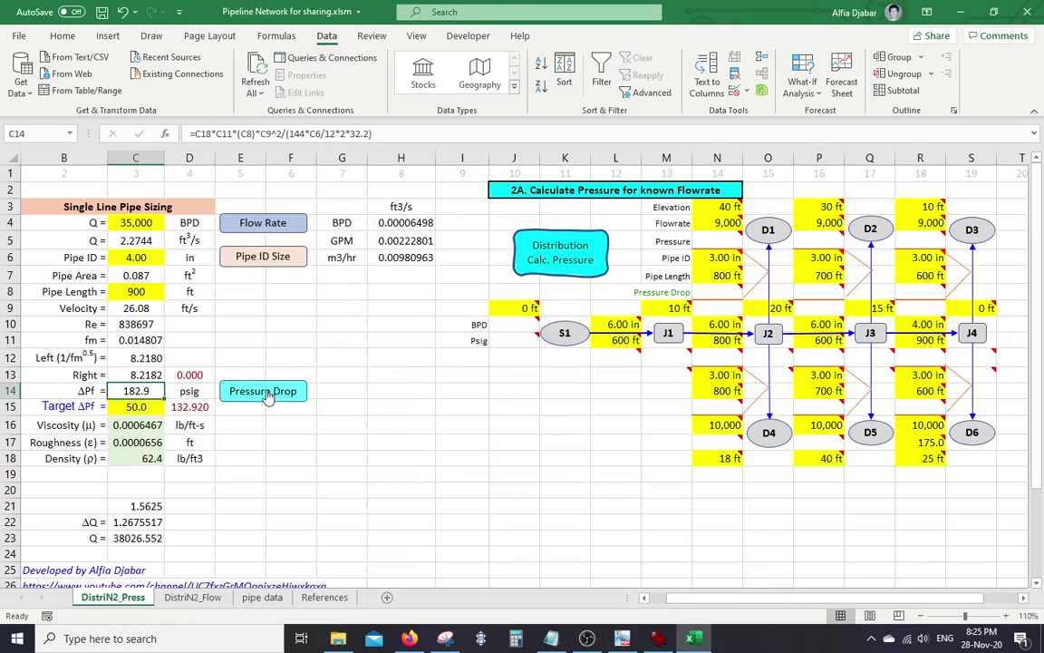
left_click(190, 374)
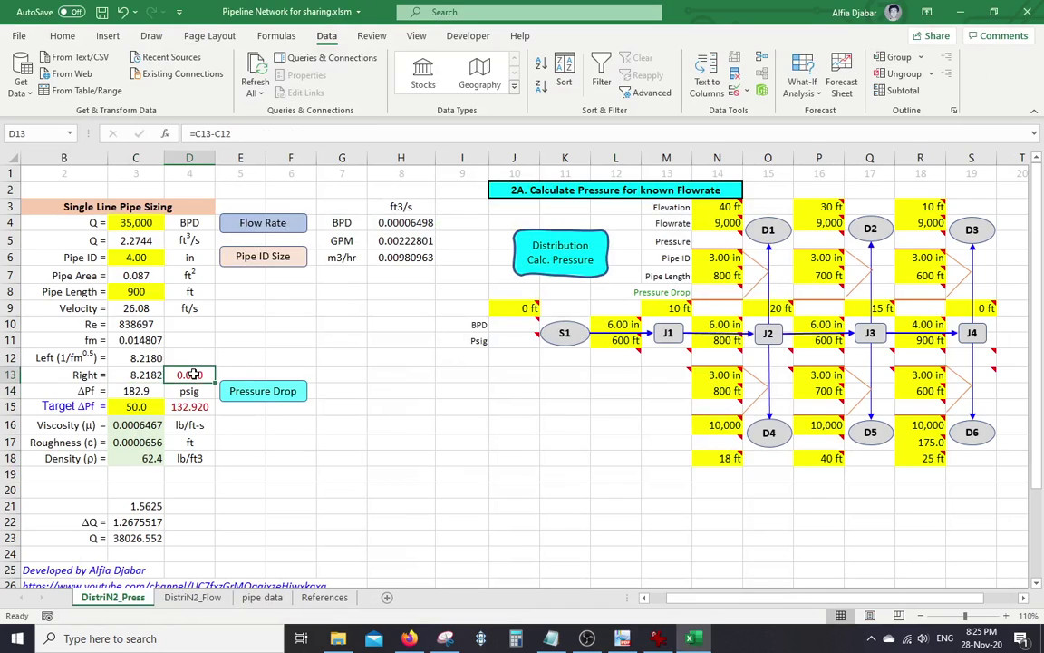
left_click(145, 362)
left_click(145, 373)
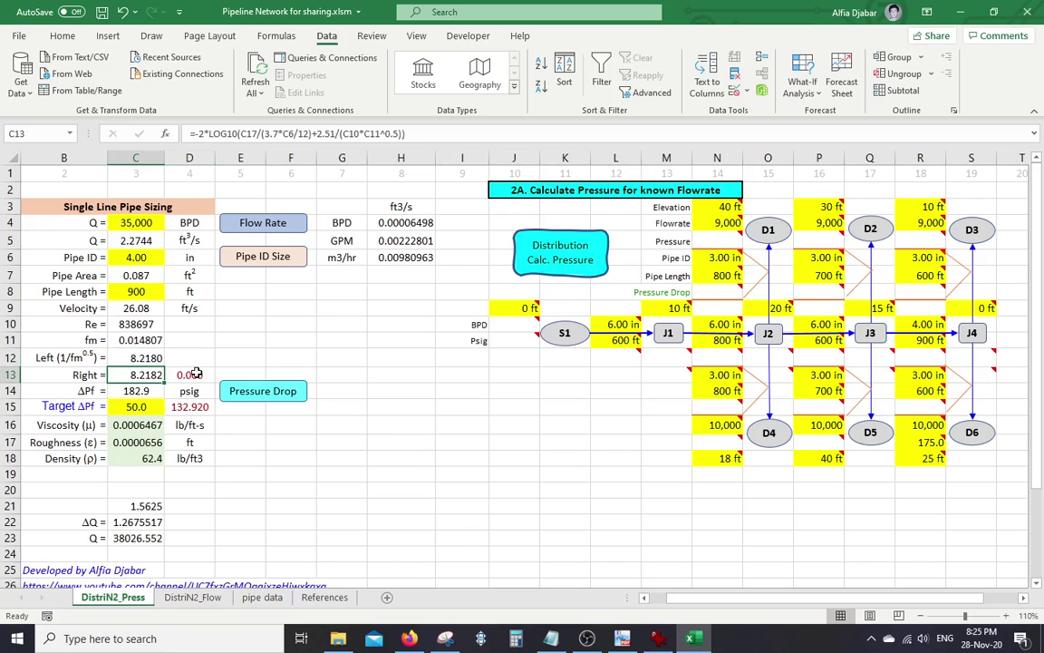
left_click(195, 373)
left_click(151, 393)
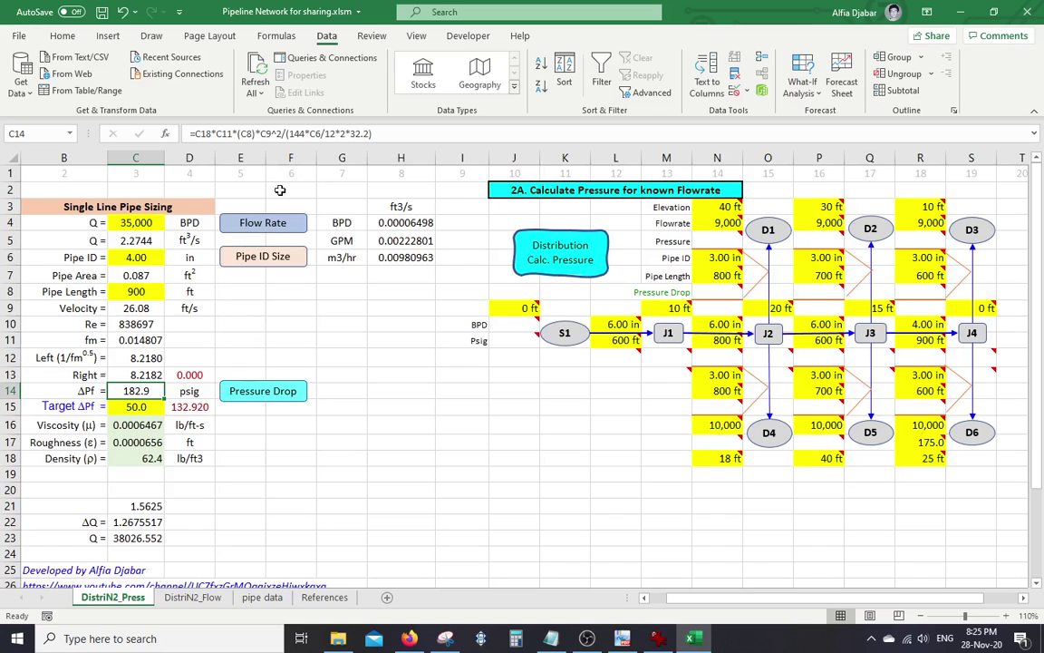
Step: Review the flow line equations in the Hydraulic Calculation PDF, return to Excel and set the target pressure drop in C15 to 110 psig
left_click(258, 222)
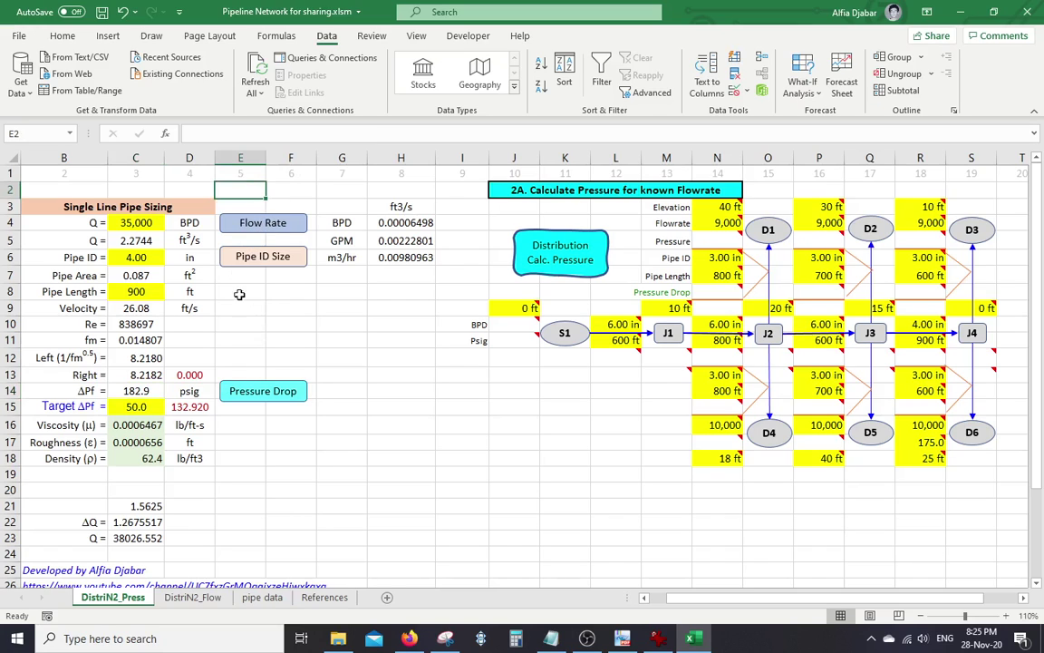
left_click(141, 407)
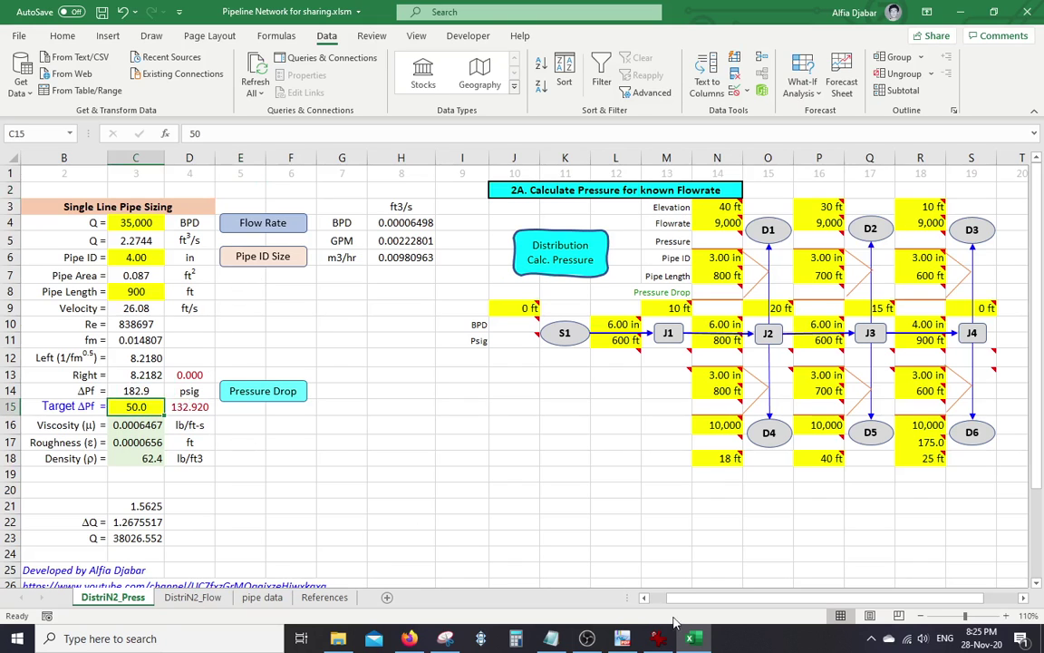
left_click(624, 640)
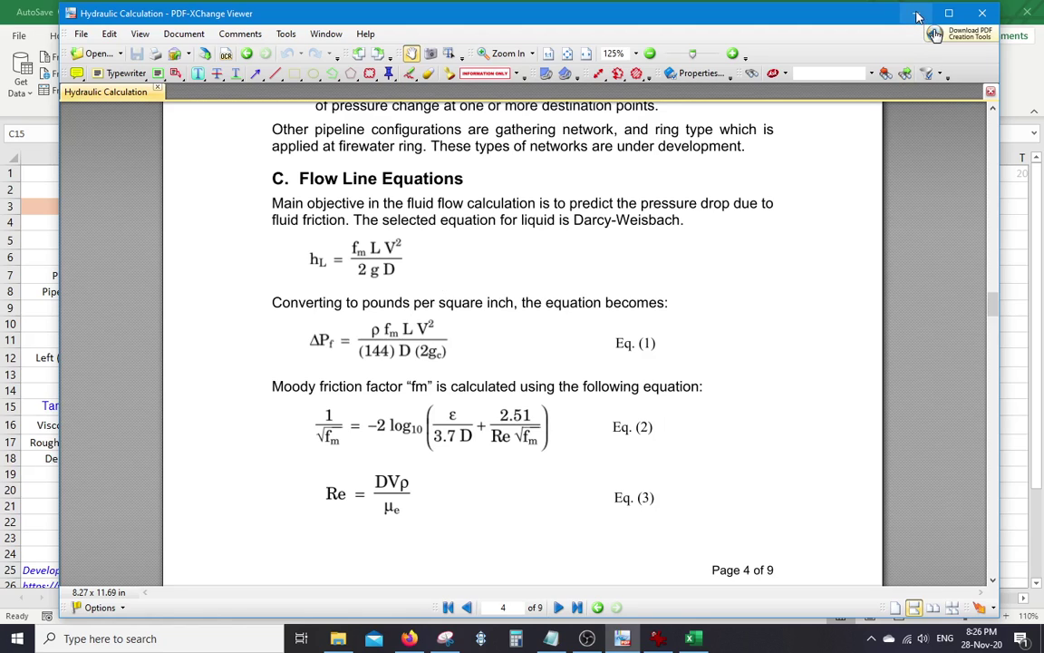
left_click(917, 17)
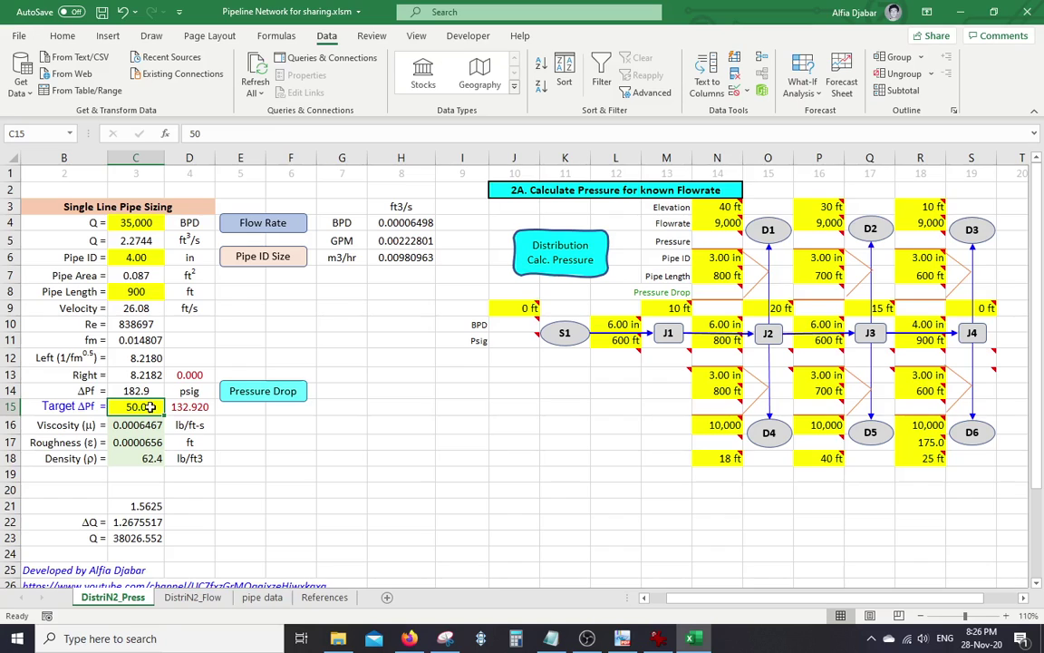
mouse_move(497, 346)
type("1")
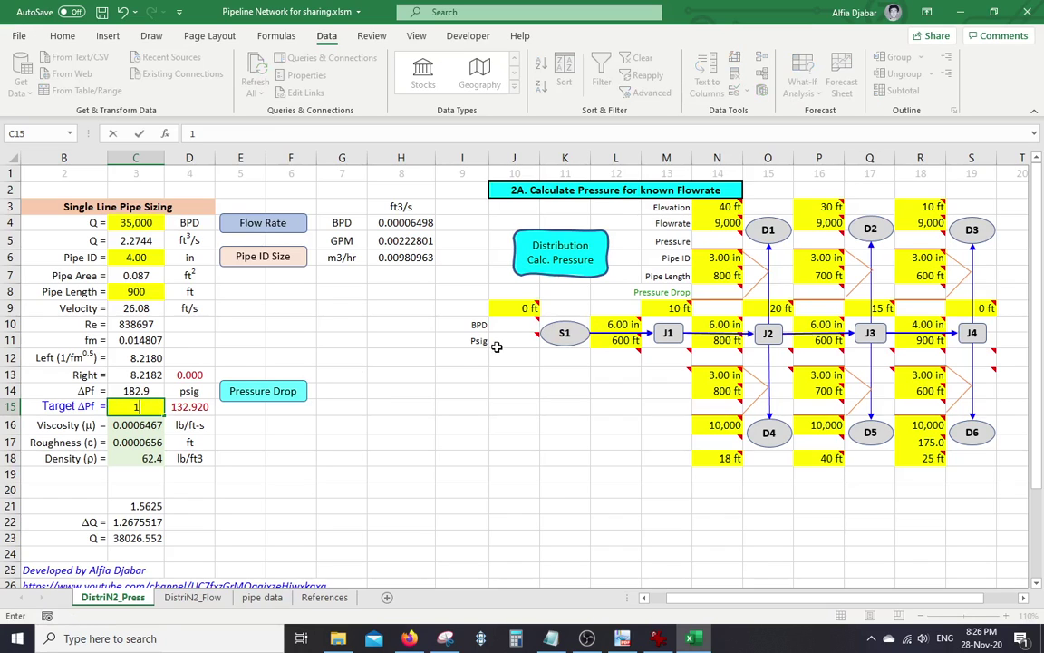
type("10")
key("Return")
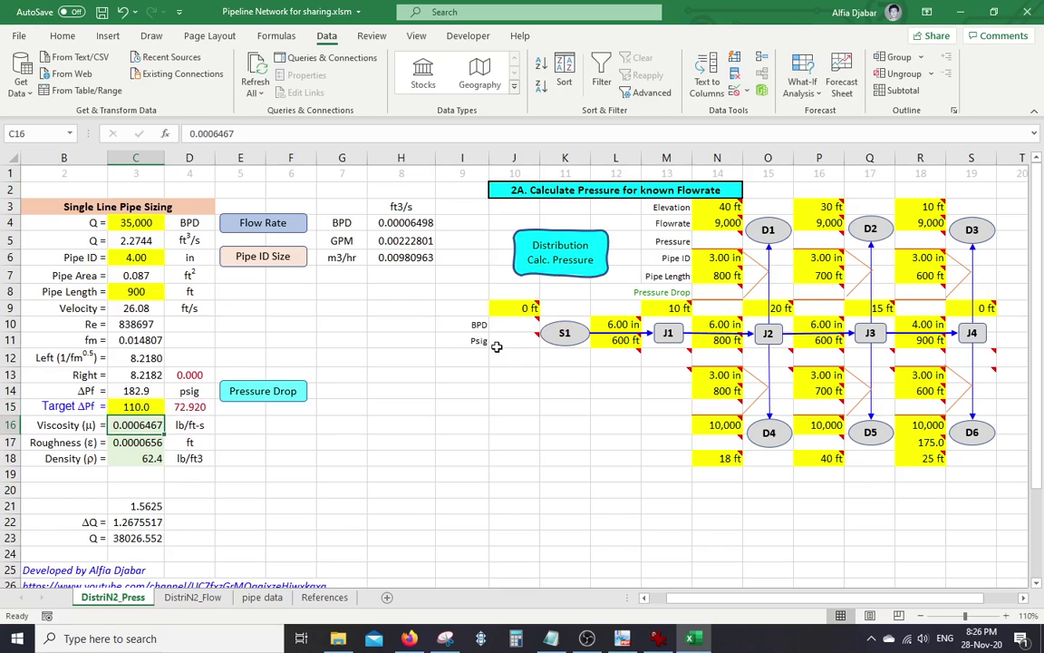
Step: Inspect the formula in D15 that subtracts the target pressure drop in C15 from the calculated pressure drop in C14
left_click(188, 408)
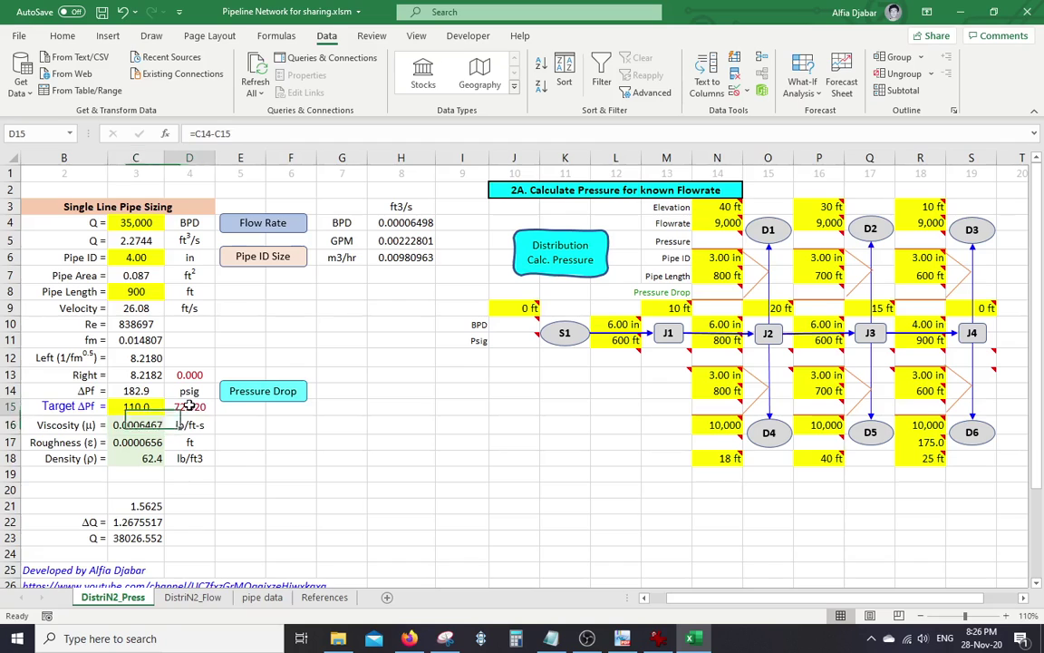
left_click(312, 131)
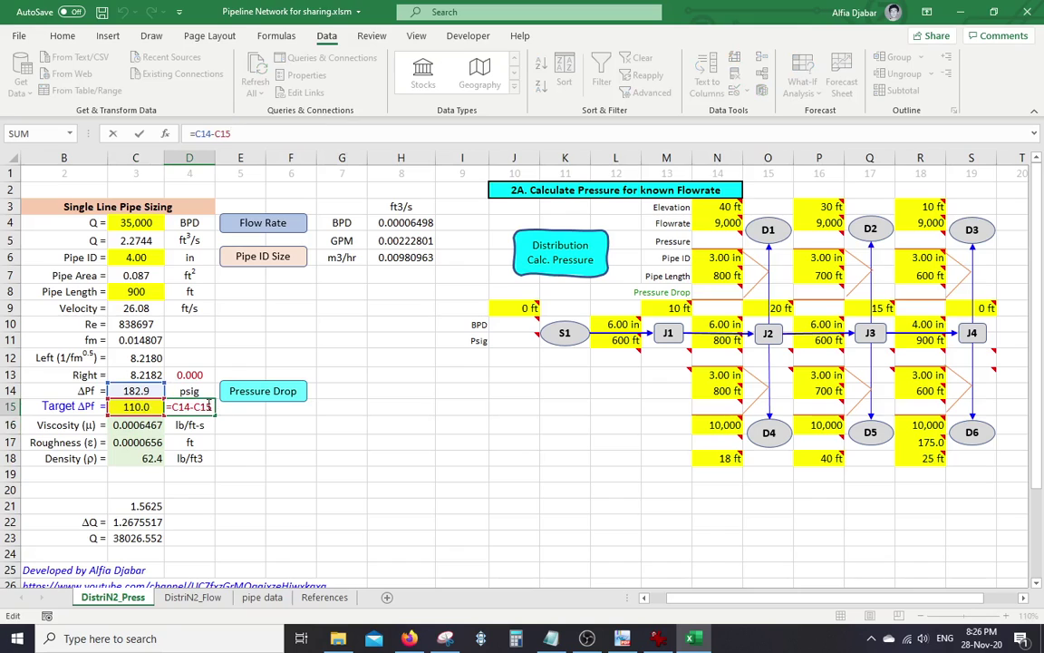
key("ctrl+Return")
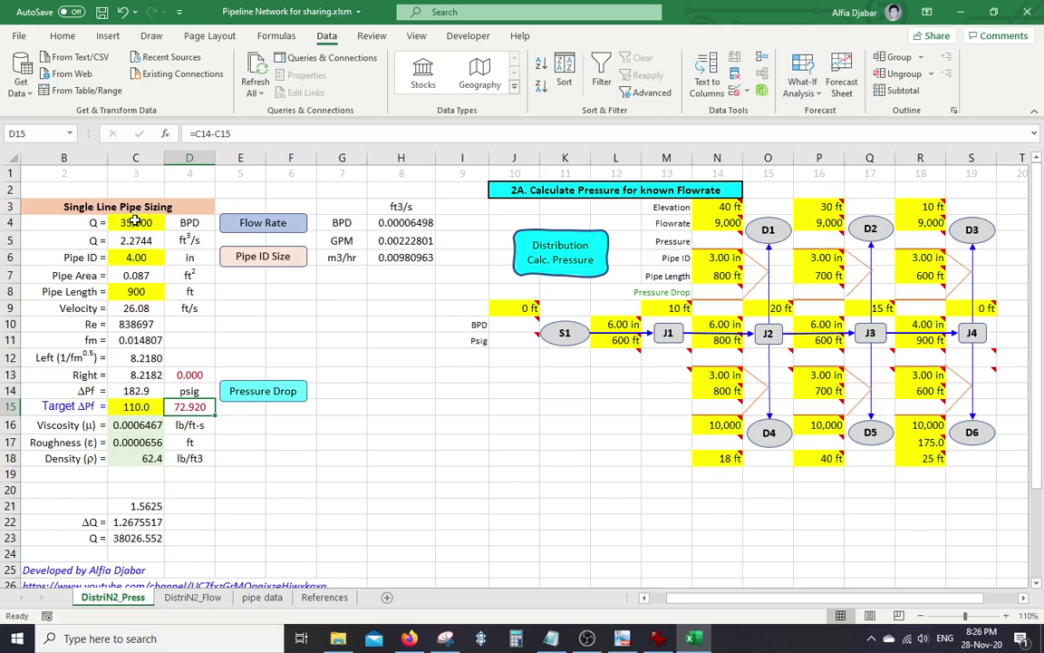
left_click(136, 391)
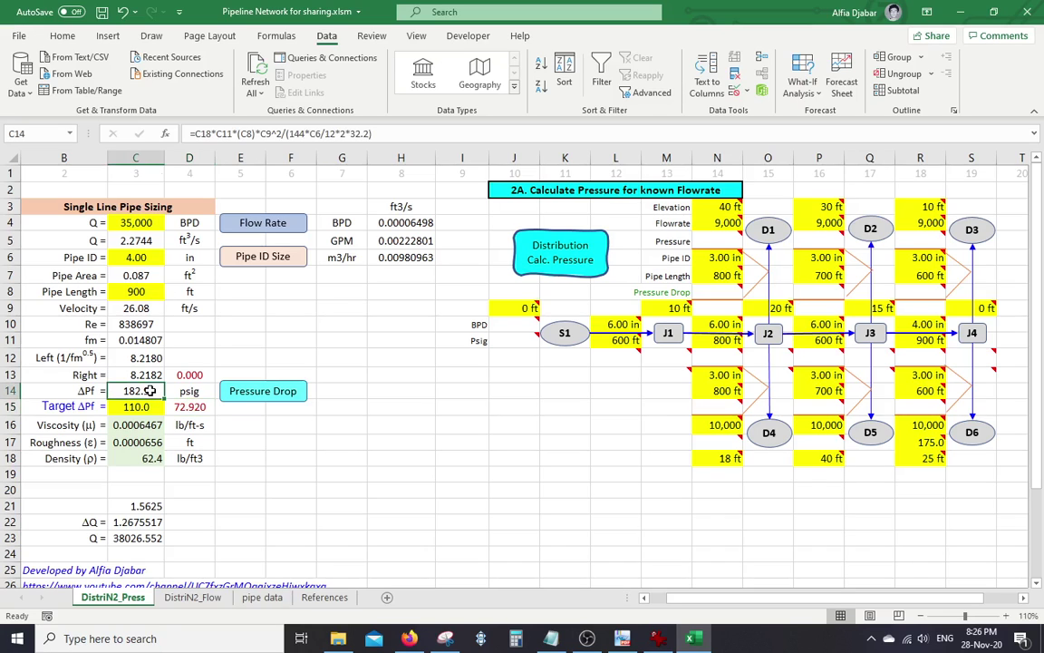
left_click(143, 407)
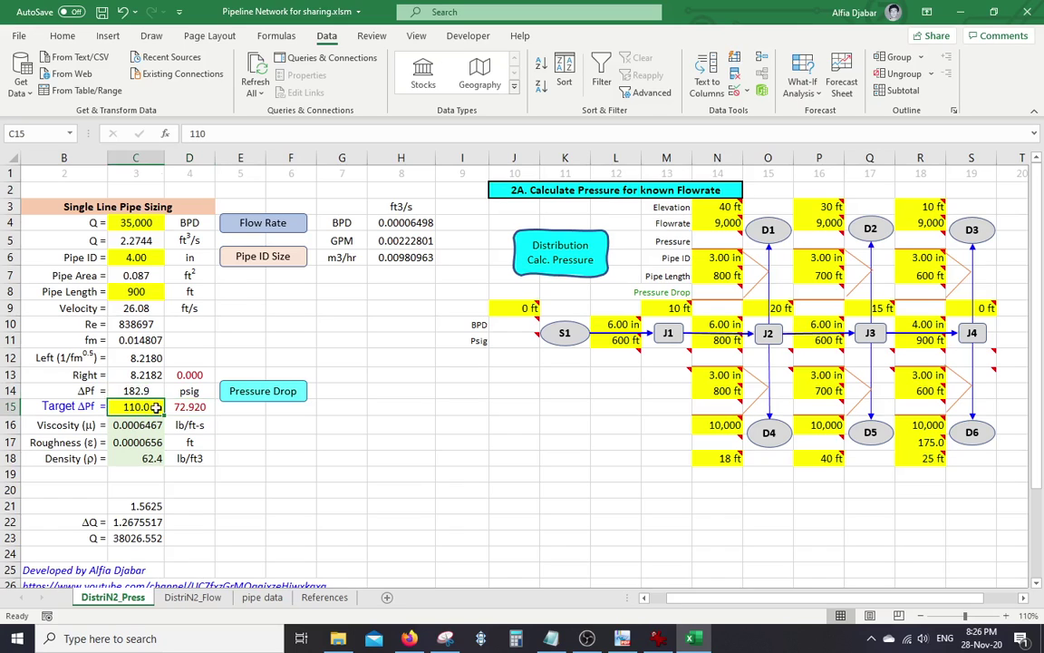
left_click(181, 407)
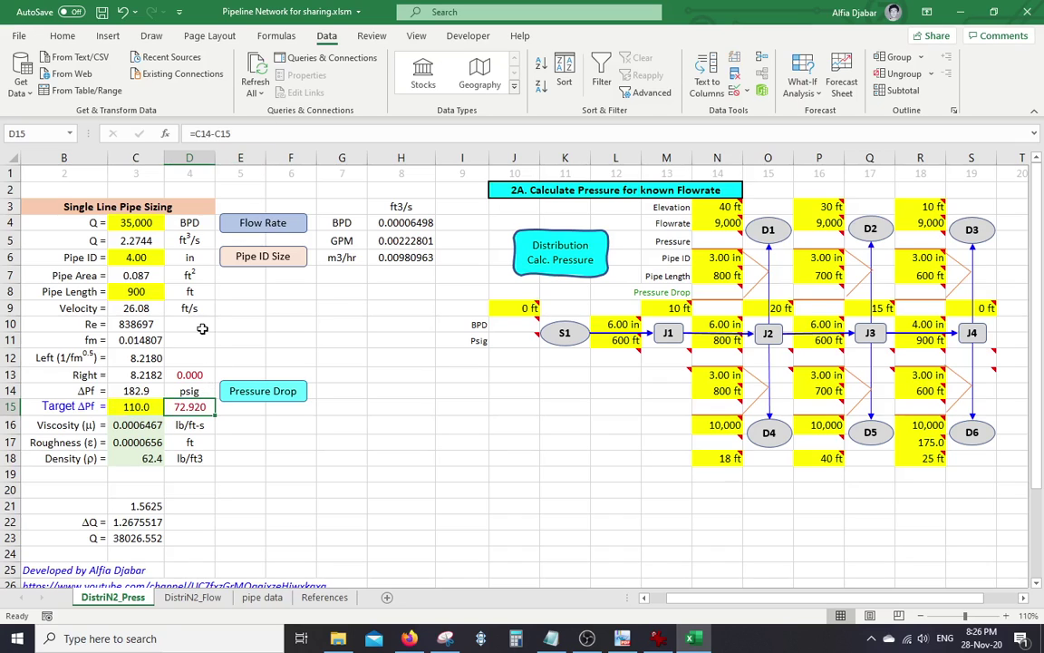
Step: Run the single-line Flow Rate calculation and check the flow rate, calculated and target pressure drops, and their difference in D15
left_click(135, 222)
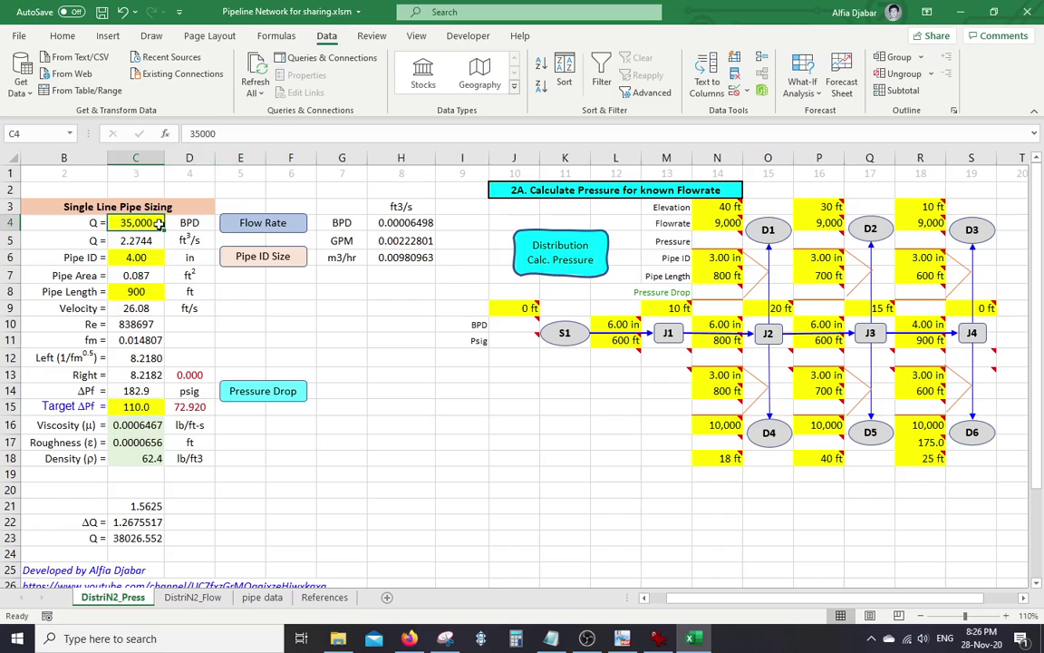
left_click(265, 226)
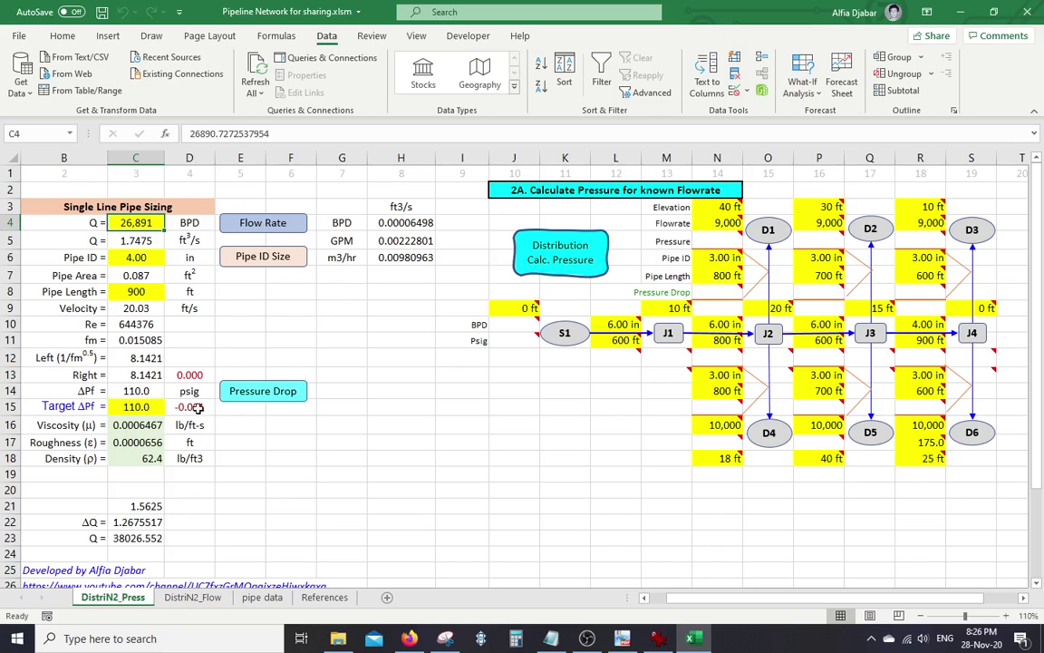
left_click(139, 390)
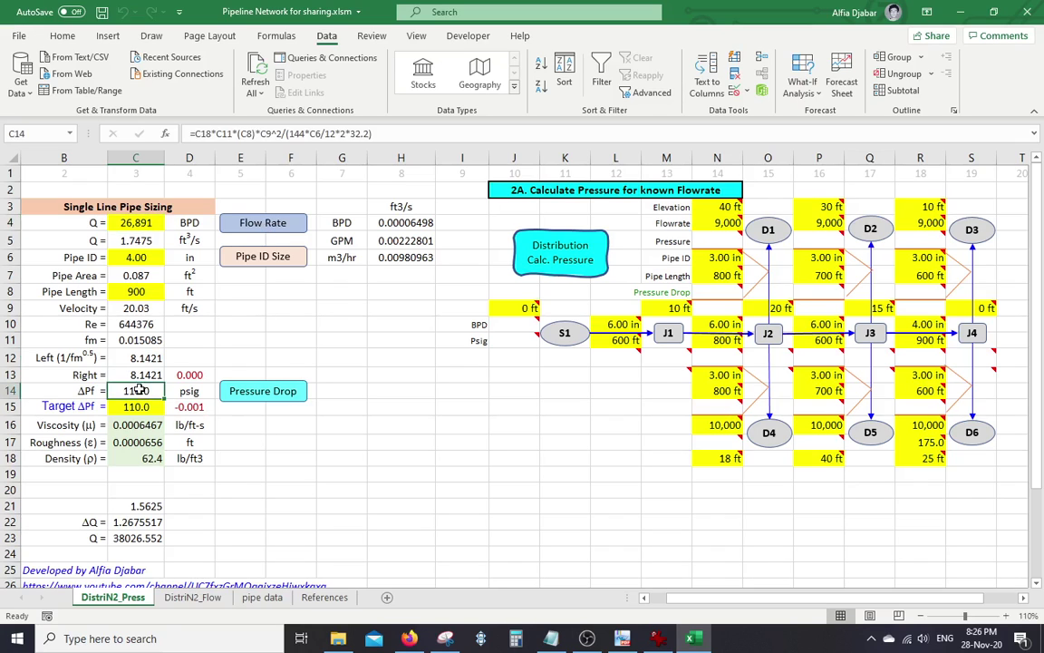
left_click(151, 399)
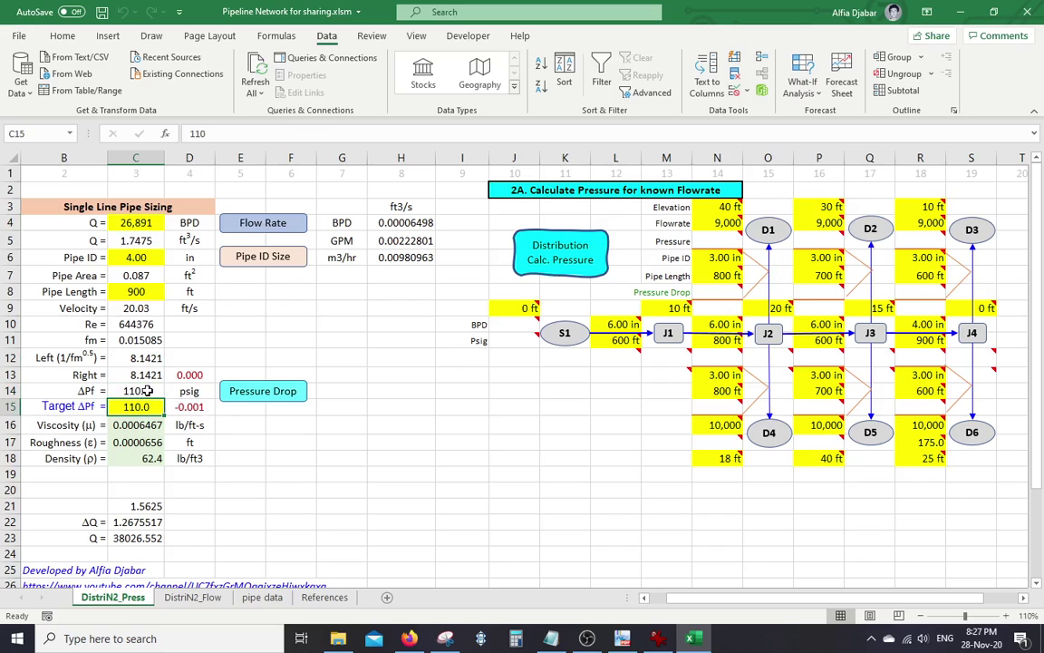
left_click(147, 390)
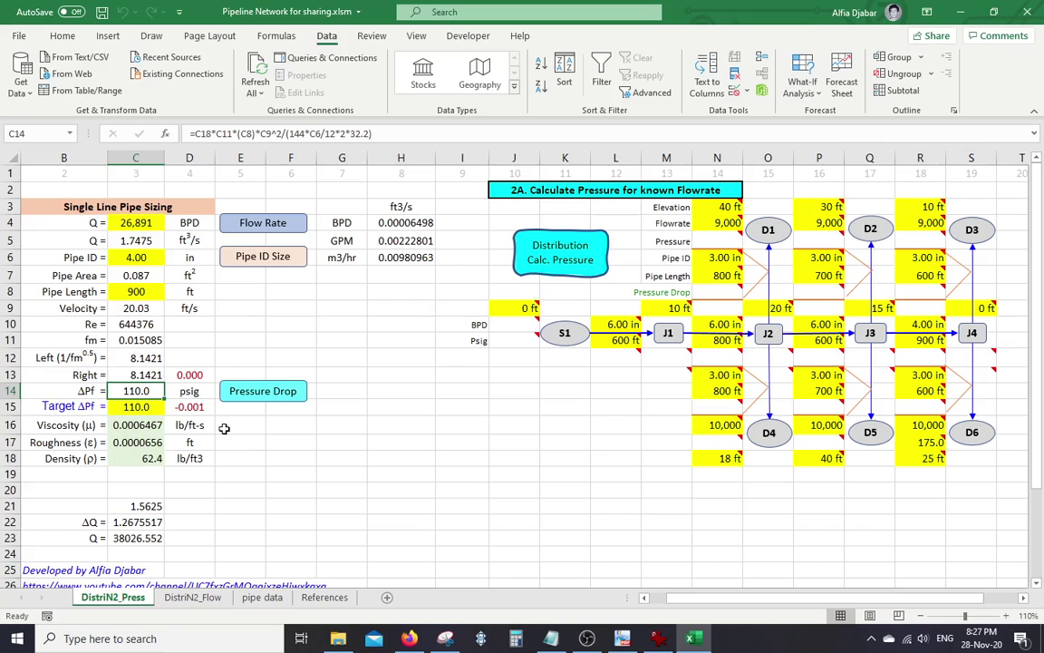
left_click(191, 407)
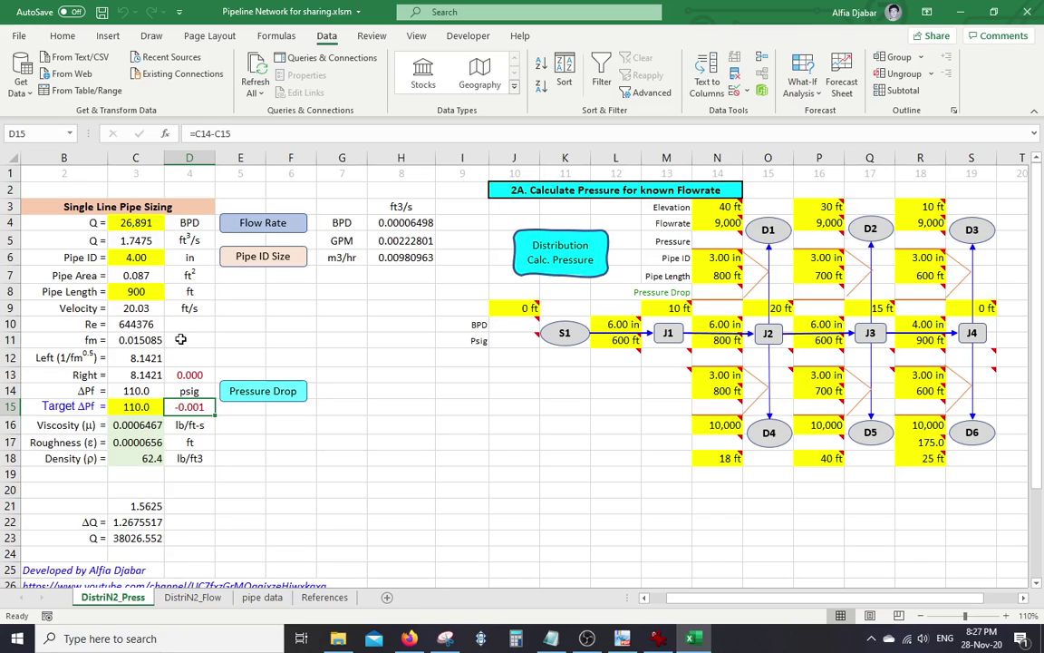
left_click(140, 224)
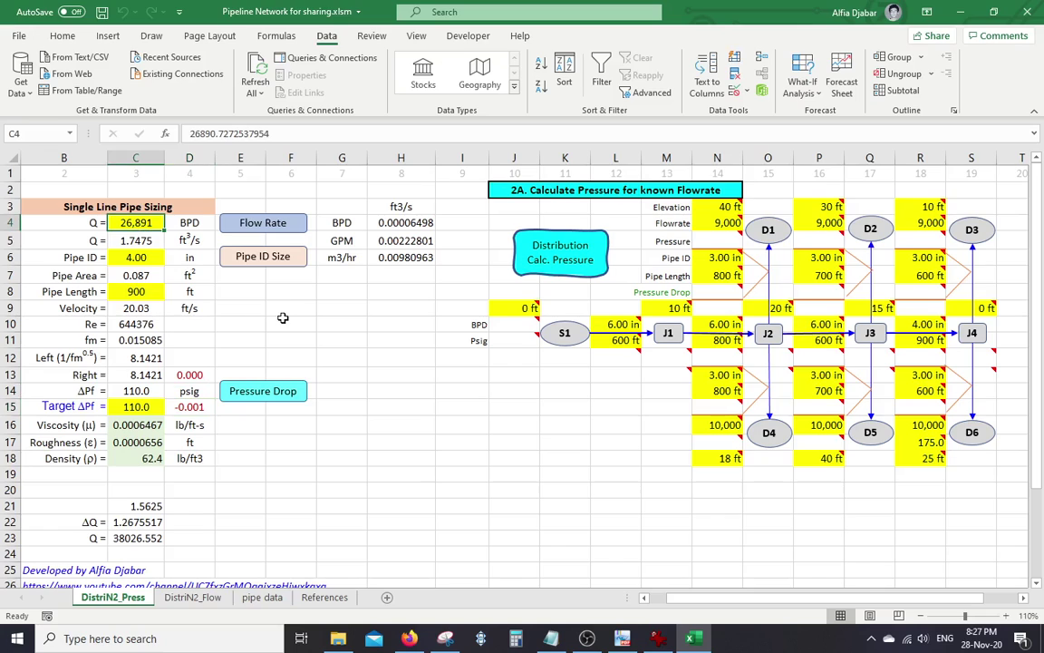
Step: Consult the flow line equations in the Hydraulic Calculation PDF and return to Excel to examine the pressure drop in C14
left_click(622, 639)
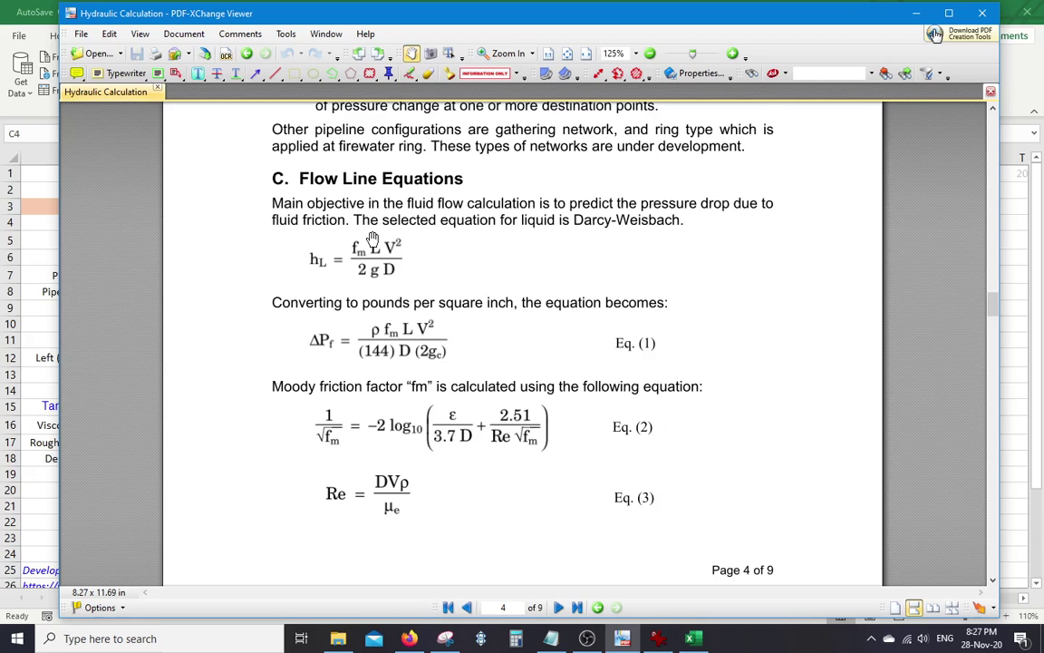
left_click(827, 3)
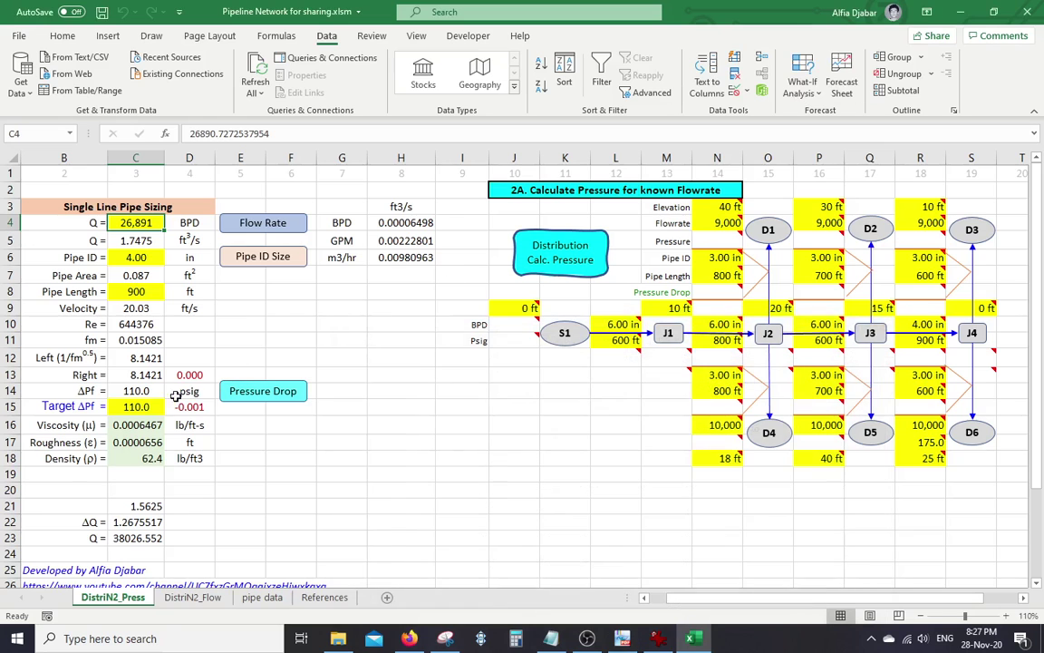
left_click(623, 639)
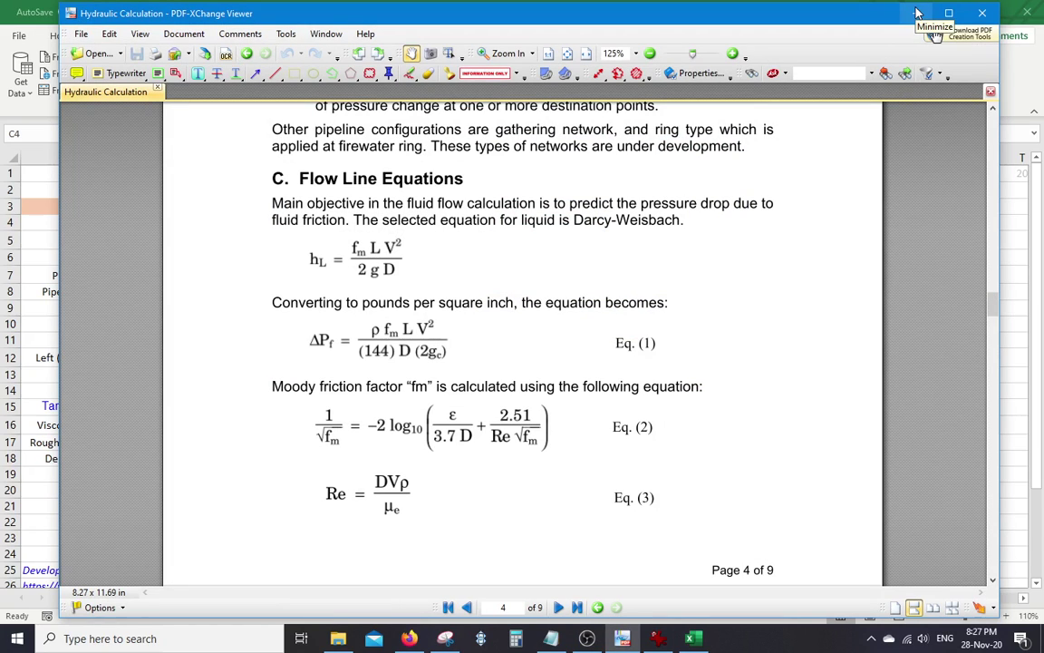
left_click(918, 13)
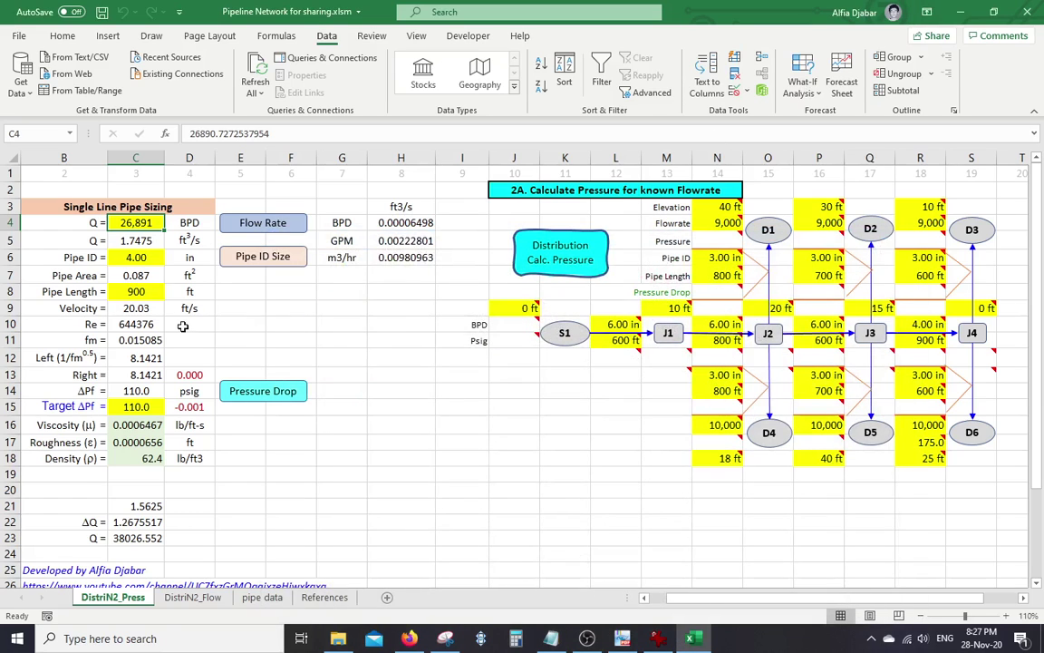
left_click(134, 390)
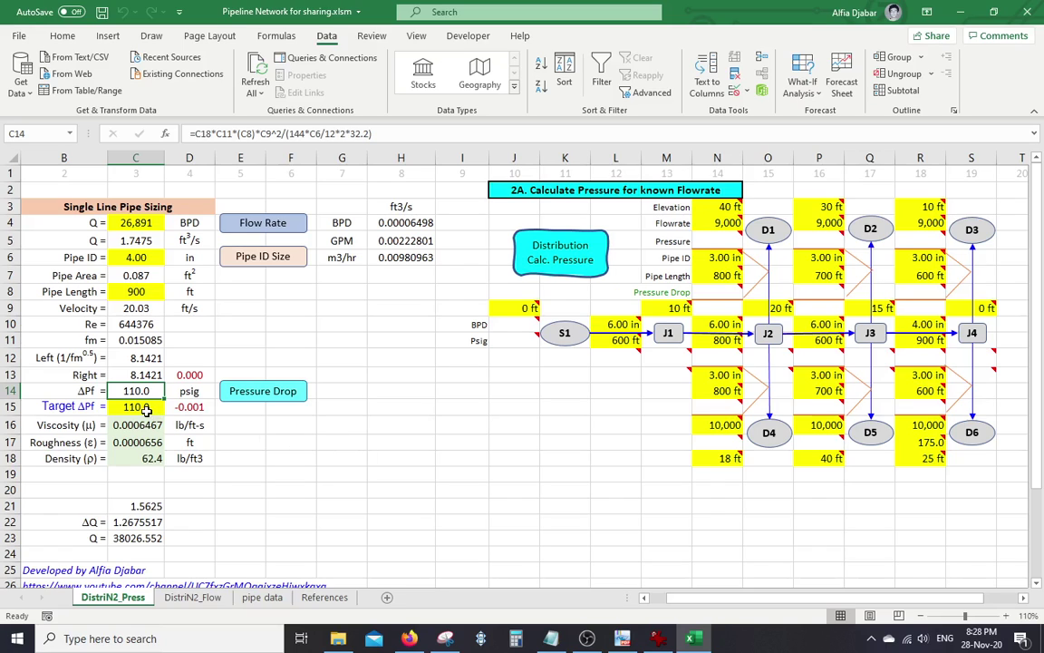
left_click(343, 442)
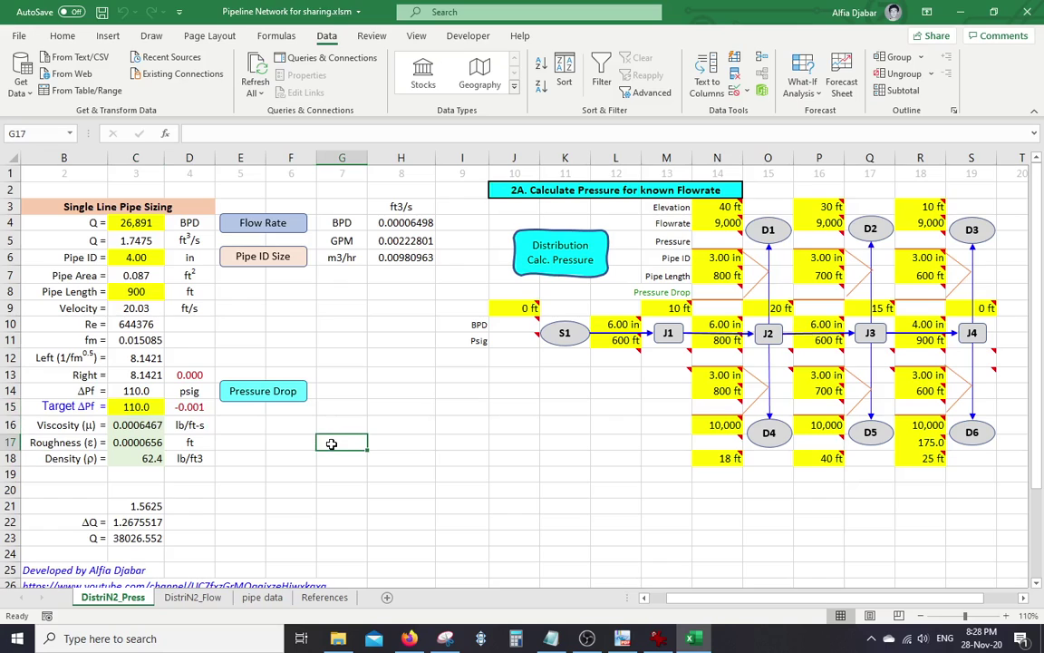
Step: Compare the pressure drop, flow rate and pipe ID cells with the equations in the Hydraulic Calculation PDF, returning to Excel
left_click(136, 390)
left_click(134, 220)
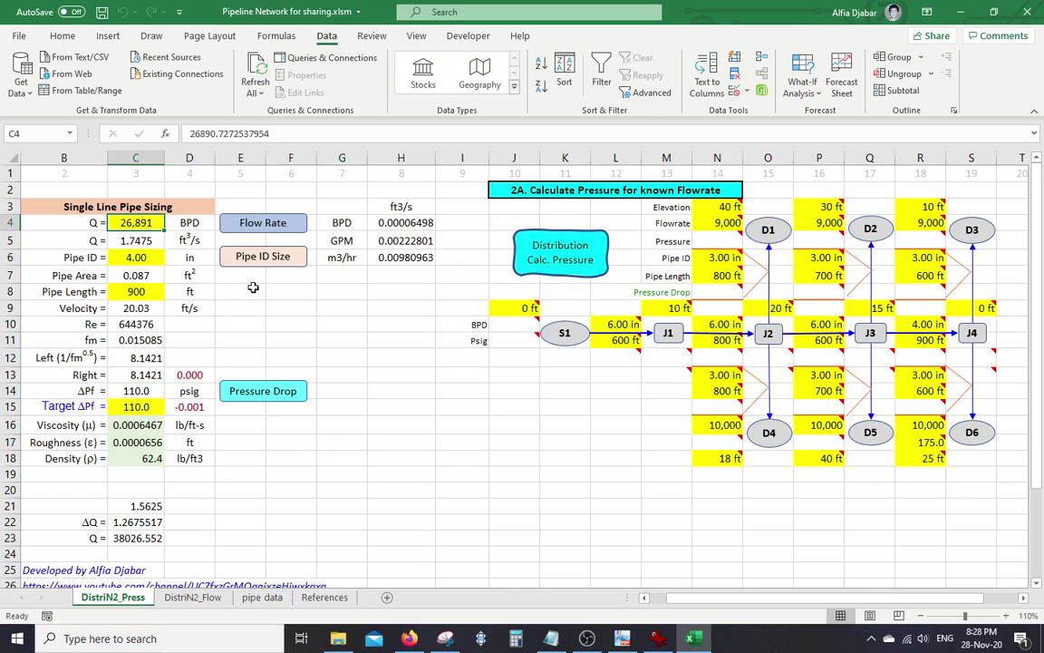
key("Down")
key("Down")
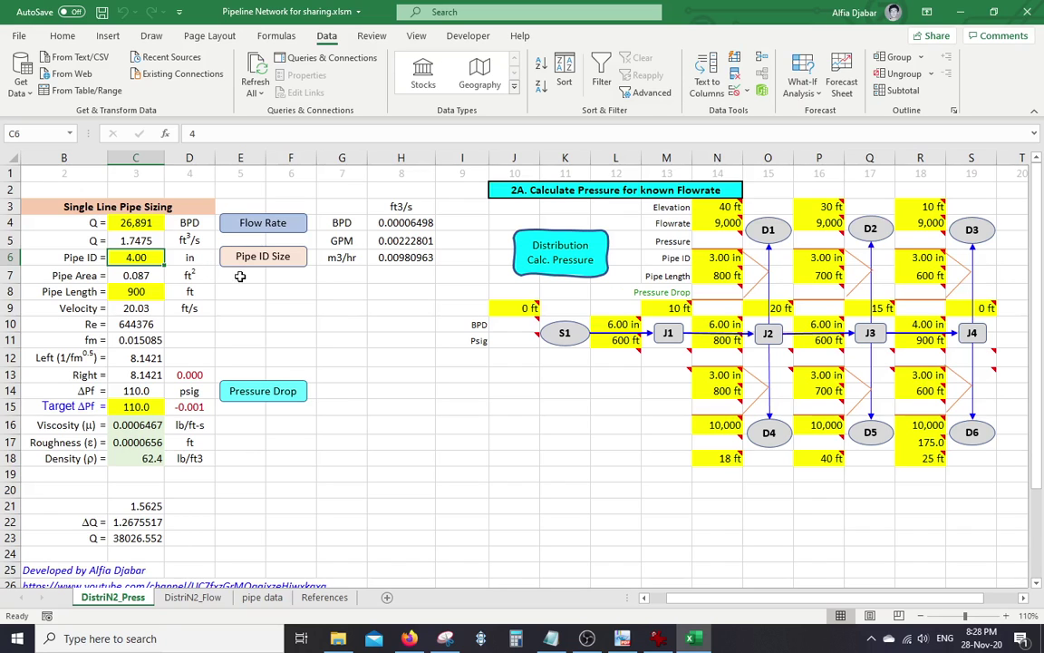
left_click(623, 639)
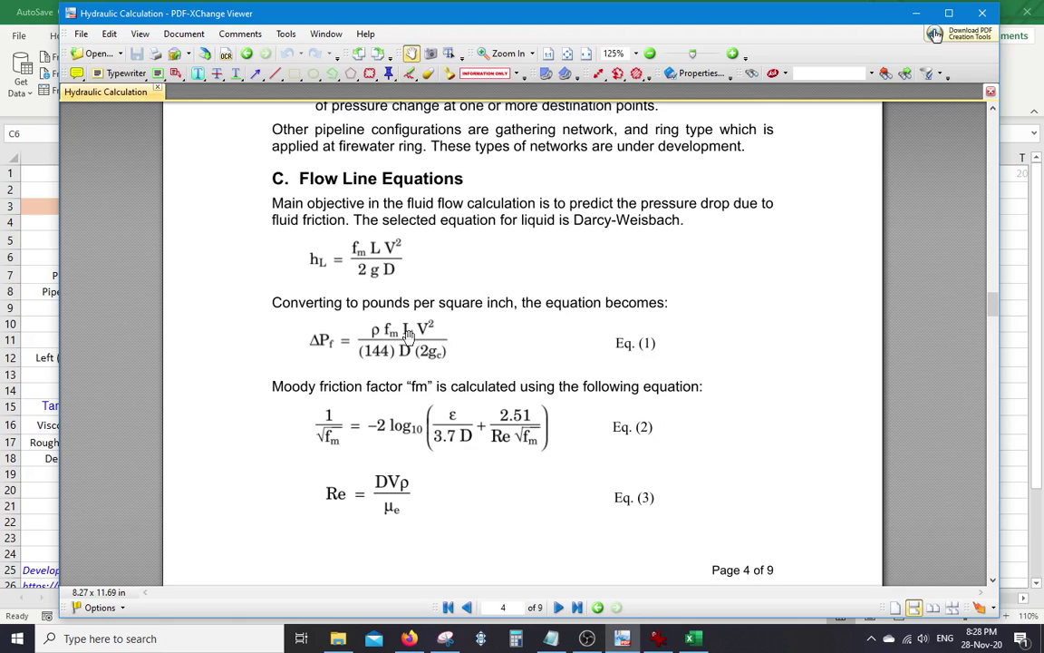
left_click(918, 13)
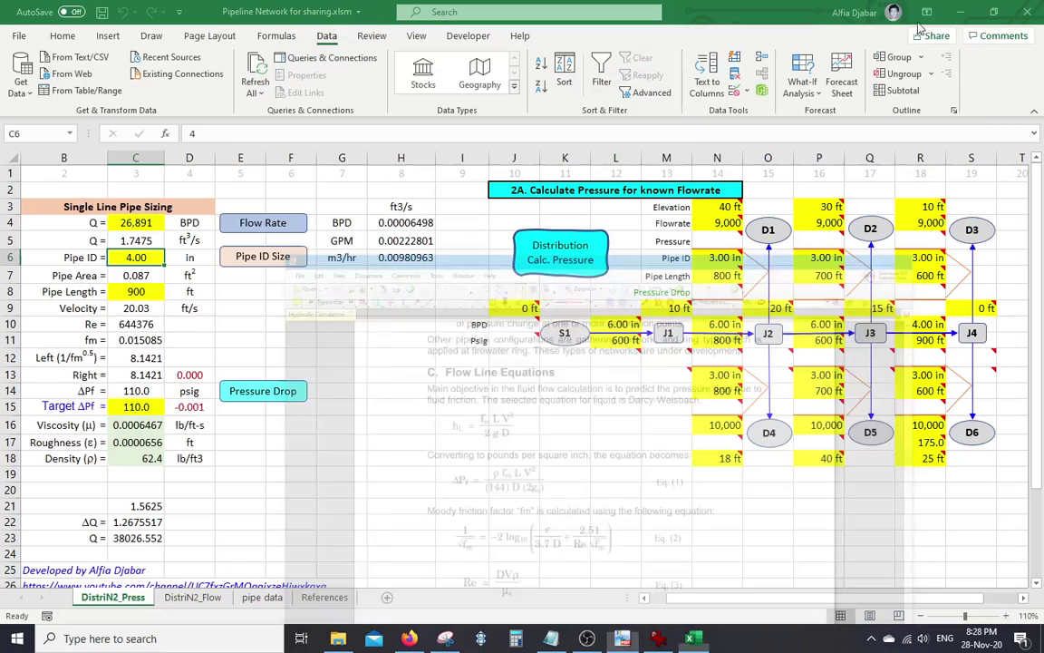
left_click(232, 340)
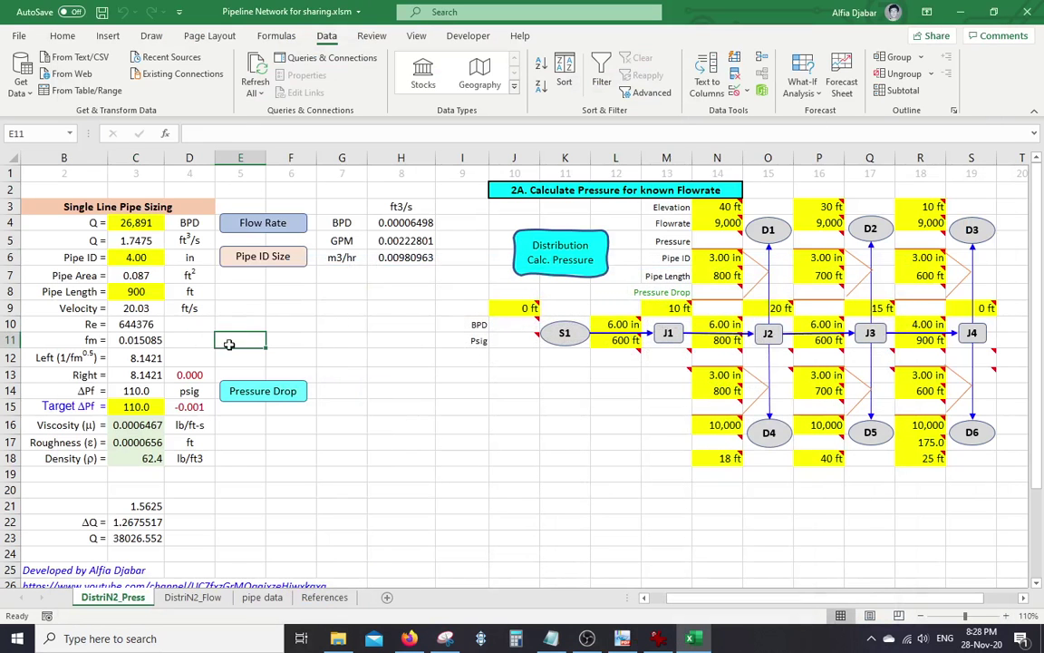
Step: Set the pipe ID in C6 to 6 inches and review the target pressure drop and flow rate cells
left_click(132, 407)
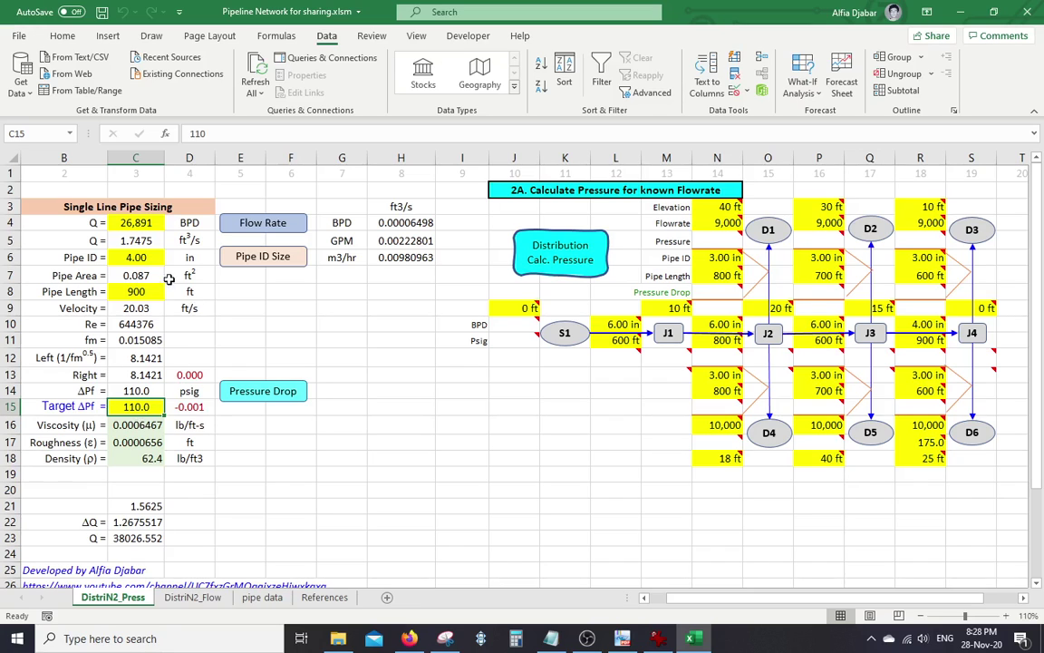
left_click(135, 257)
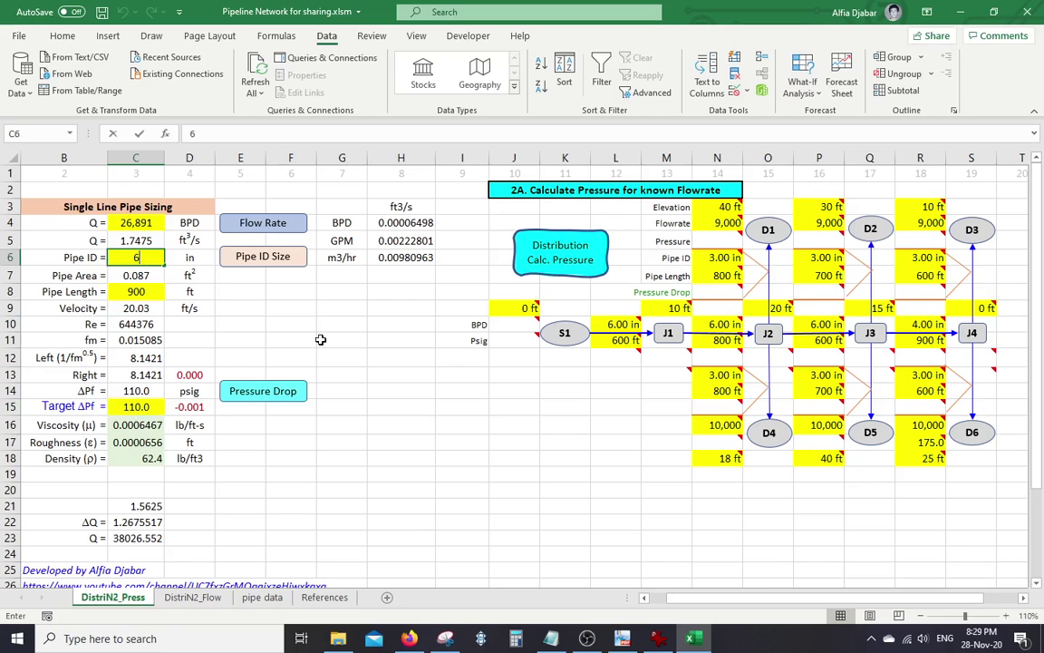
type("6")
key("Return")
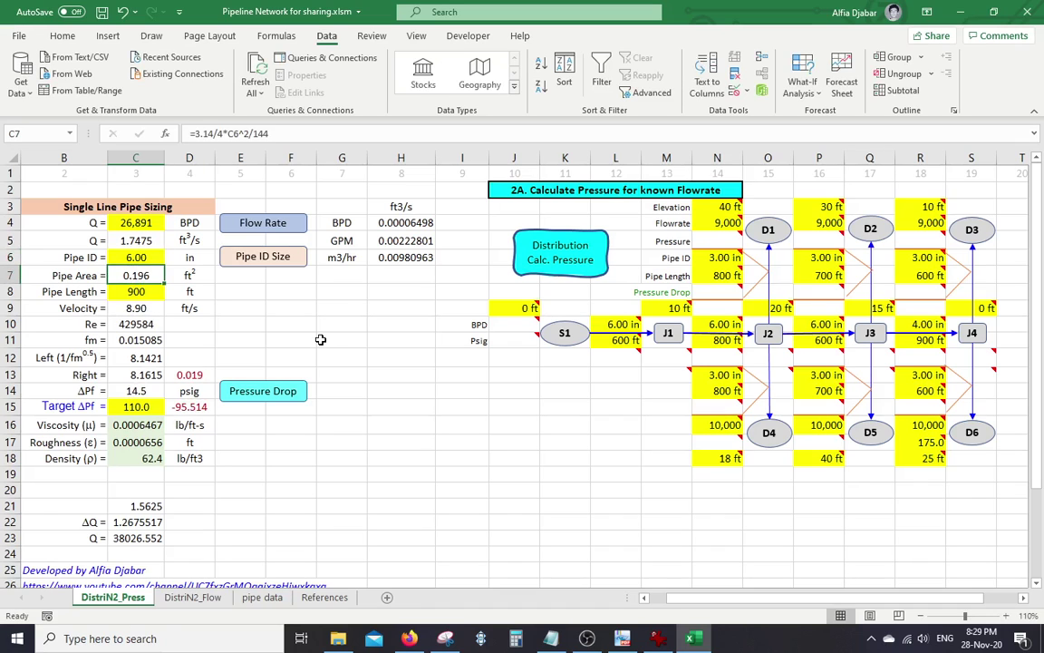
left_click(133, 406)
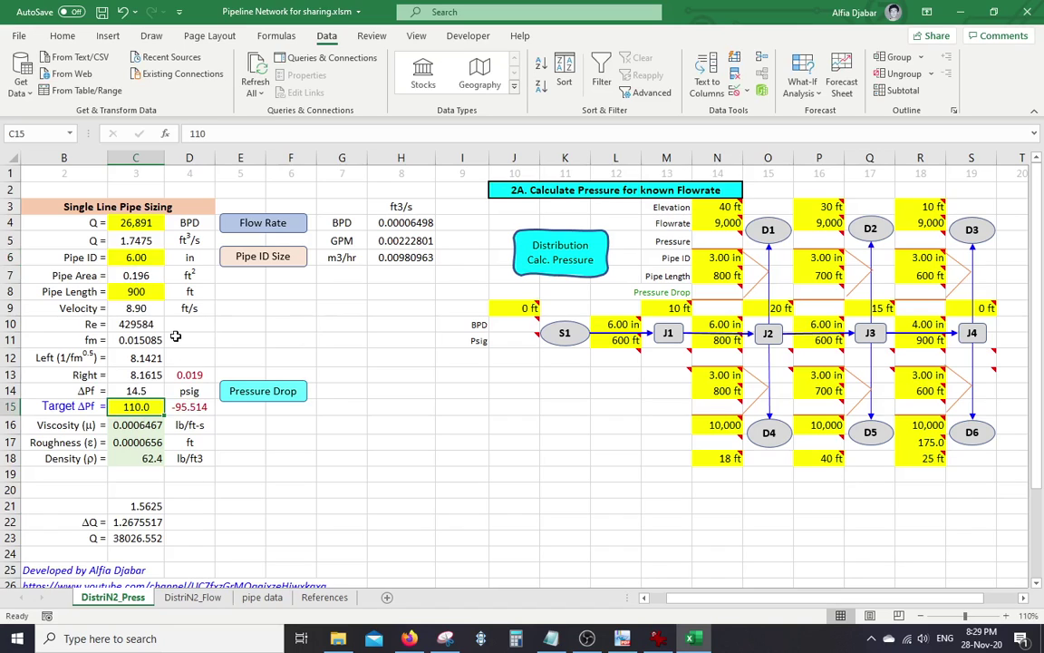
left_click(132, 222)
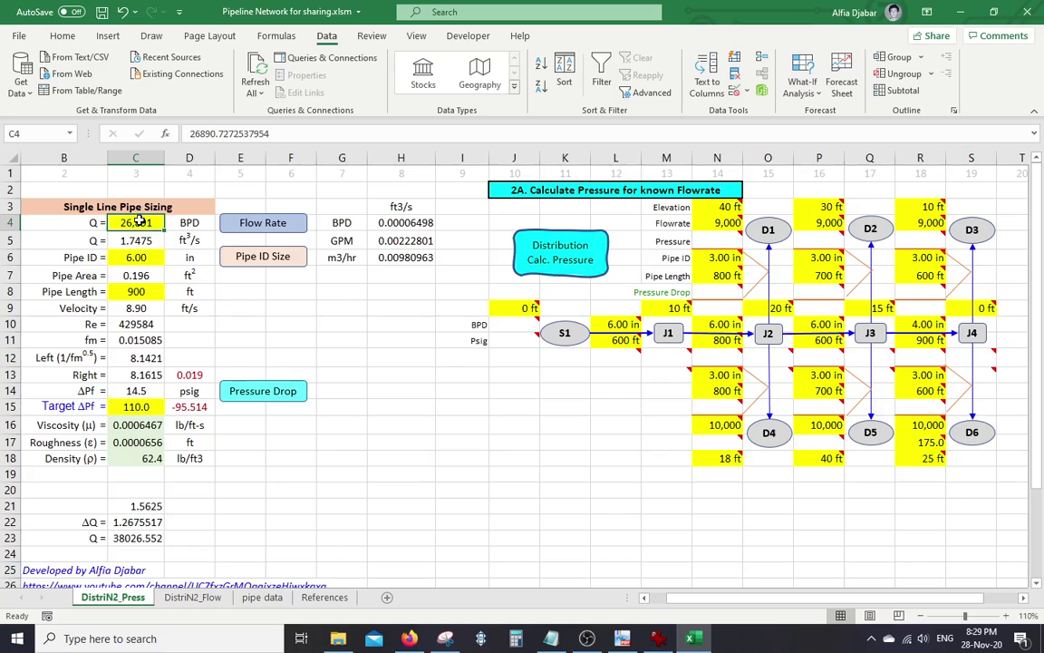
Step: Set the single-line flow rate in C4 to 75000 BPD
left_click_drag(136, 224, 132, 239)
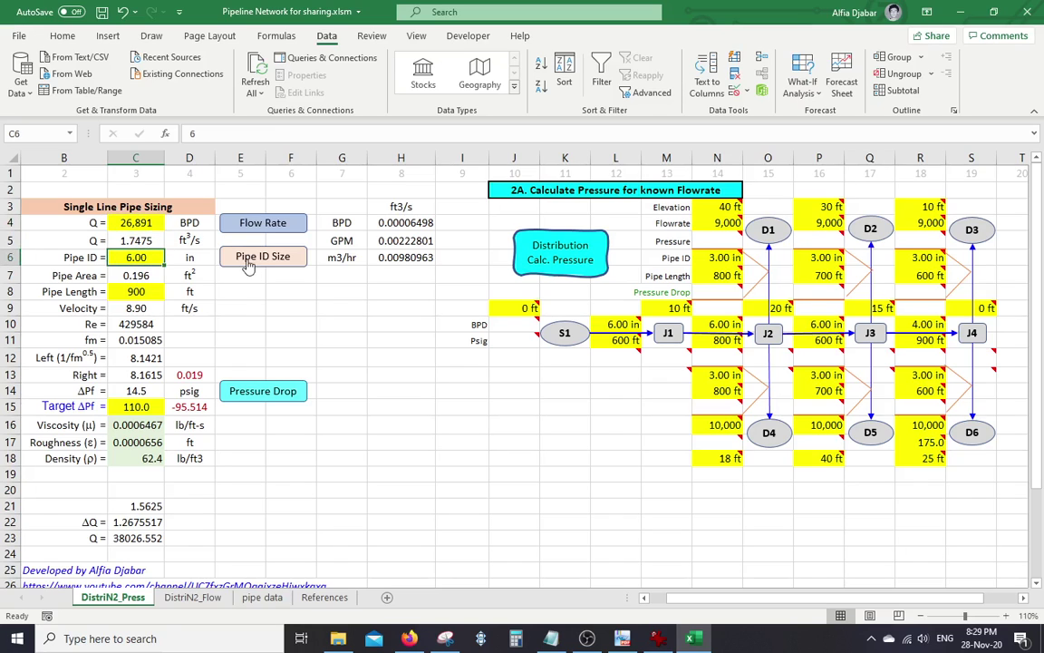
key("ctrl+c")
left_click(145, 222)
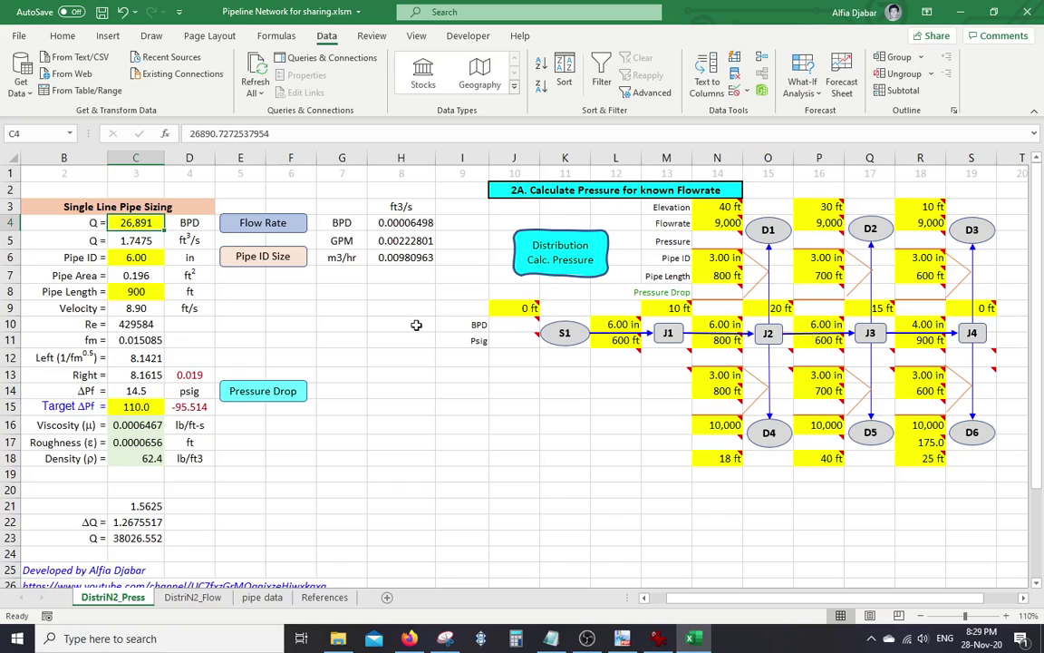
type("75000")
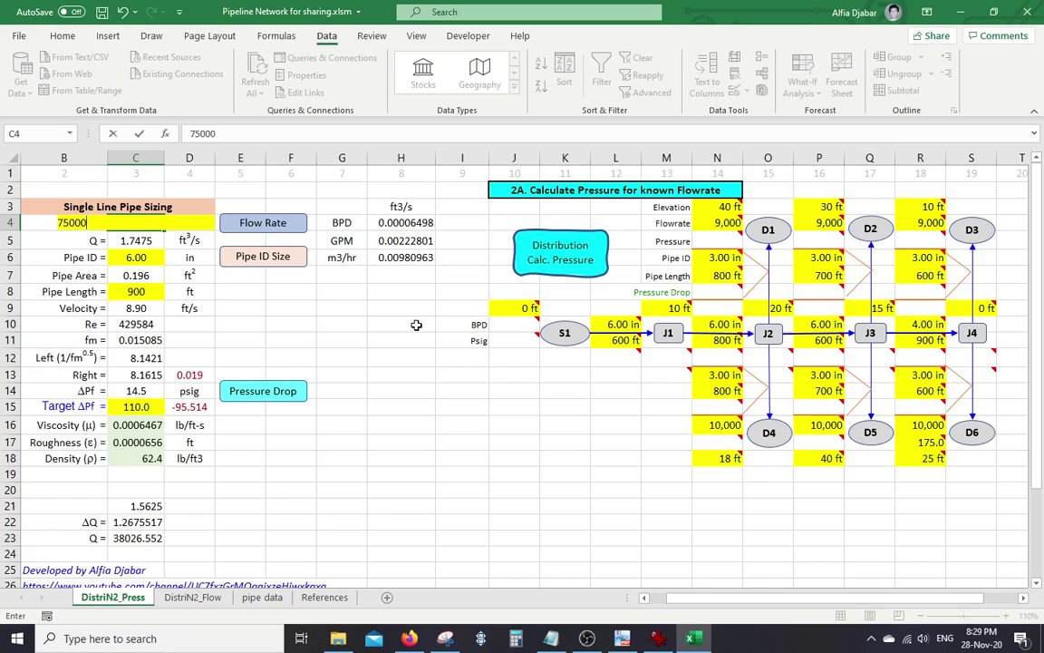
key("Return")
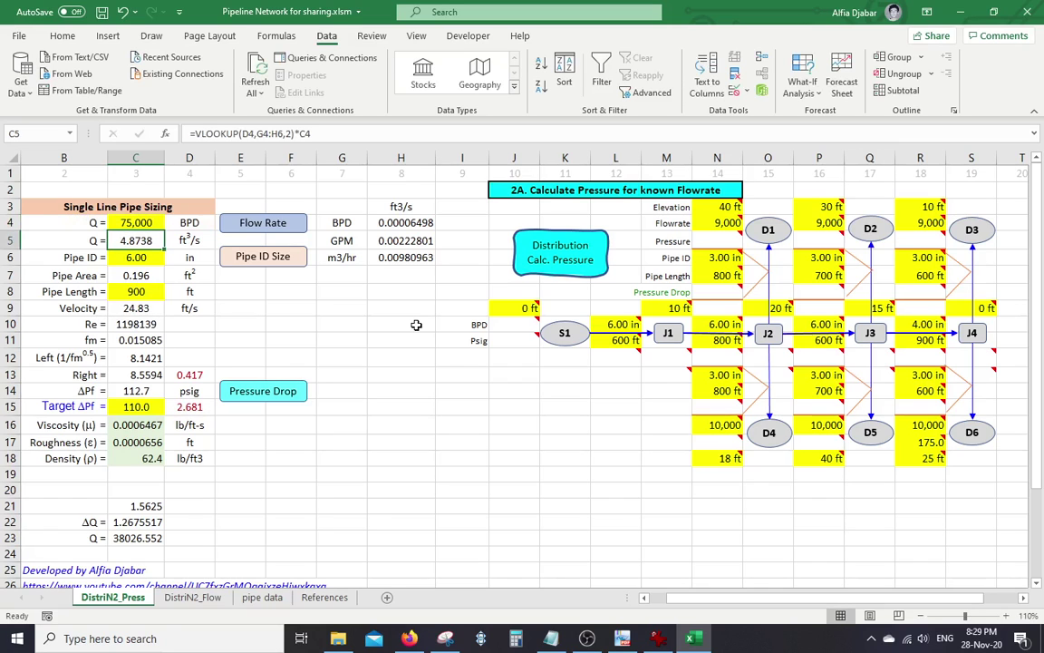
Step: Check the target pressure drop and the differences in D13 and D15, and run the single-line Pipe ID Size calculation
left_click(142, 406)
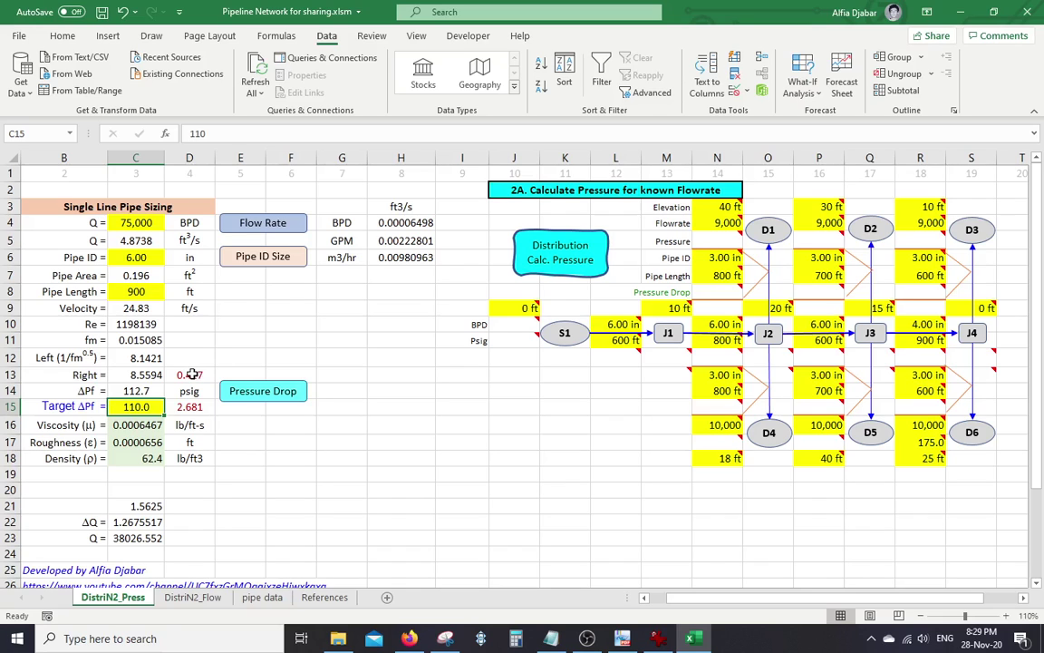
left_click(191, 374)
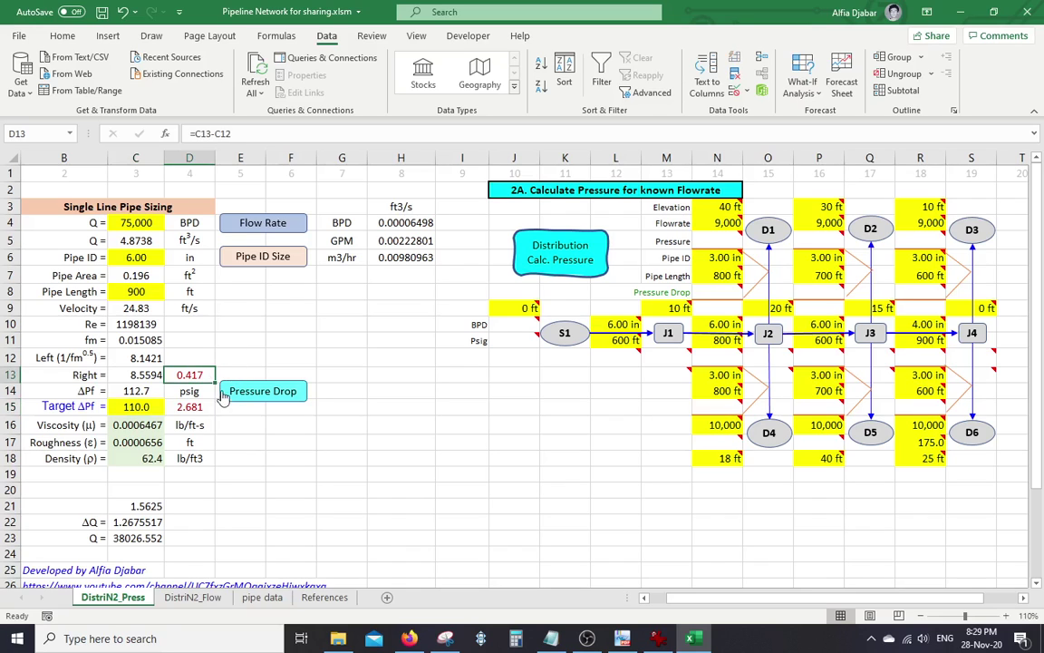
left_click(189, 407)
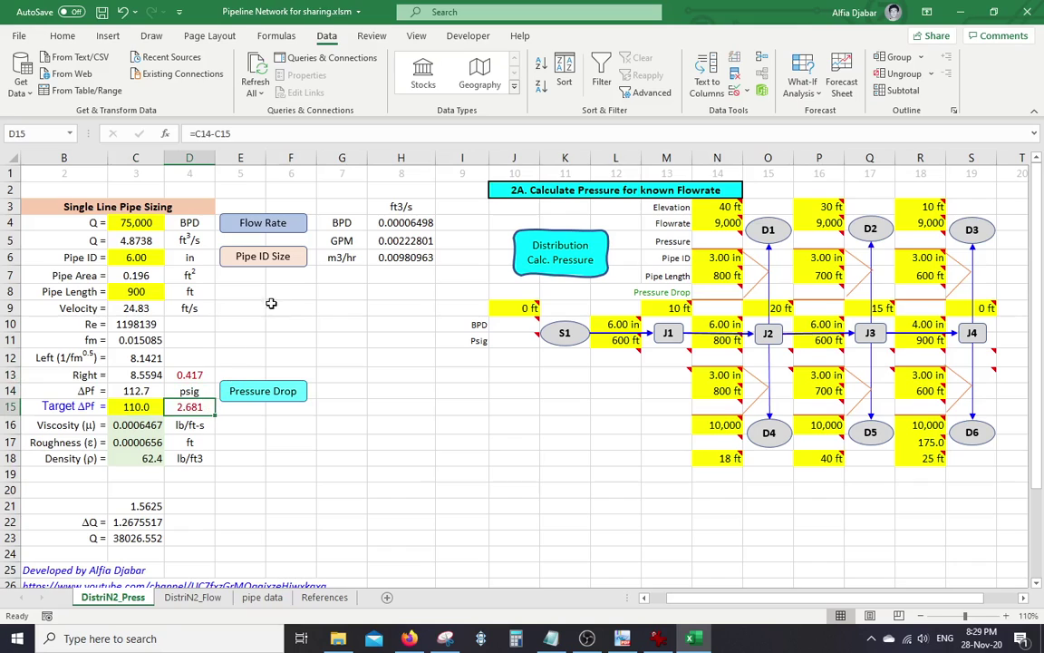
left_click(262, 258)
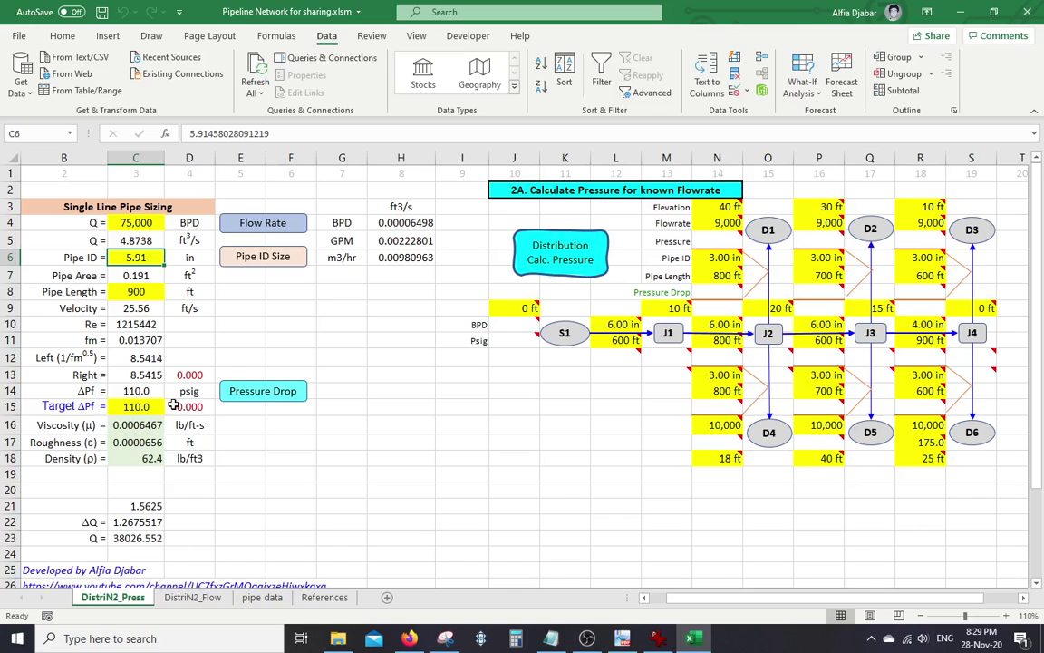
Step: Set the target pressure drop in C15 to 70 psig, rerun the Pipe ID Size calculation and review the pressure drop and flow rate cells
left_click(141, 406)
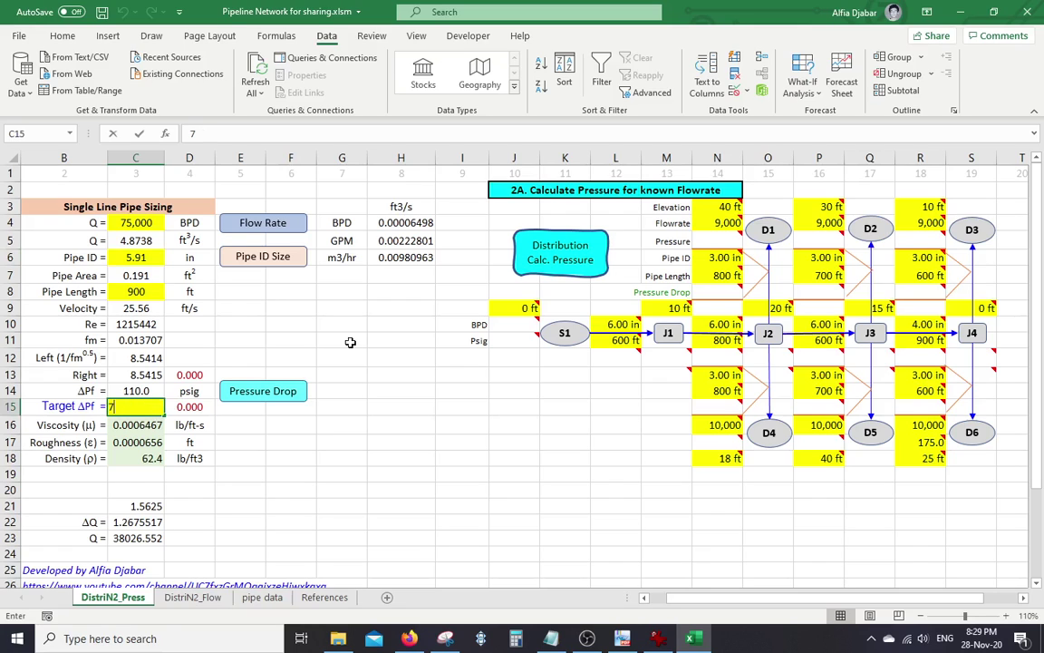
type("70")
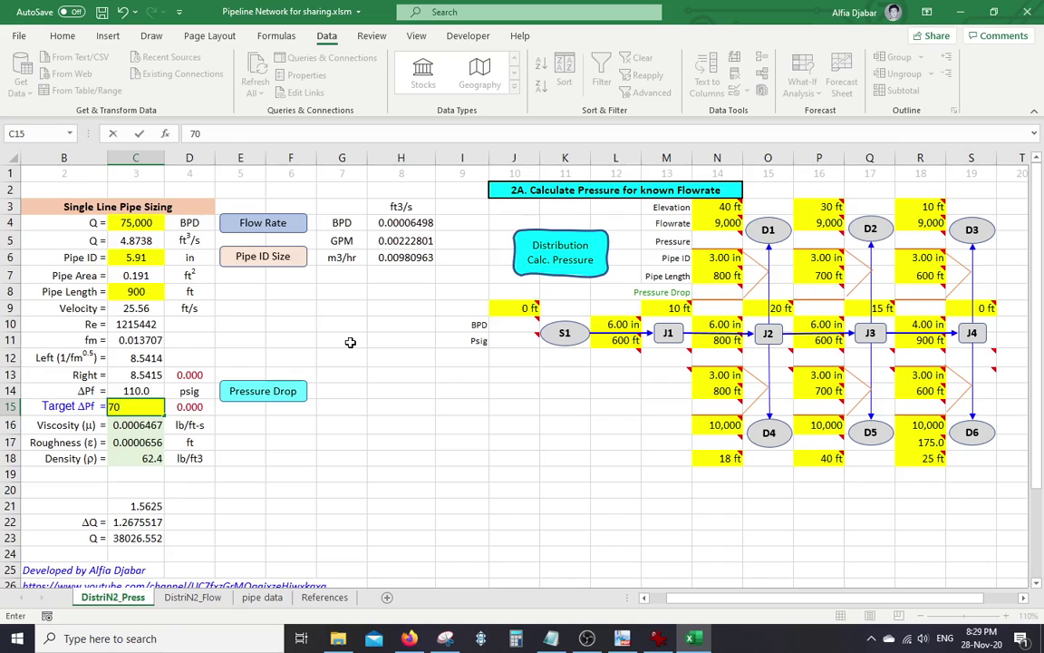
key("Return")
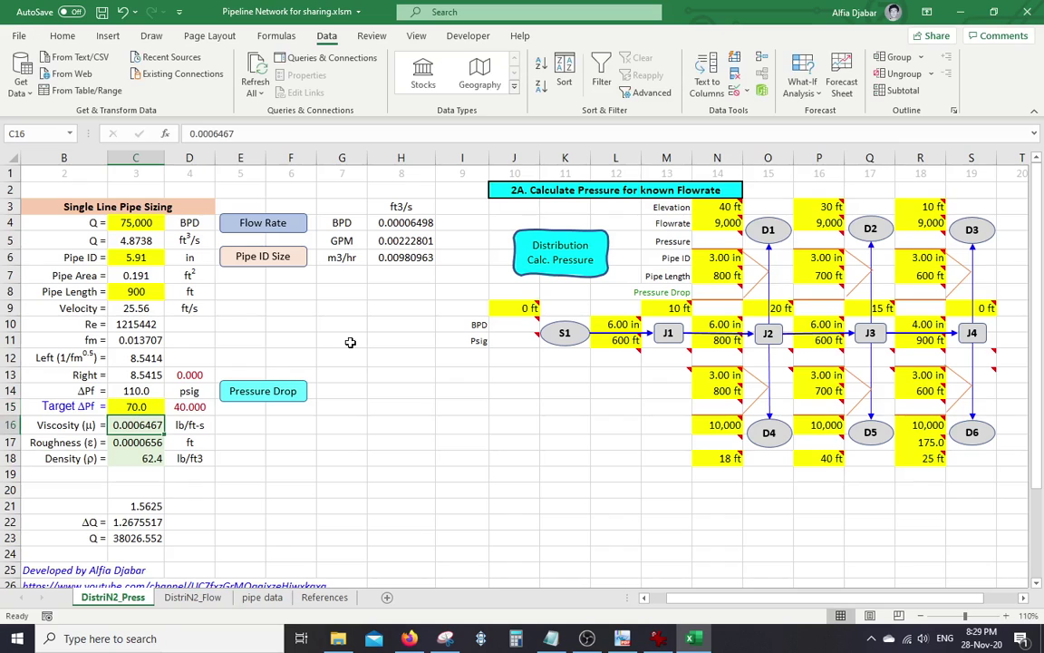
left_click(264, 257)
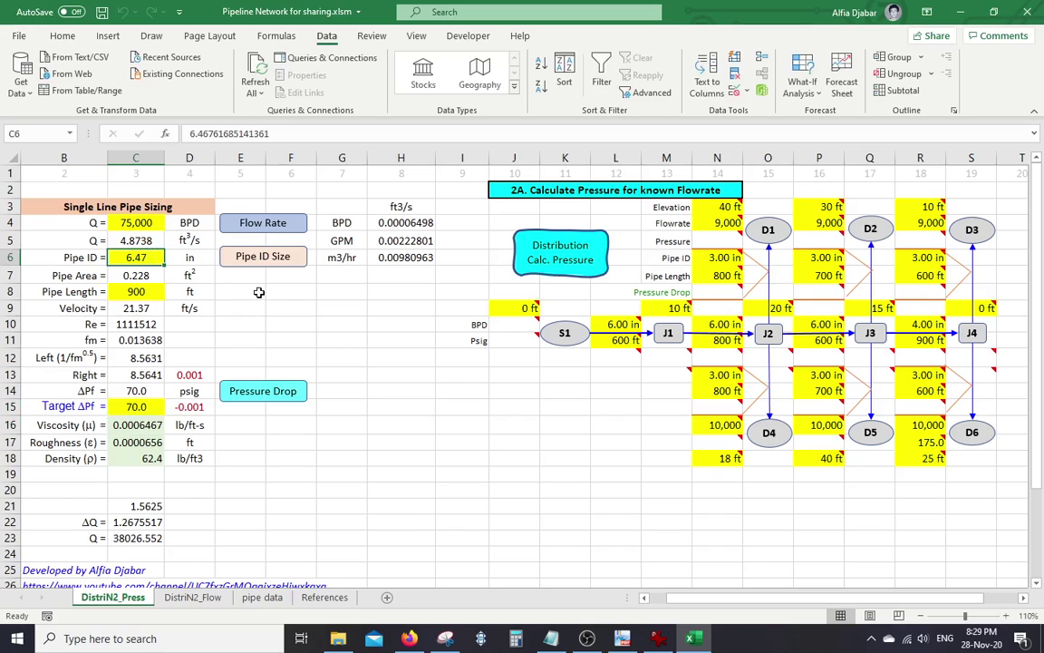
left_click(251, 294)
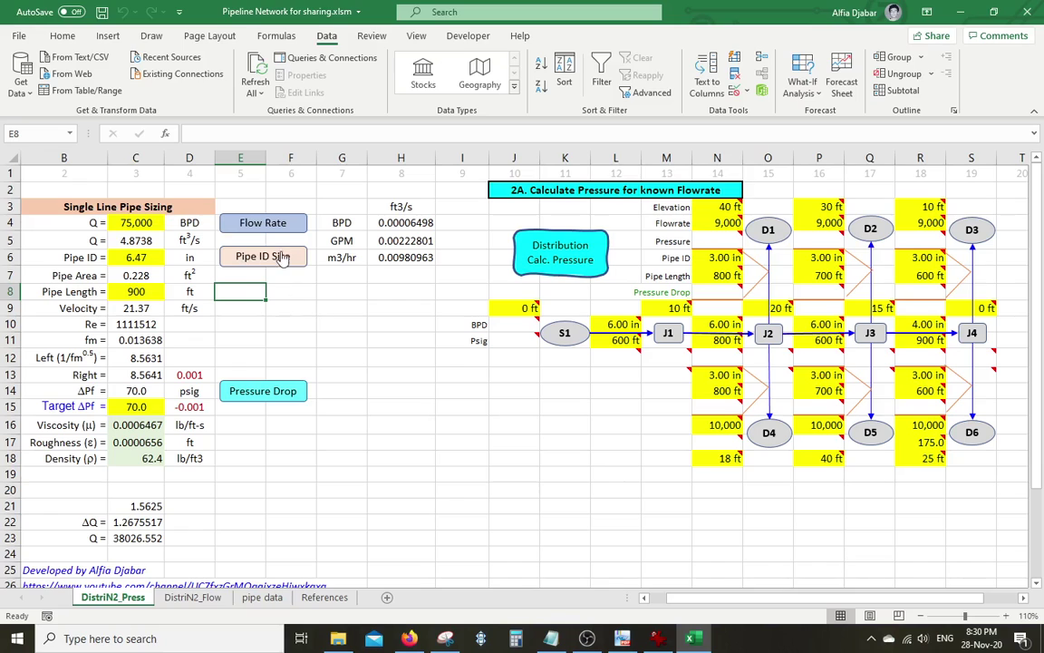
left_click(136, 391)
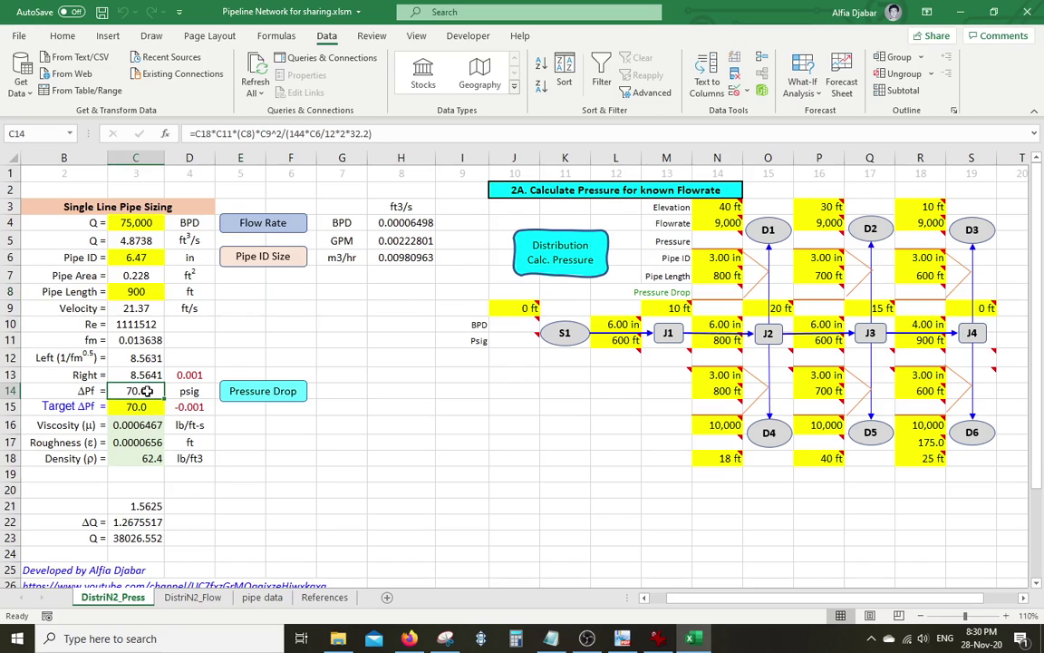
left_click(136, 222)
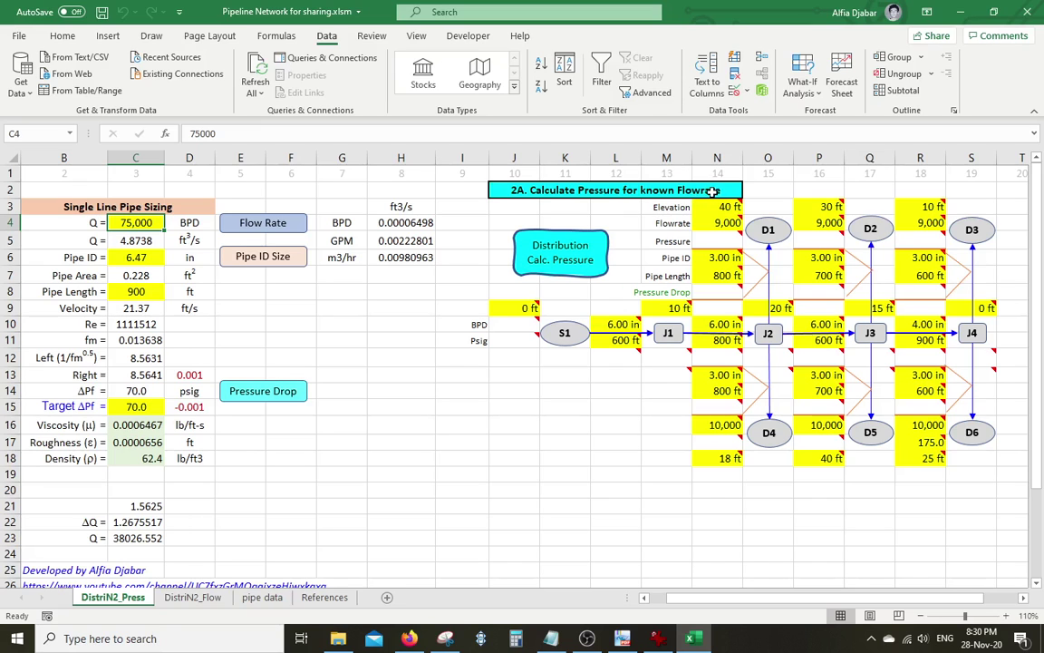
Step: View the DistriN2_Flow network sheet, return to DistriN2_Press and examine source S1's flow rate and pressure cells
left_click(193, 598)
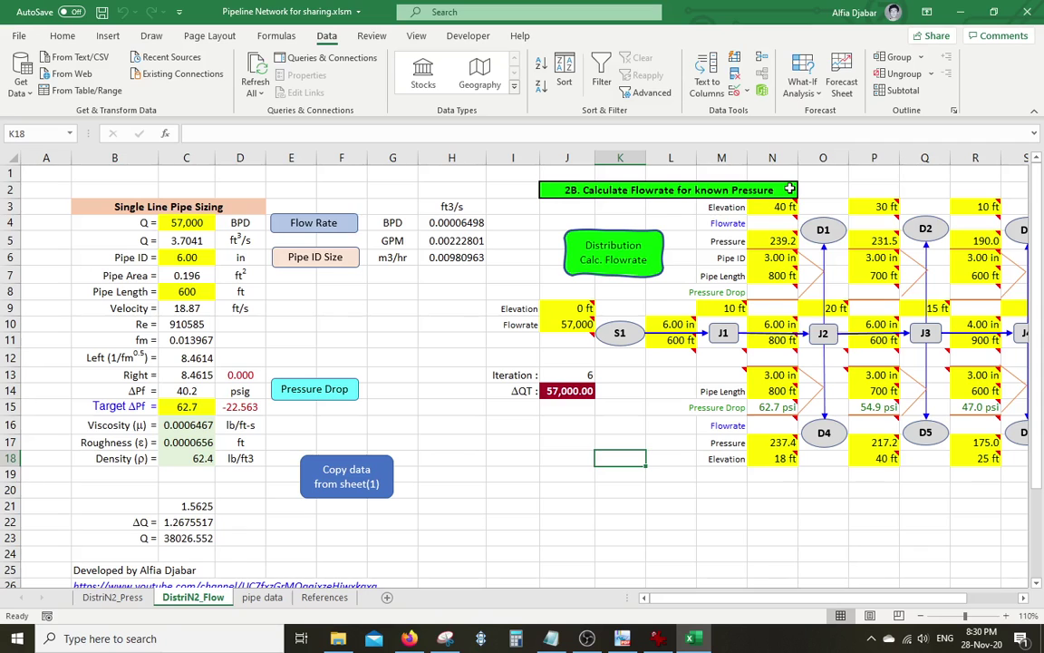
left_click(113, 597)
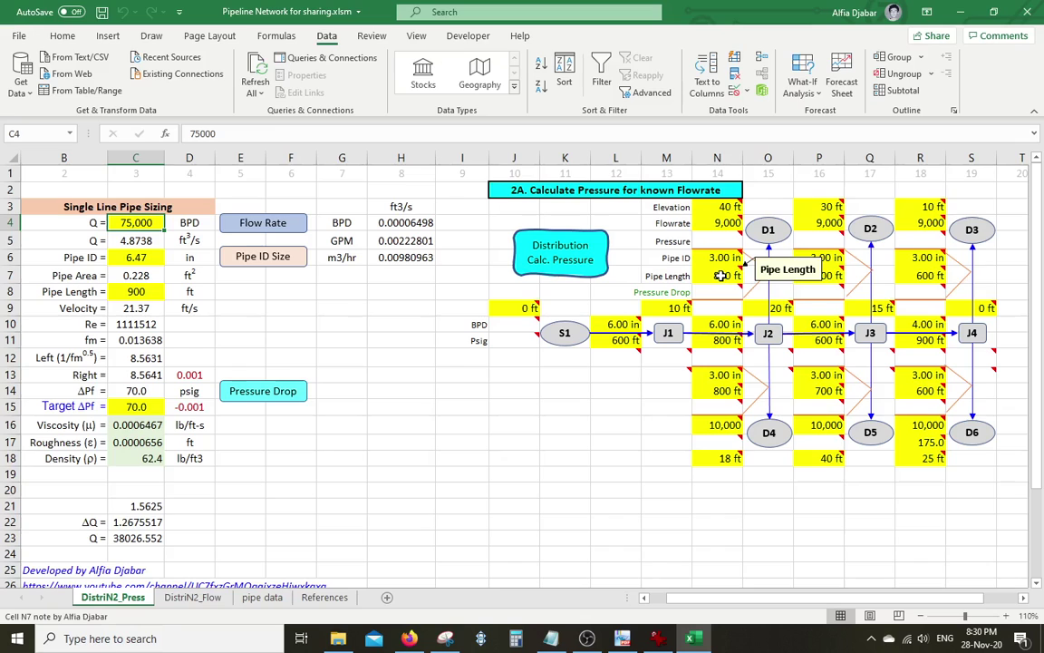
mouse_move(932, 282)
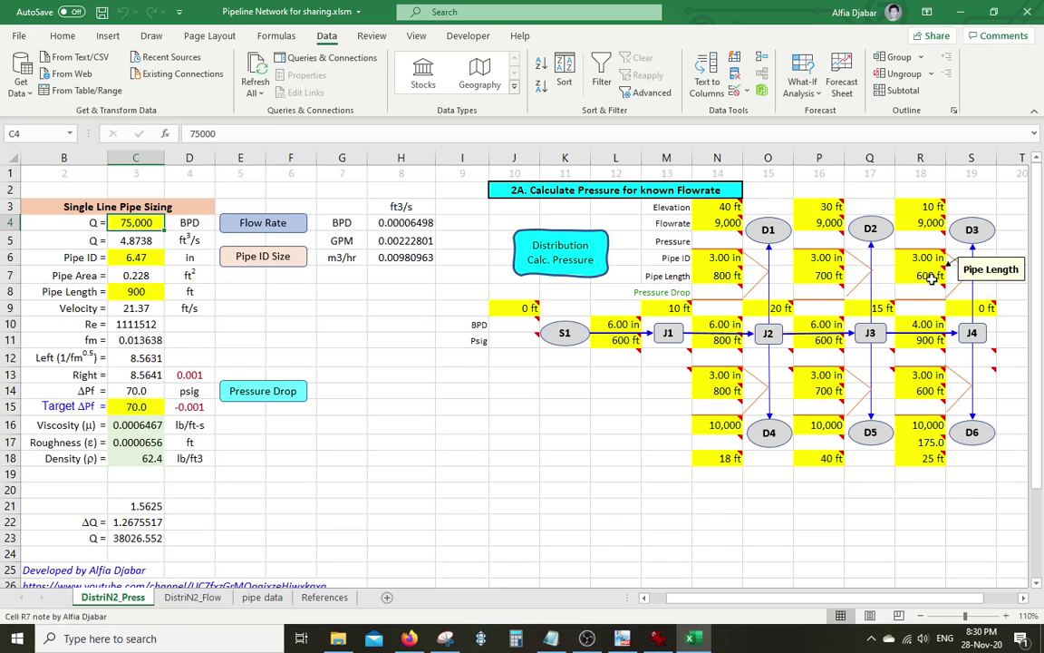
left_click(503, 323)
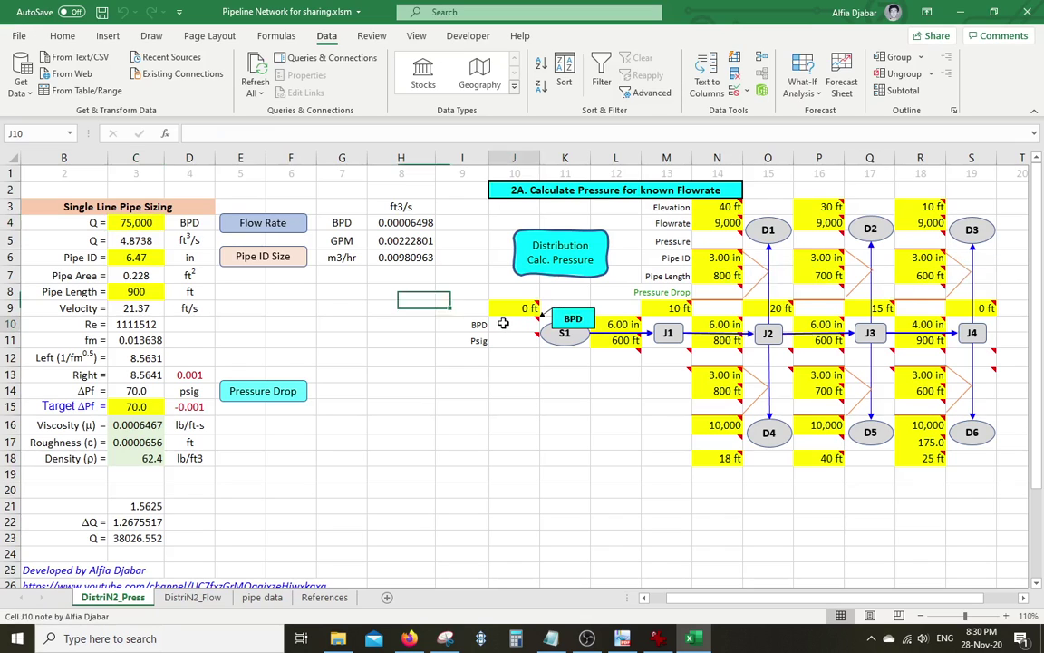
left_click(508, 342)
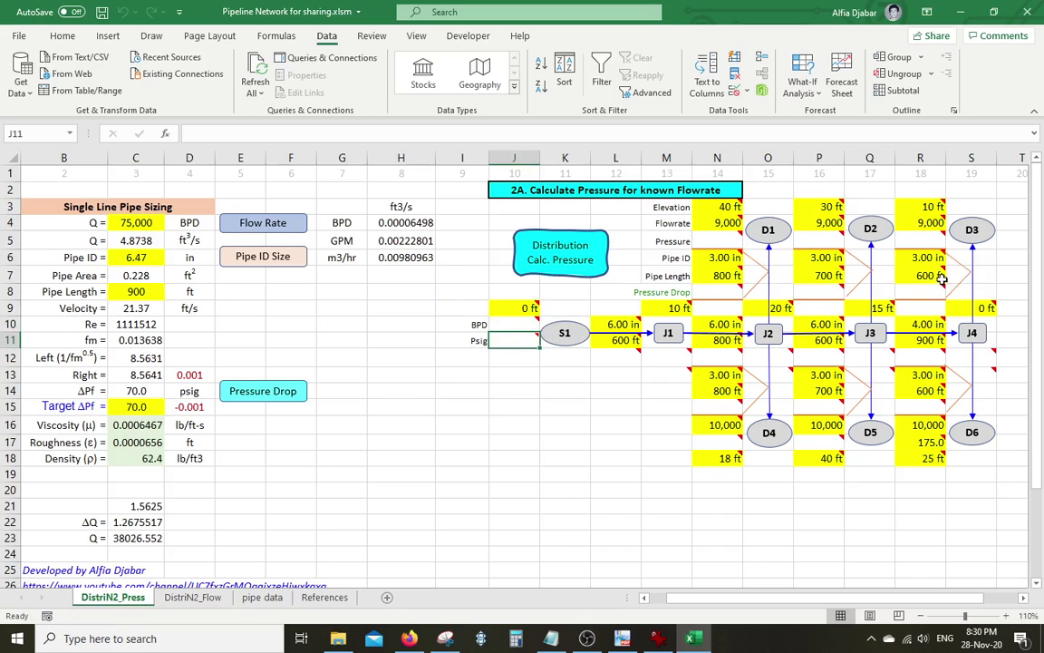
mouse_move(940, 277)
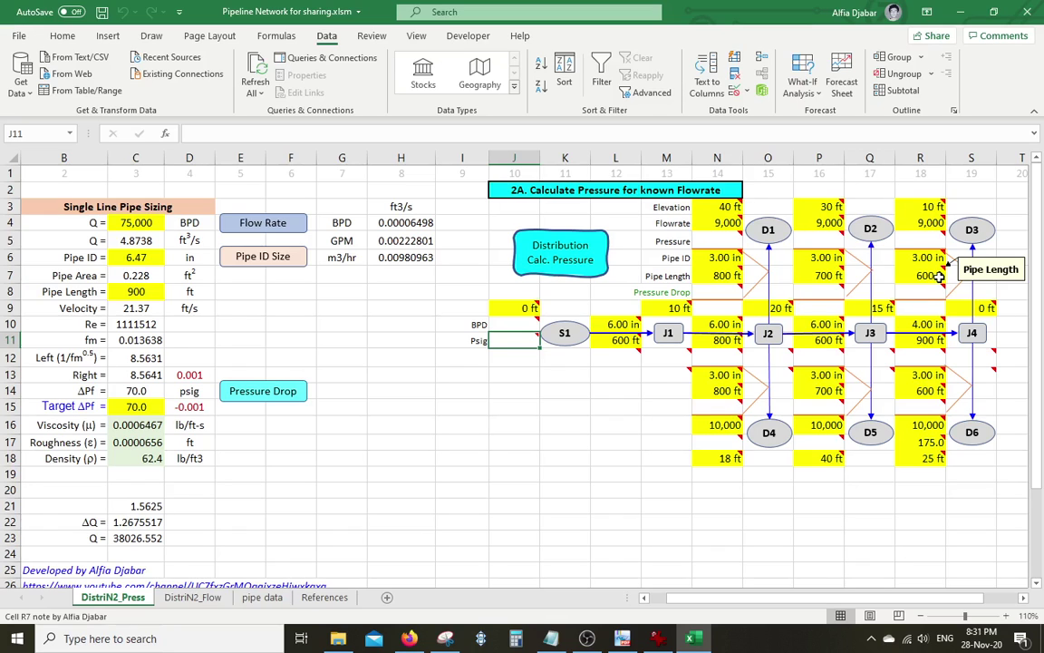
mouse_move(936, 237)
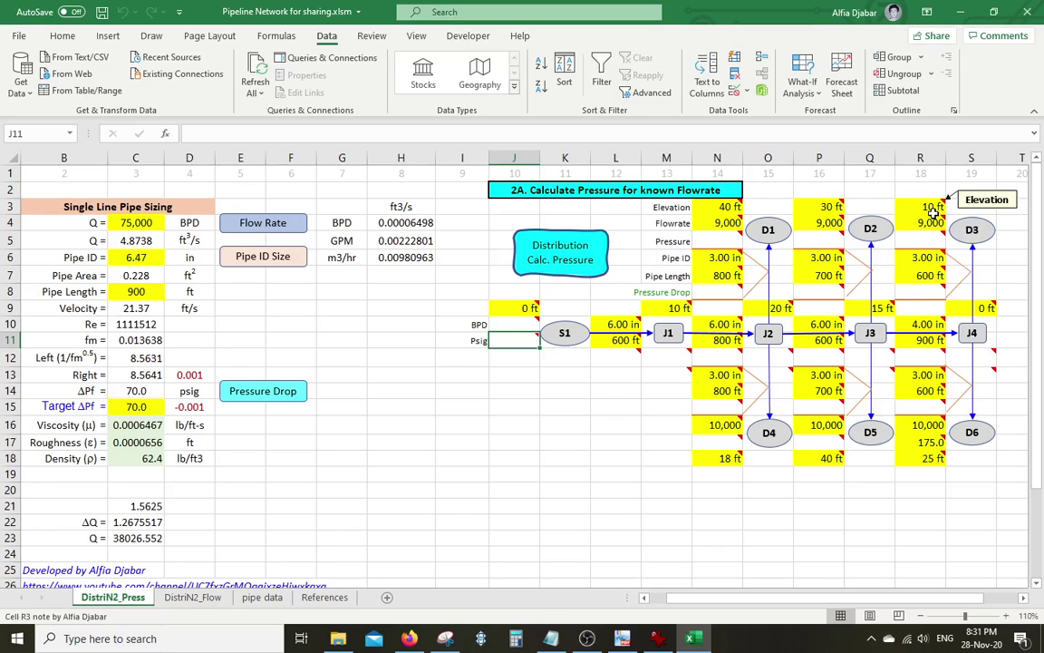
mouse_move(507, 338)
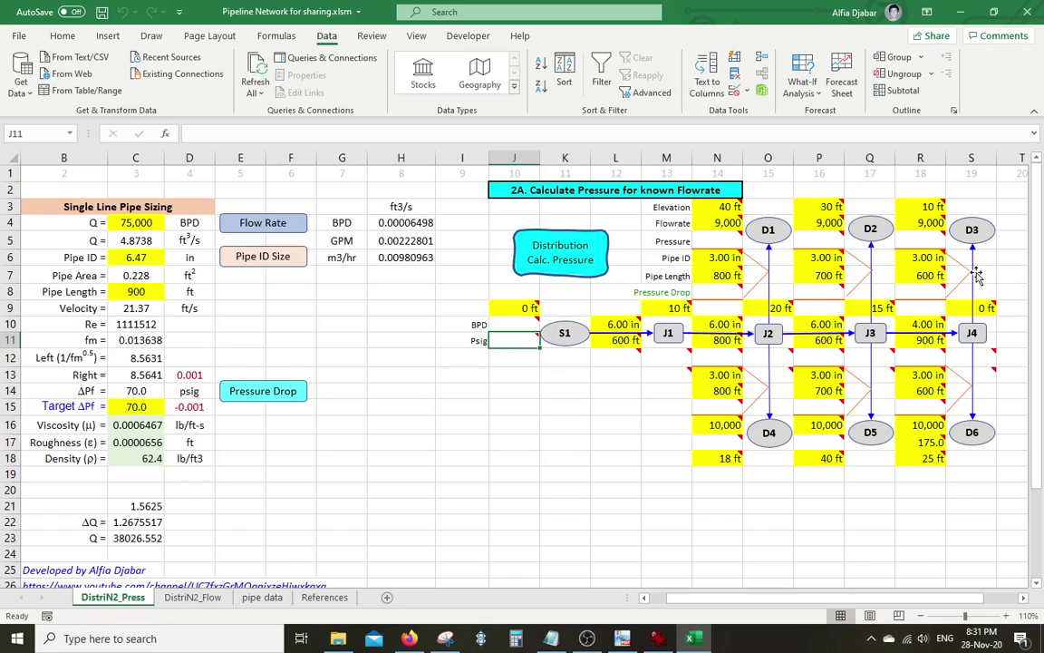
Step: Examine the pipe ID, elevation and flow rate inputs for delivery points D1, D2 and D3 in the network
mouse_move(676, 365)
mouse_move(913, 257)
mouse_move(939, 319)
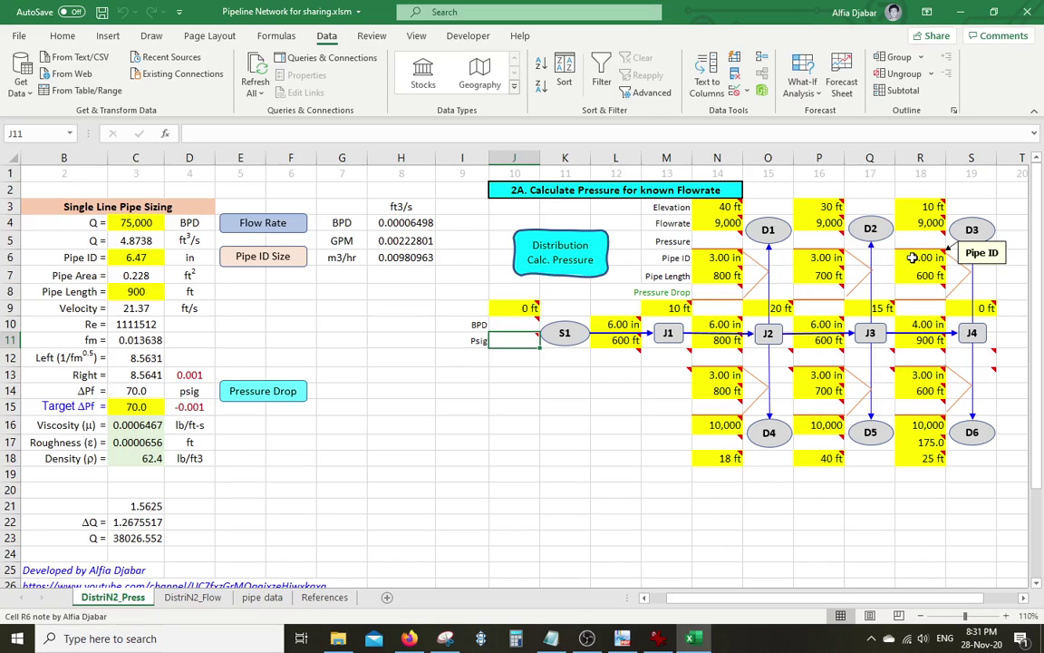
mouse_move(741, 204)
mouse_move(936, 205)
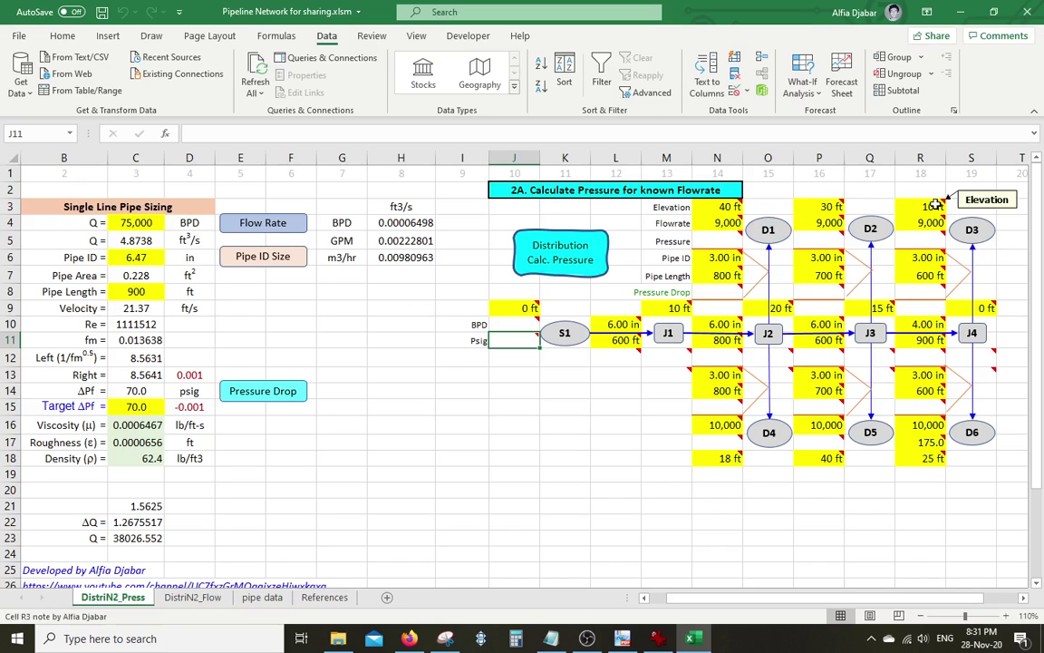
left_click(718, 208)
left_click(828, 207)
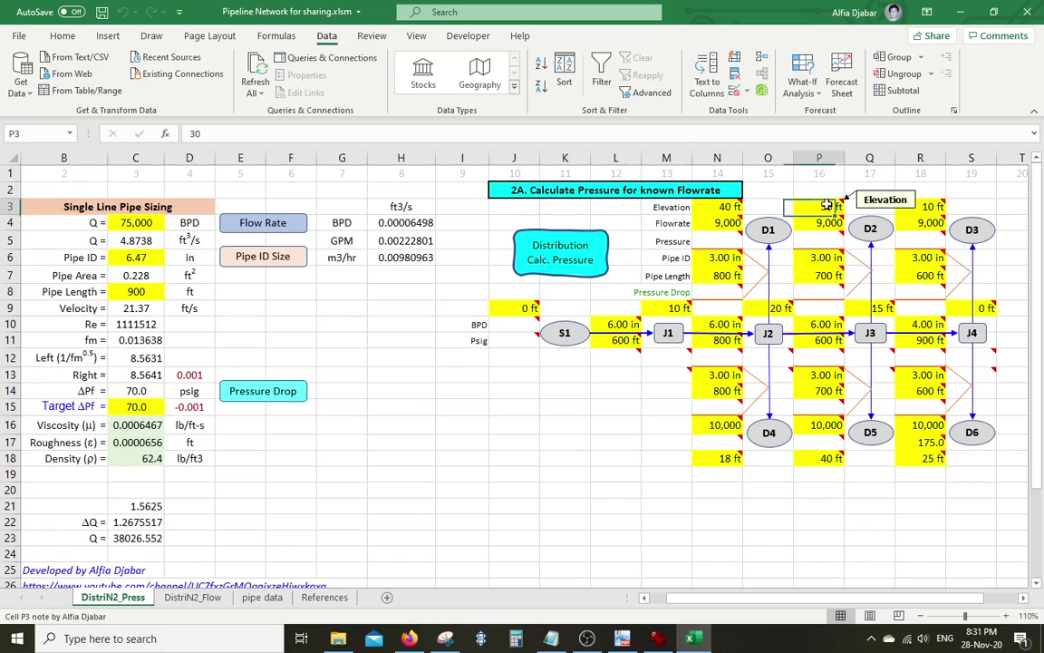
mouse_move(827, 221)
left_click(931, 222)
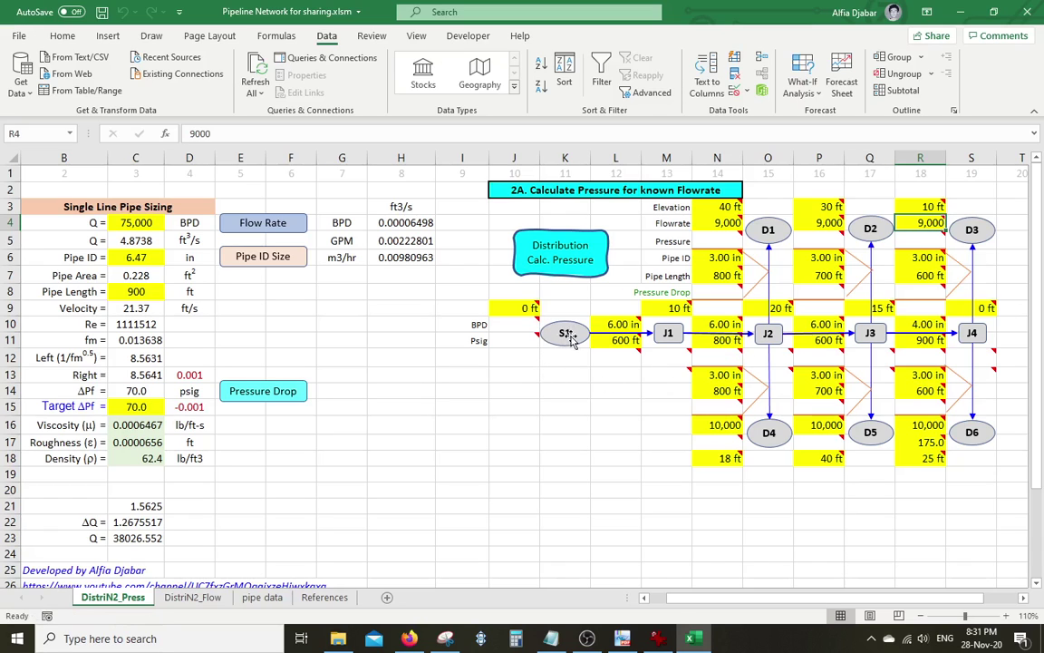
Step: Review the elevation inputs of source S1, junctions J1 to J4 and delivery points D1 and D3
left_click(511, 308)
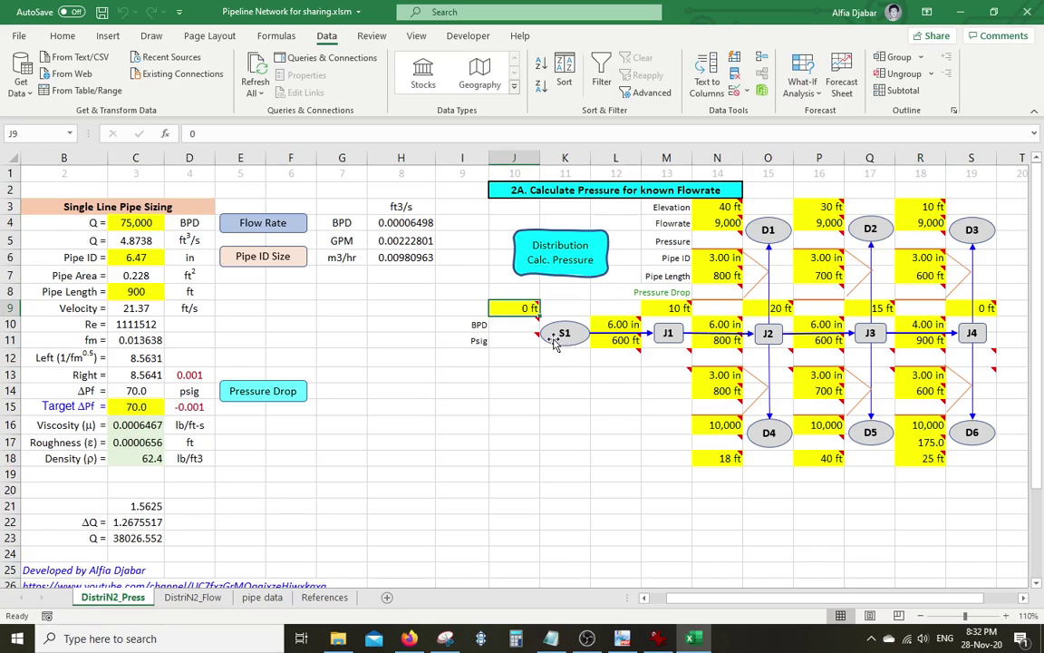
left_click(669, 309)
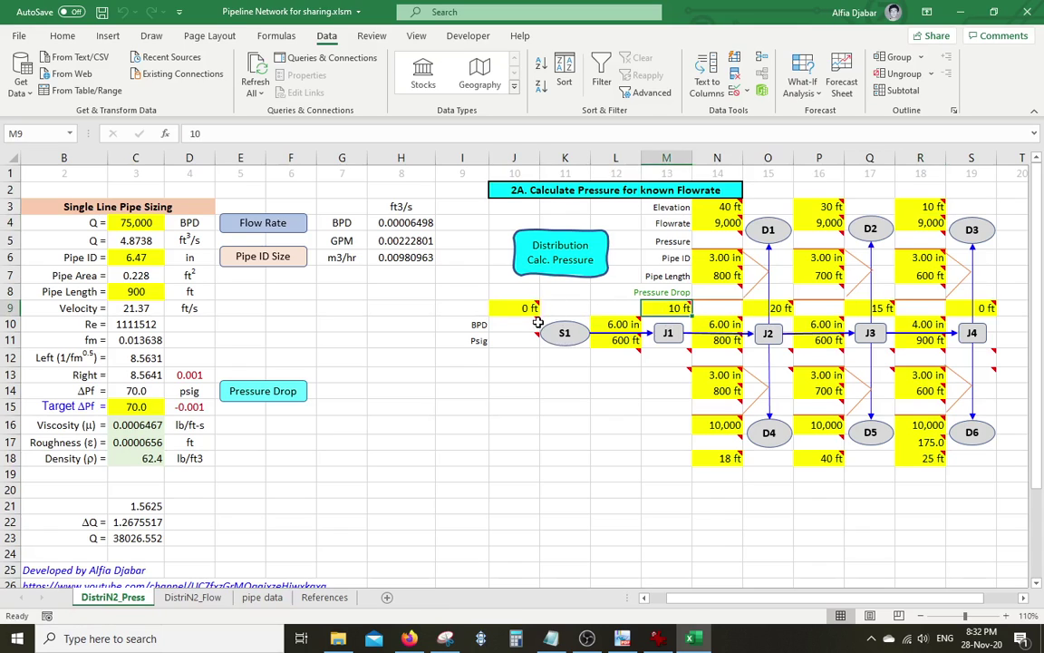
left_click(518, 310)
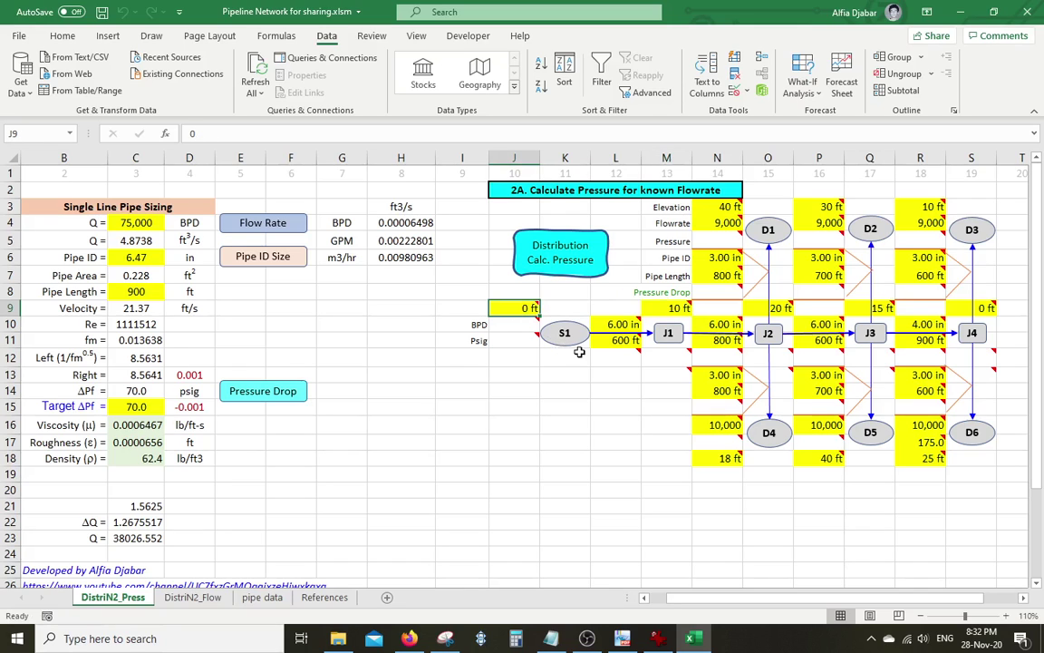
mouse_move(512, 308)
left_click(672, 309)
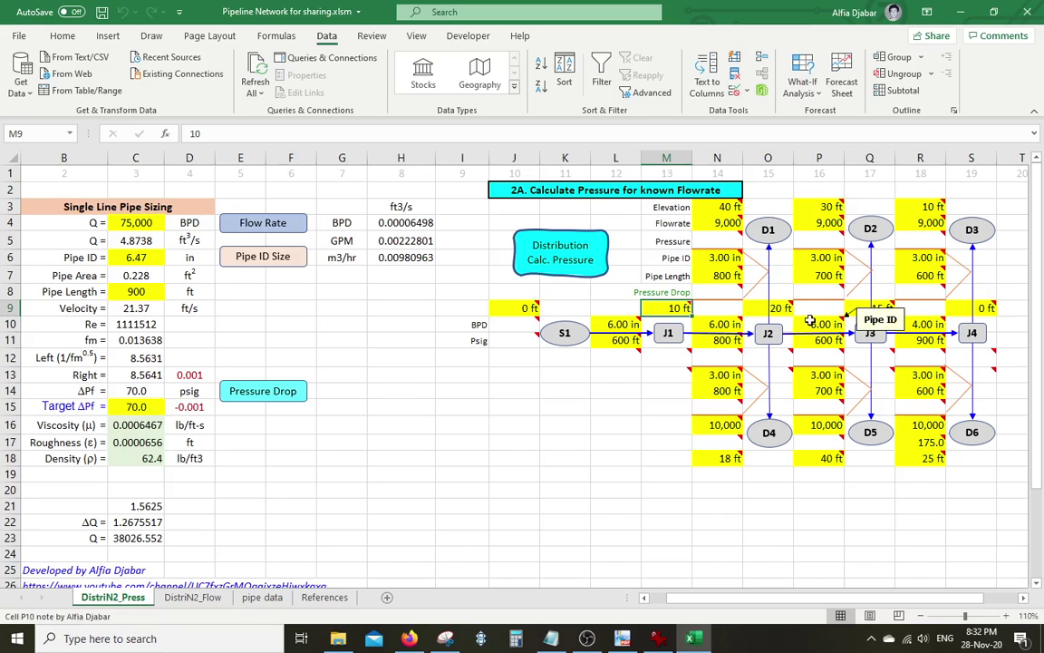
left_click(782, 309)
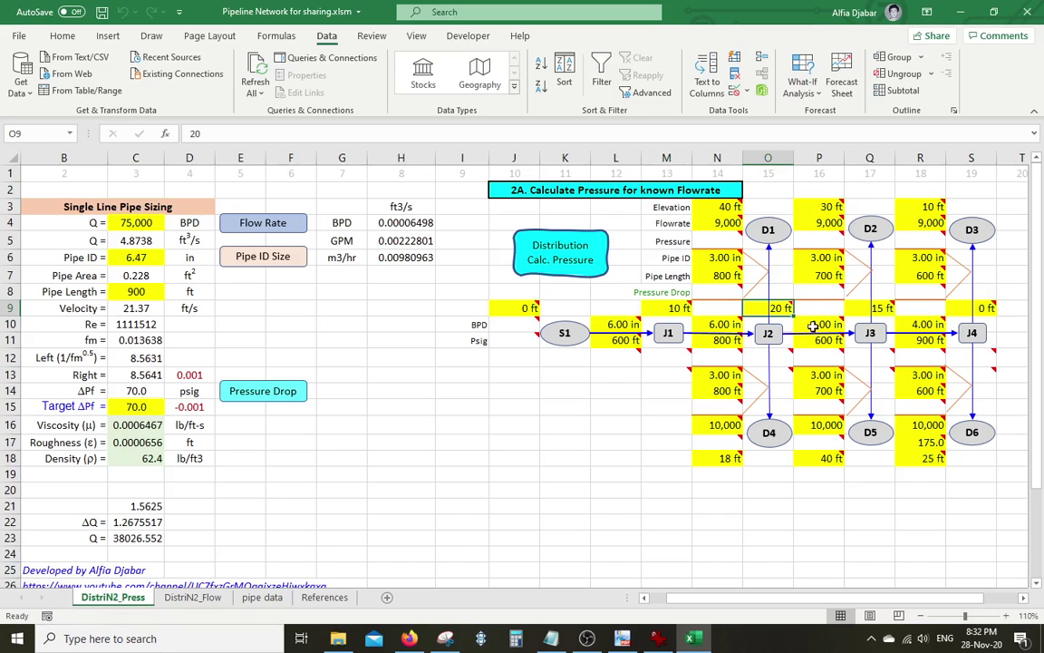
left_click(875, 309)
mouse_move(932, 343)
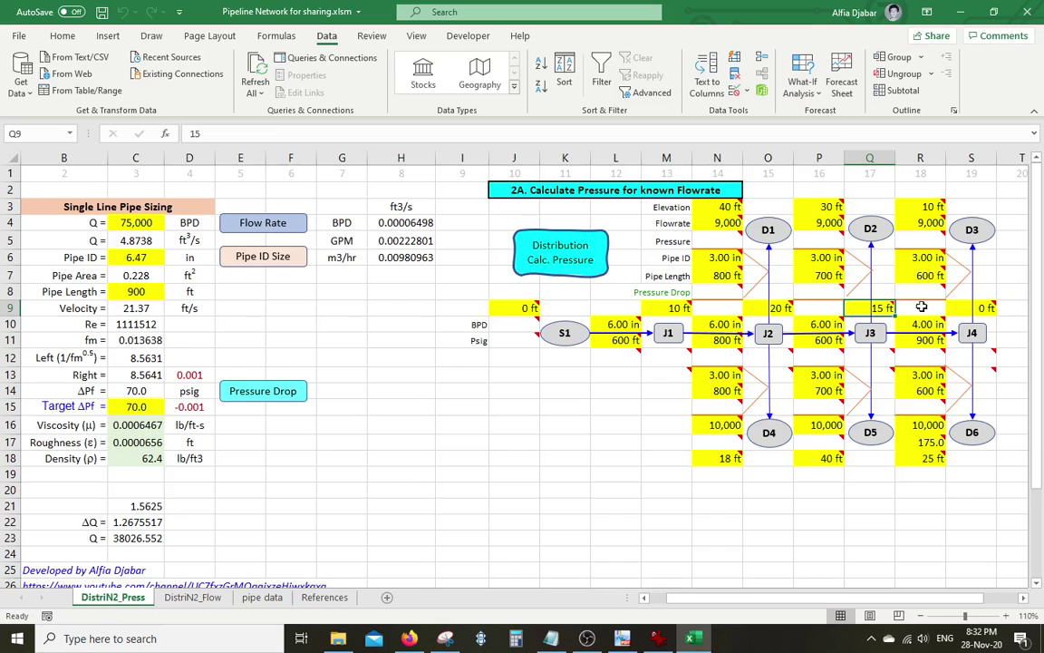
mouse_move(991, 309)
left_click(718, 208)
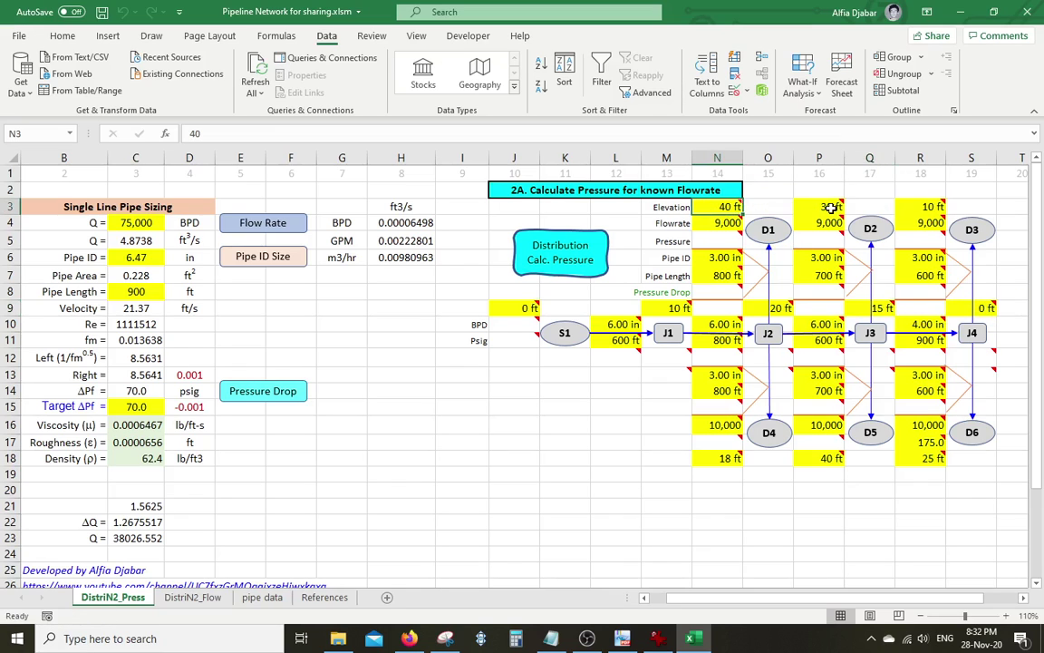
left_click(919, 207)
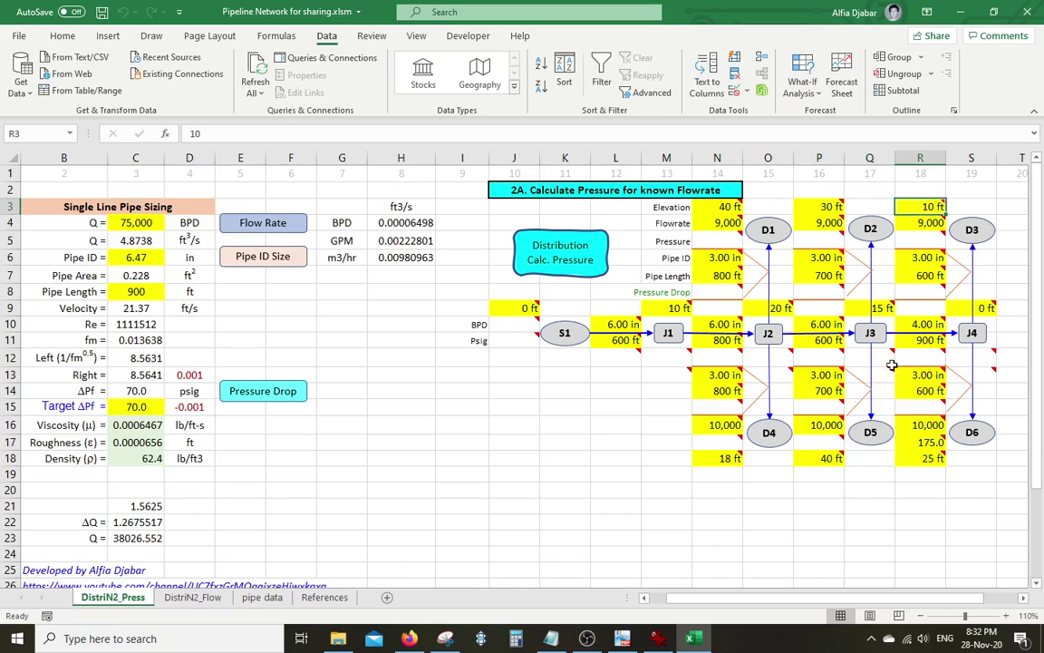
Step: Review the elevation inputs of delivery points D4, D5 and D6
mouse_move(713, 457)
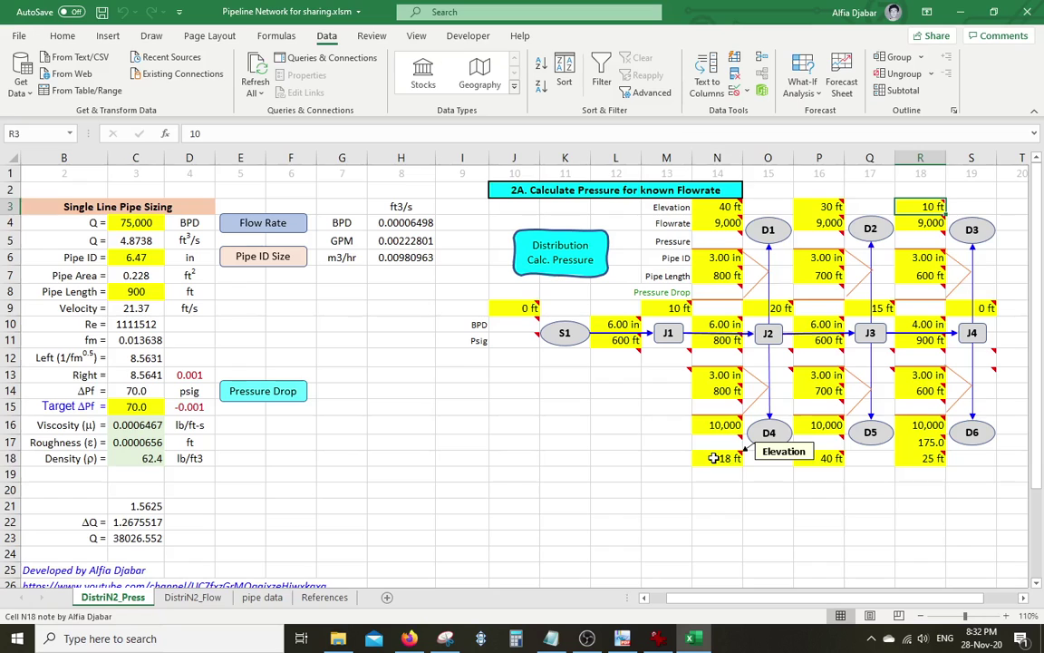
left_click(825, 458)
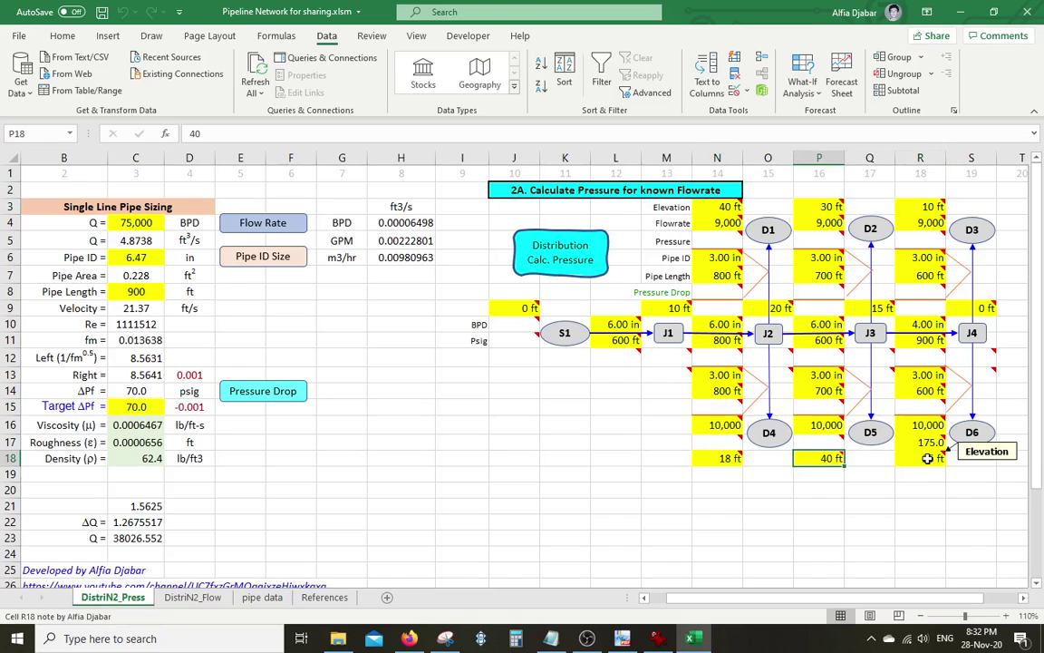
left_click(928, 458)
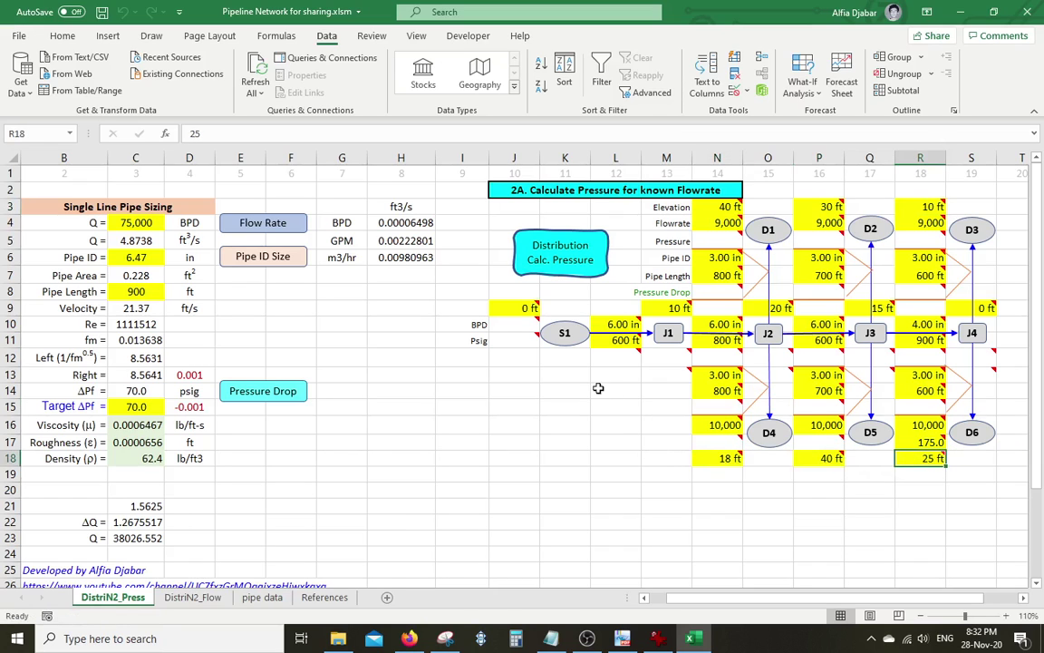
Step: Review the pipe ID and pipe length inputs along the main line from source S1 to junction J4
left_click(616, 323)
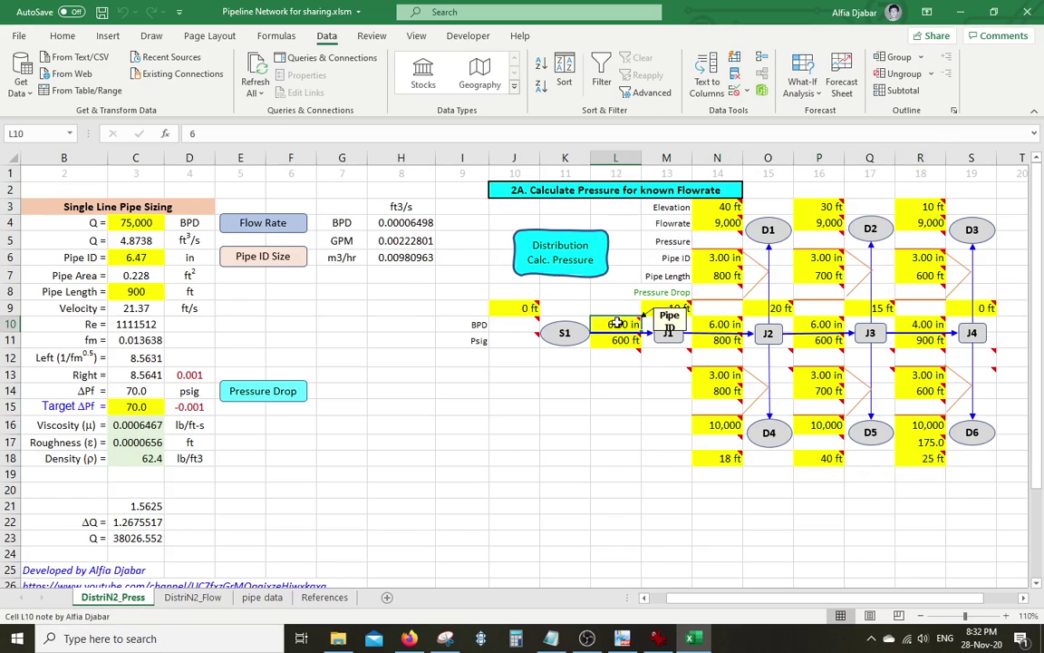
mouse_move(623, 340)
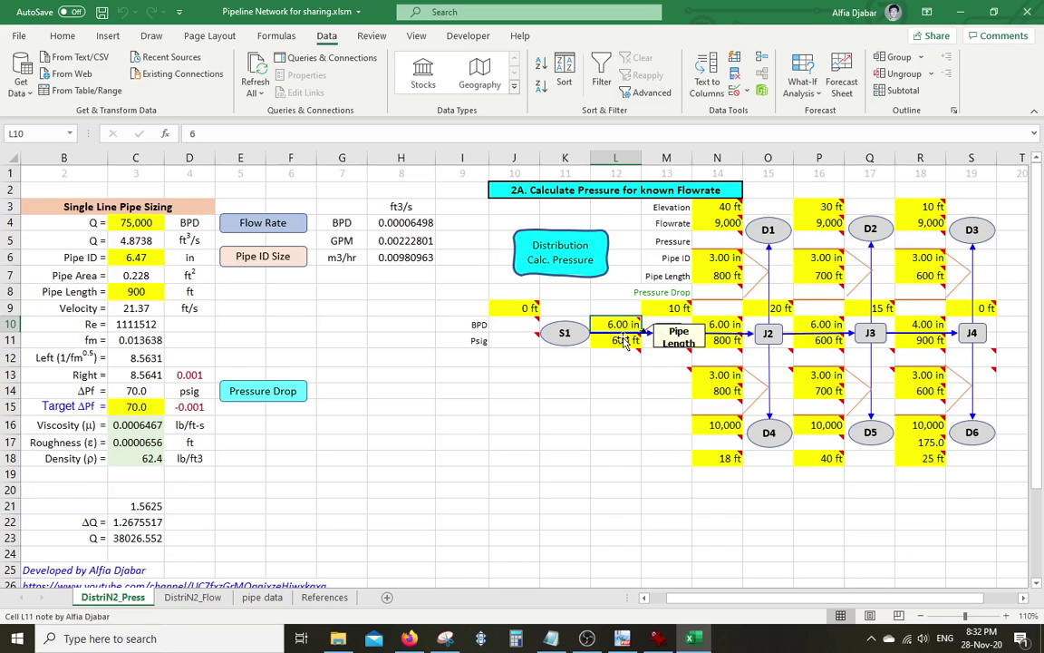
left_click(716, 325)
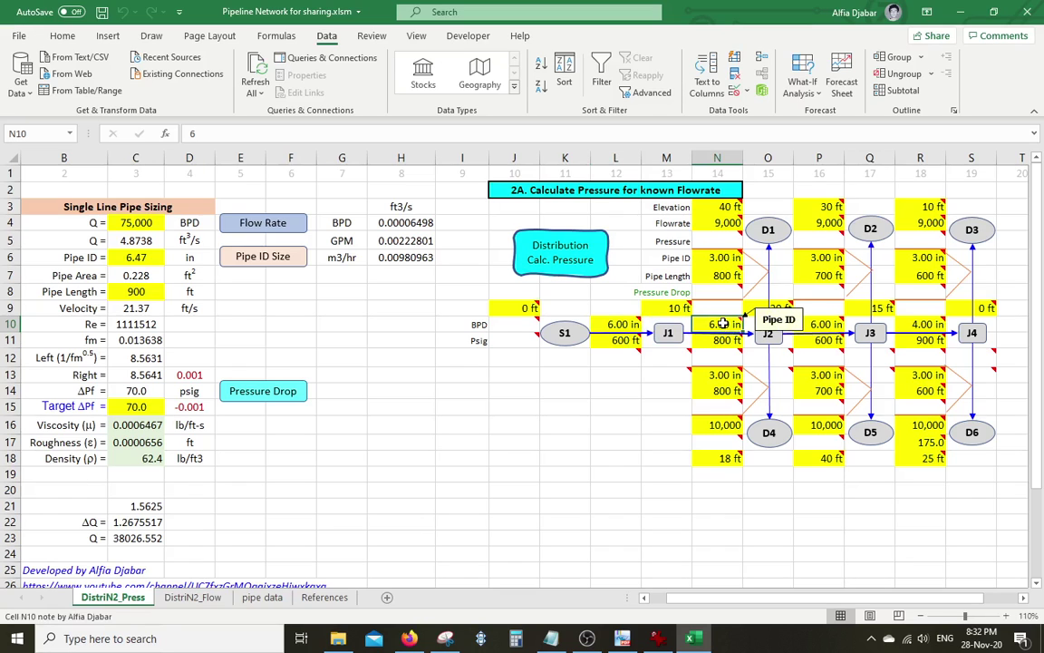
left_click(613, 388)
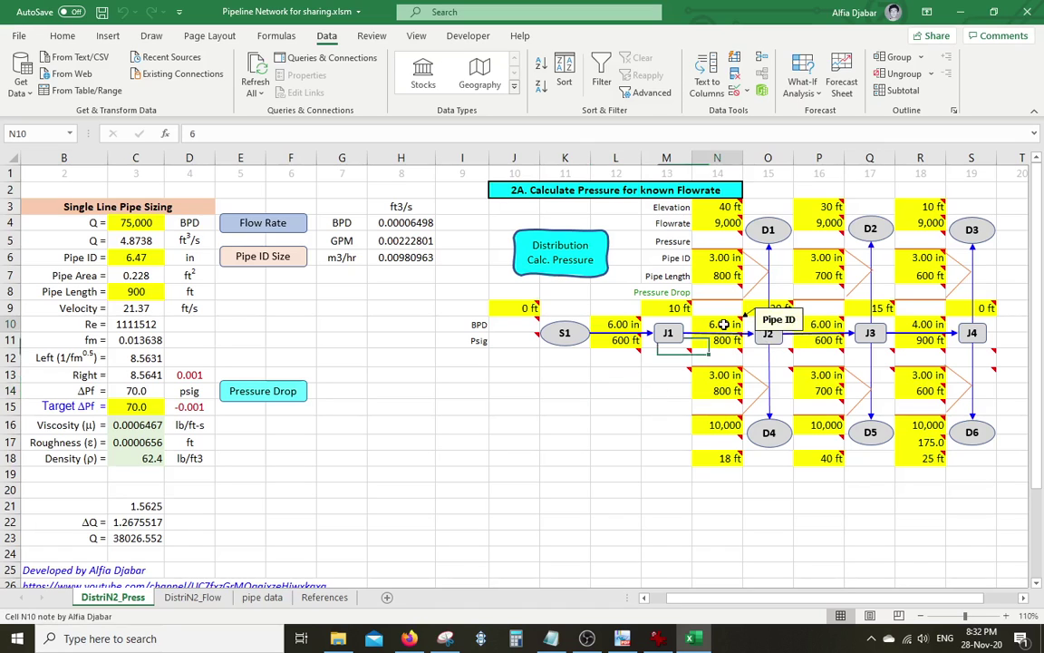
left_click(927, 324)
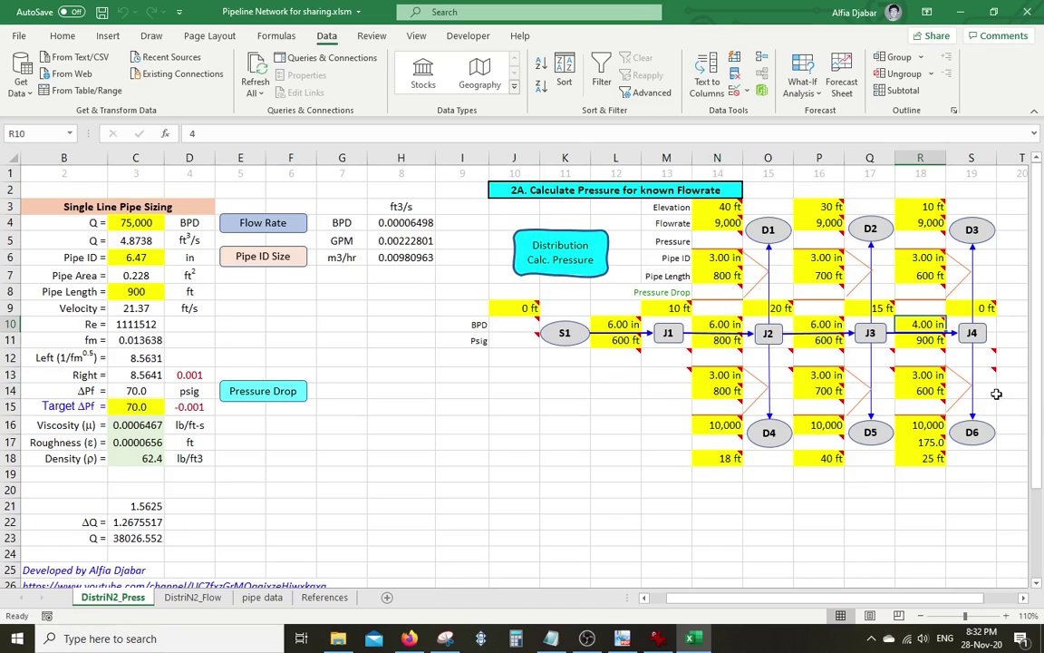
Step: Examine the pipe ID, pipe length, flow rate and pressure inputs for delivery point D6
left_click(911, 376)
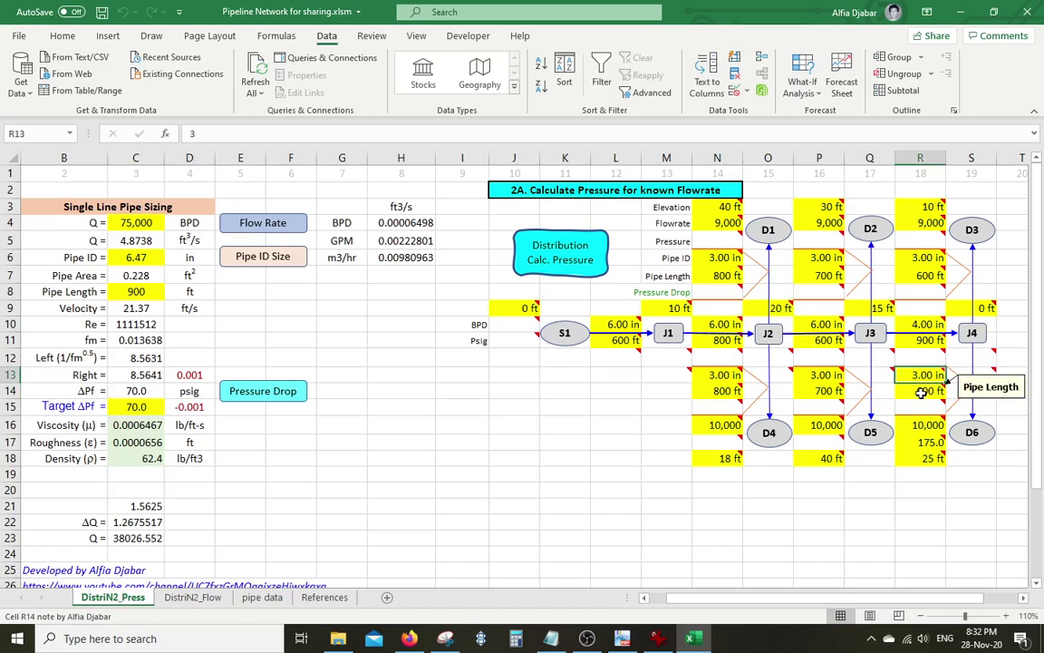
left_click(921, 391)
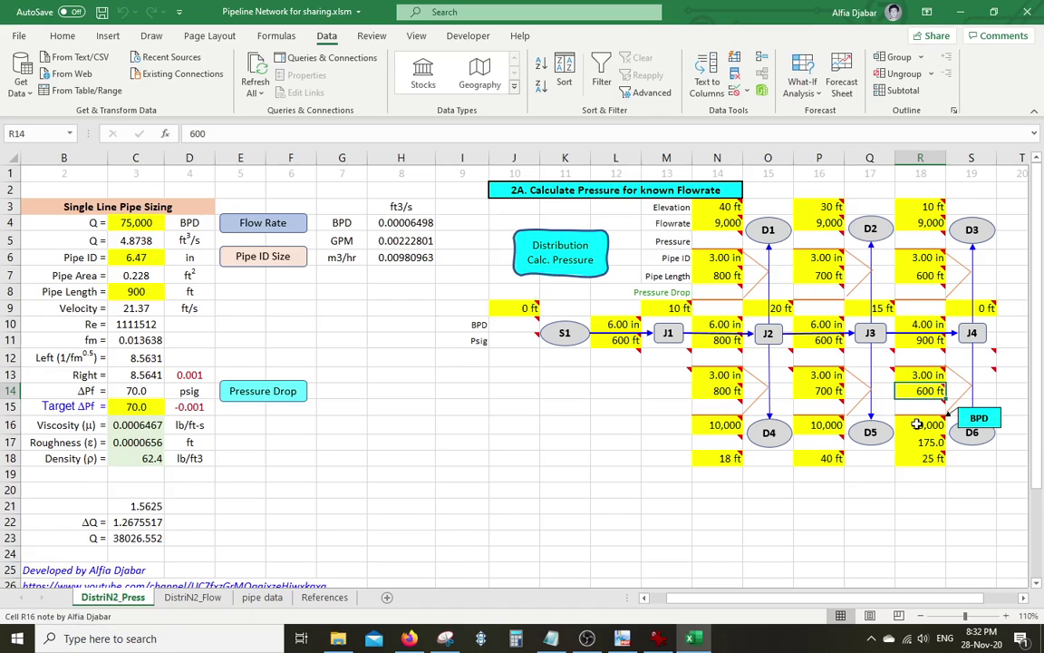
left_click(917, 424)
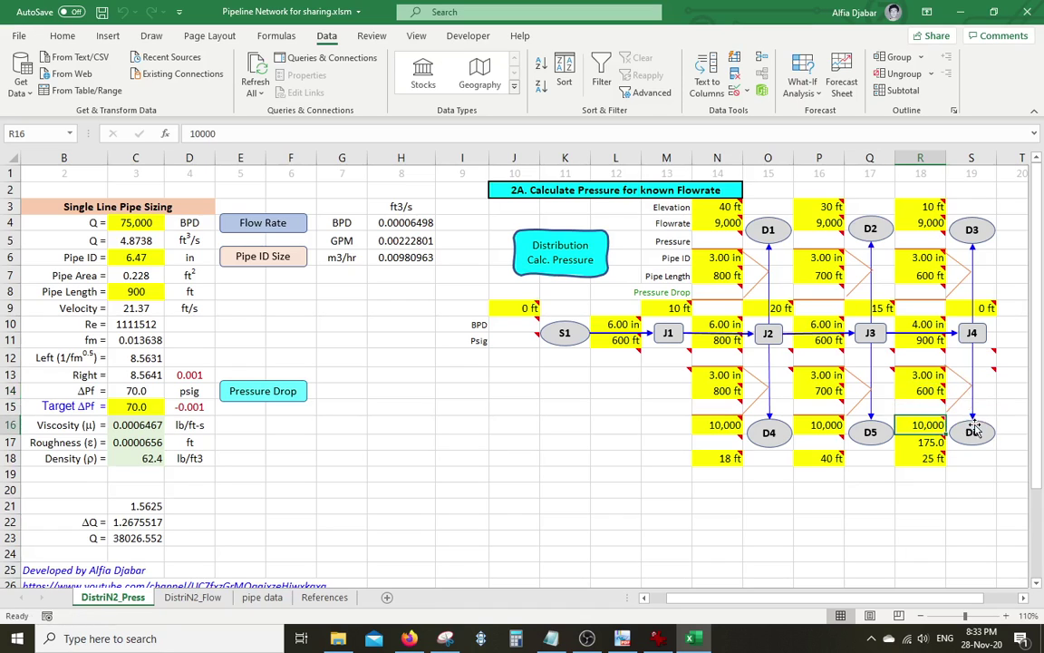
left_click(925, 441)
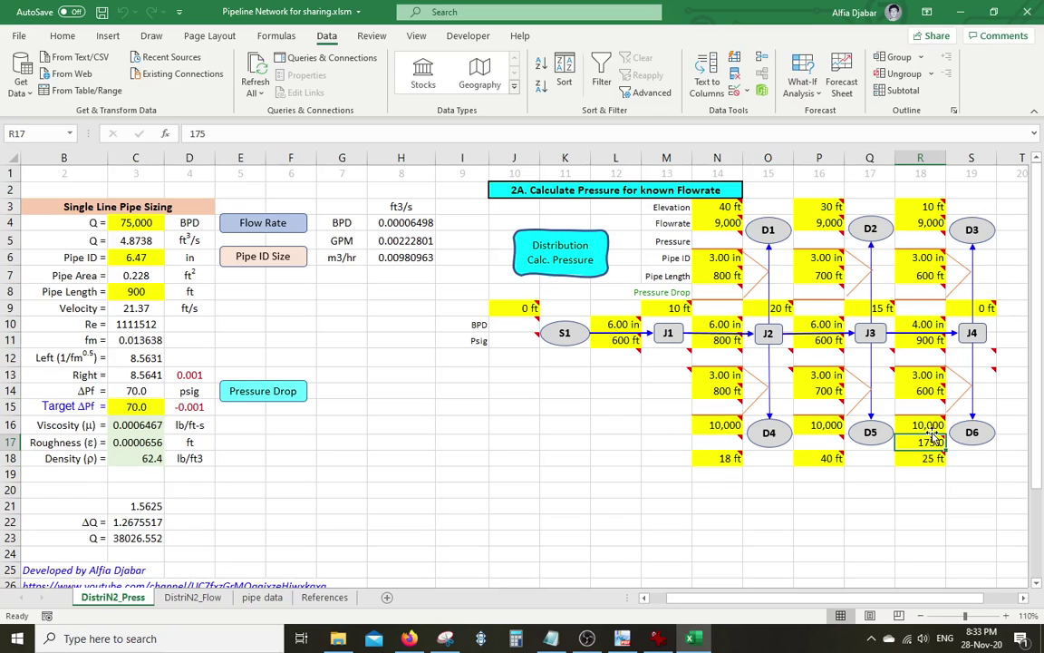
mouse_move(931, 439)
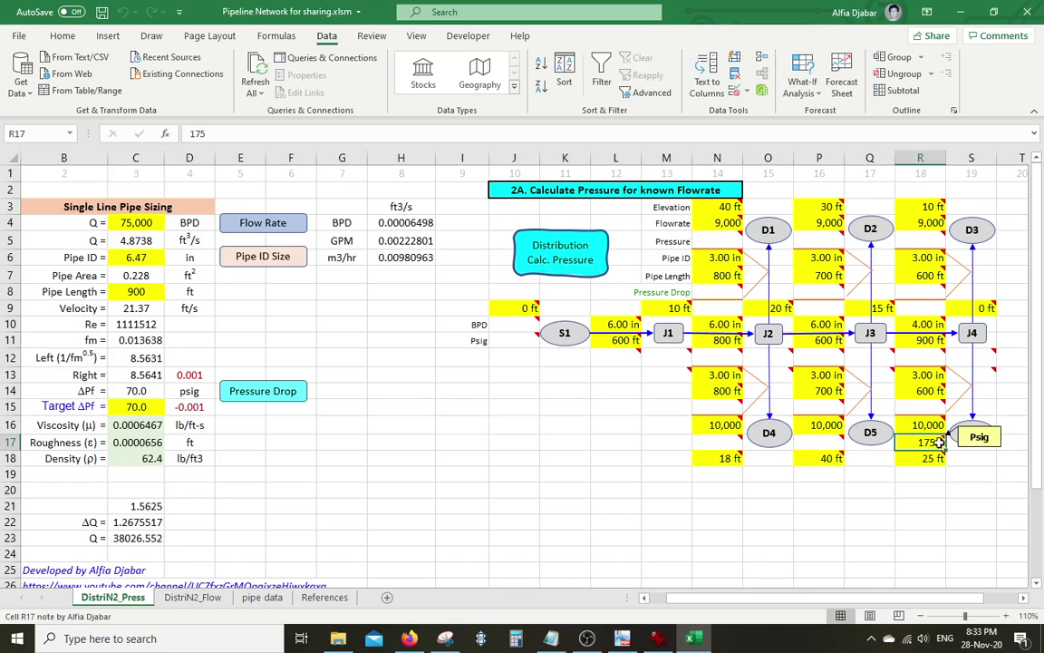
mouse_move(934, 413)
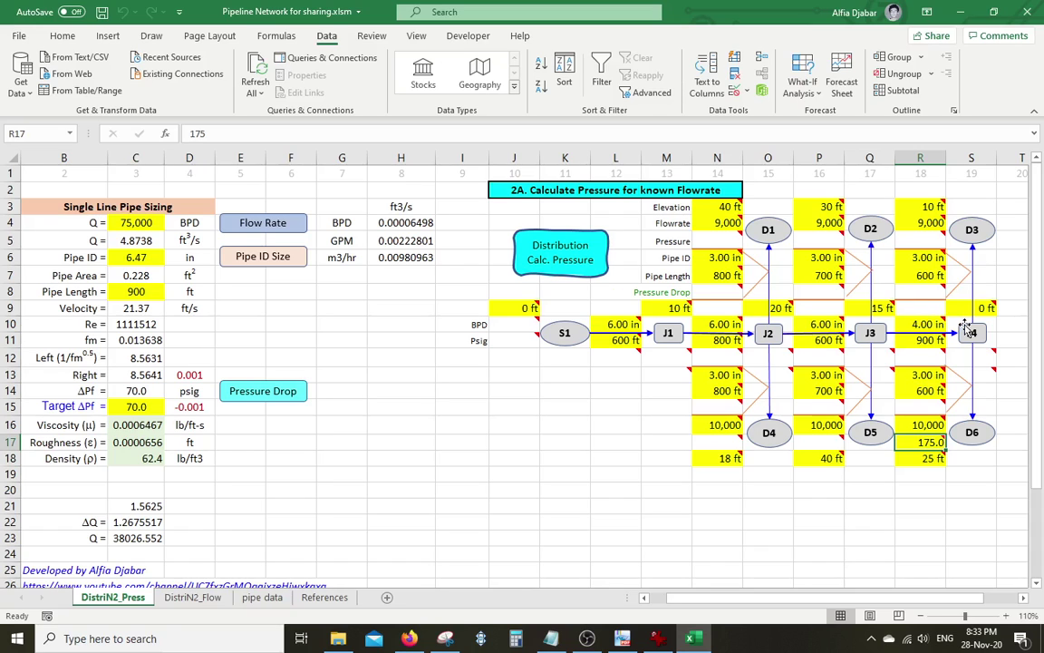
Step: Check source S1's pressure cell and run the Distribution Calc. Pressure calculation for the network
mouse_move(506, 339)
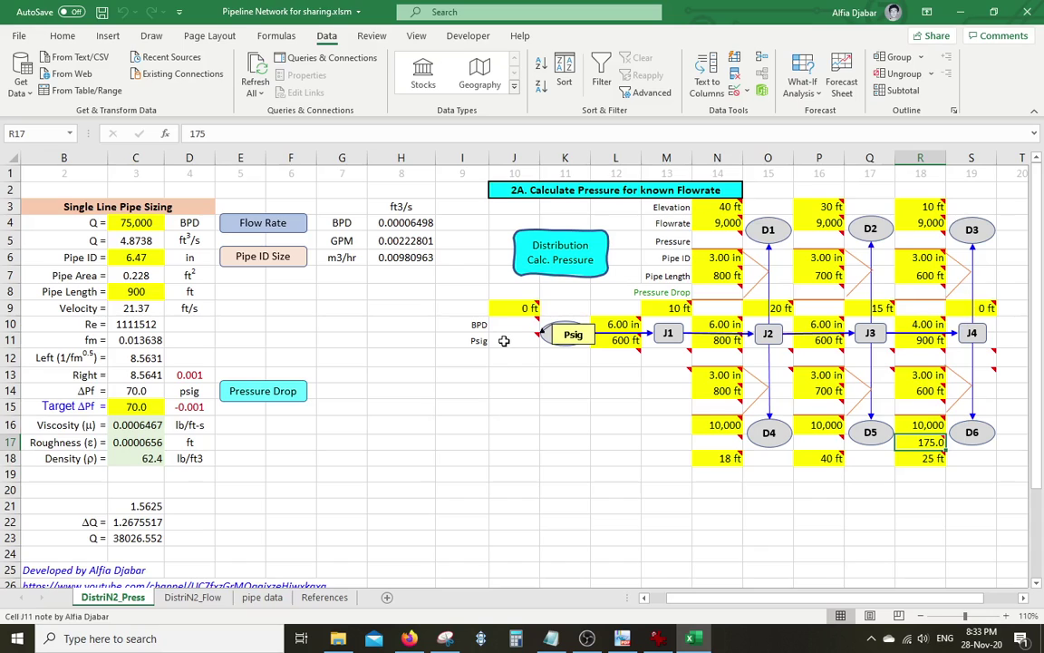
left_click(504, 341)
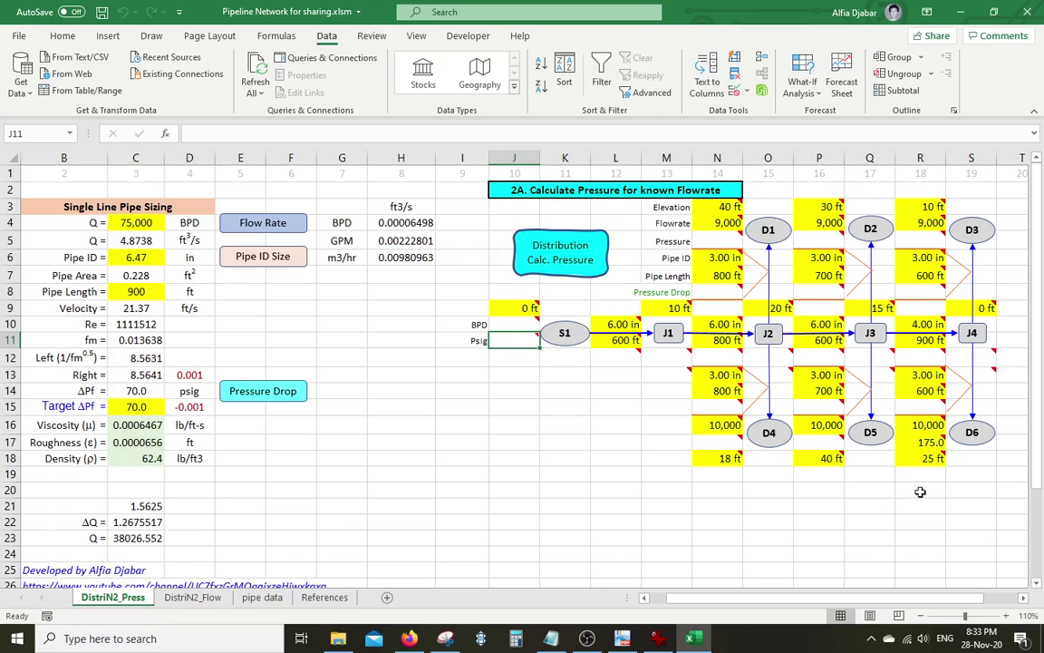
left_click(731, 376)
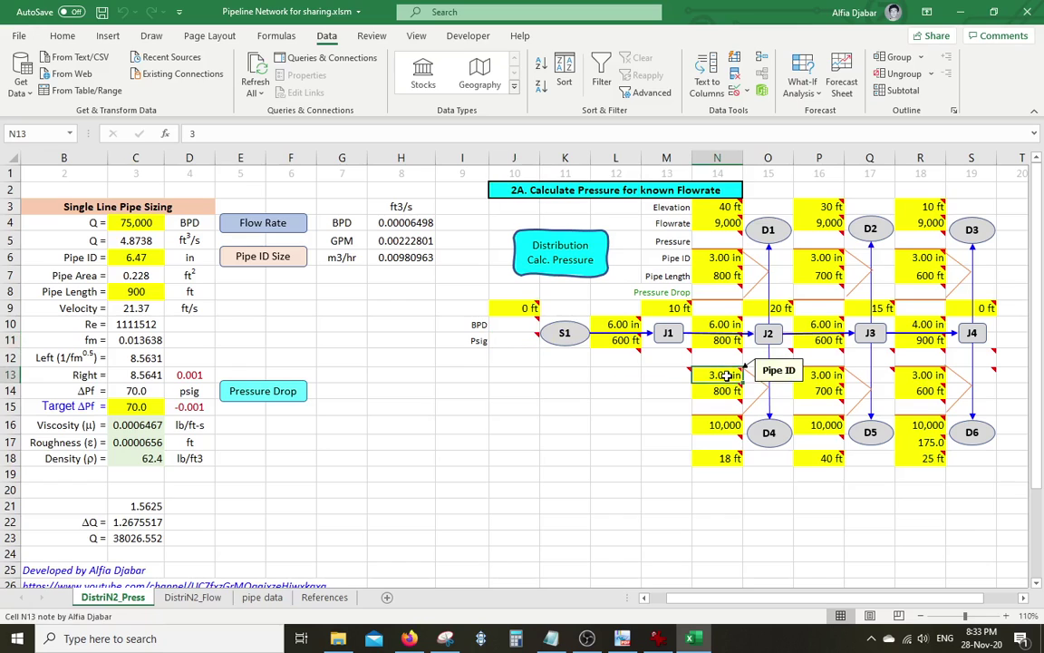
left_click(562, 407)
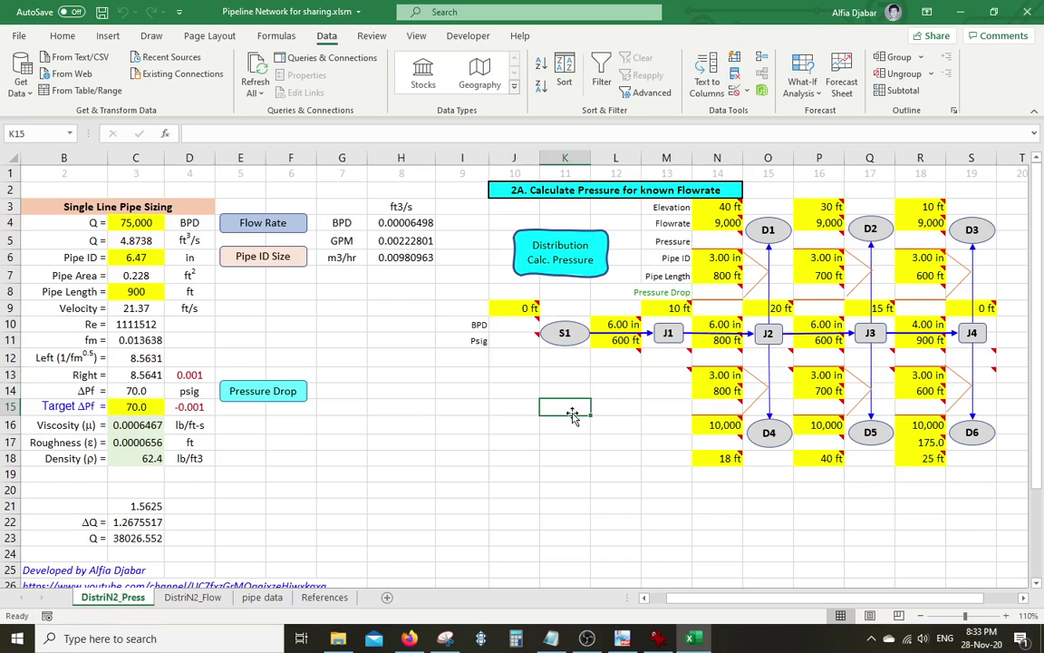
left_click(559, 260)
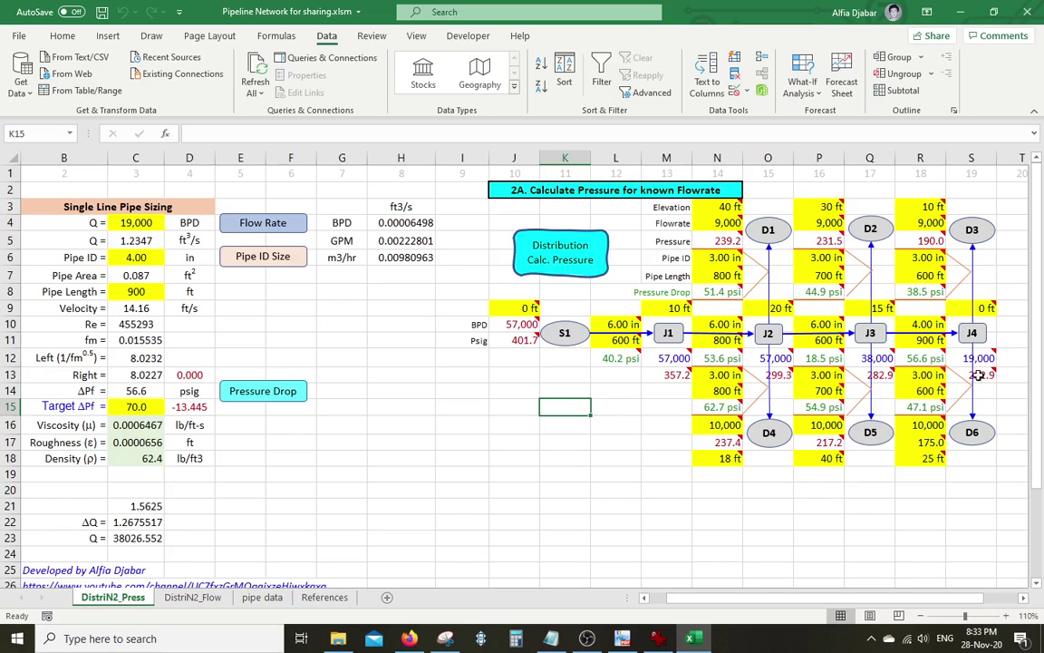
Step: Examine the pressures at delivery points D6, D3, D2 and D1
left_click(920, 441)
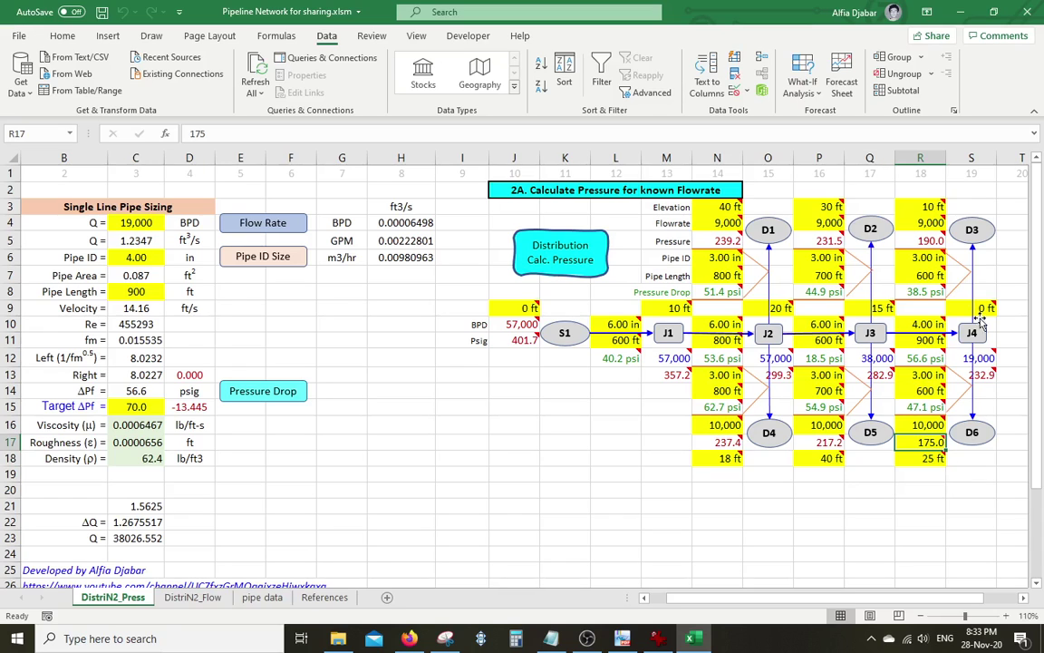
left_click(923, 240)
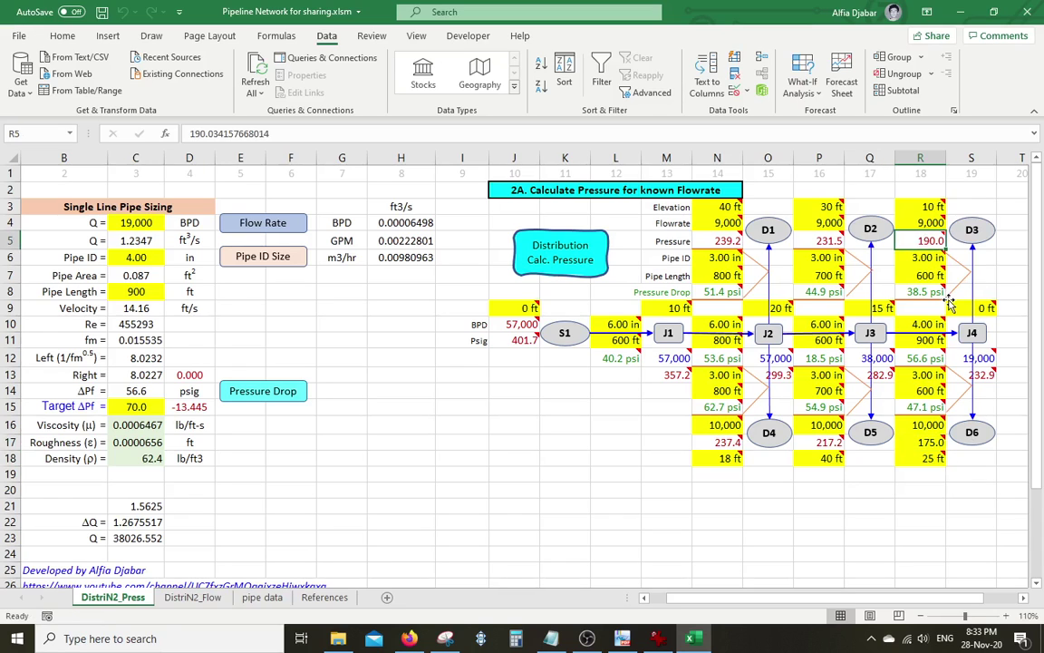
left_click(818, 245)
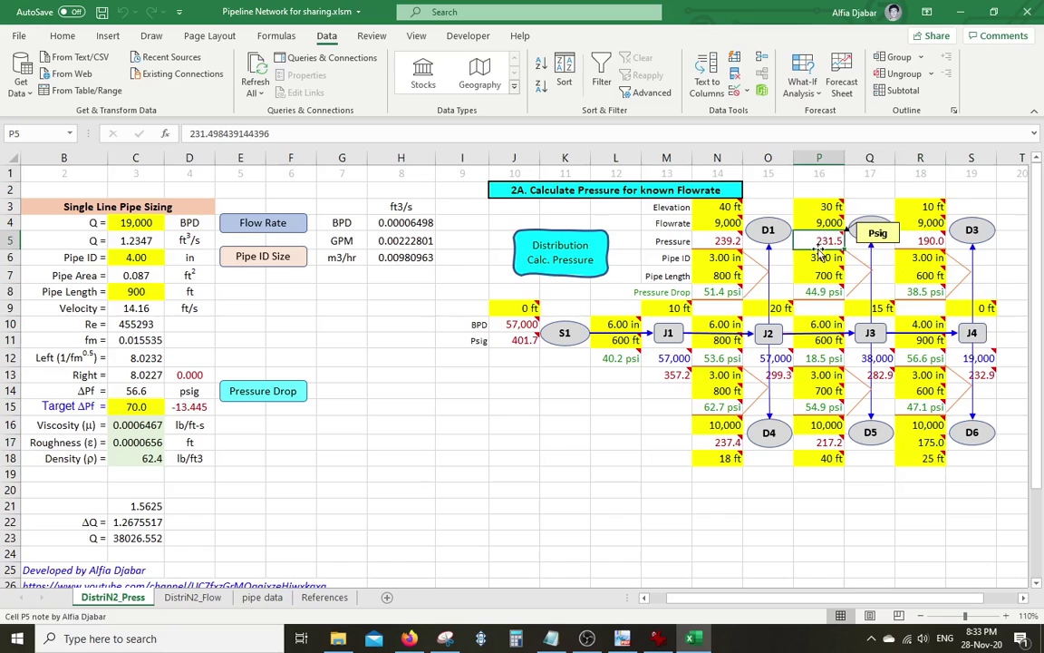
left_click(725, 241)
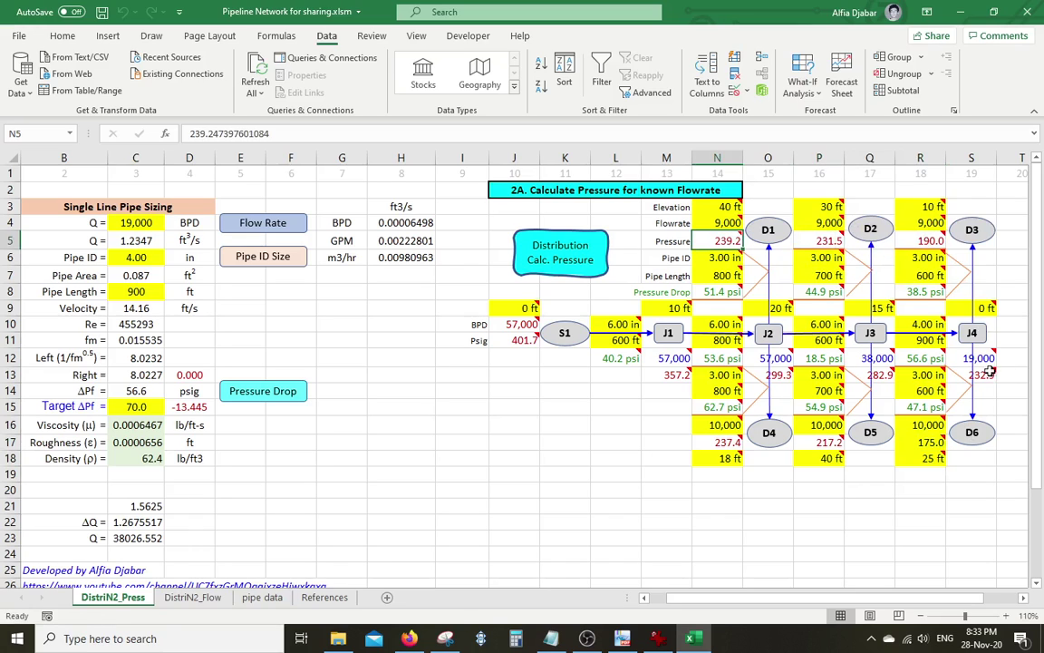
Step: Compare junction J4's pressure and flow rate with the flow rates of delivery points D6 and D3
mouse_move(986, 378)
left_click(1022, 605)
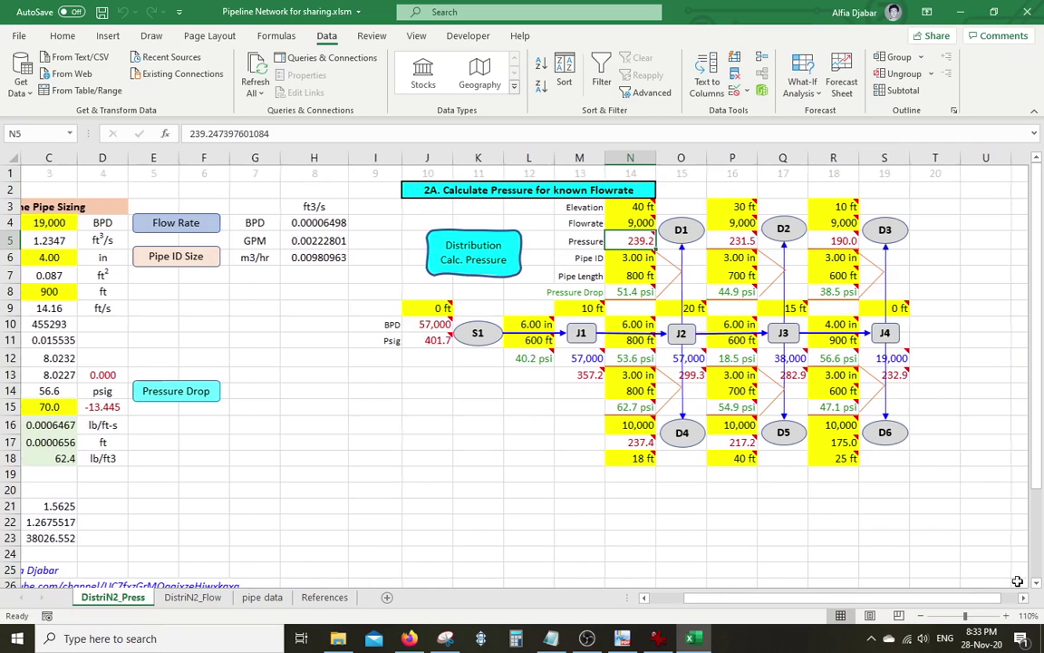
left_click(897, 375)
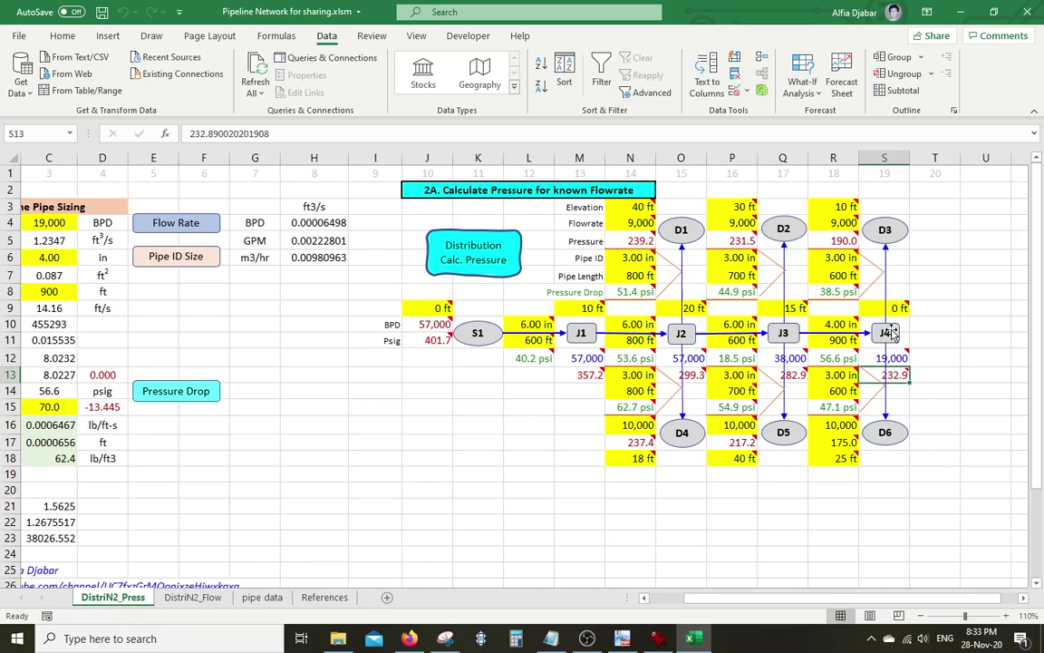
left_click(900, 358)
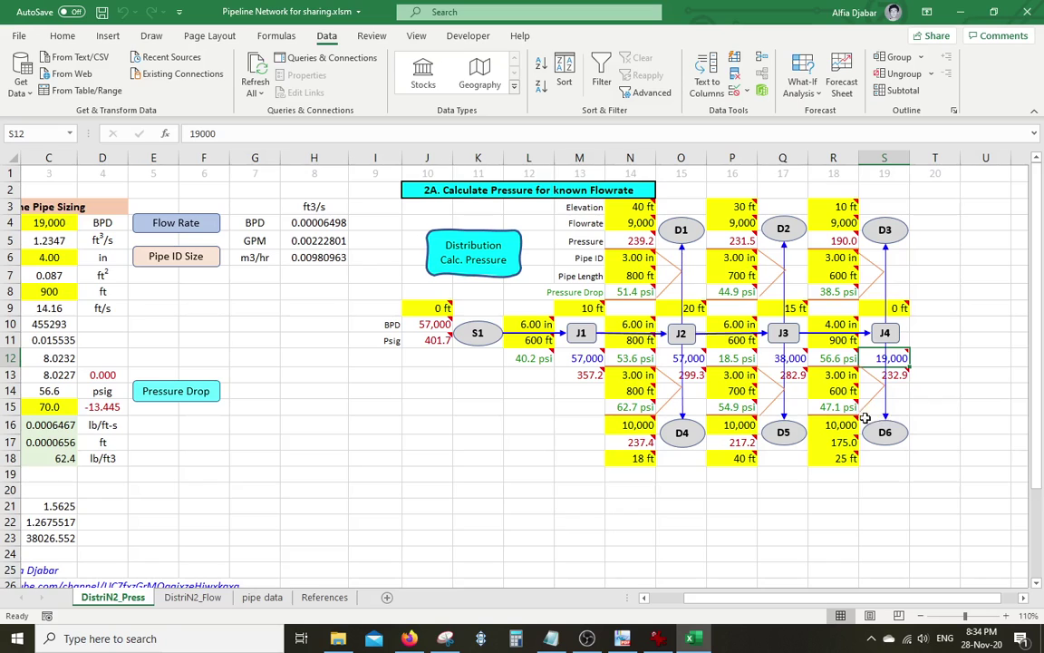
mouse_move(843, 424)
left_click(839, 223)
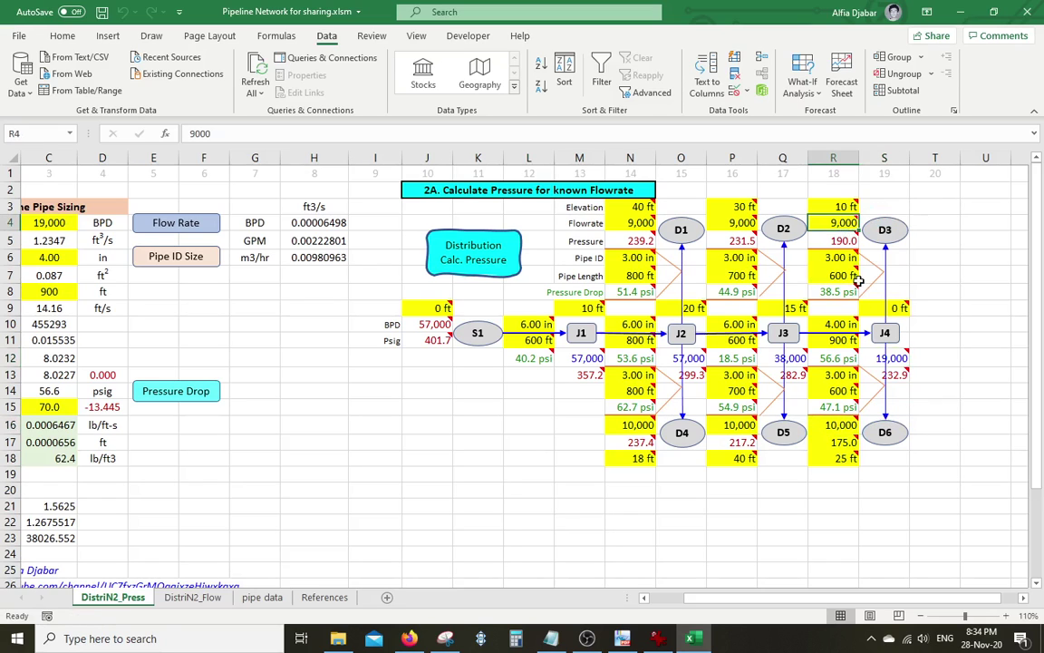
Step: Review the pressure drops in main segments J3–J4 and J2–J3 and in the branches to D6, D3, D5 and D2
left_click(832, 358)
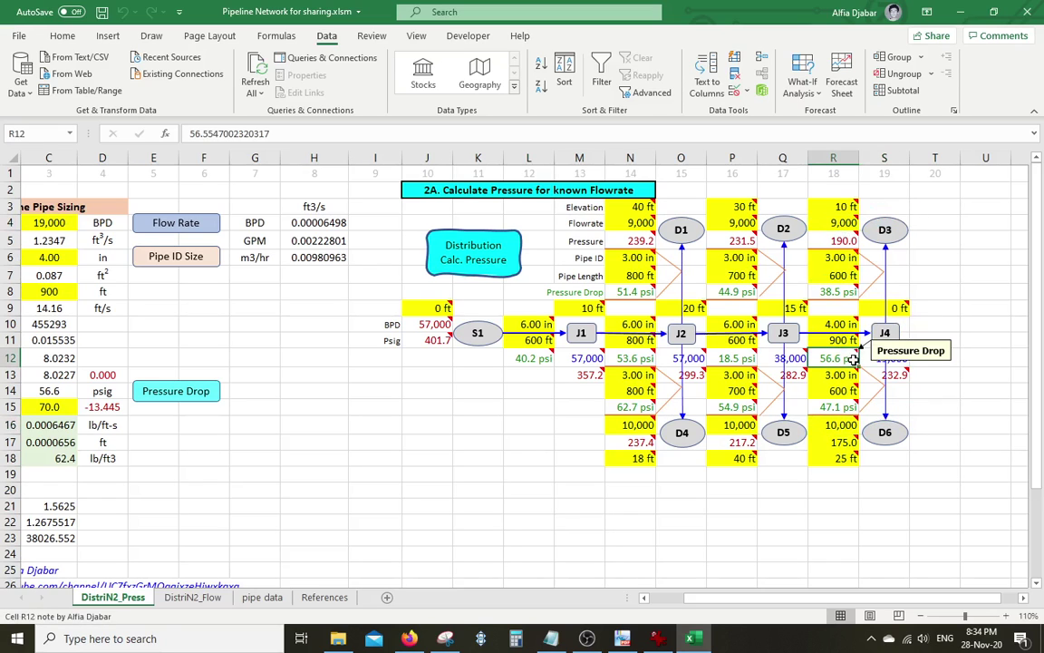
left_click(845, 407)
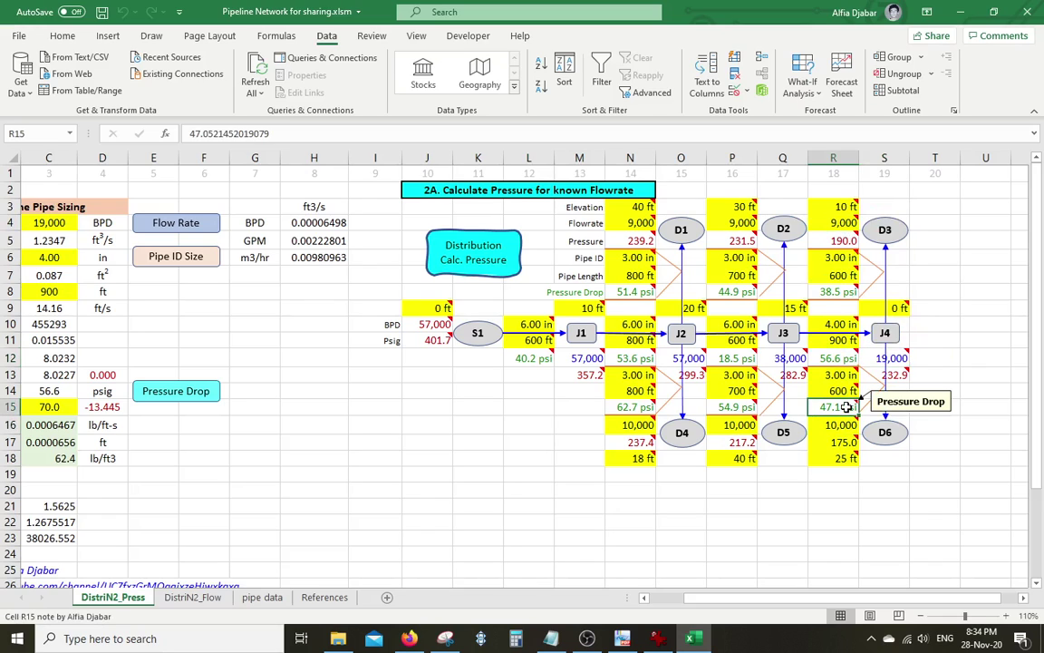
left_click(839, 292)
left_click(836, 356)
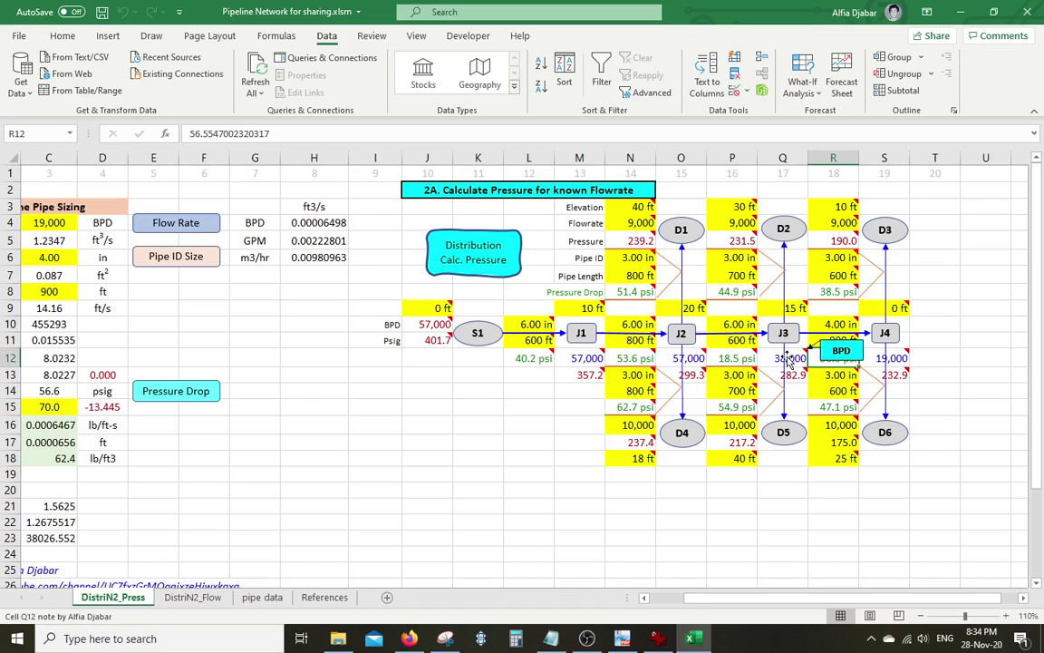
mouse_move(739, 359)
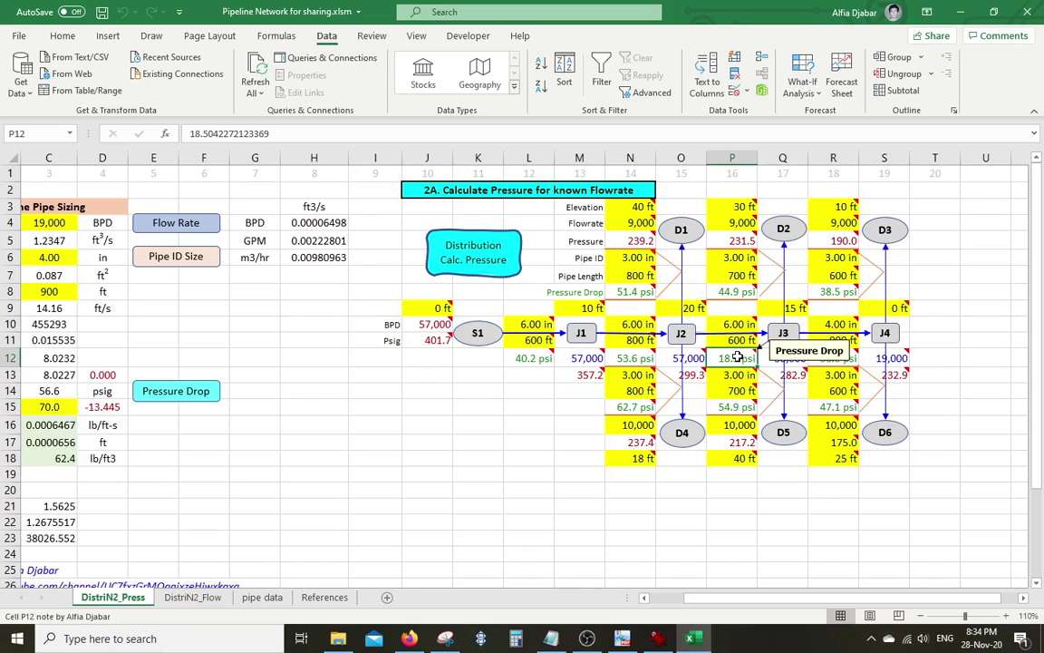
left_click(732, 407)
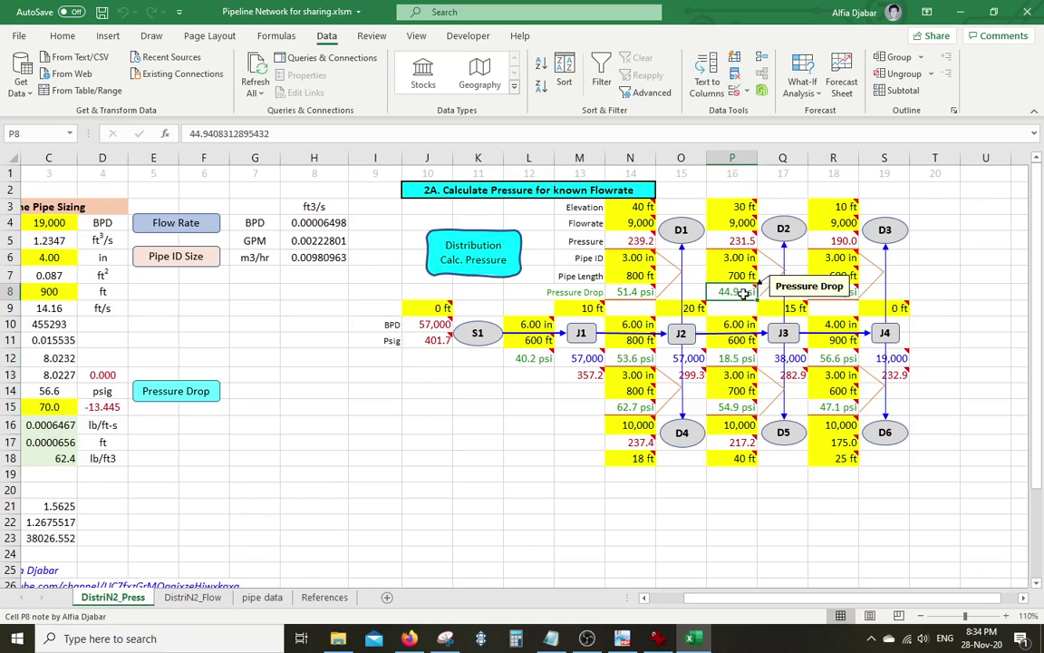
Step: Examine the J1–J2 pressure drop, junction J1's flow rate and source S1's calculated pressure
left_click(635, 358)
left_click(583, 358)
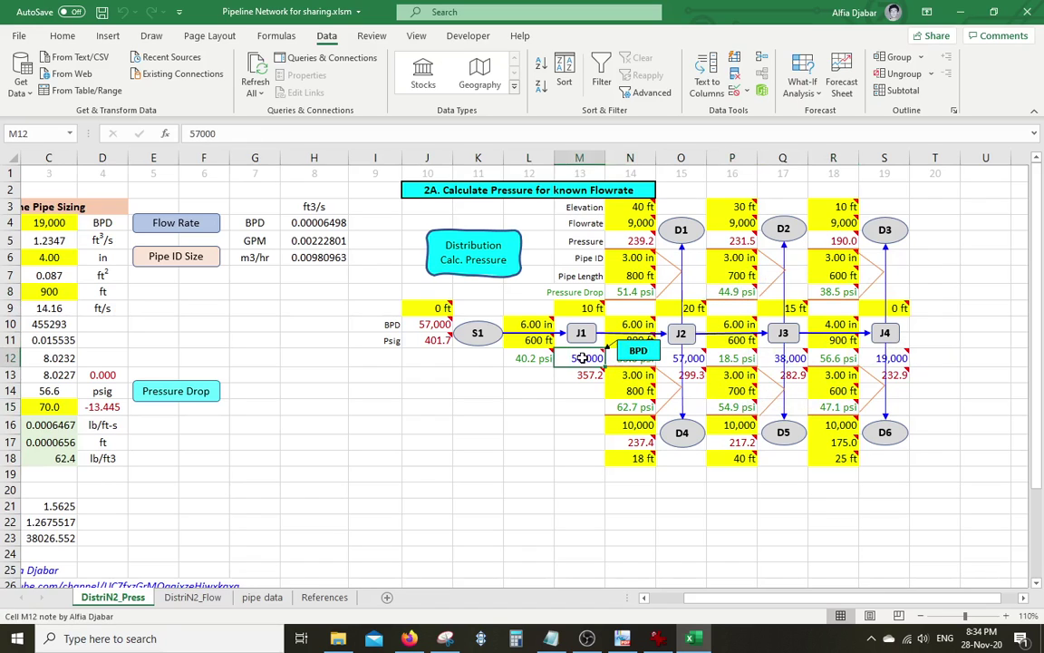
left_click(437, 341)
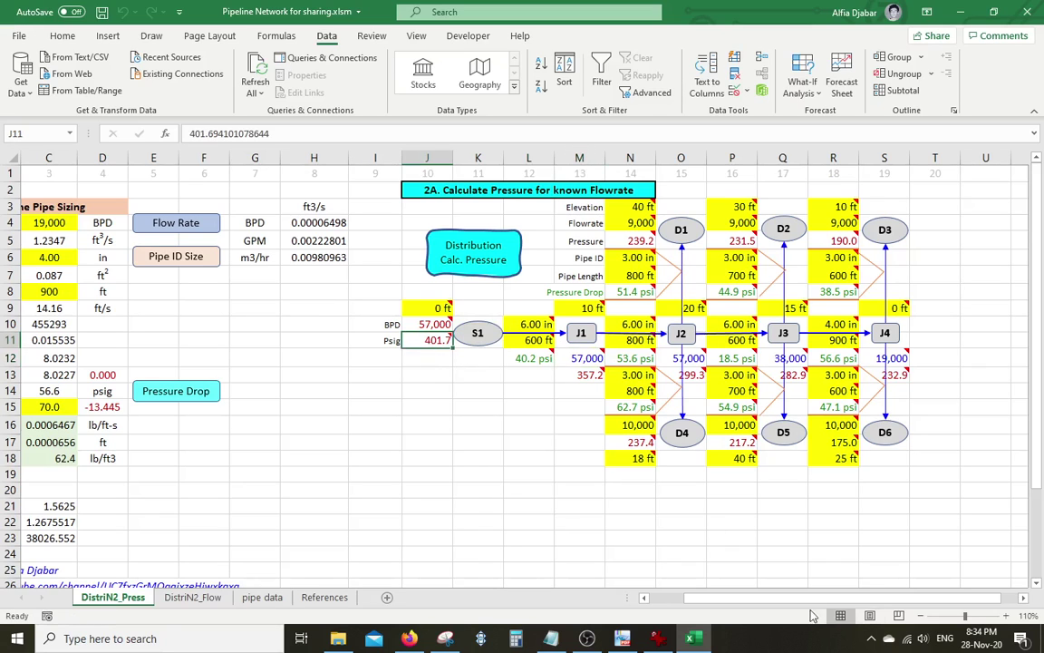
left_click(645, 598)
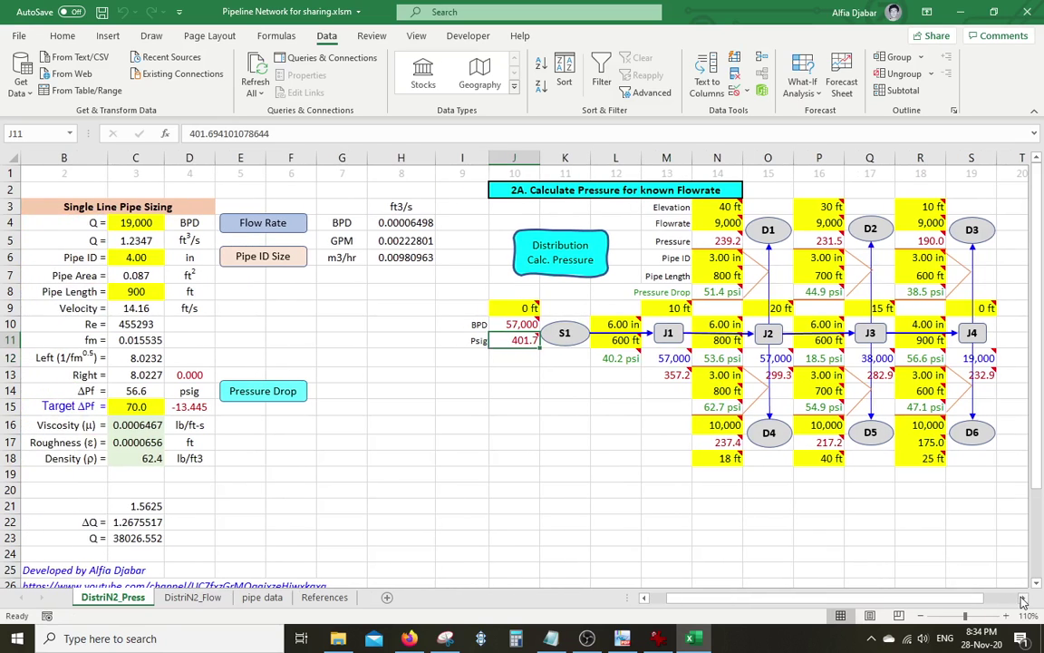
Step: Set delivery point D6's elevation to -8 ft and recalculate the distribution network pressures
left_click(1023, 600)
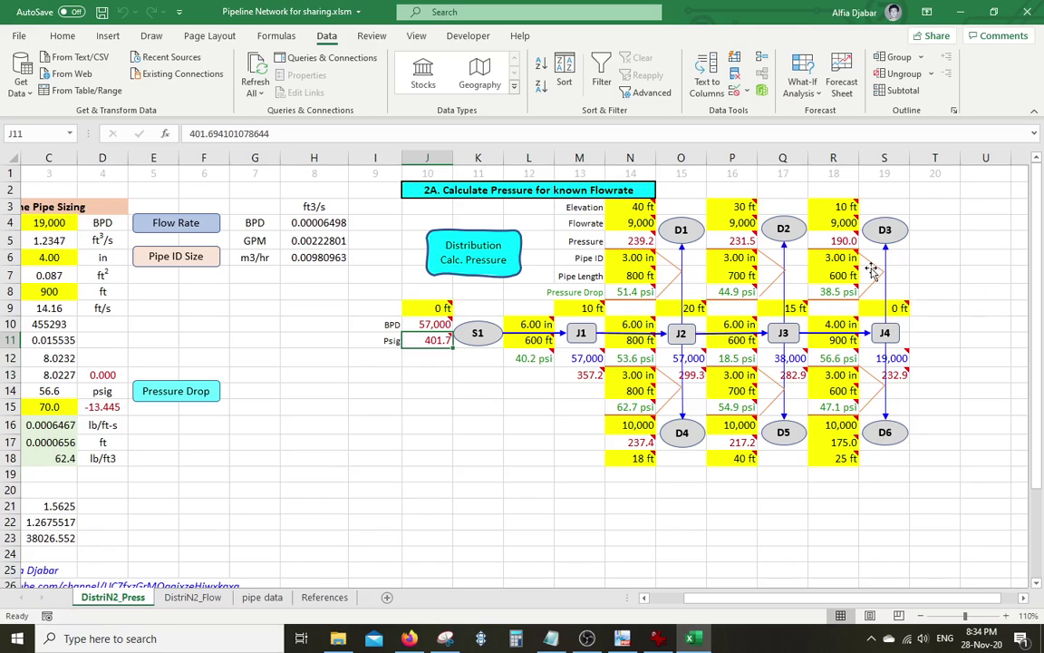
left_click(834, 457)
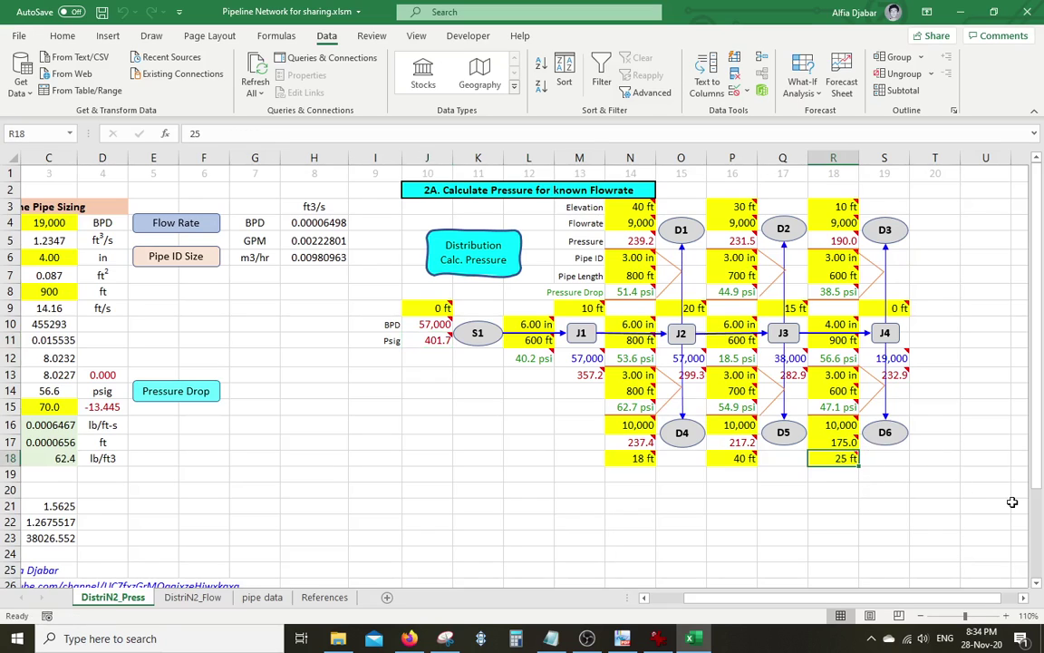
type("-8")
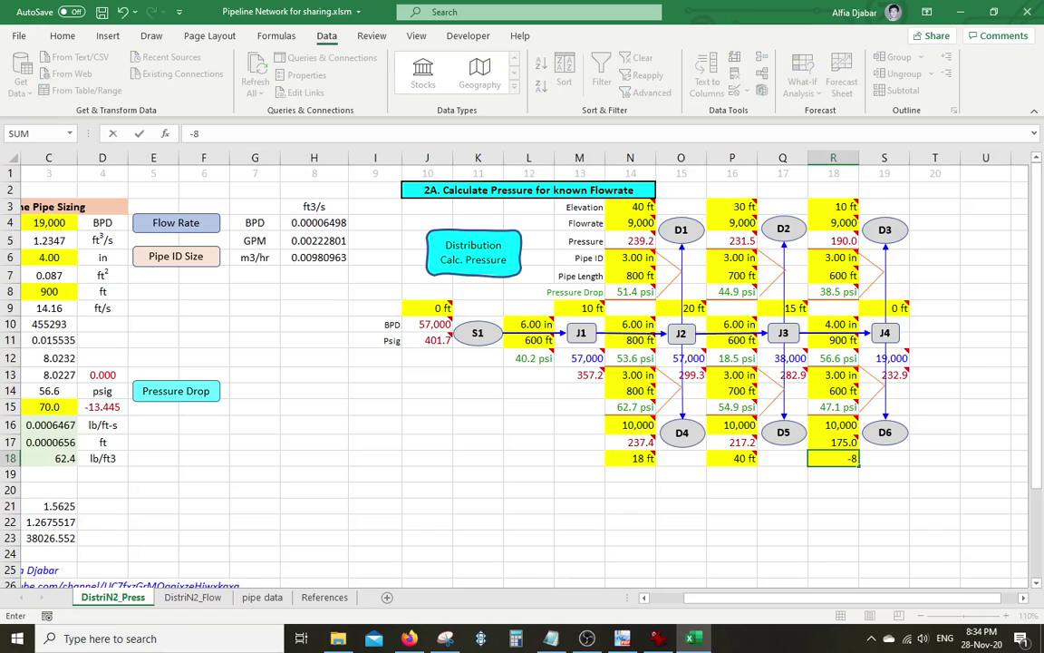
key("Return")
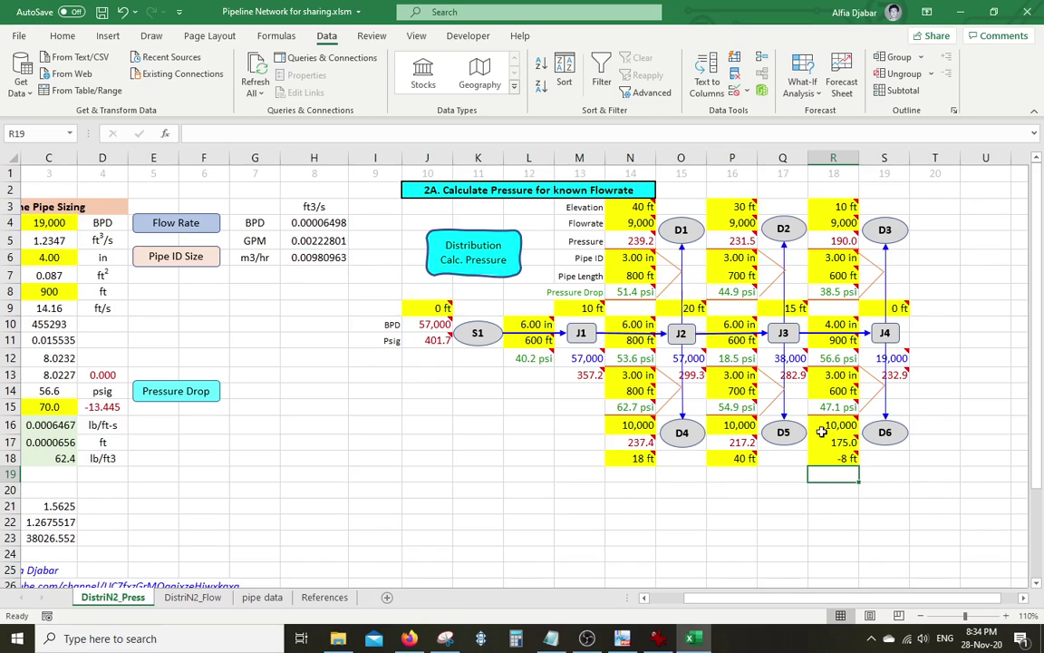
mouse_move(841, 439)
mouse_move(833, 243)
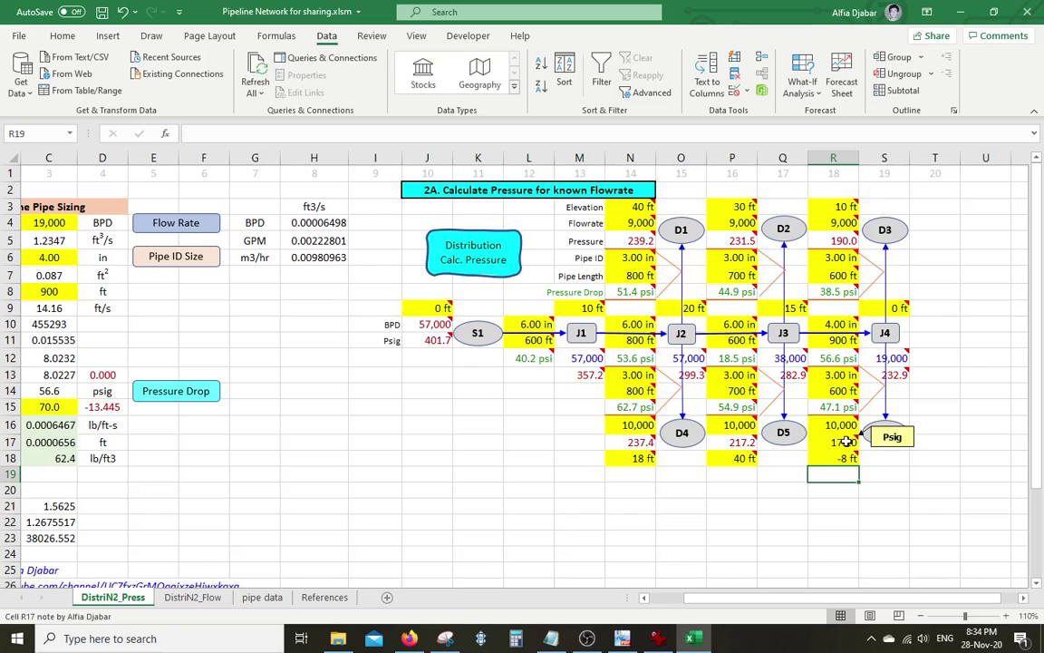
left_click(487, 419)
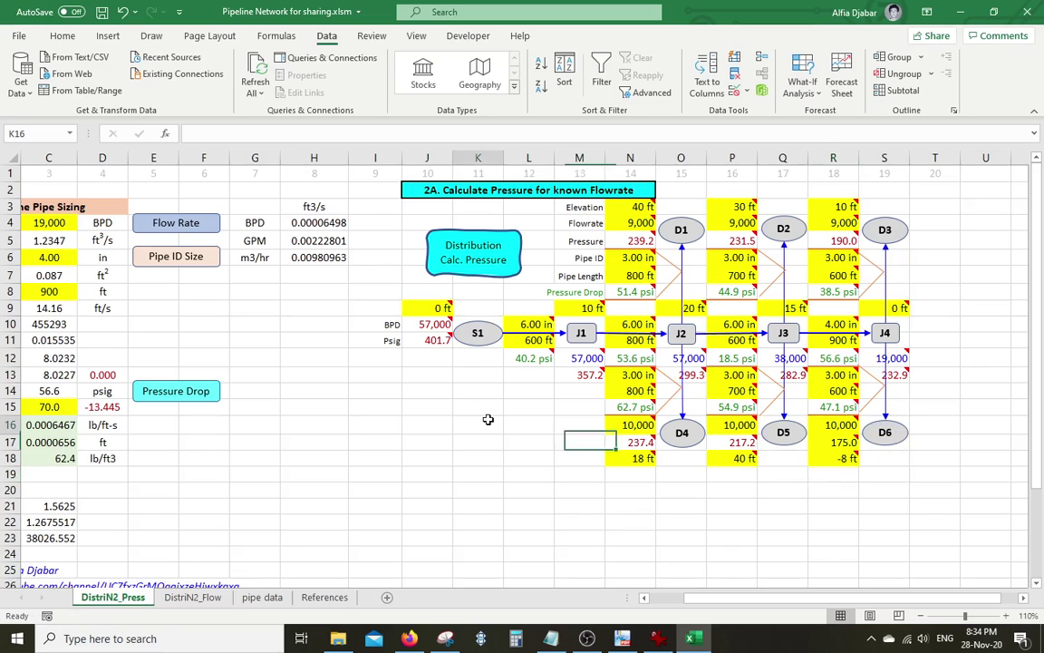
left_click(476, 263)
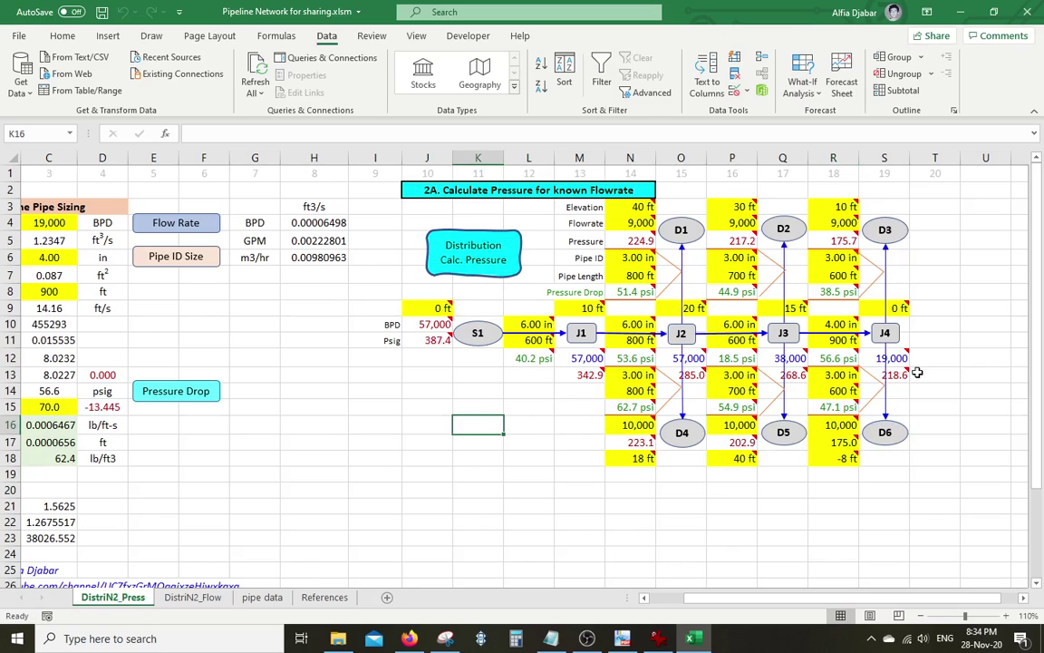
Step: Examine the recalculated pressures at delivery point D3 and junction J4
mouse_move(844, 240)
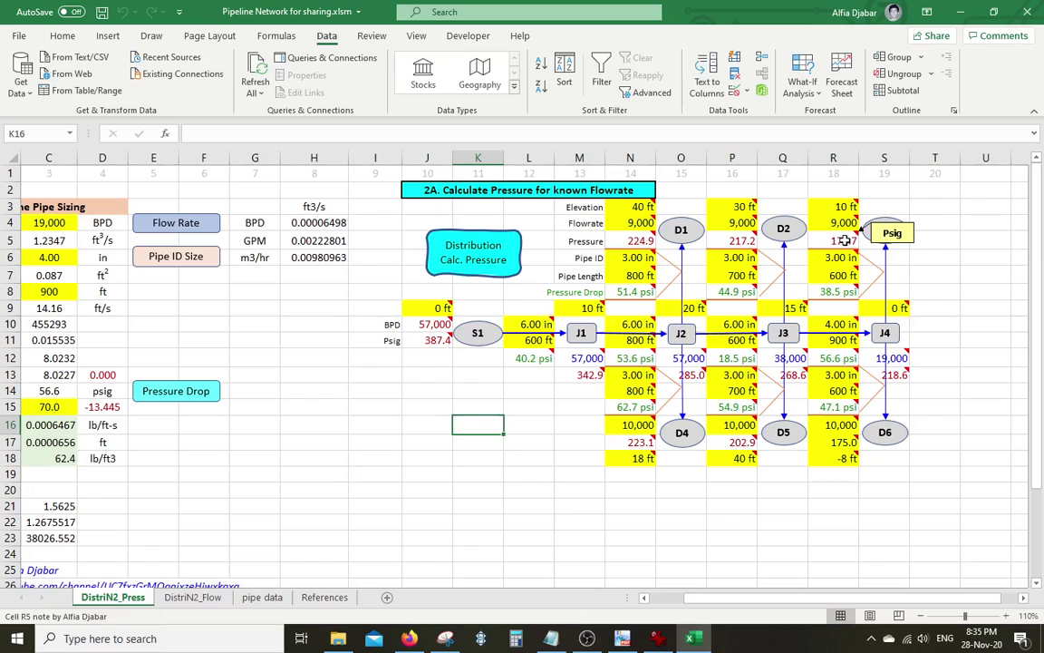
left_click(844, 240)
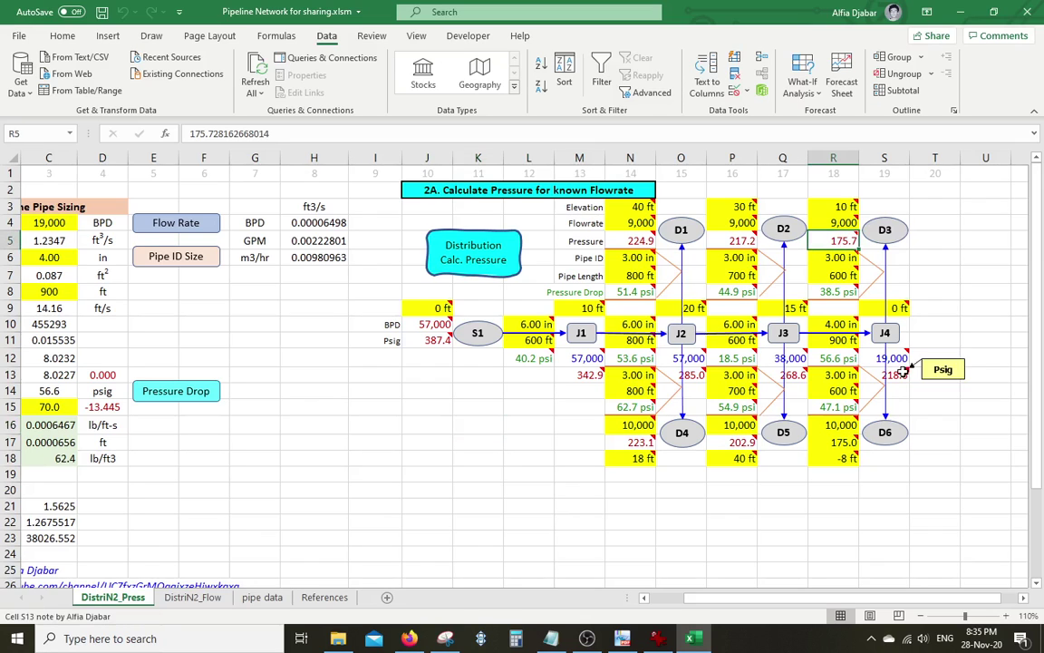
left_click(893, 376)
Step: Set delivery point D6's elevation to 0 ft and recalculate the distribution pressures
left_click(834, 457)
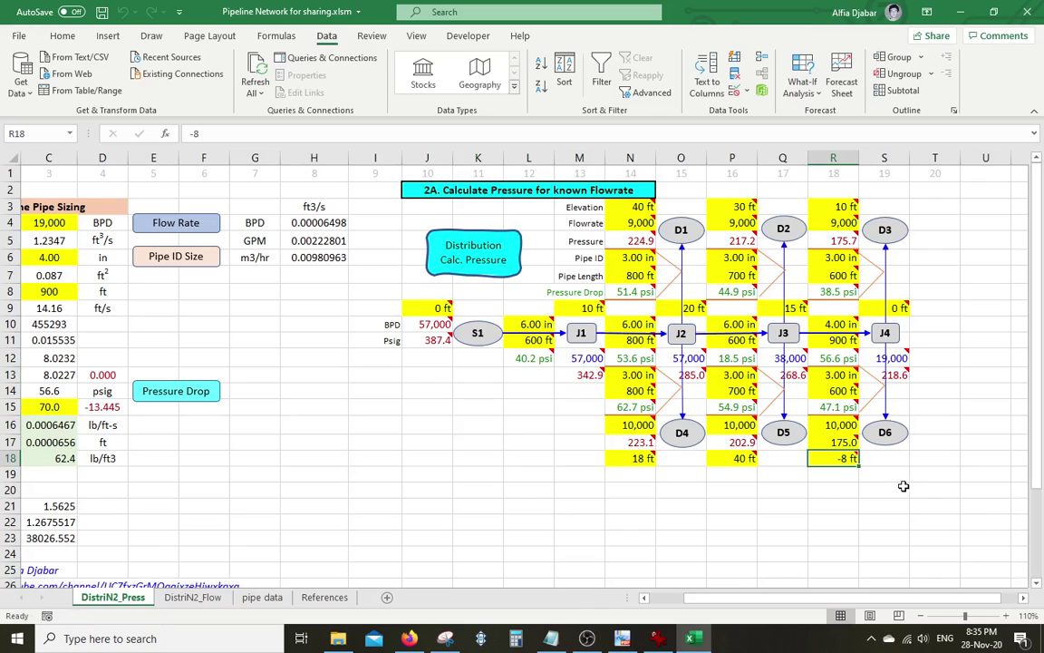
type("0")
key("Return")
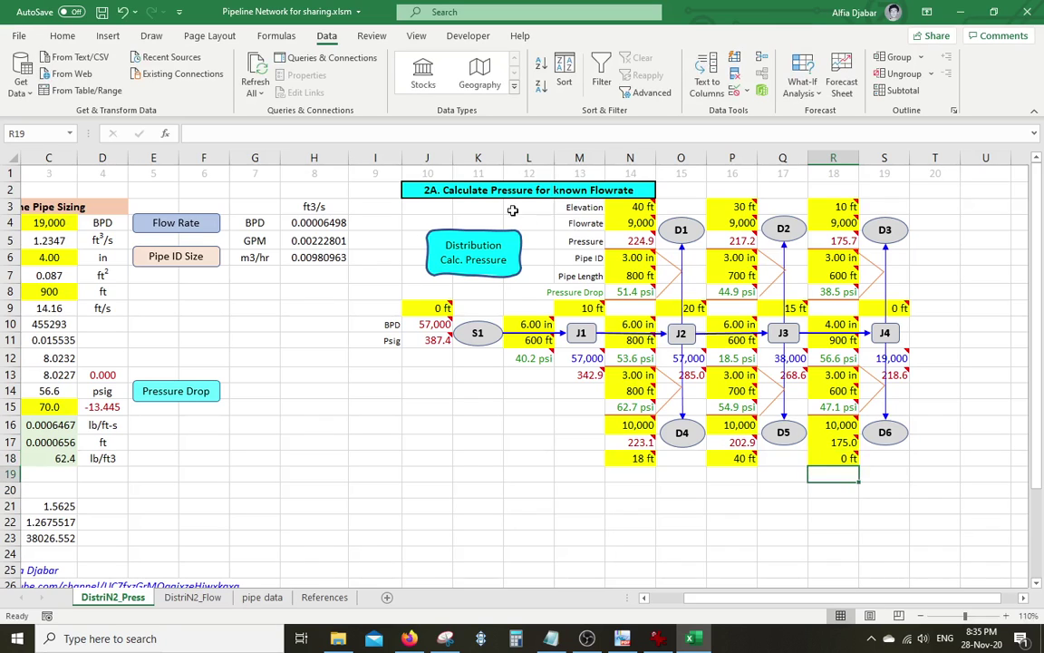
left_click(477, 254)
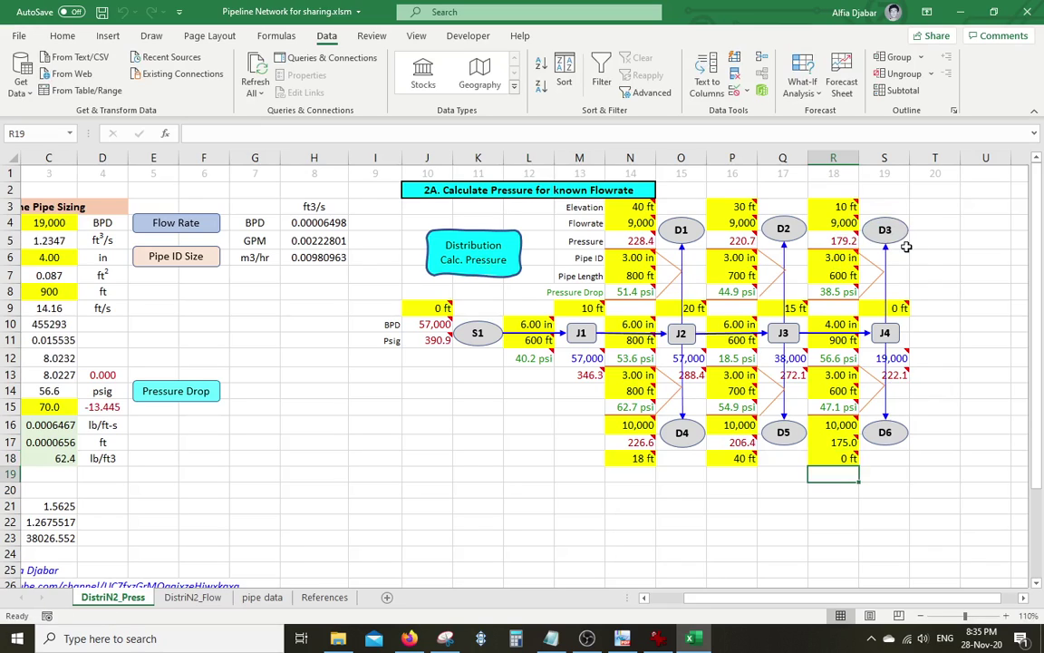
Step: Set delivery point D3's flow rate to 11,000 BPD and recalculate the distribution pressures
left_click(651, 225)
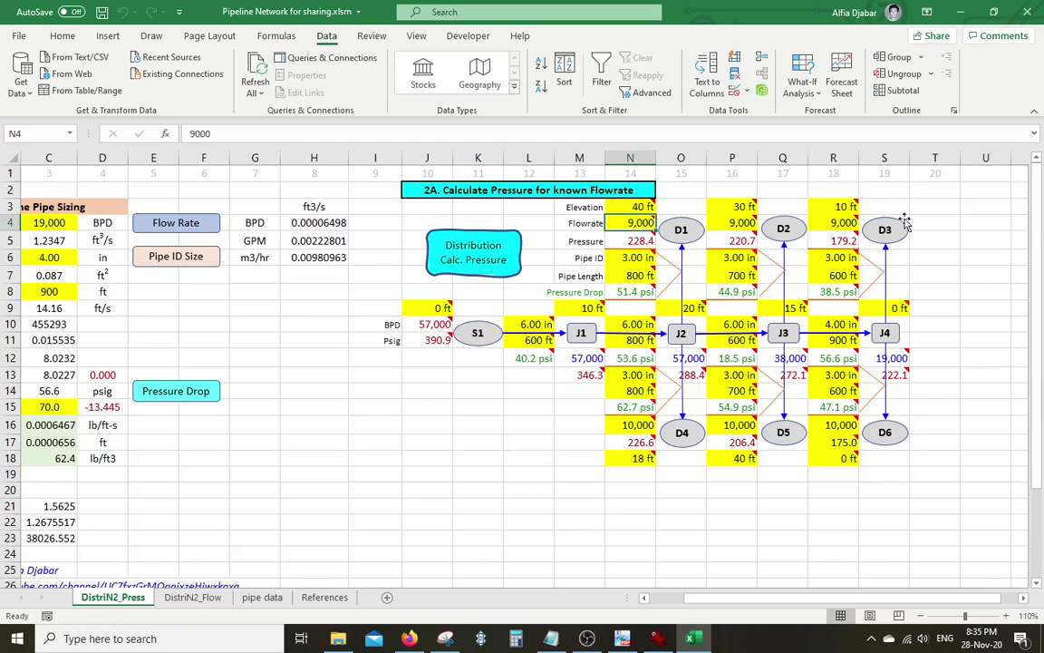
left_click(833, 223)
type("11")
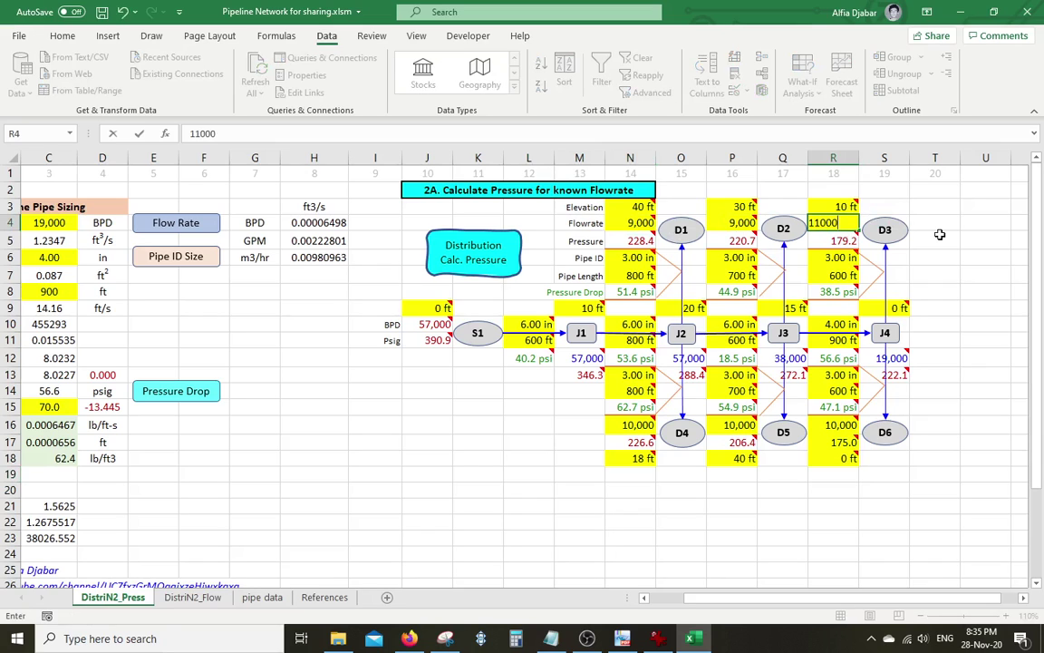
key("Return")
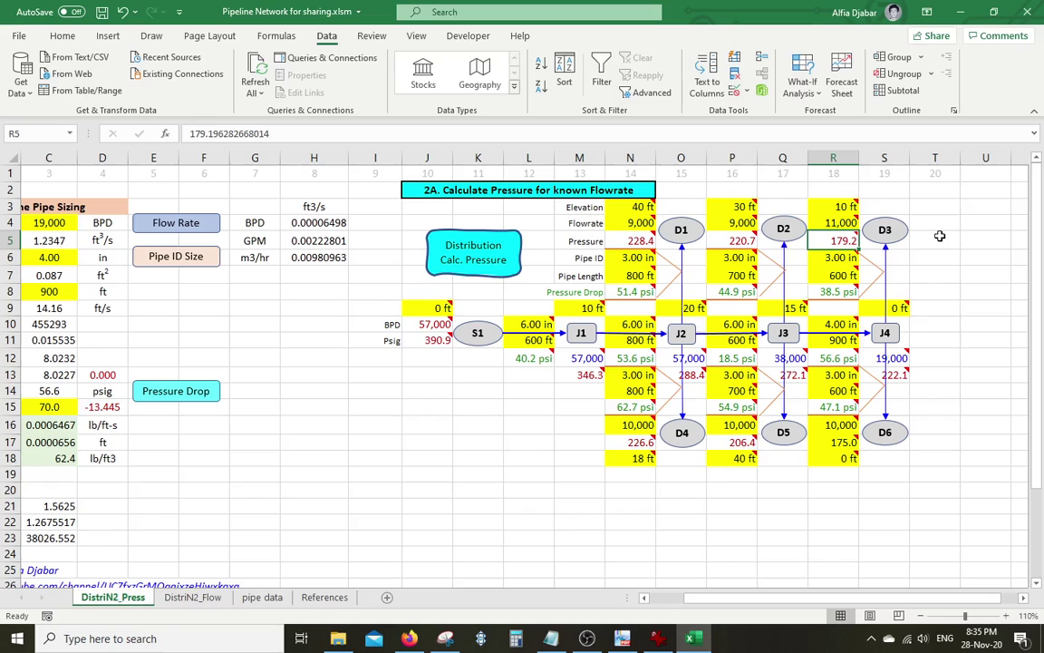
left_click(474, 261)
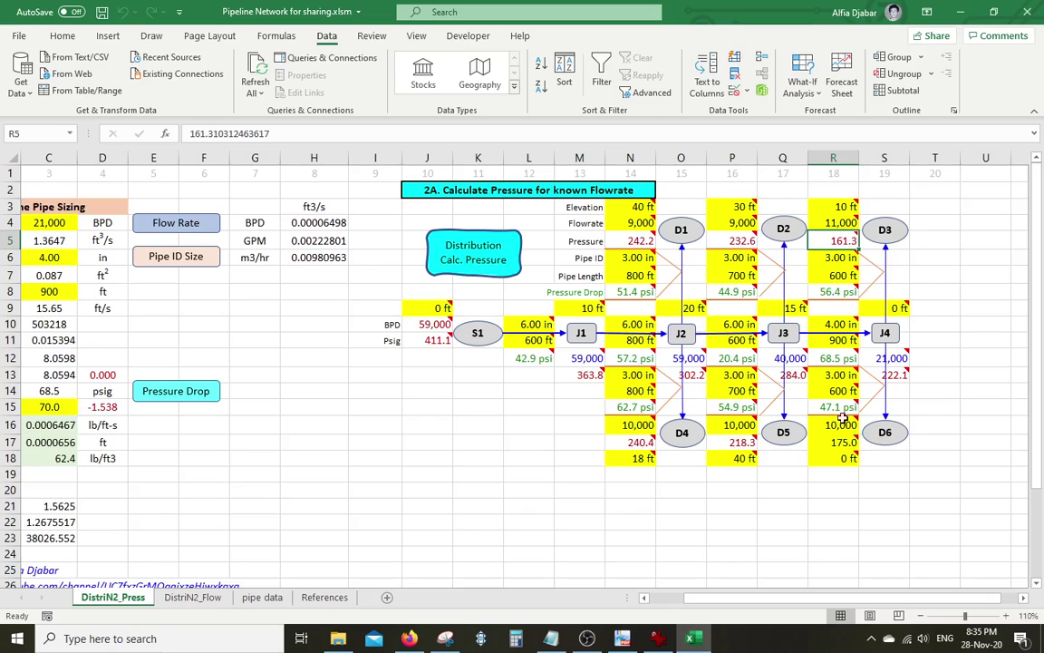
Step: Check source S1's pressure against the network screenshot in IrfanView, and move the image window off the worksheet
left_click(431, 340)
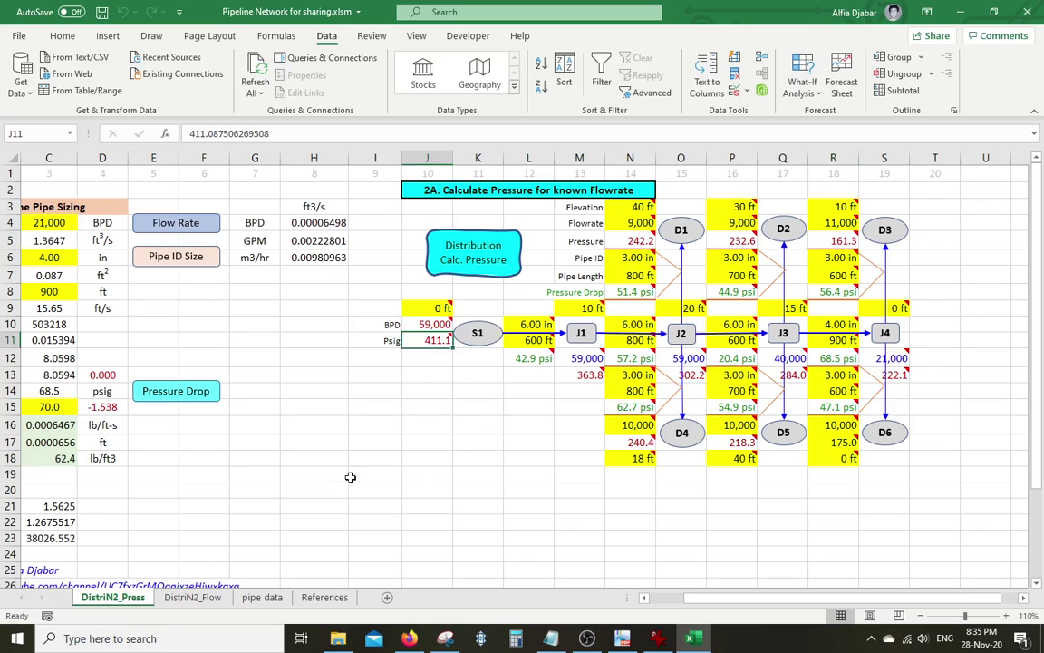
left_click(660, 643)
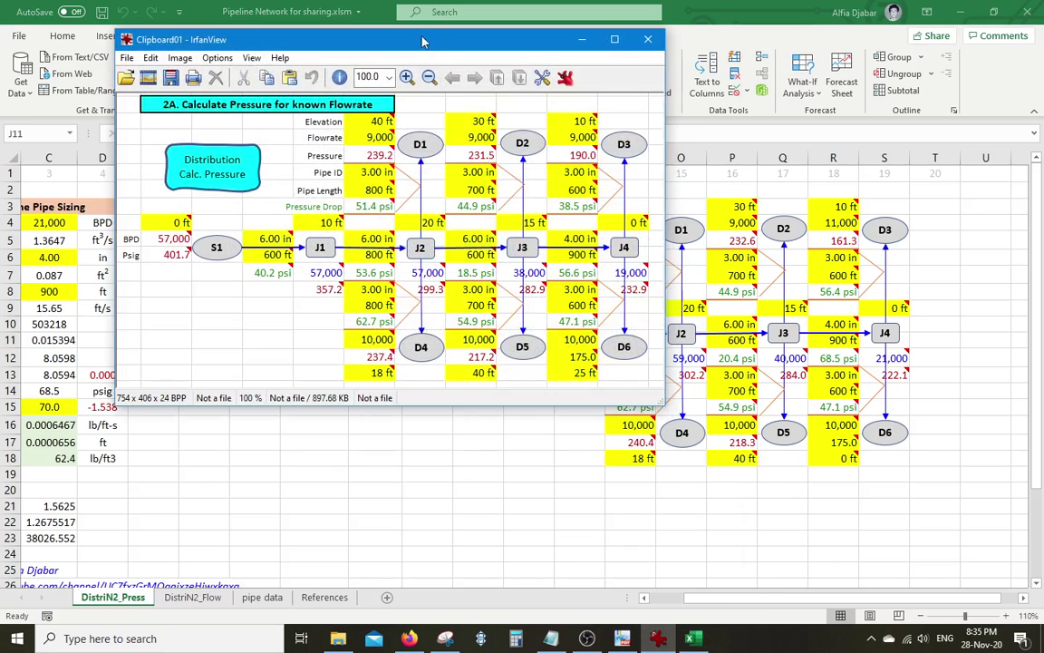
left_click_drag(427, 46, 1043, 35)
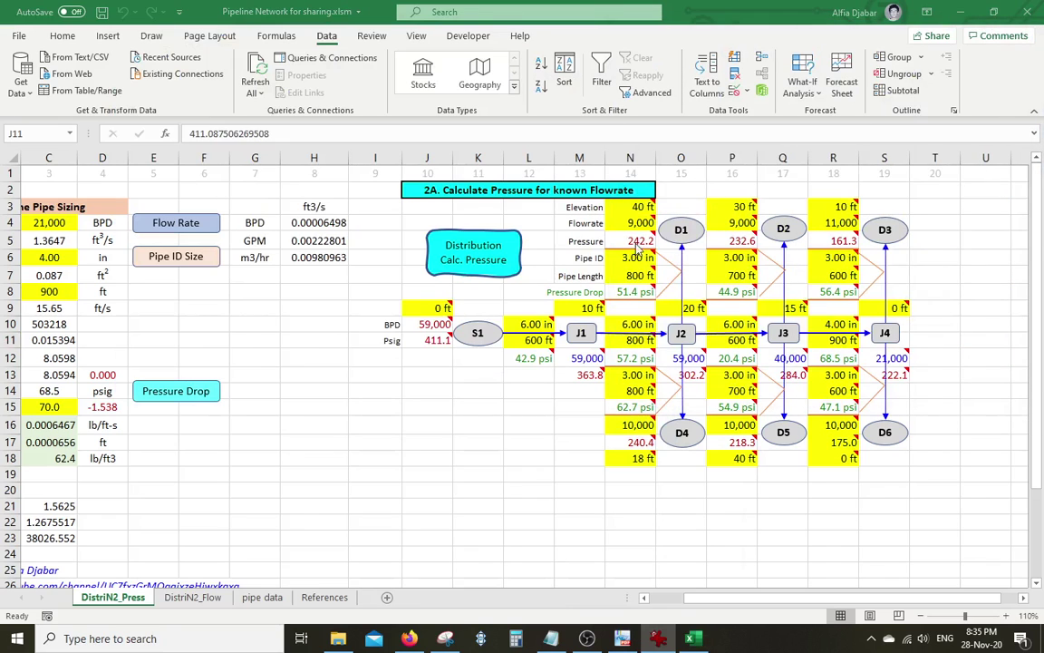
Step: Set D3's flow rate back to 9,000 BPD and D6's elevation to 25 ft, and recalculate the distribution pressures
left_click(833, 222)
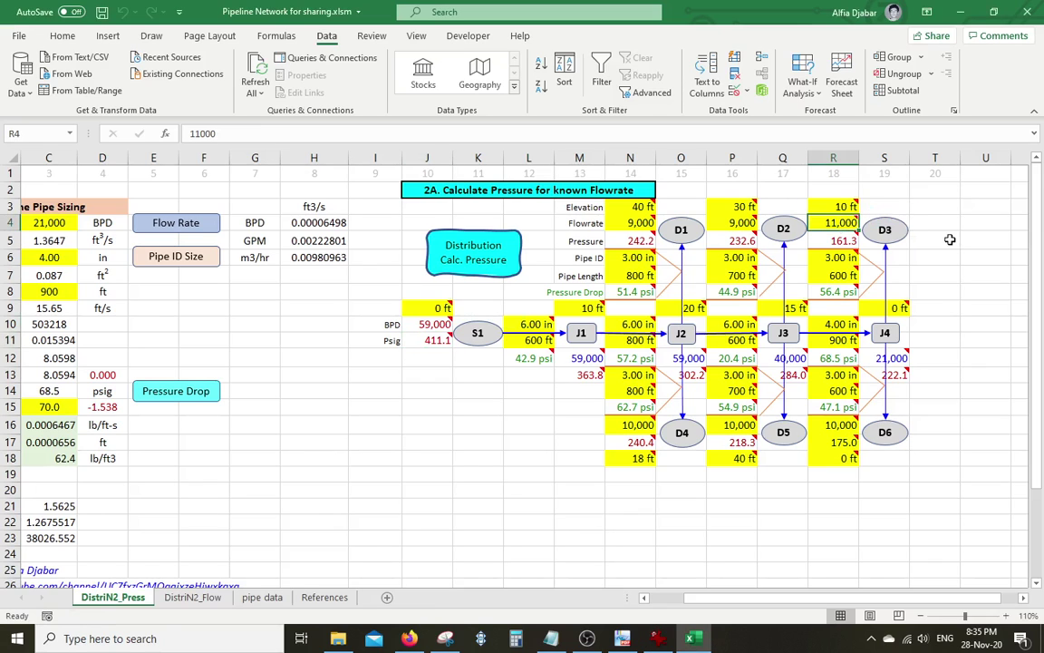
type("90")
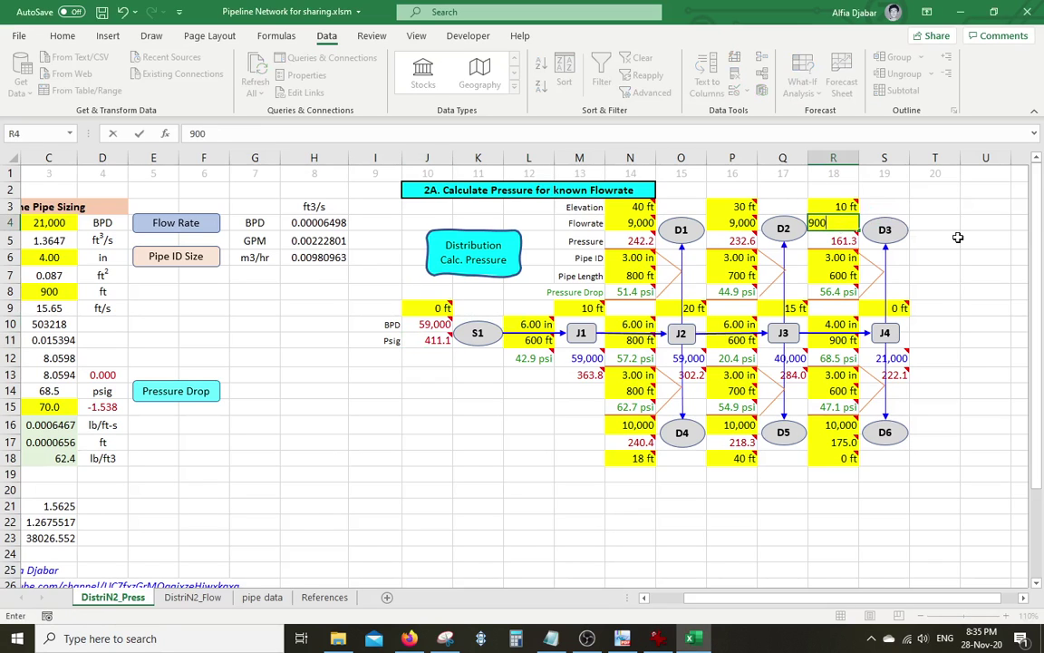
key("Return")
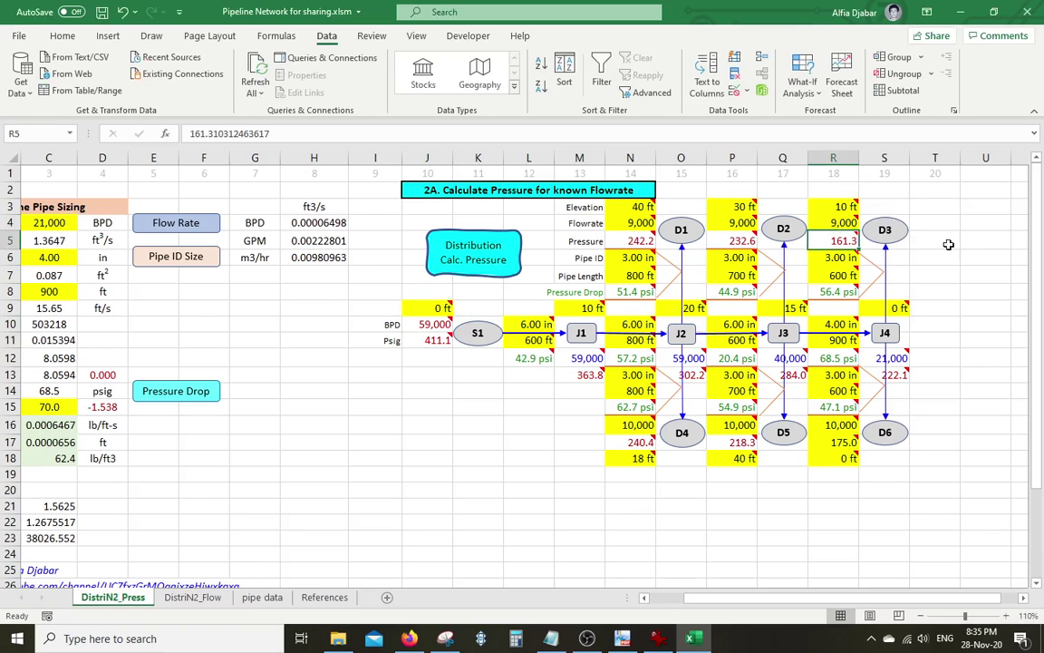
left_click(851, 457)
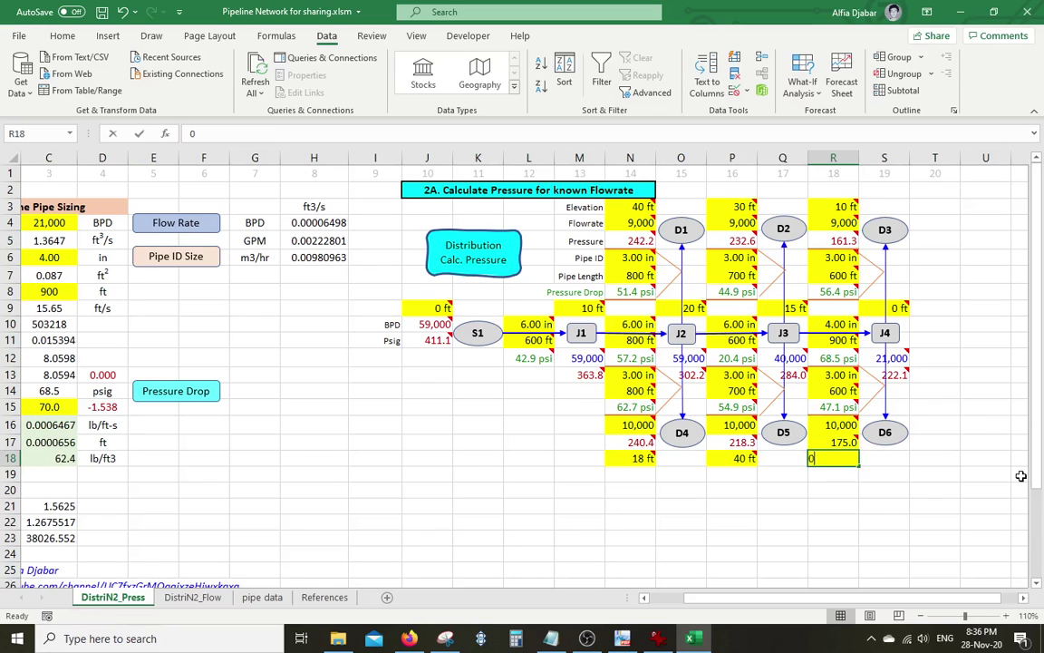
type("25")
key("Return")
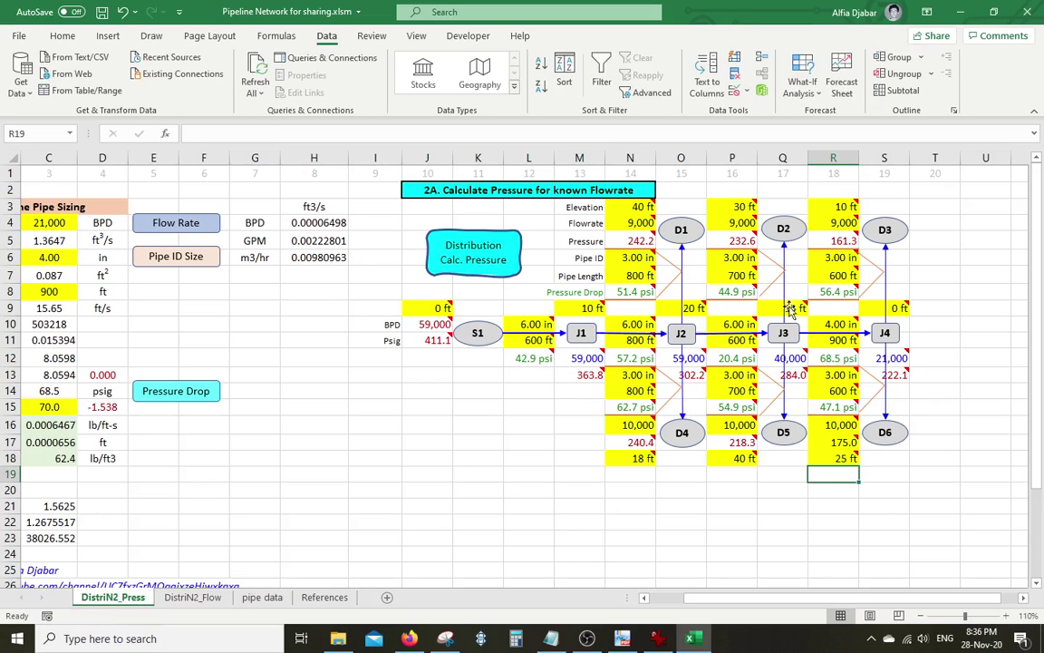
left_click(478, 458)
left_click(465, 252)
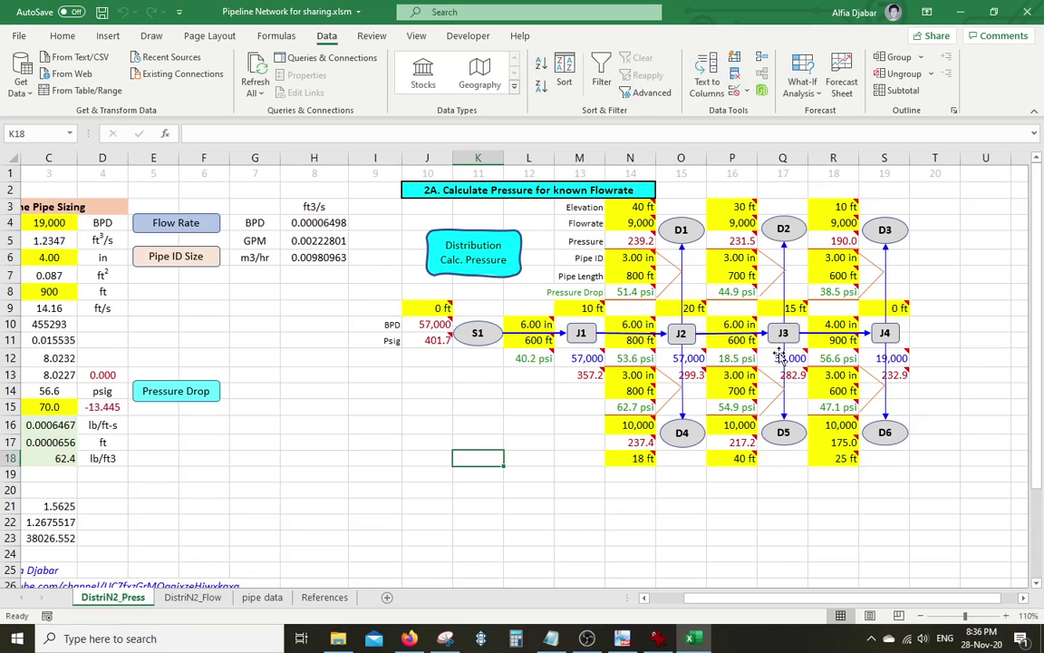
Step: Open the DistriN2_Flow sheet and compare its network layout with the one on the DistriN2_Press sheet
left_click(352, 489)
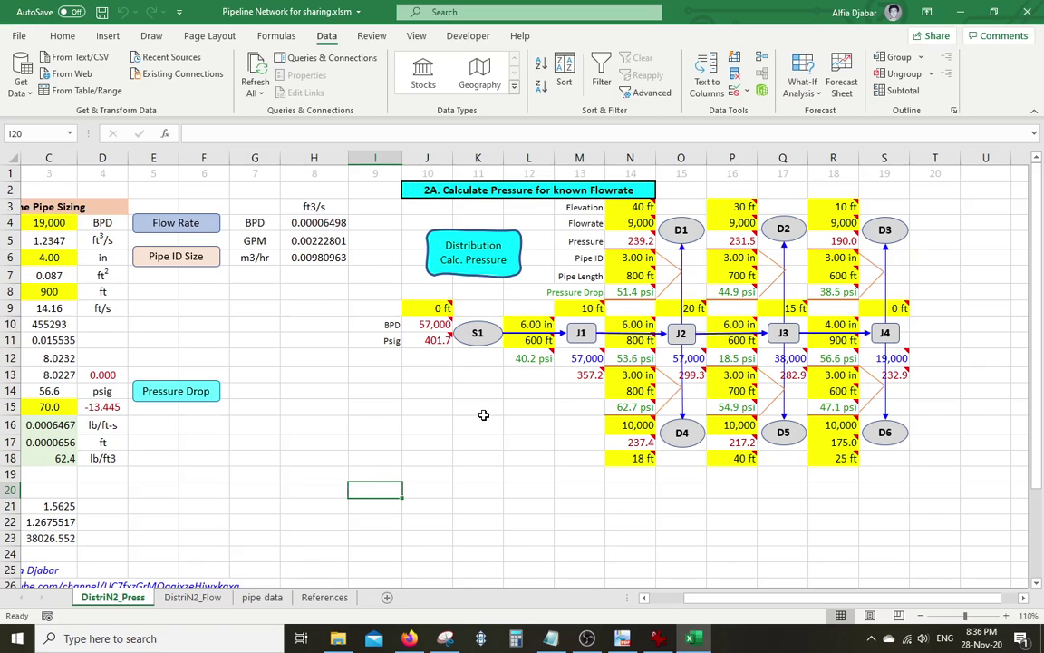
left_click(195, 597)
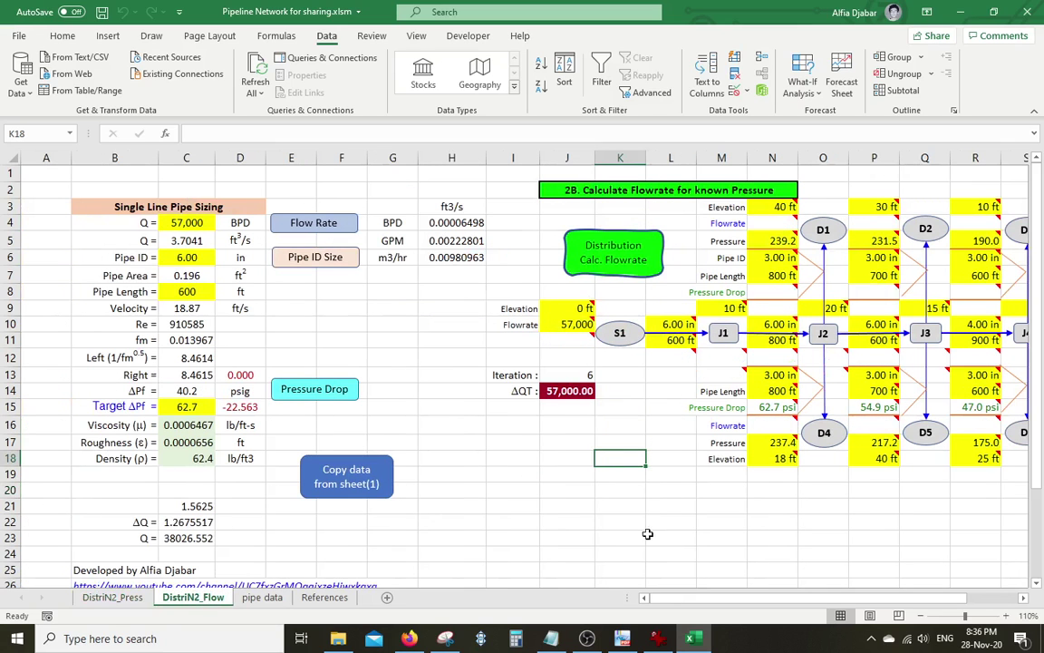
left_click(1022, 600)
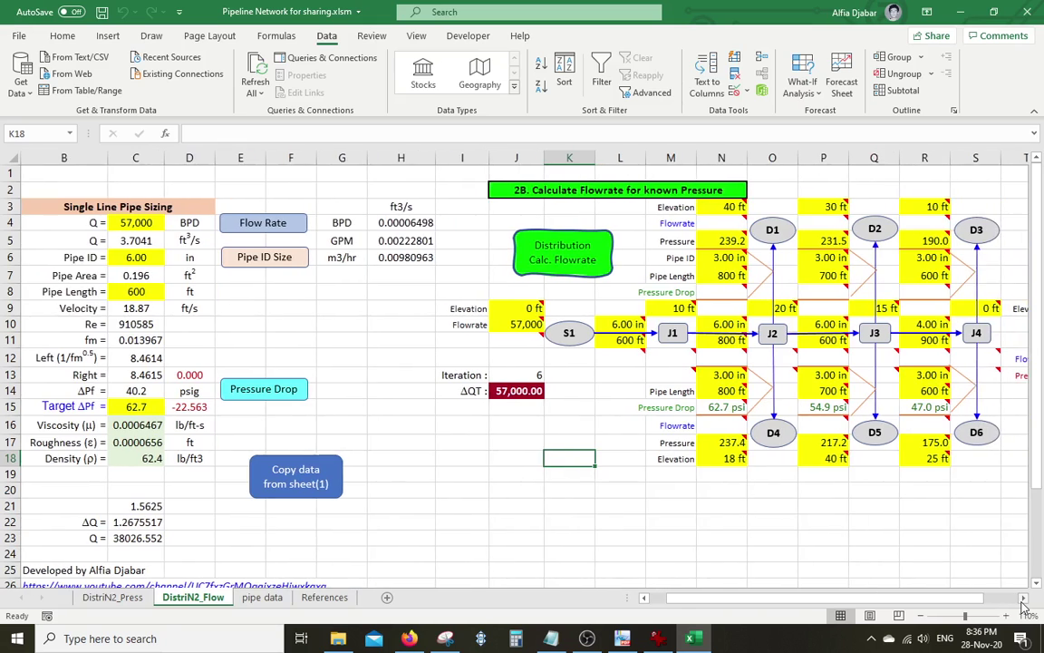
left_click(1022, 599)
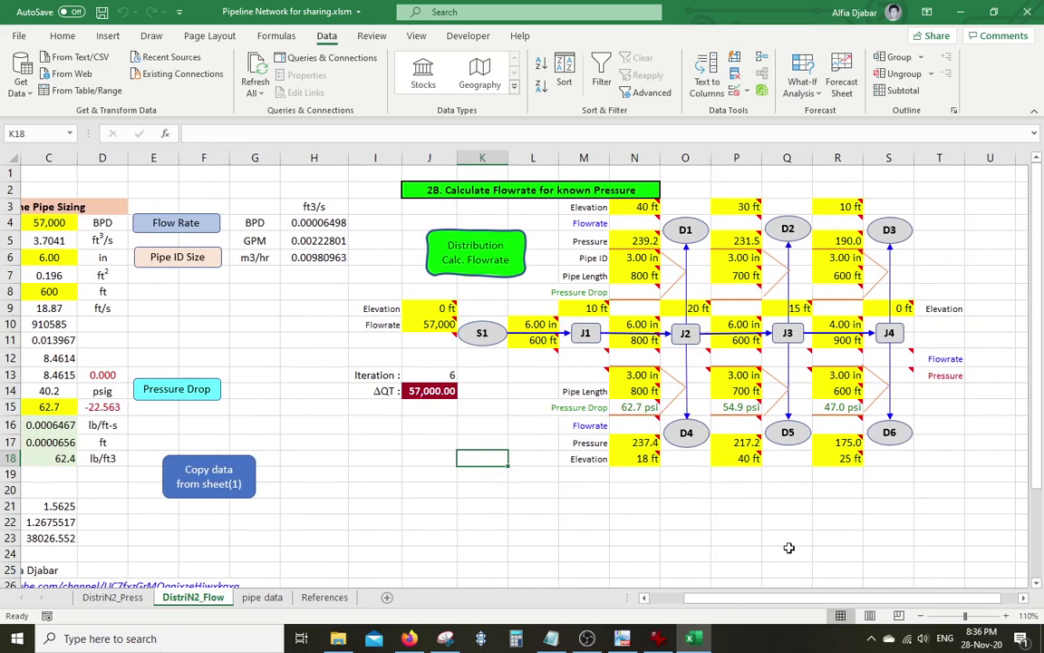
left_click(430, 491)
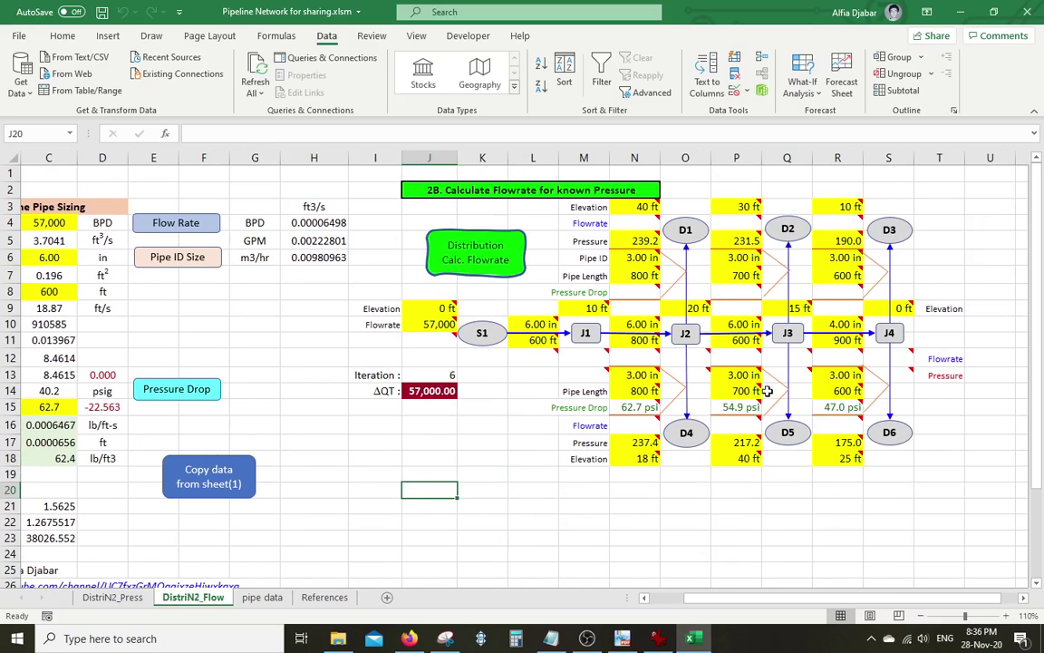
mouse_move(721, 399)
left_click(112, 596)
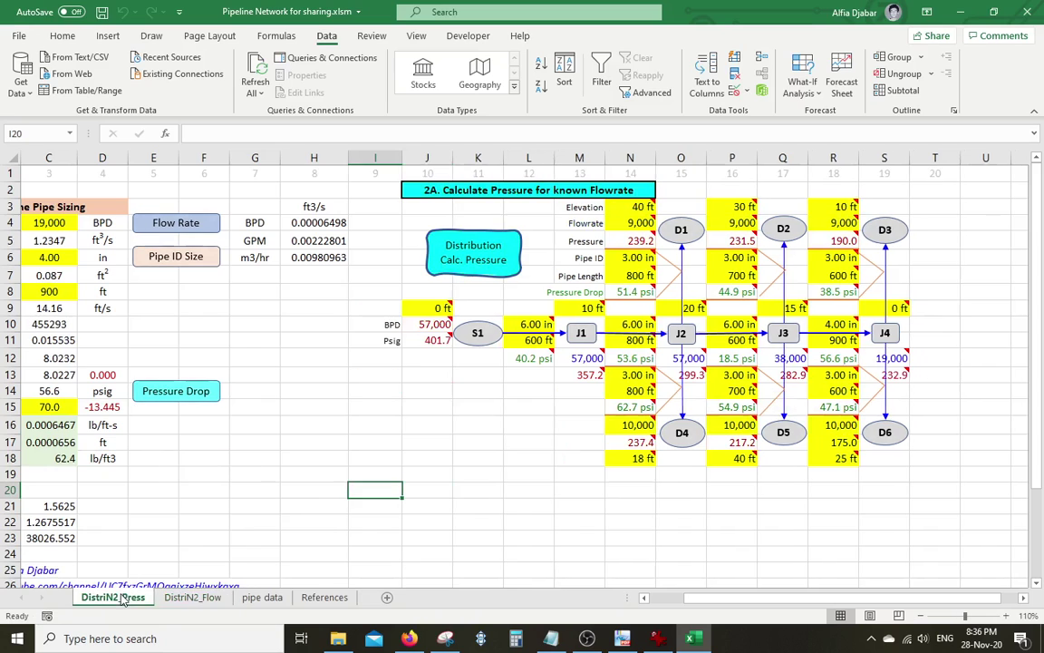
left_click(209, 598)
Step: Examine delivery point D1's elevation, flow rate and pressure cells in the network for known pressure
mouse_move(736, 299)
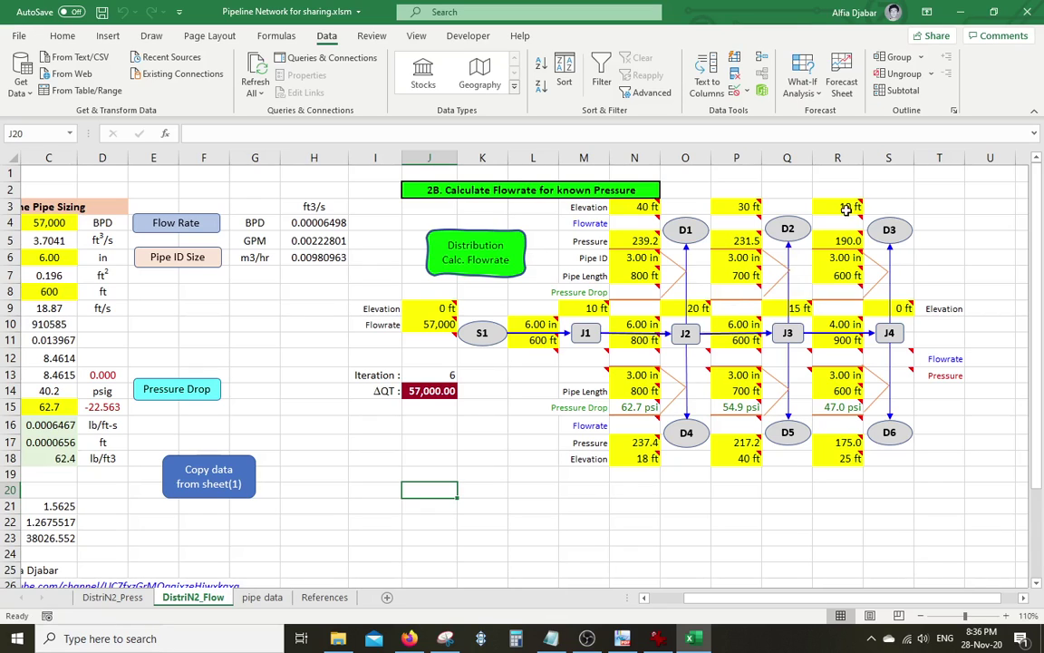
mouse_move(842, 220)
left_click(634, 223)
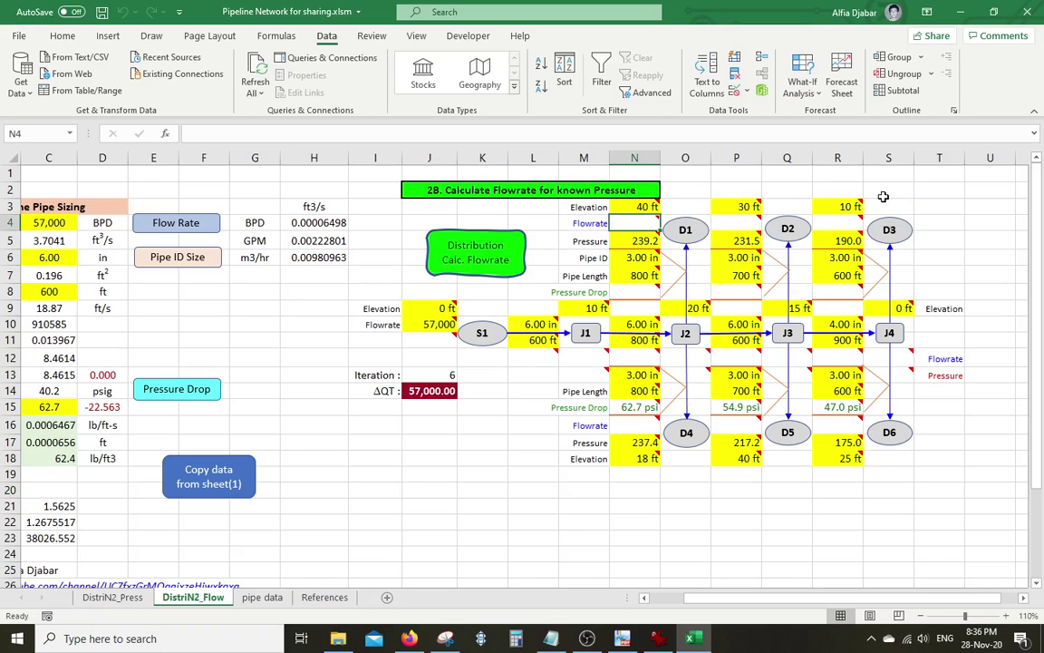
left_click(633, 207)
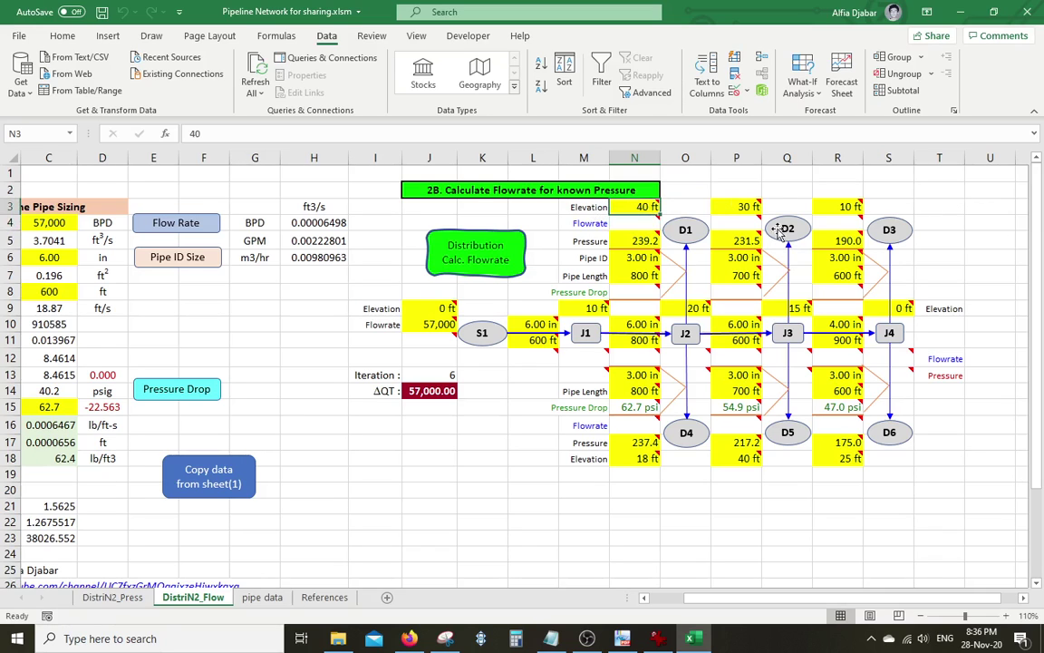
key("Down")
key("Down")
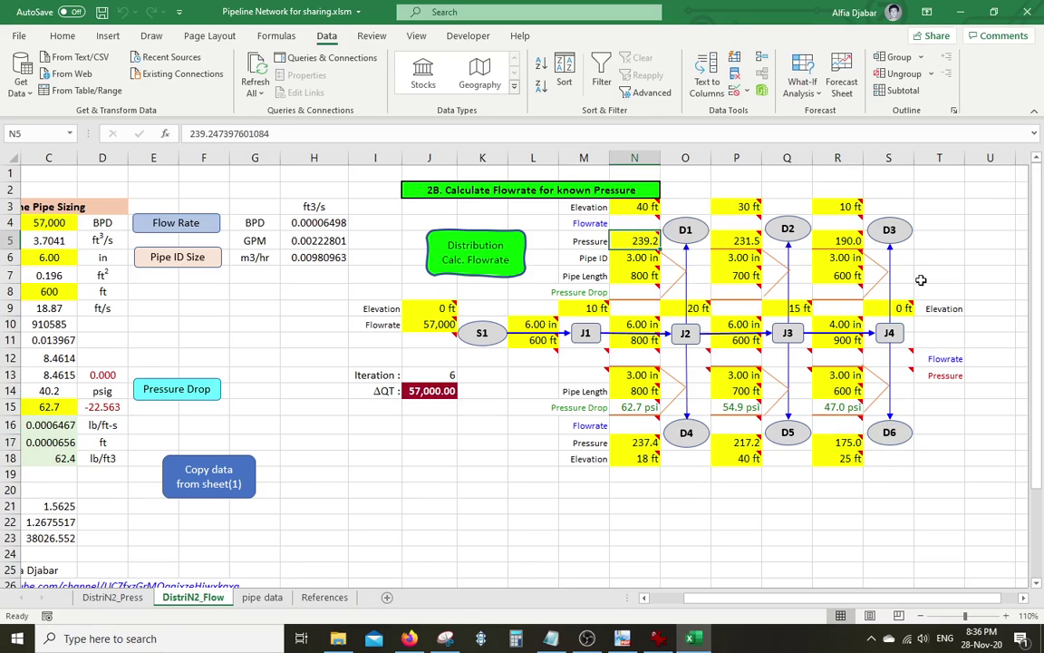
Step: Set delivery point D1's pressure to 200 psig and D2's pressure to 220 psig
type("200")
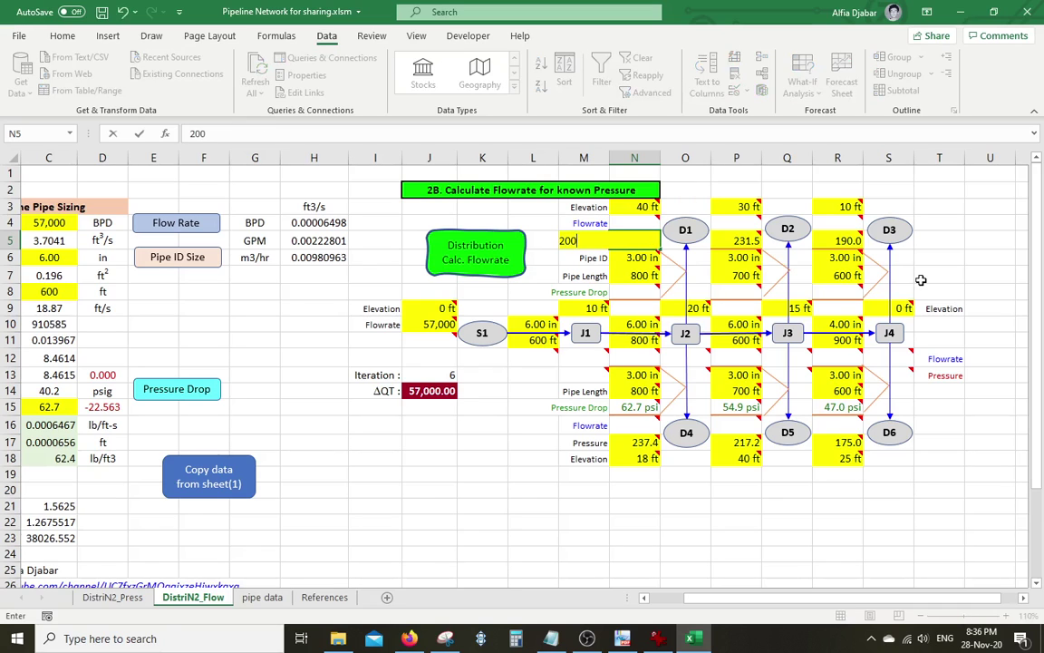
key("Return")
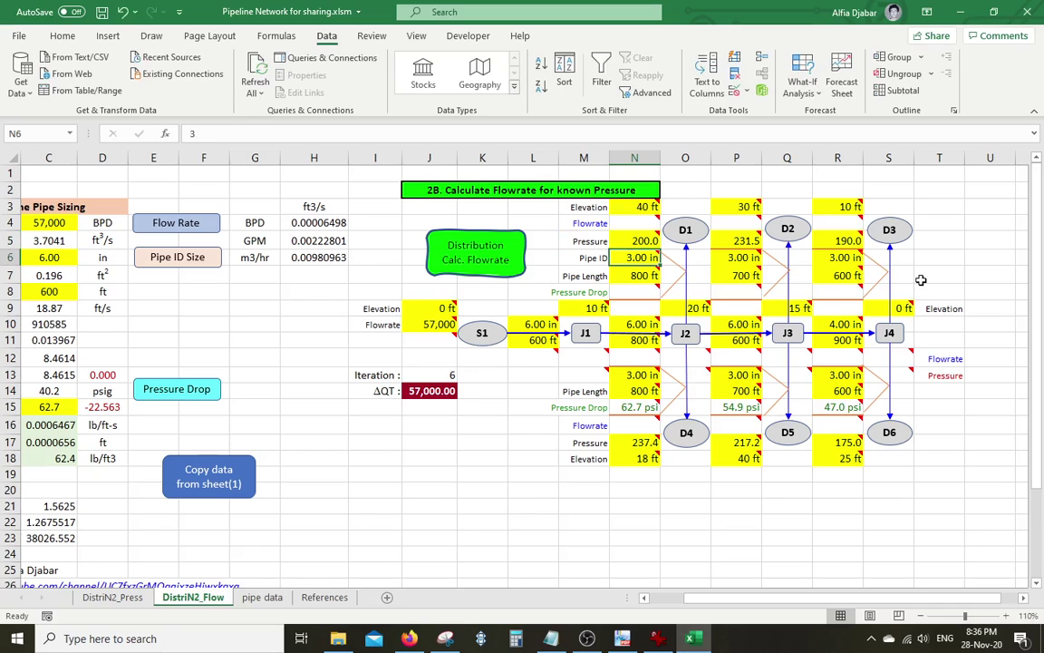
left_click(739, 240)
type("220")
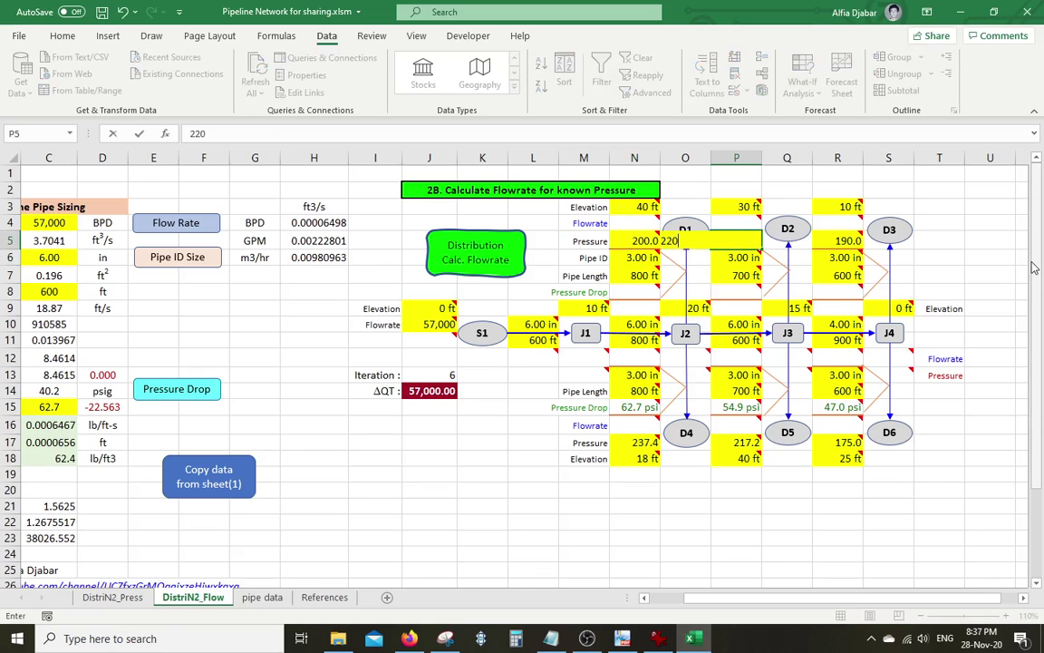
key("Return")
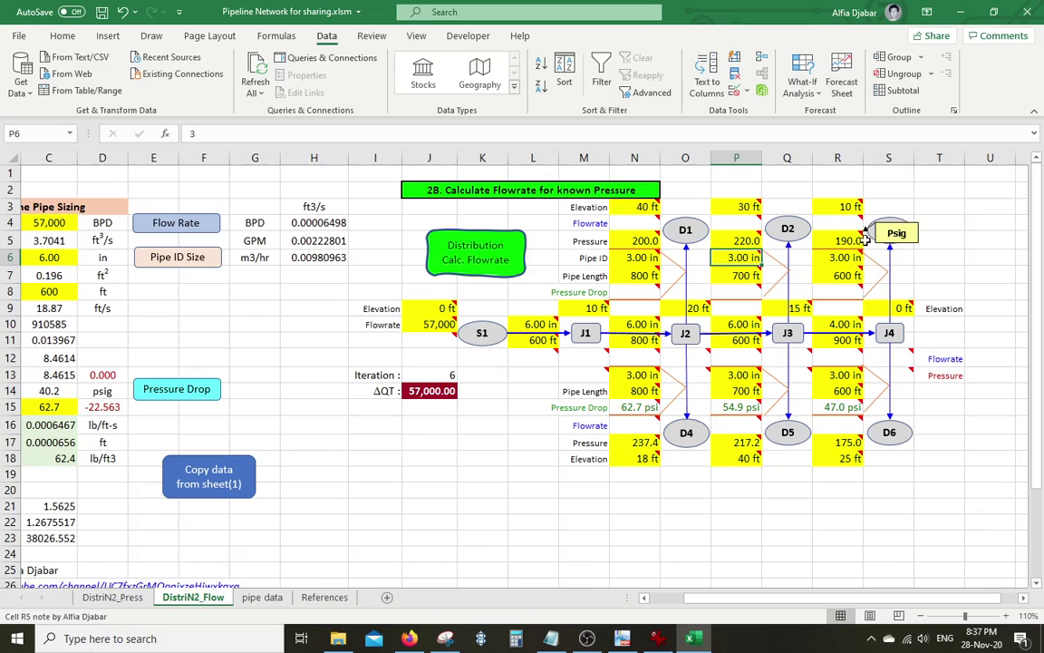
Step: Set delivery point D4's pressure to 235 psig and D5's pressure to 200 psig
left_click(646, 442)
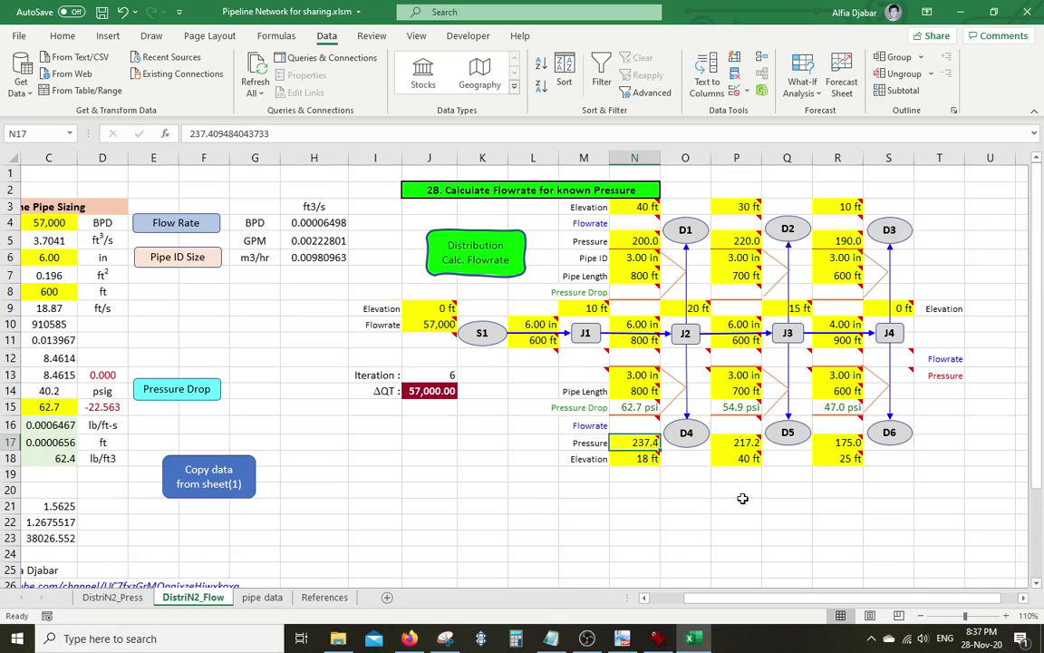
type("235")
key("Return")
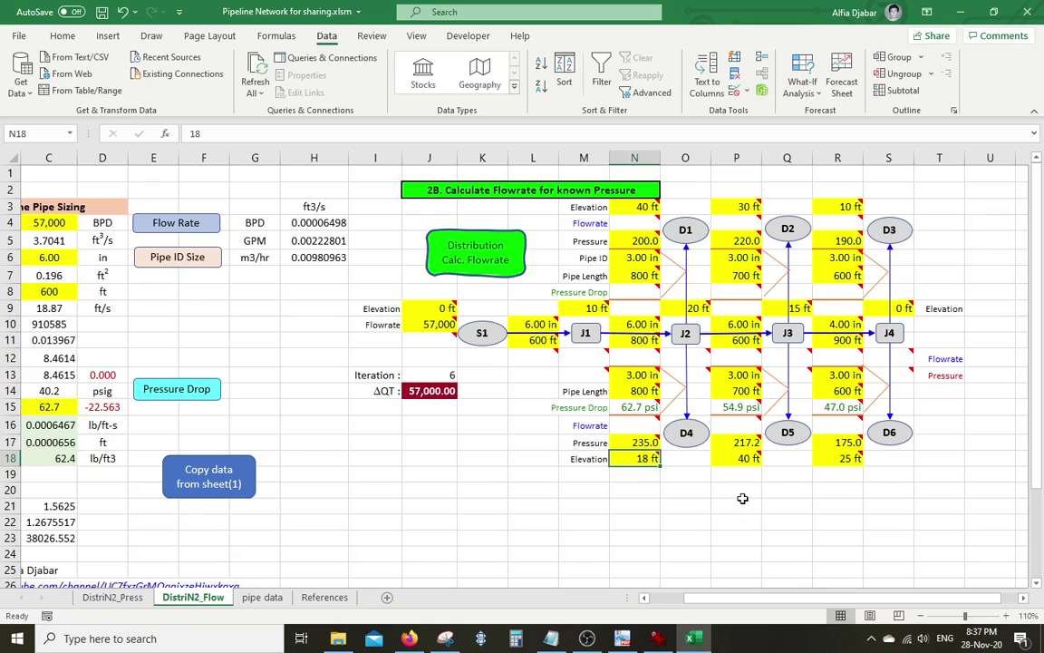
left_click(742, 443)
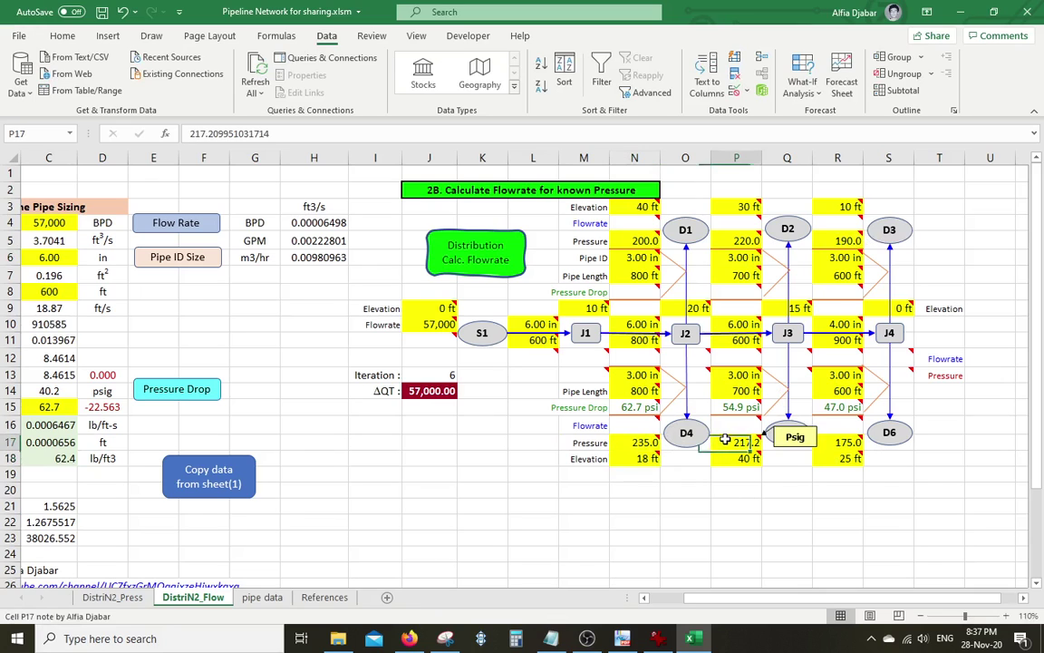
type("2")
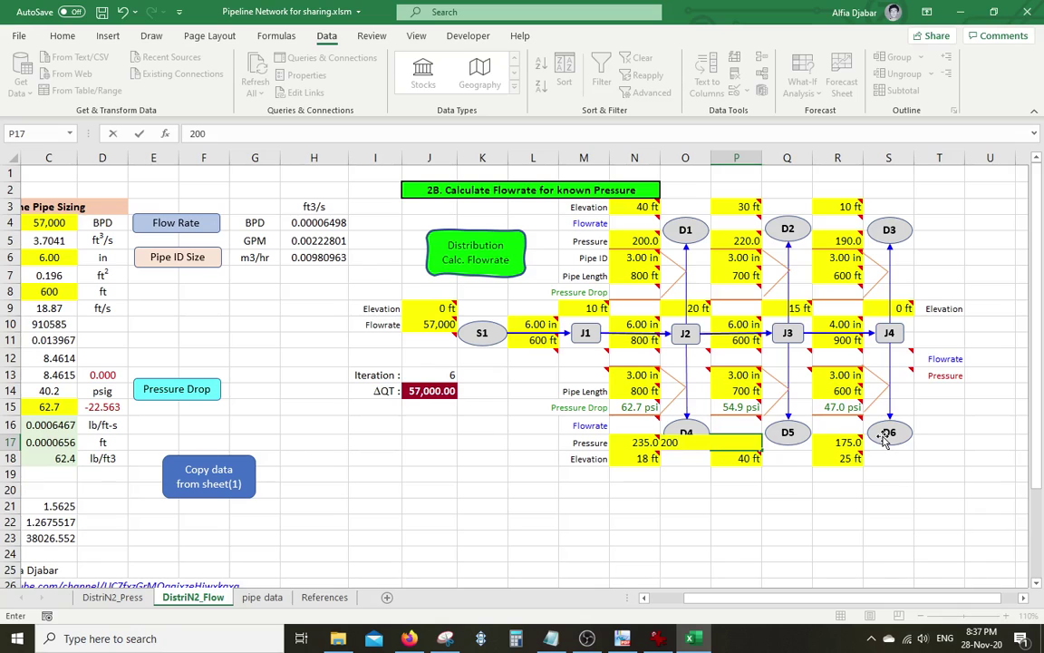
type("00")
key("Return")
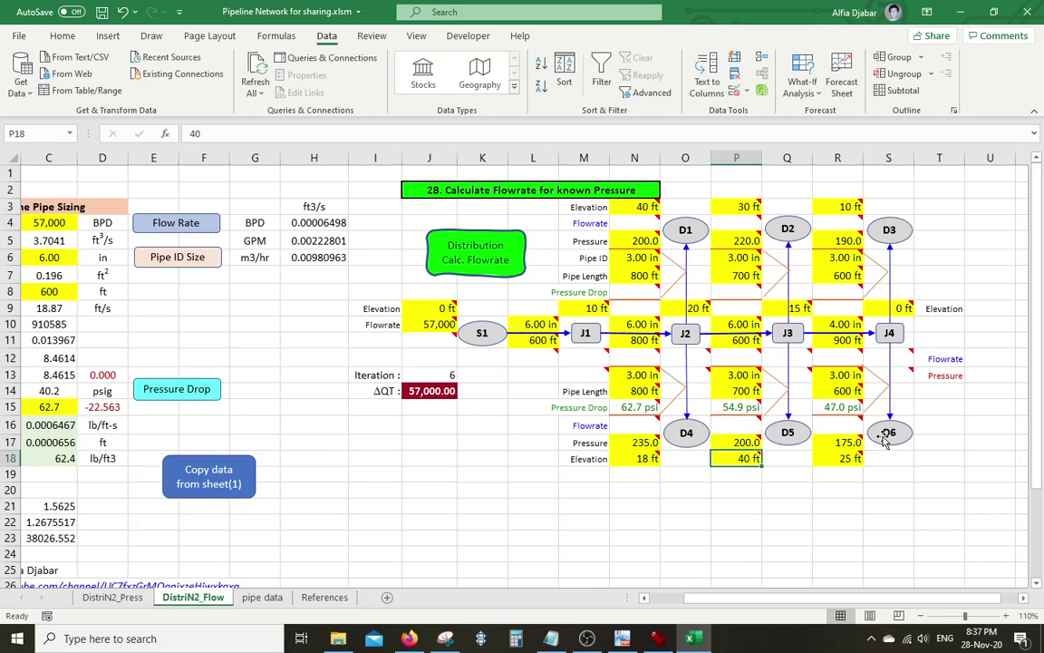
Step: Set delivery point D3's pressure to 195 psig and calculate the distribution flow rates
left_click(834, 243)
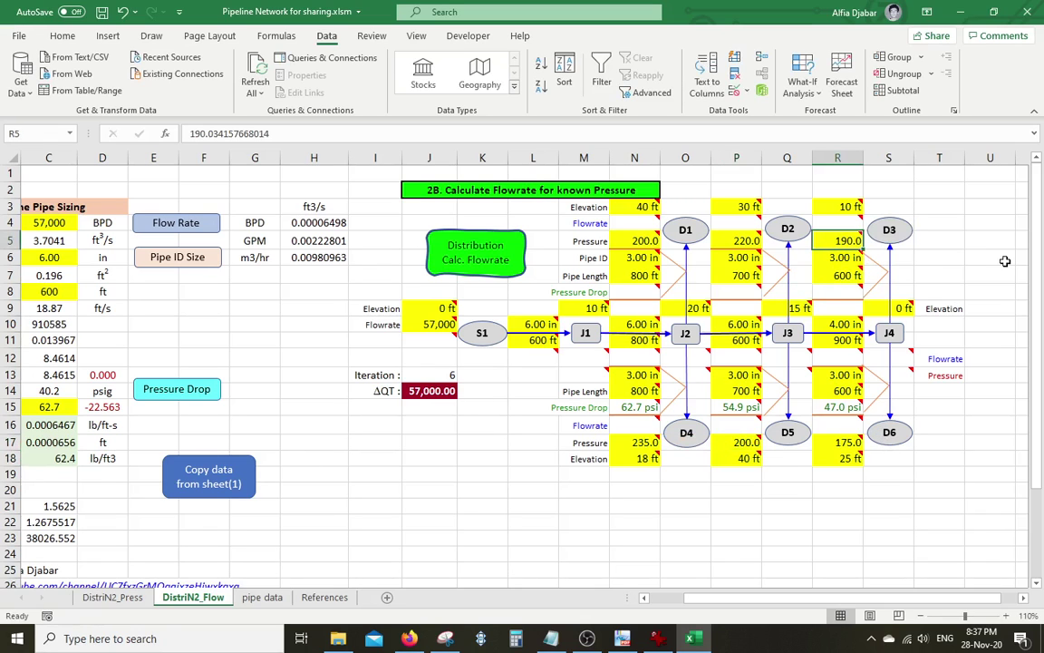
type("1")
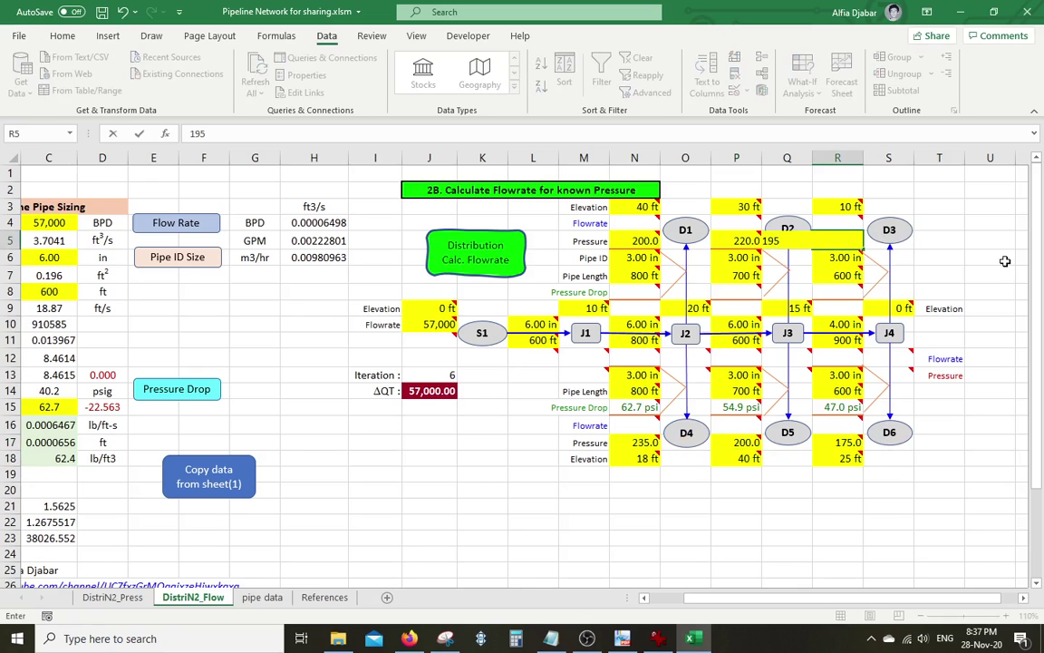
type("95")
key("Return")
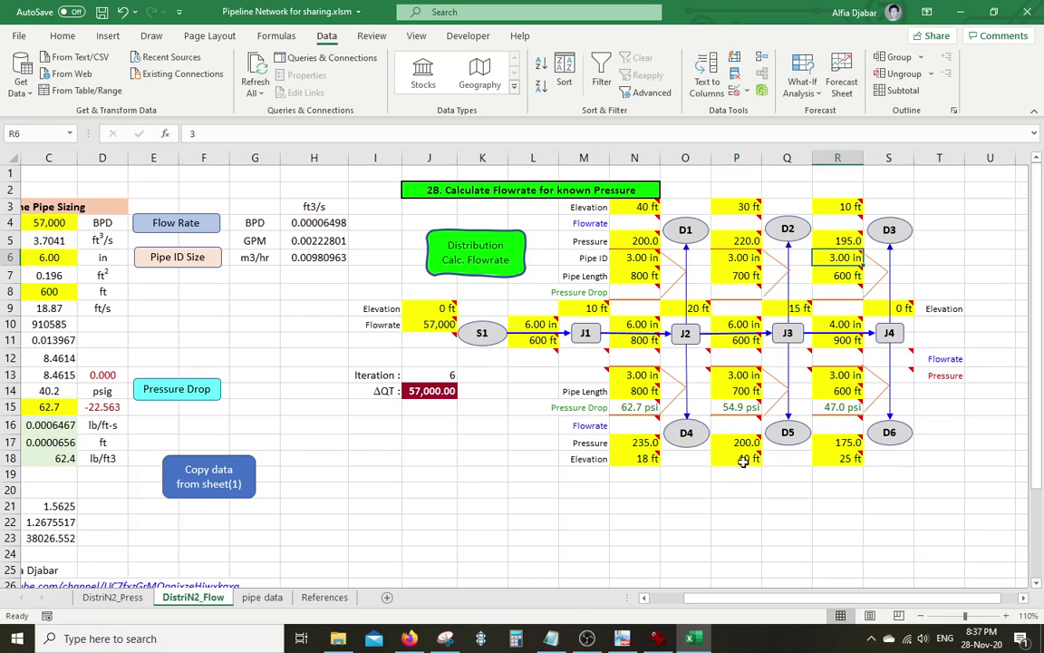
left_click(482, 489)
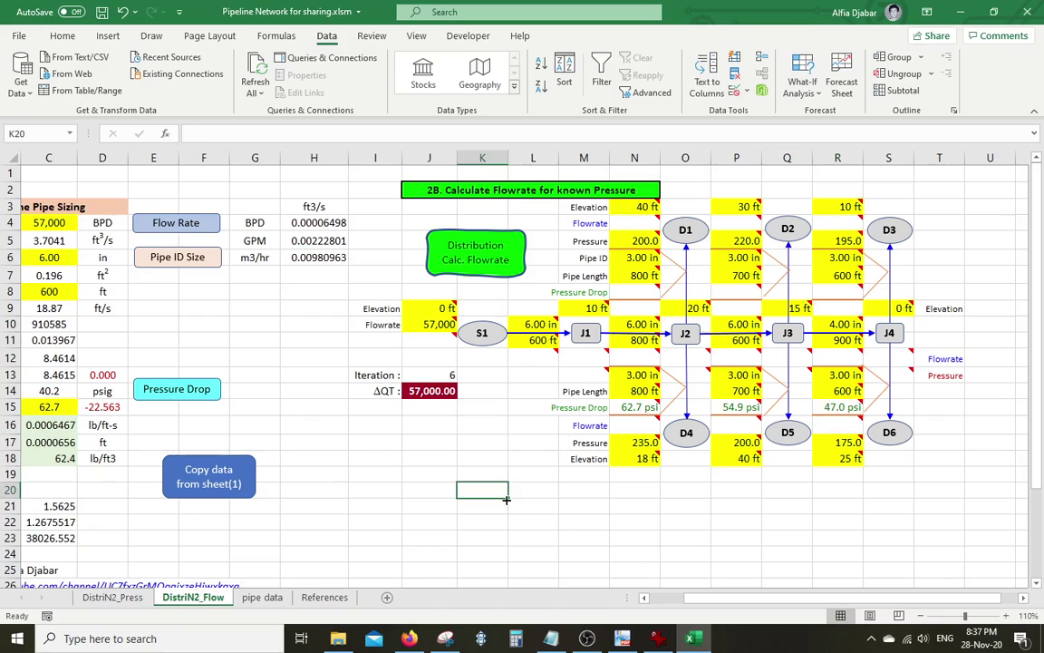
left_click(482, 270)
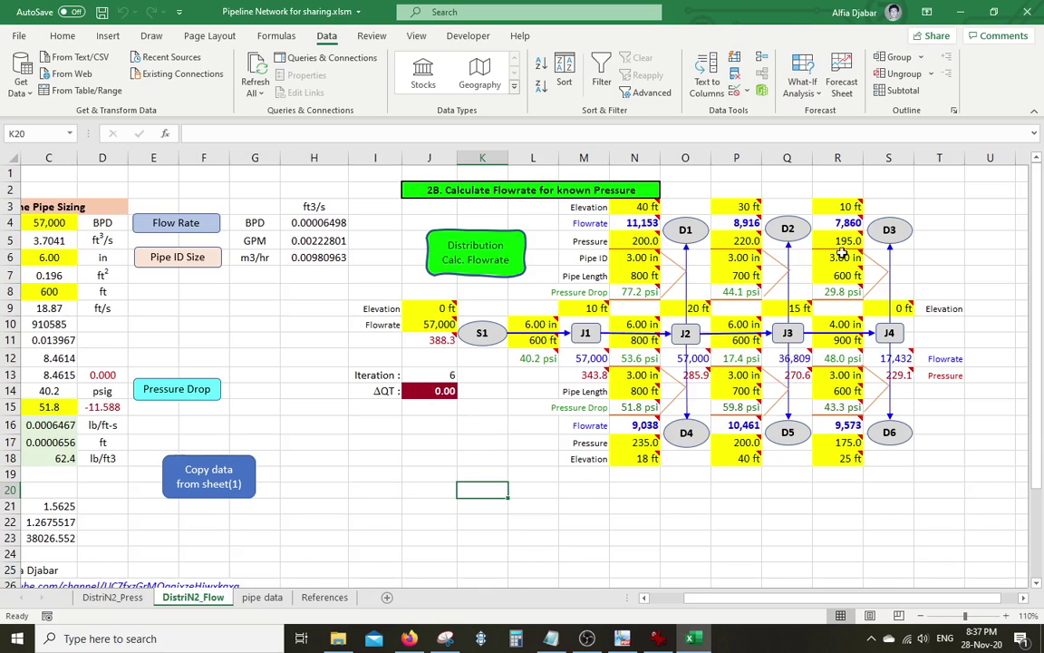
Step: Examine the calculated flow rates at the delivery points and compare them with the DistriN2_Press sheet
mouse_move(845, 223)
mouse_move(652, 222)
left_click(362, 475)
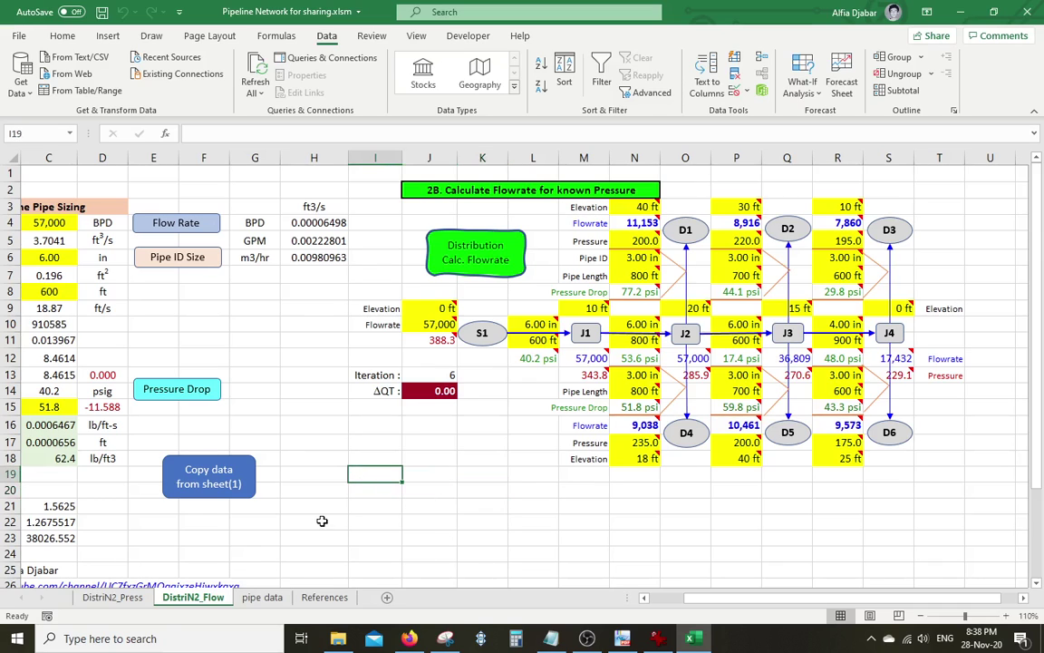
left_click(107, 598)
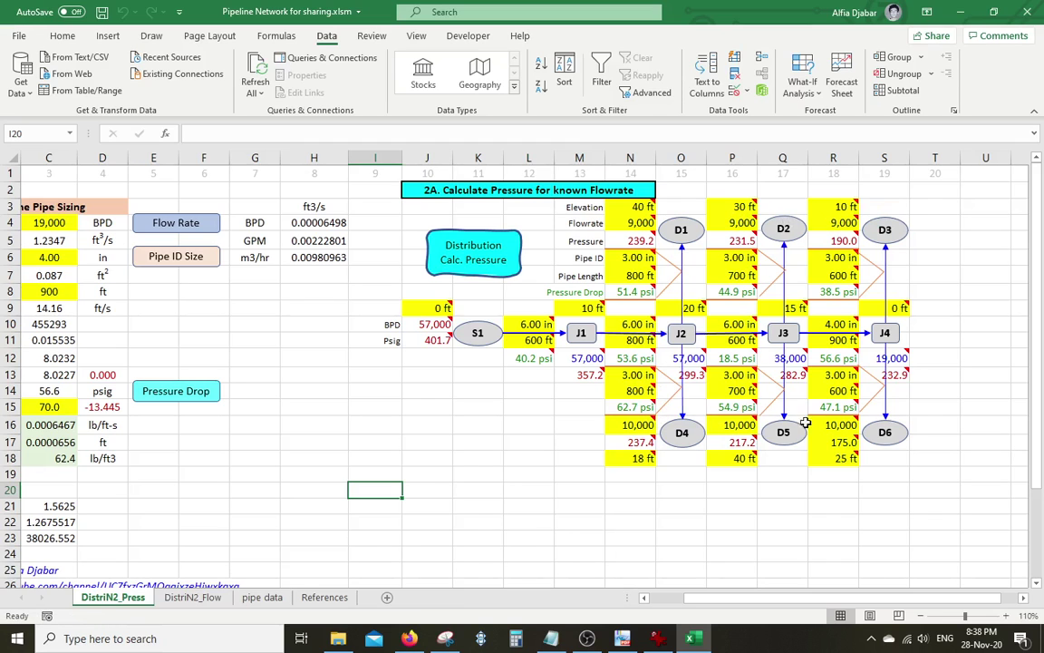
left_click(194, 599)
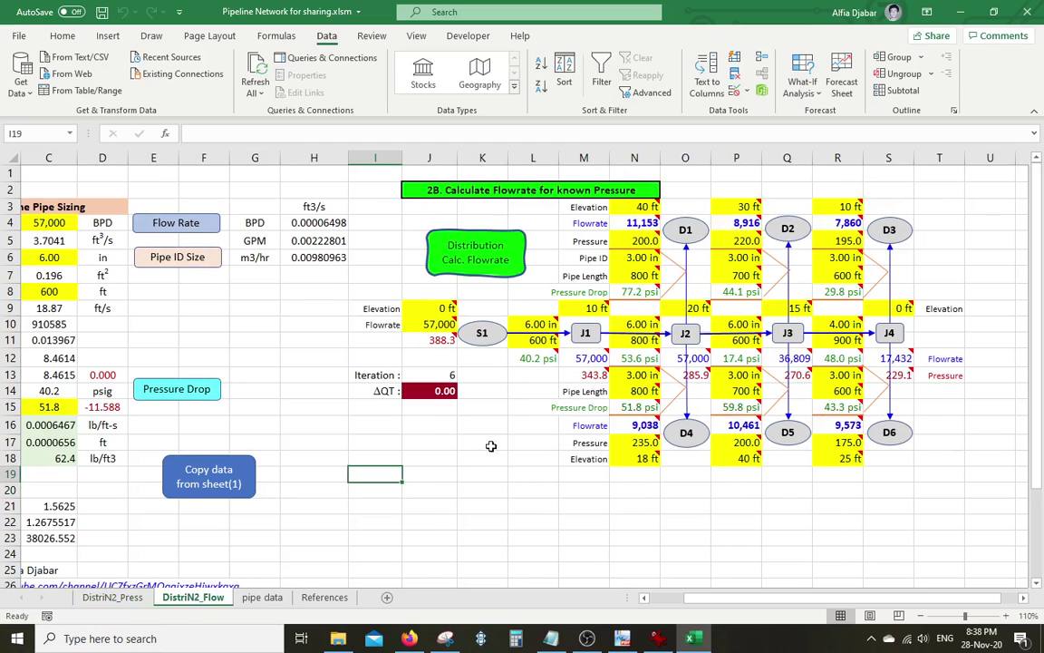
Step: Copy the data from sheet(1) into the DistriN2_Flow network and clear the flow rates of delivery points D1 to D6
left_click(207, 492)
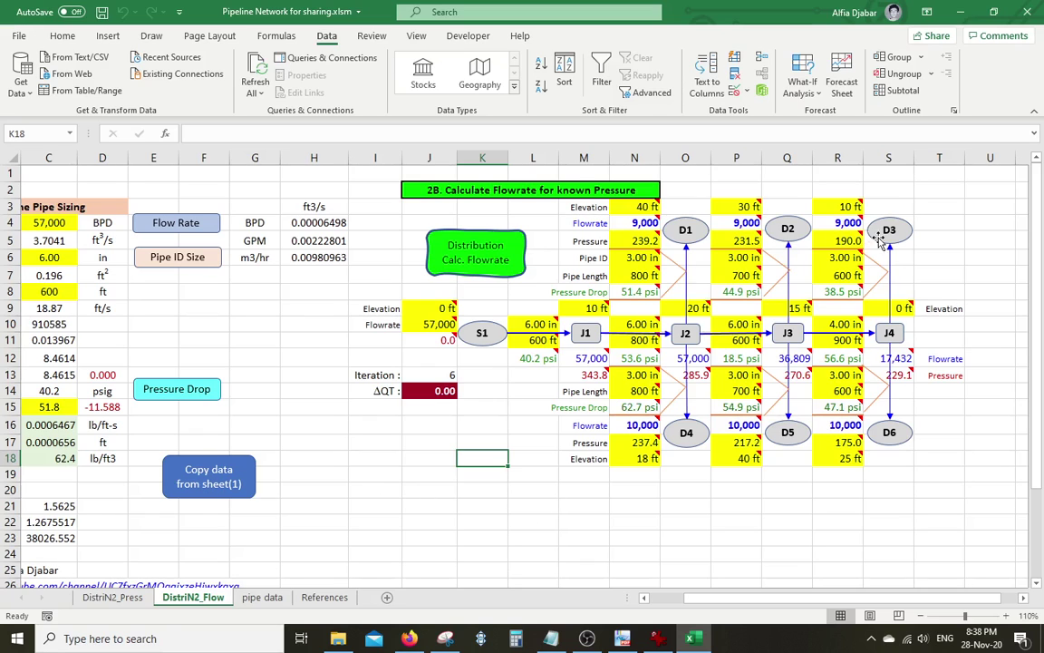
left_click(646, 223)
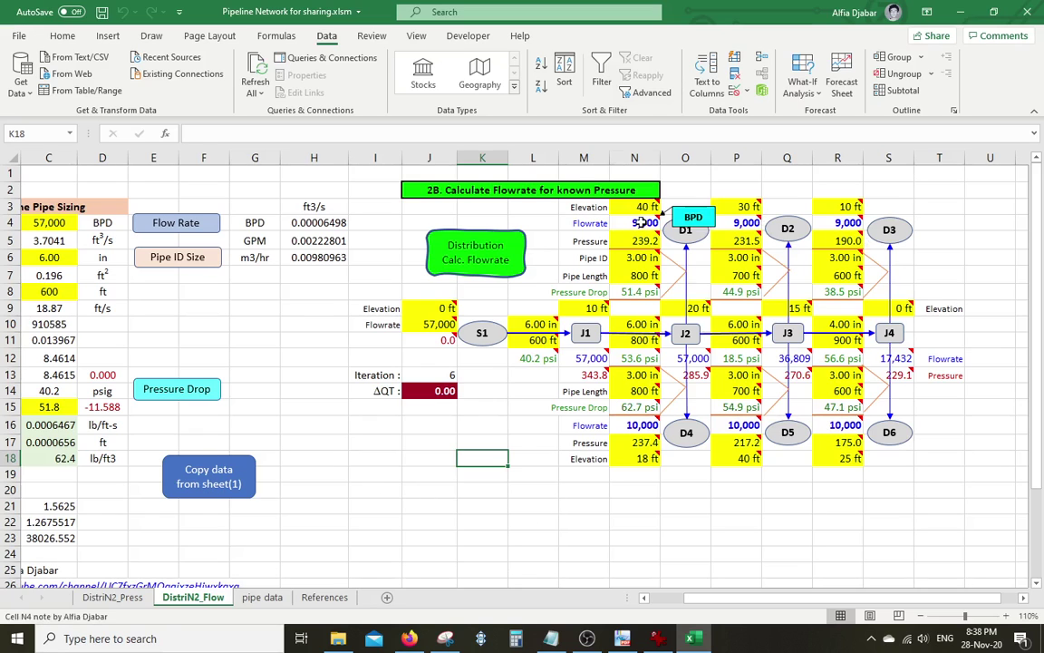
left_click(743, 223)
left_click_drag(645, 223, 830, 220)
key("Delete")
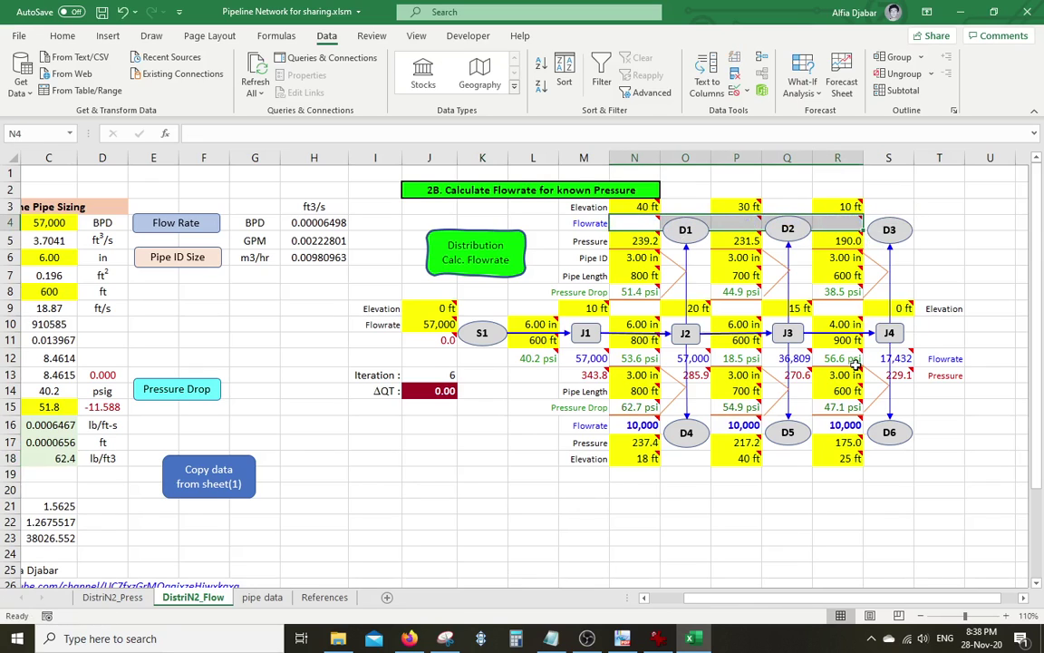
left_click_drag(651, 423, 852, 424)
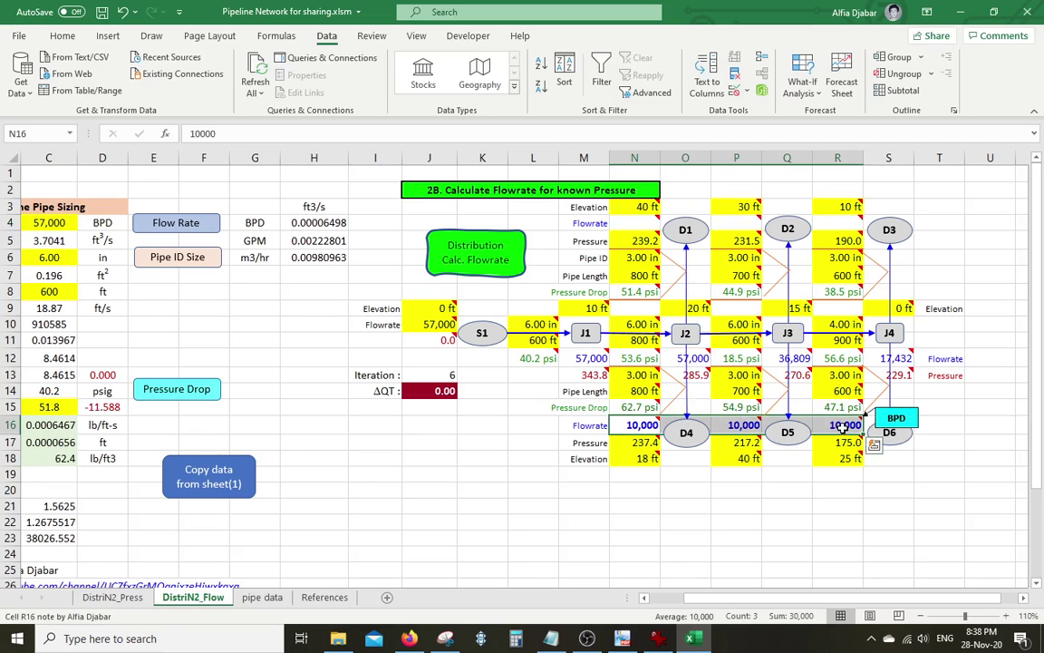
key("Delete")
Step: Clear the main line's flow rates and pressure drops, and the pressure drops of the D1, D2 and D3 branches
left_click_drag(535, 358, 869, 361)
key("Delete")
left_click_drag(639, 292, 852, 292)
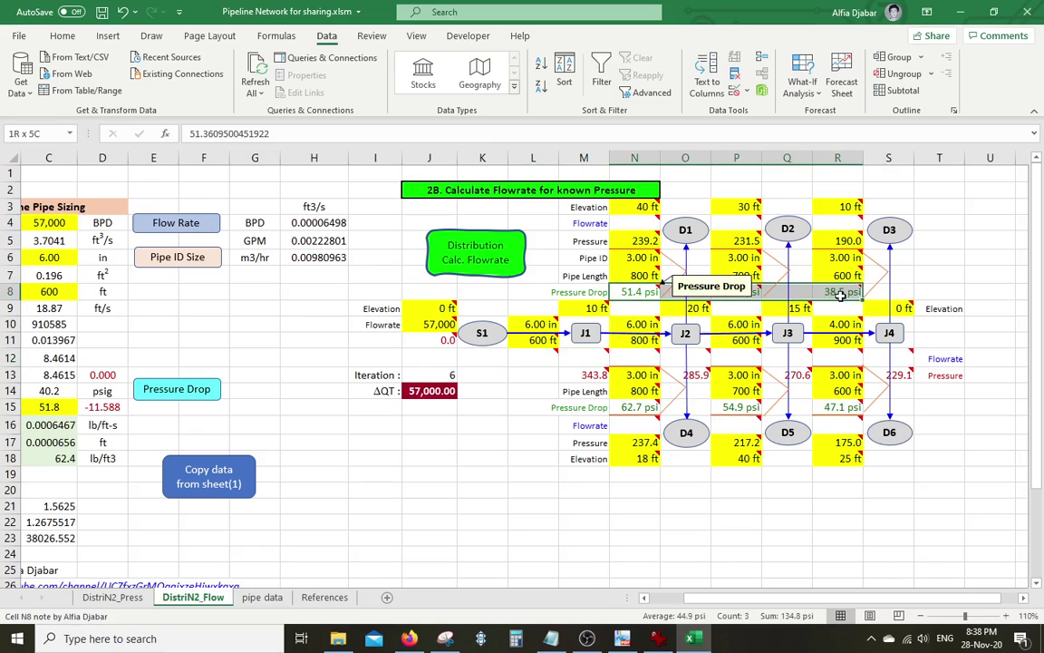
key("Delete")
Step: Clear the calculated pressures at junctions J1, J2, J3 and J4
left_click(587, 375)
key("Delete")
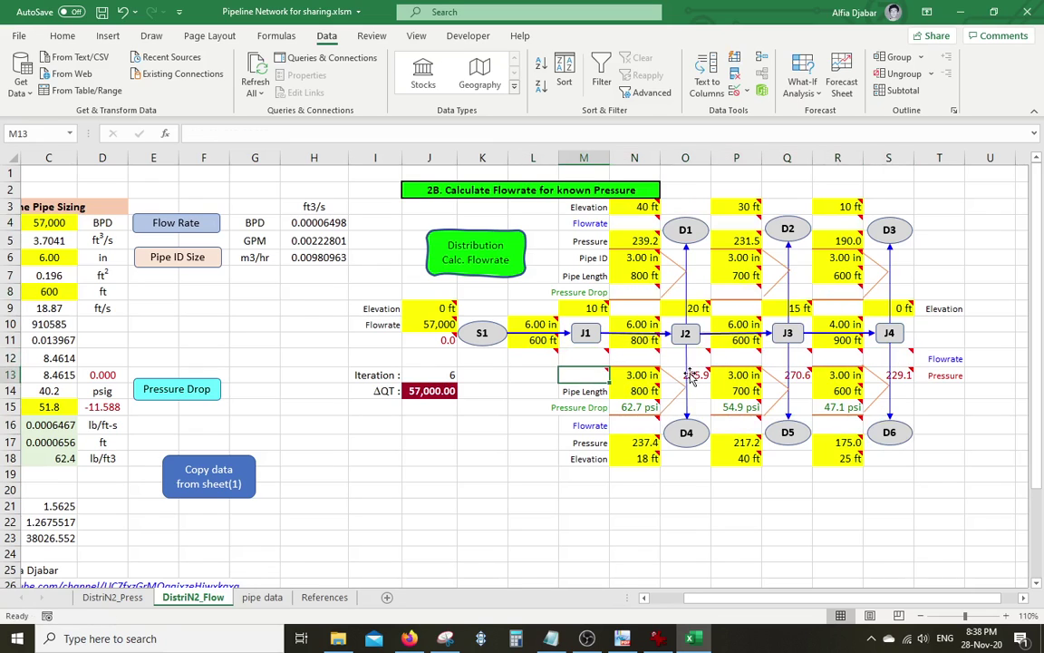
left_click(691, 377)
key("Delete")
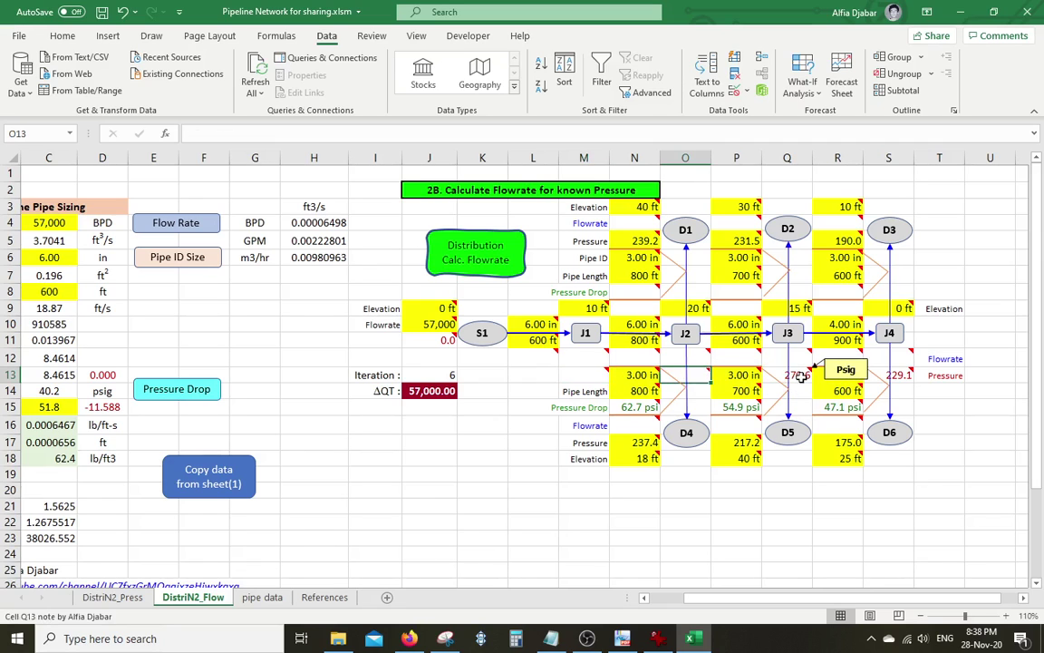
left_click(787, 375)
key("Delete")
left_click(890, 377)
key("Delete")
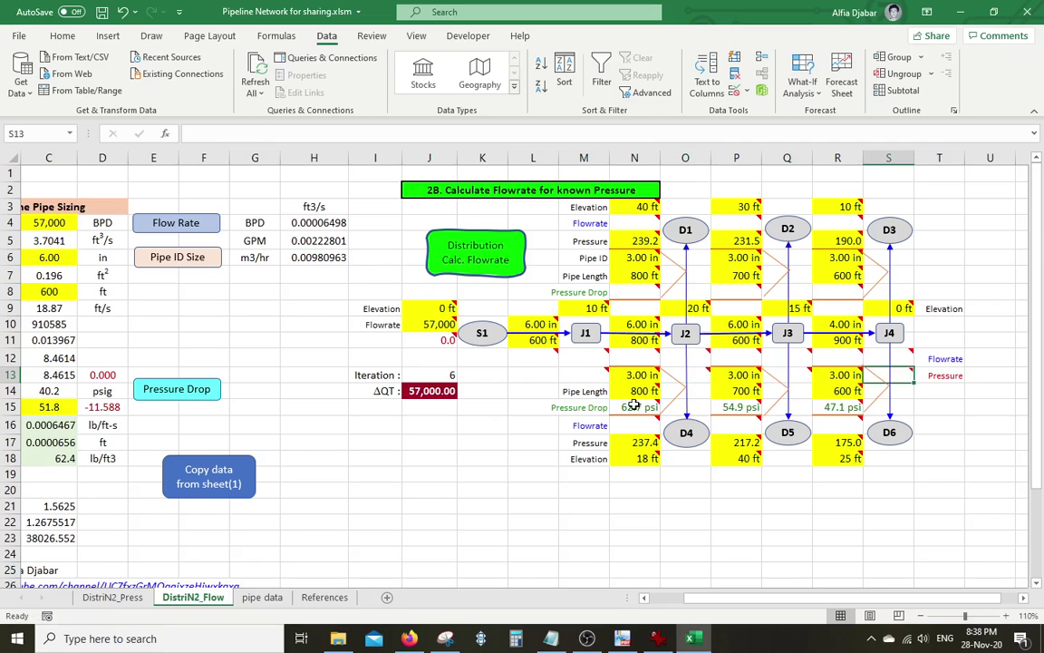
Step: Clear the pressure drops of the D4, D5 and D6 branches
left_click(648, 407)
left_click_drag(648, 407, 836, 404)
key("Delete")
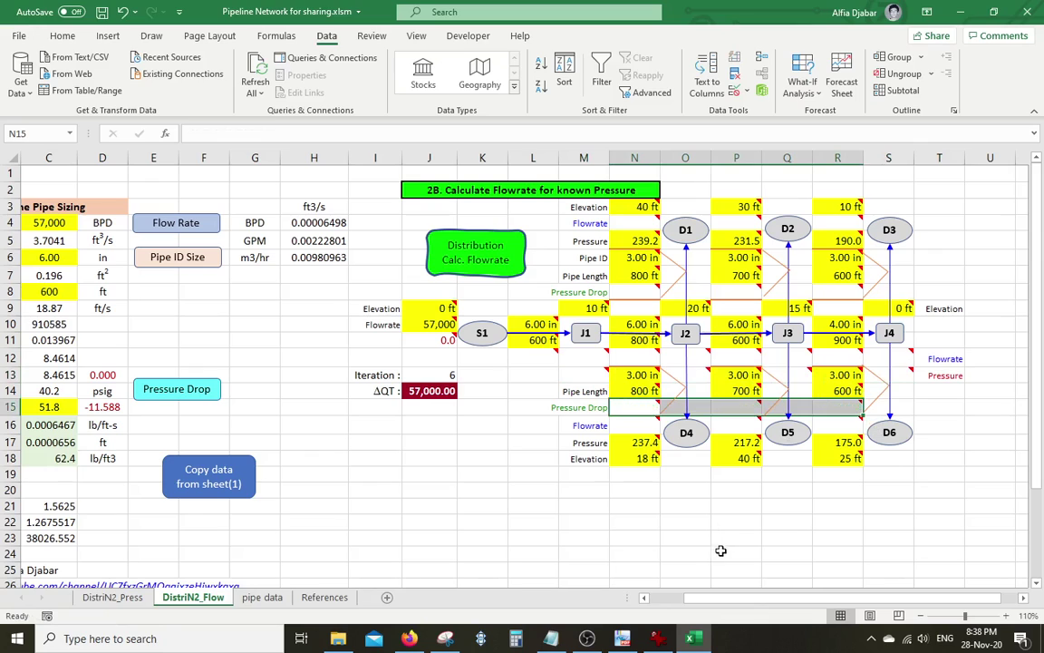
left_click(693, 541)
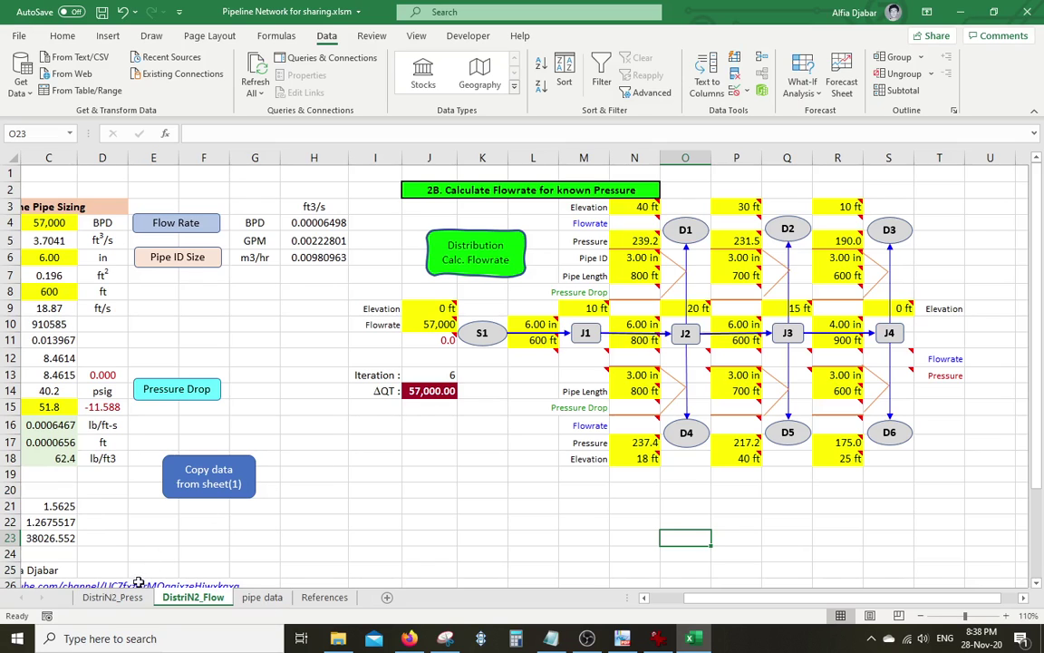
Step: Check S1's pressure and D1's flow rate on the DistriN2_Press sheet, and calculate the distribution flow rates on DistriN2_Flow
left_click(113, 597)
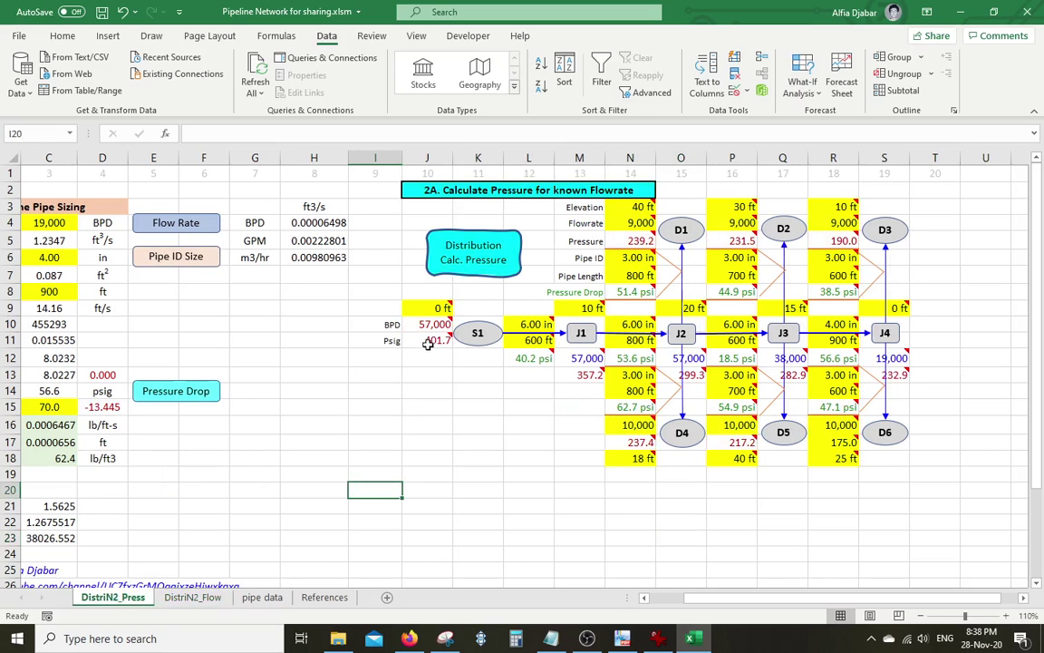
mouse_move(426, 340)
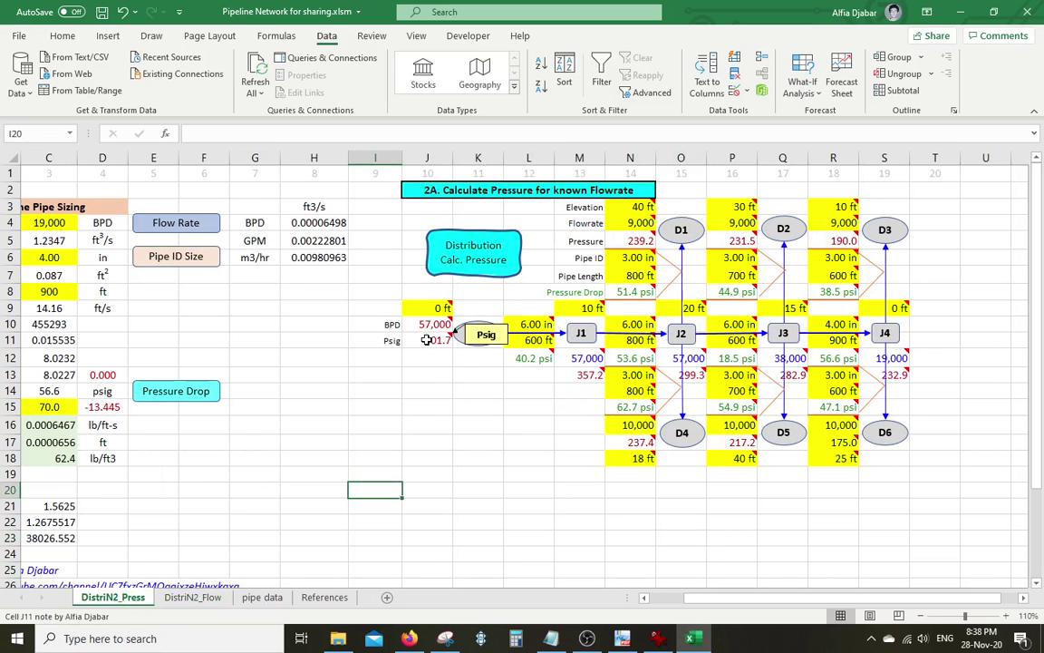
left_click(637, 222)
left_click(192, 597)
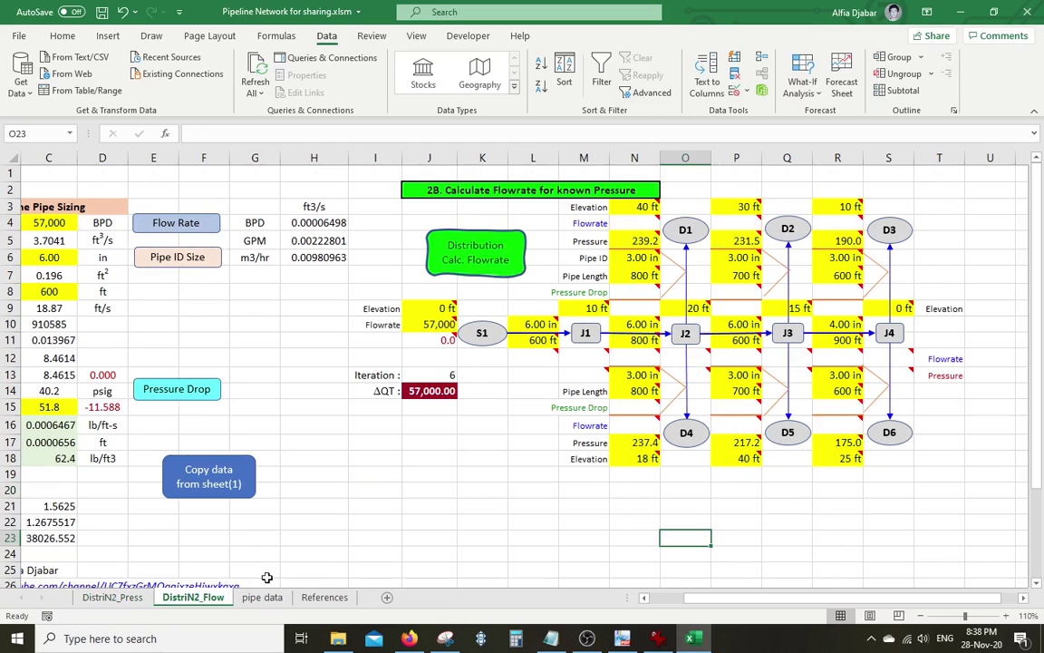
left_click(478, 260)
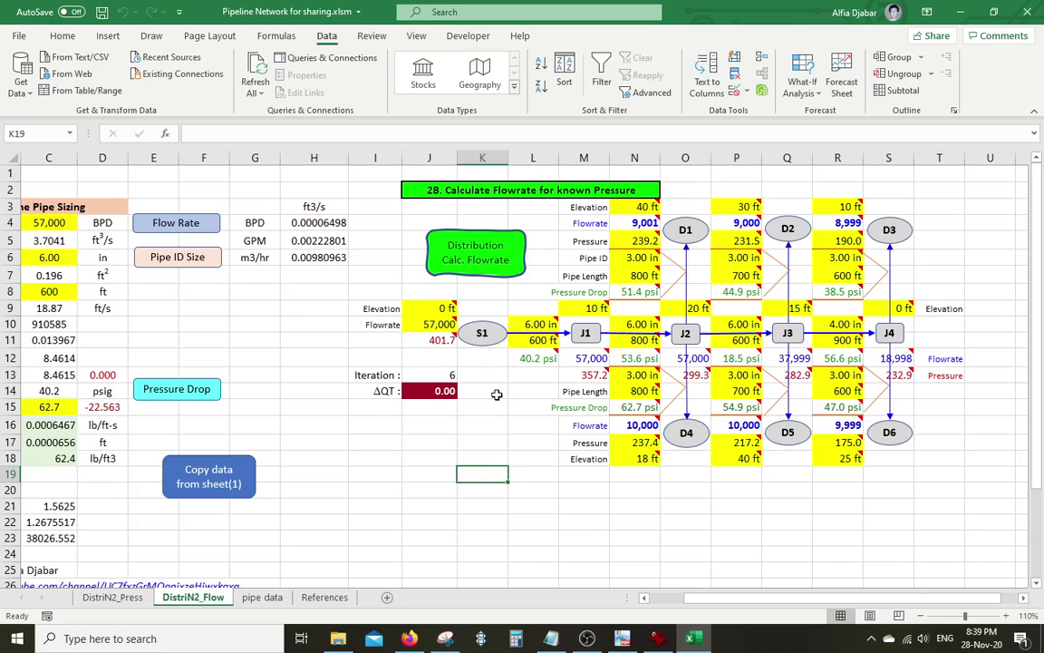
Step: Compare the calculated network with the known-flow-rate screenshot in IrfanView, and inspect D3's unrounded flow rate in the worksheet
mouse_move(822, 292)
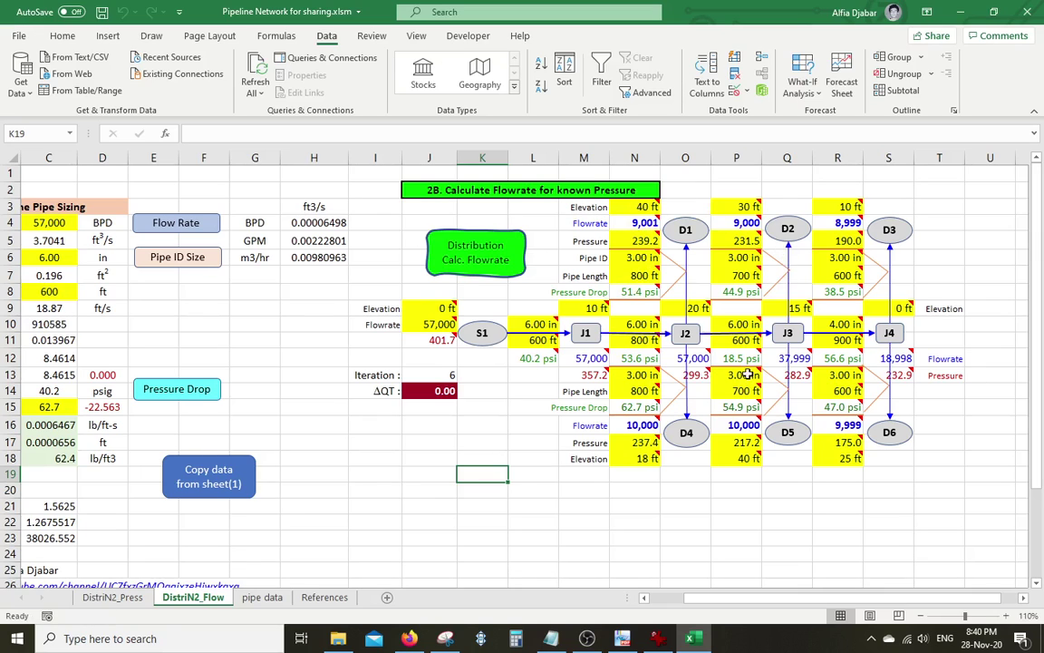
left_click(659, 638)
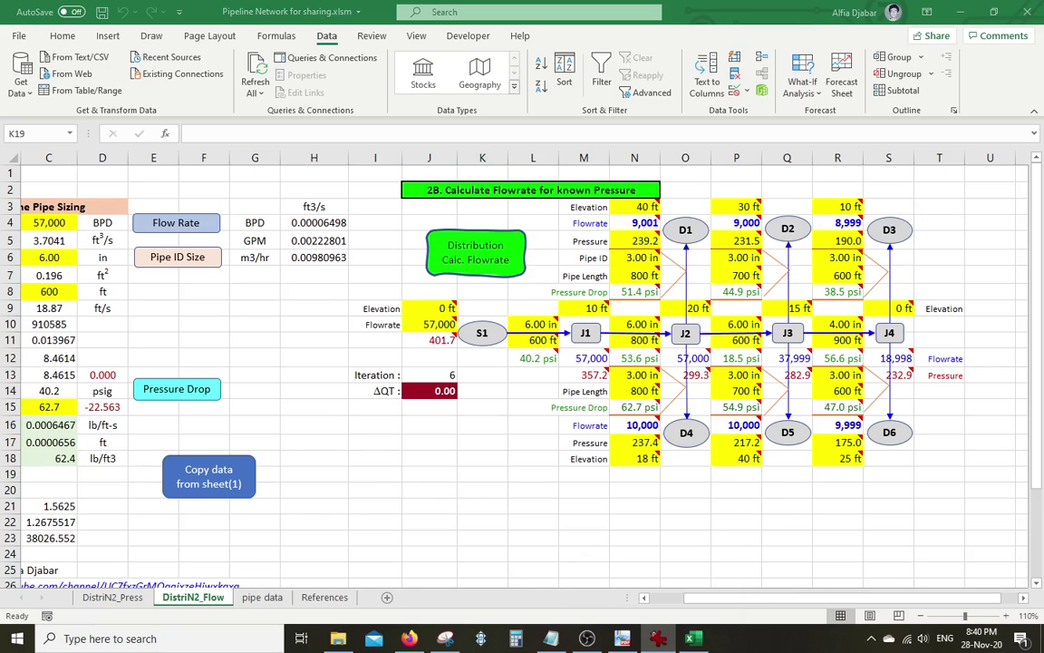
mouse_move(367, 184)
left_mouse_down()
mouse_move(356, 193)
mouse_move(357, 164)
left_mouse_up()
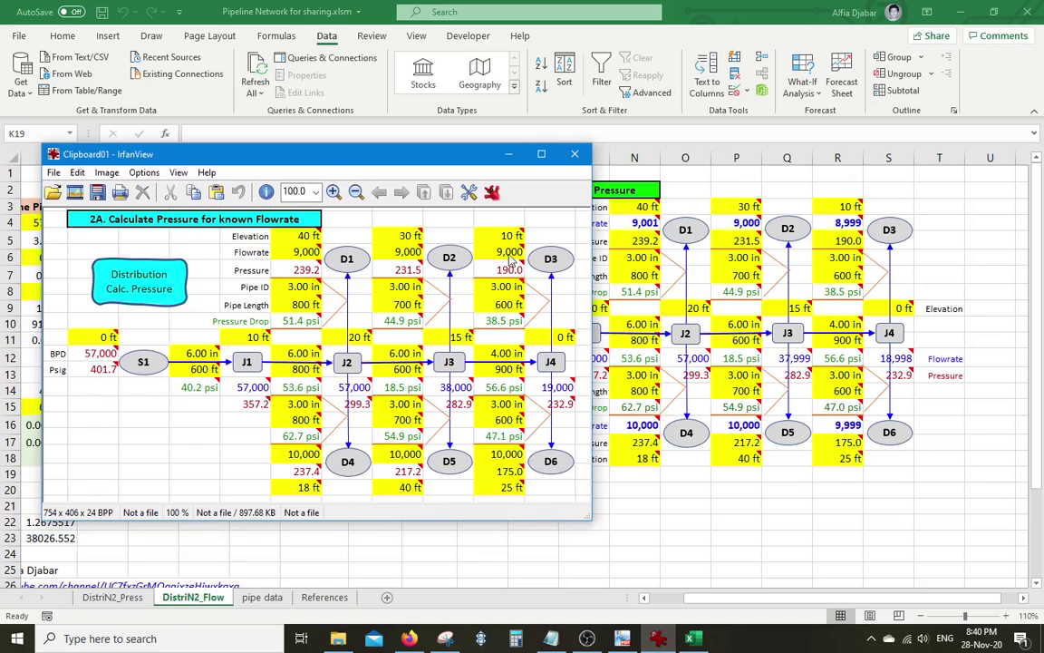
left_click(835, 223)
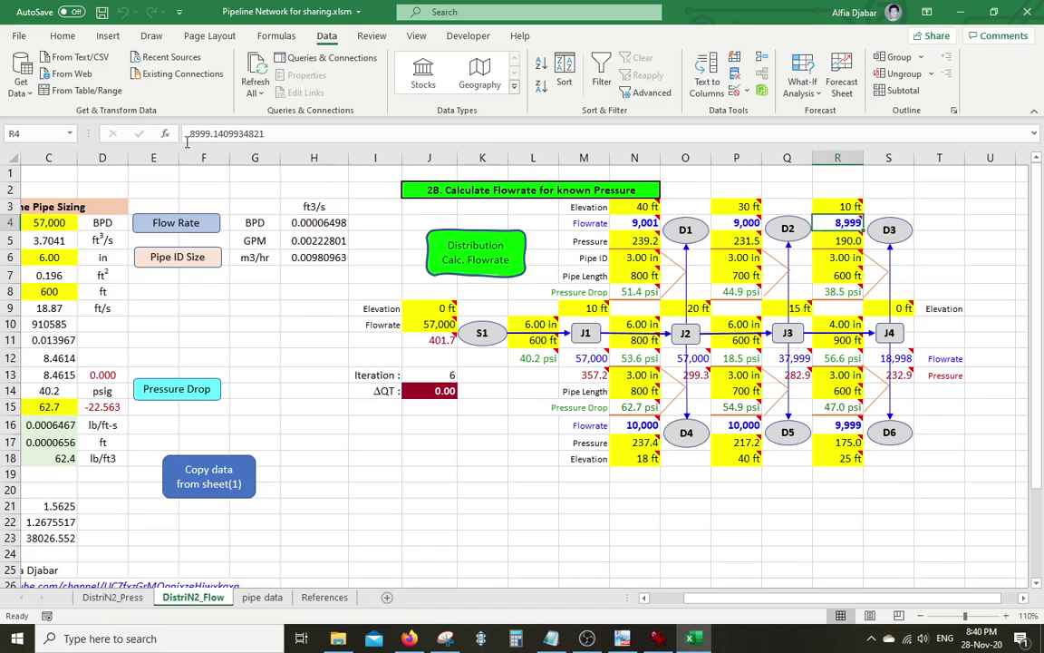
Step: Check the full-precision flow rate of D3 on the DistriN2_Flow sheet
left_click_drag(172, 133, 263, 133)
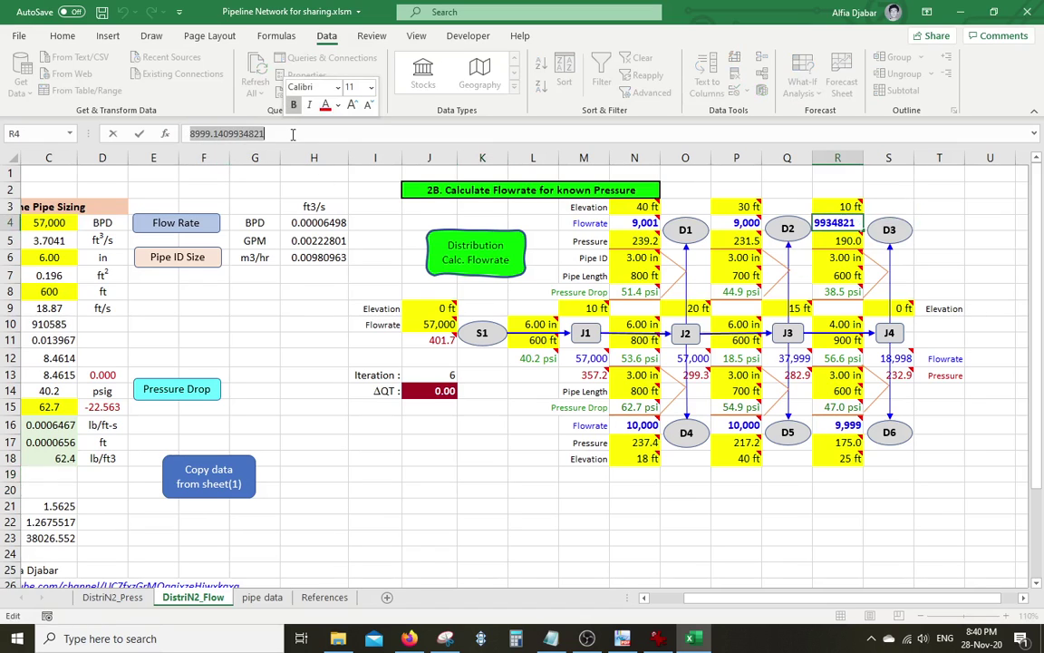
left_click(293, 133)
left_click(255, 189)
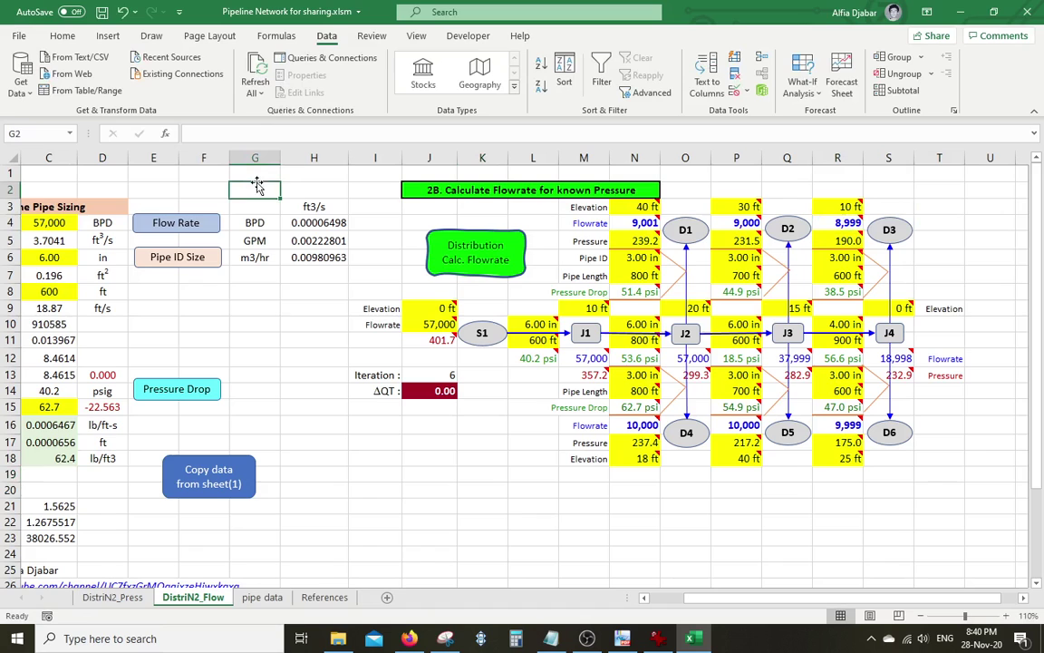
Step: Compare the known-flow-rate screenshot in IrfanView with the calculated network on DistriN2_Flow, including the single-line sizing columns, and minimize the screenshot
left_click(658, 637)
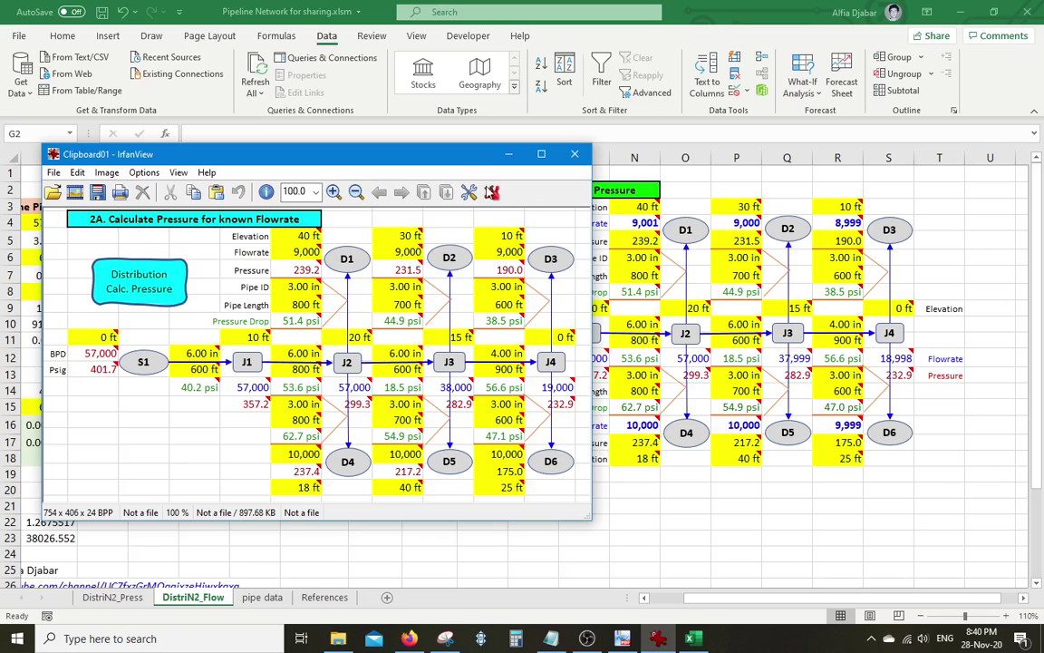
left_click_drag(458, 160, 462, 147)
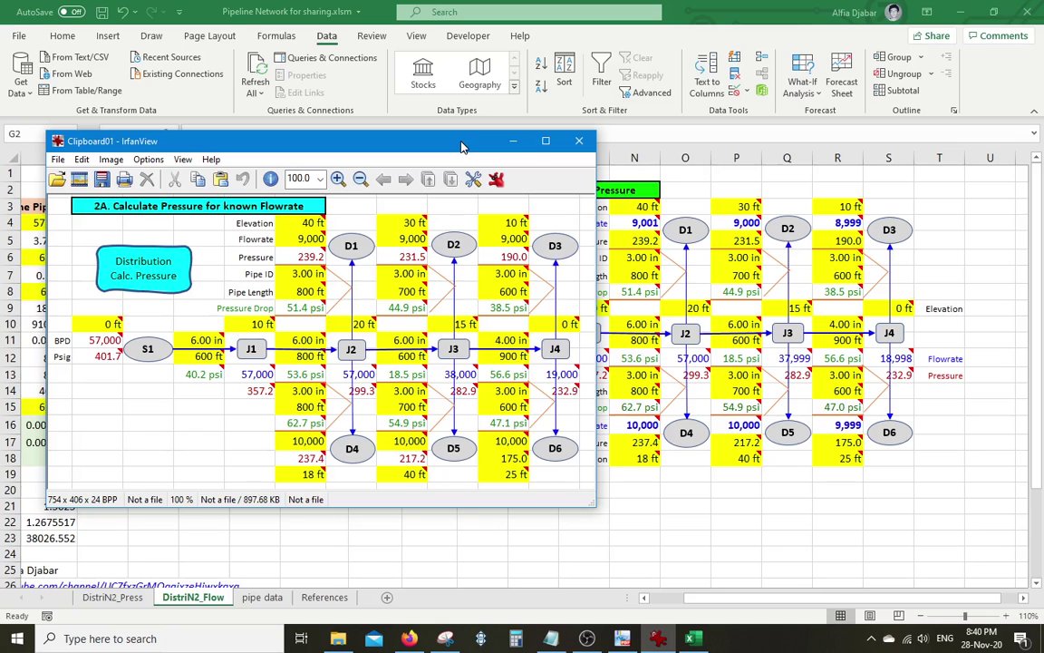
key("Escape")
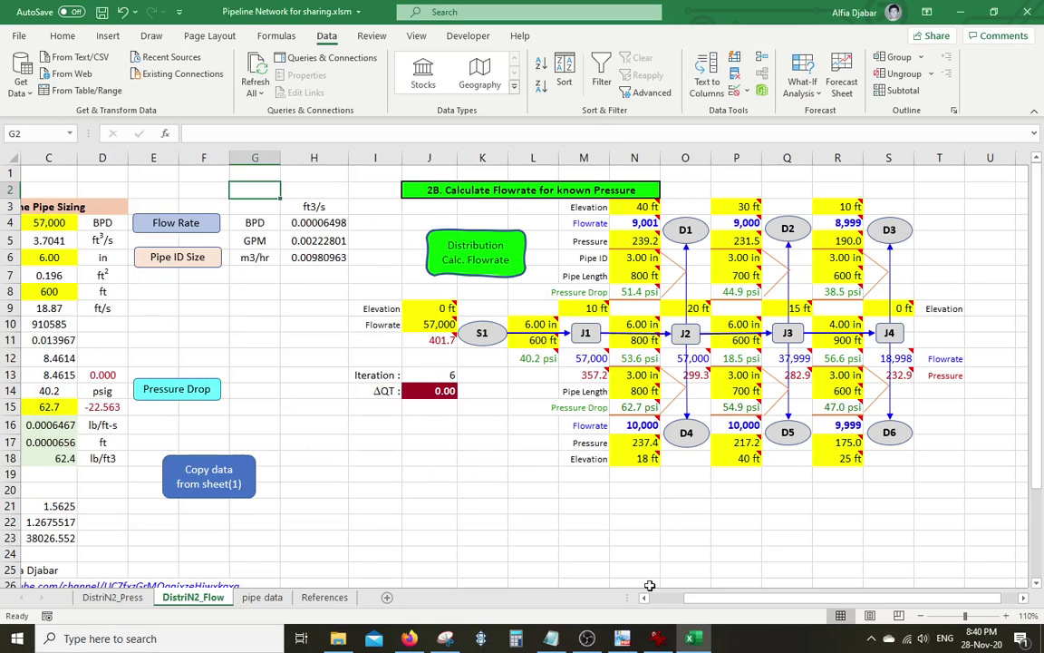
left_click(645, 598)
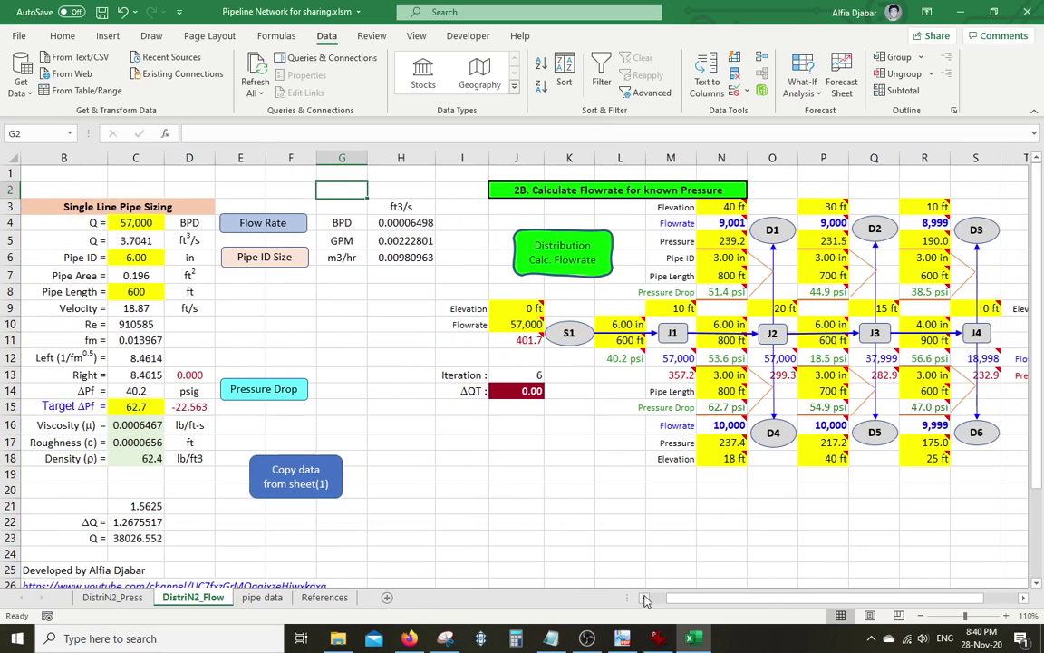
left_click(658, 638)
mouse_move(380, 133)
left_mouse_down()
mouse_move(400, 131)
mouse_move(390, 150)
left_mouse_up()
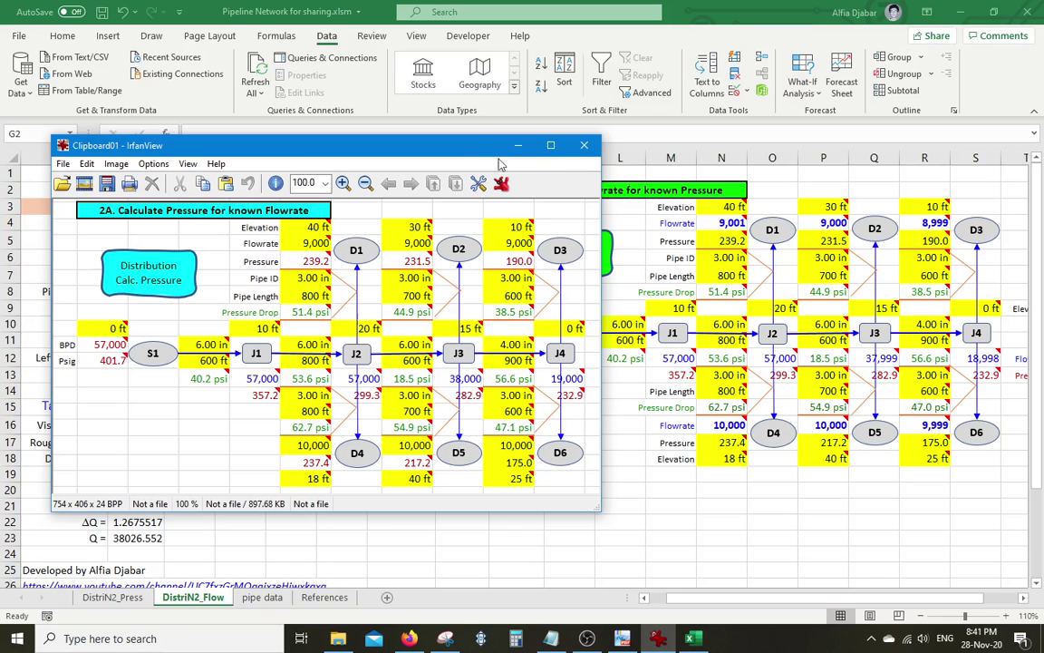
left_click_drag(463, 152, 420, 158)
key("Escape")
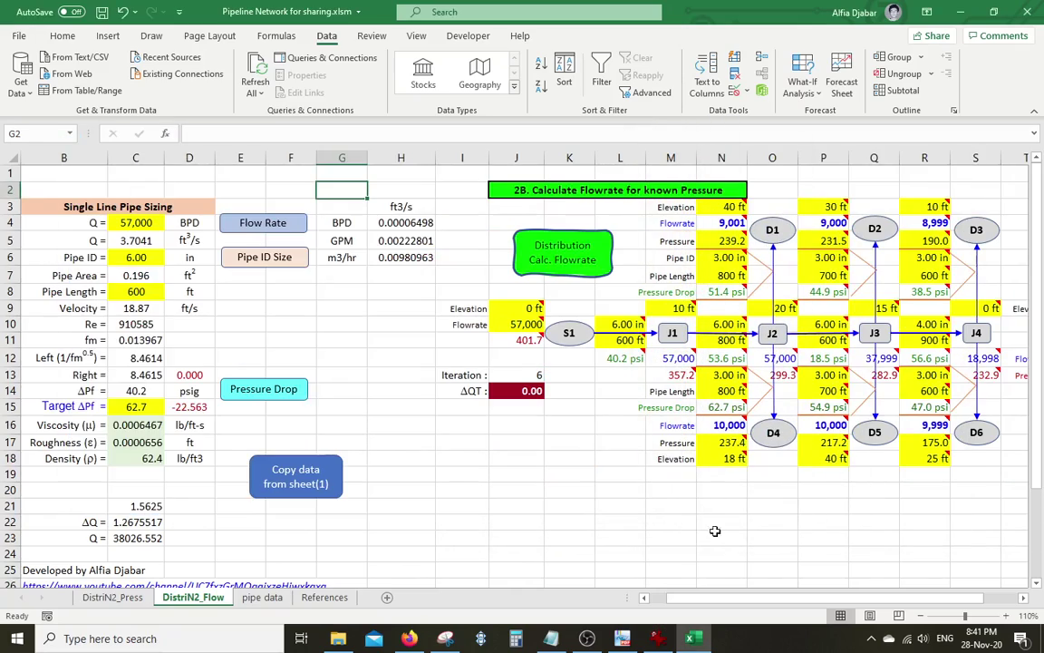
left_click(641, 600)
key("alt+Tab")
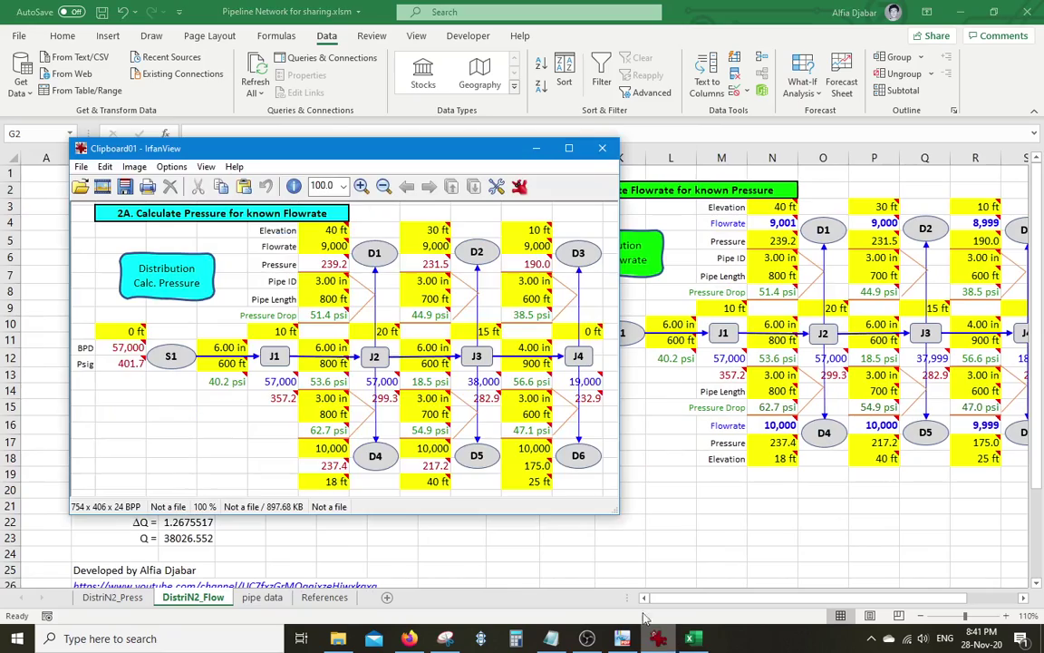
left_click_drag(494, 153, 426, 156)
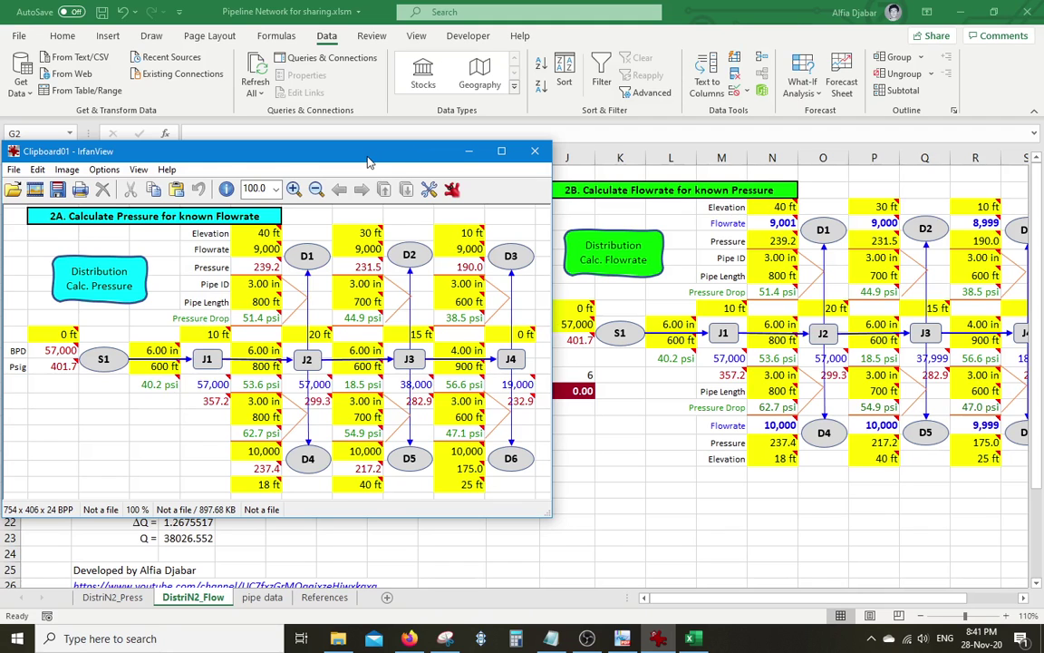
left_click_drag(365, 158, 429, 156)
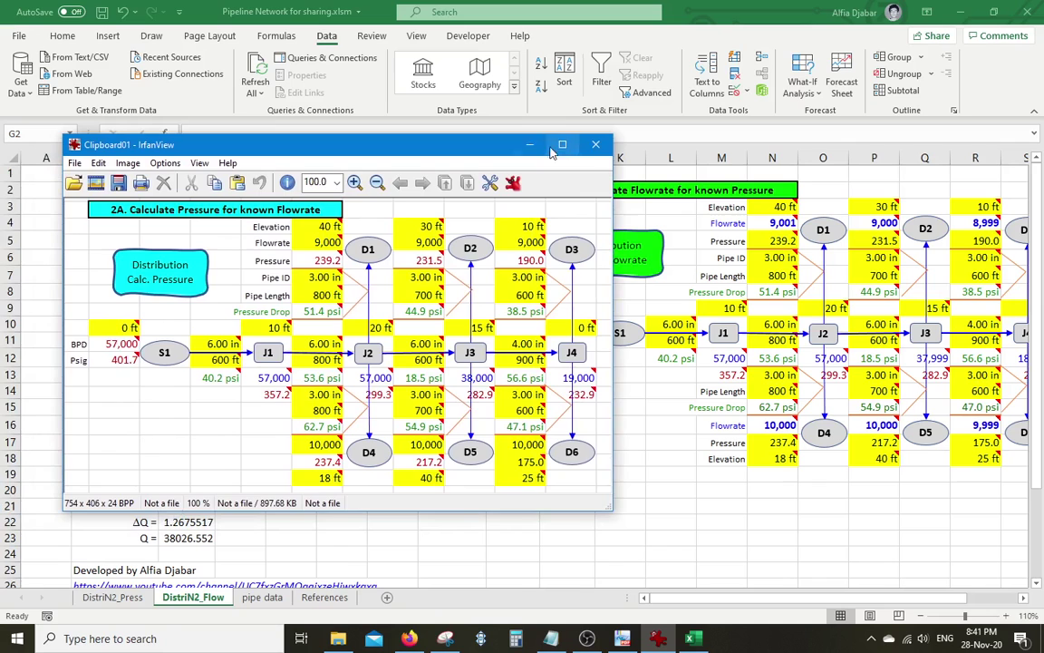
left_click(530, 145)
left_click(716, 523)
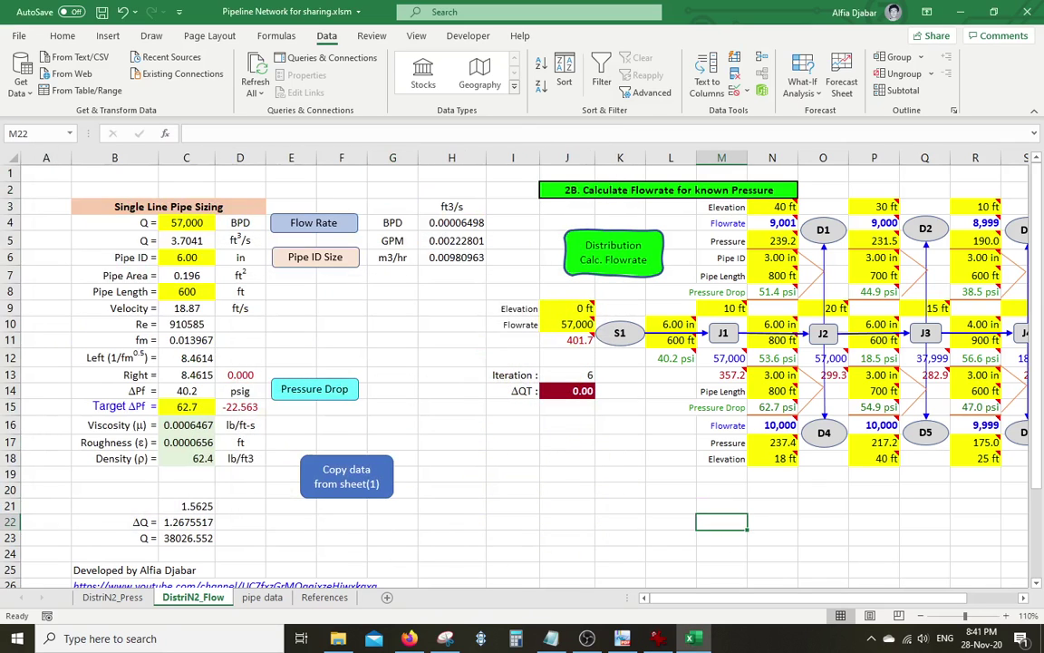
Step: Inspect the unrounded flow rate of D1 in the known-pressure network
left_click(1022, 600)
left_click(1023, 602)
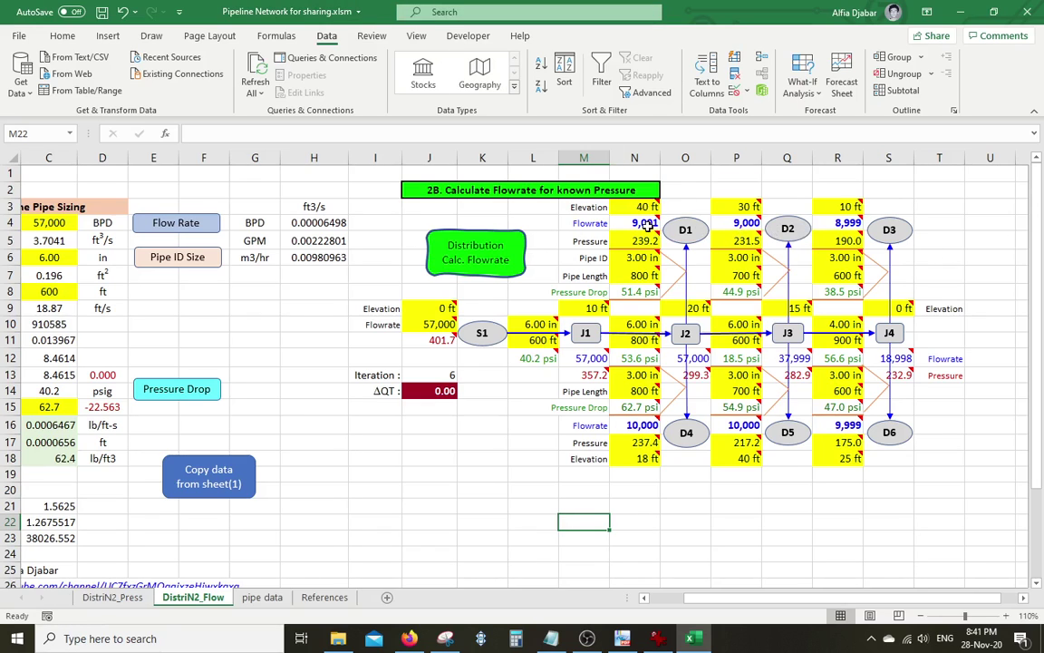
mouse_move(851, 223)
left_click(639, 223)
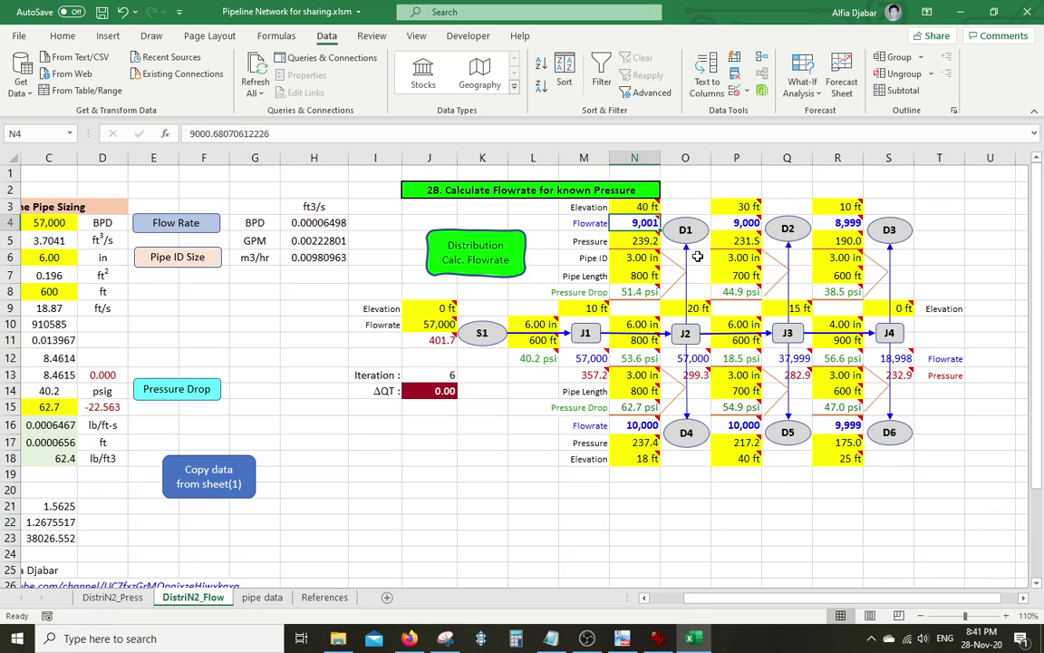
Step: Set D1's pressure to 235 psig and recalculate the distribution flow rates
left_click(648, 240)
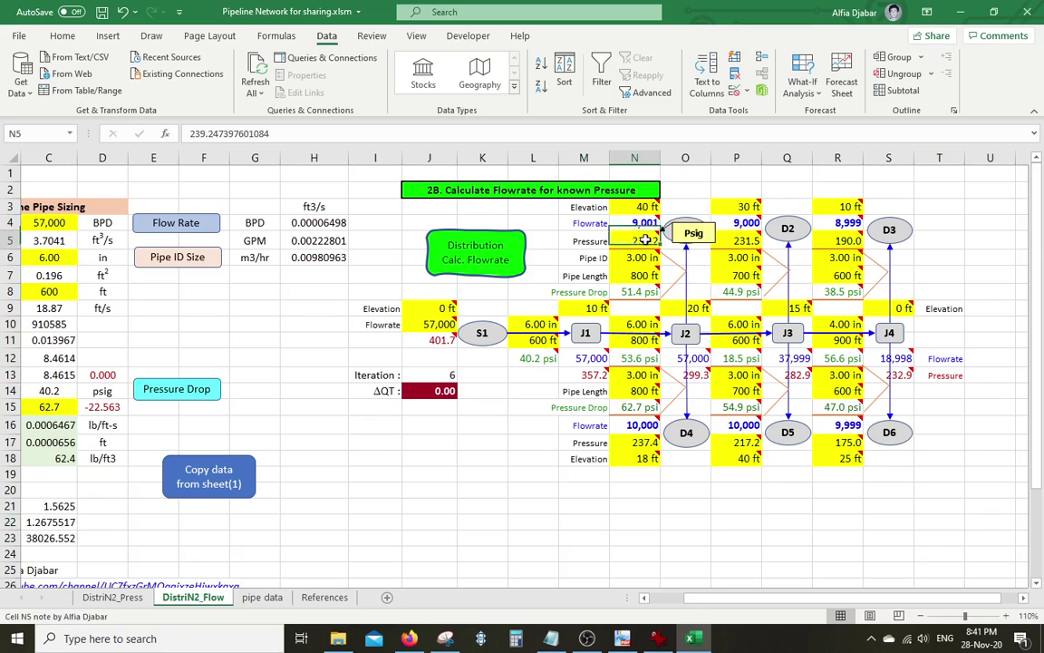
mouse_move(723, 283)
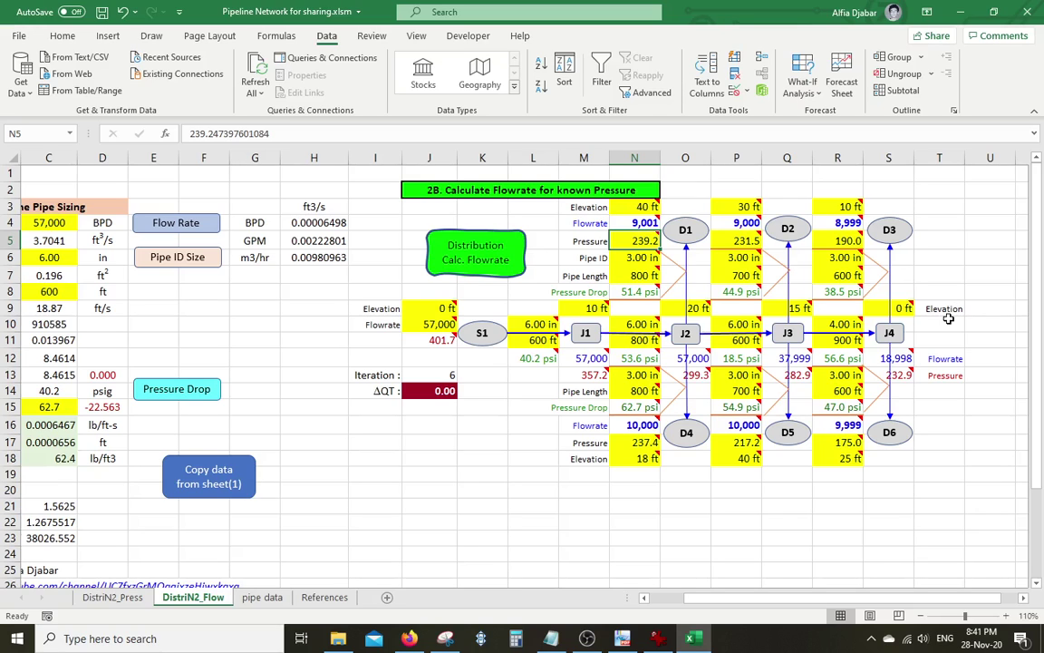
mouse_move(630, 223)
type("235")
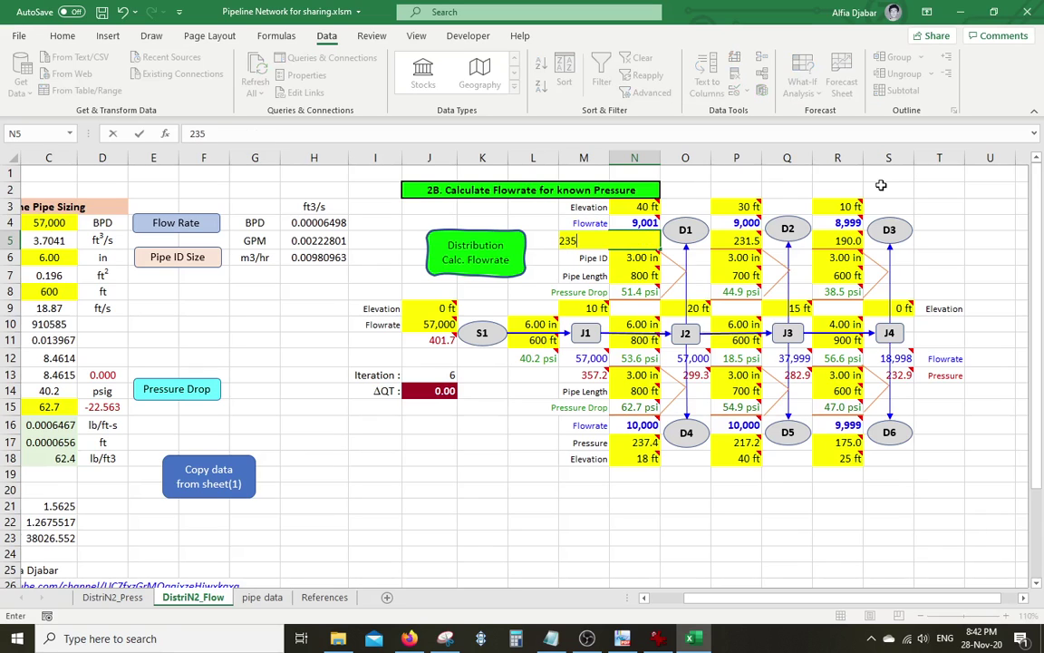
key("Return")
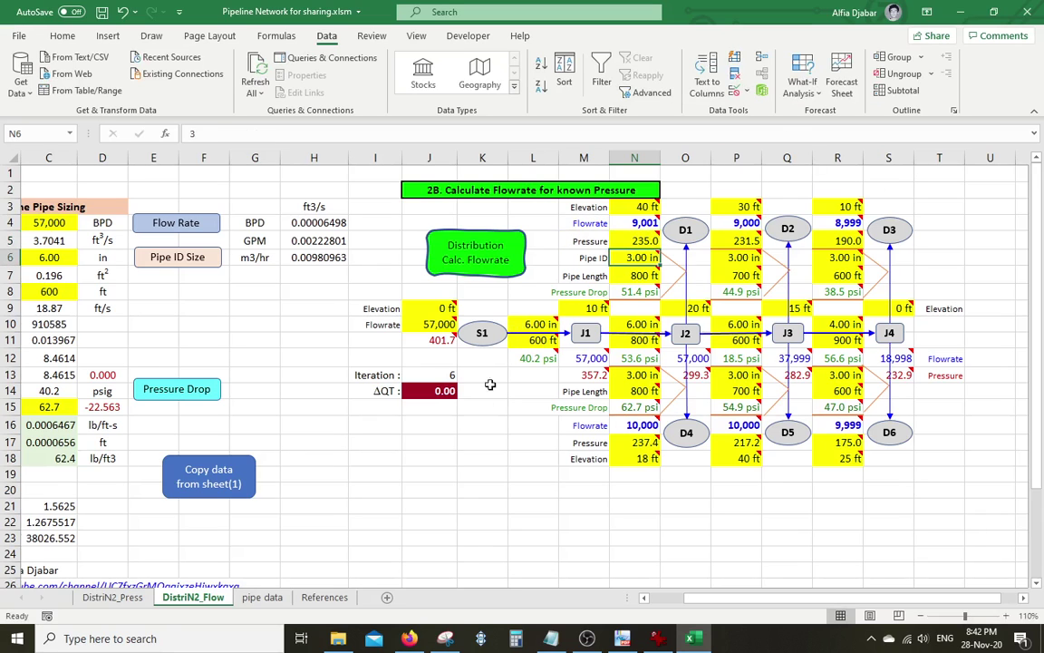
left_click(474, 262)
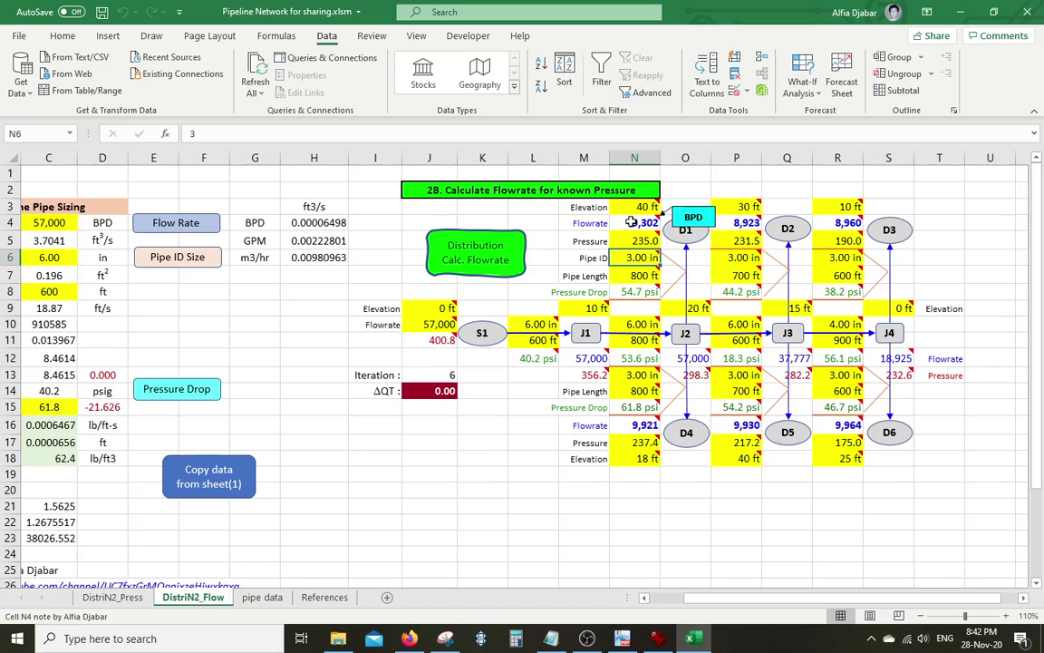
Step: Compare the recalculated D1 flow rate and pressure with the original network screenshot in IrfanView
mouse_move(637, 240)
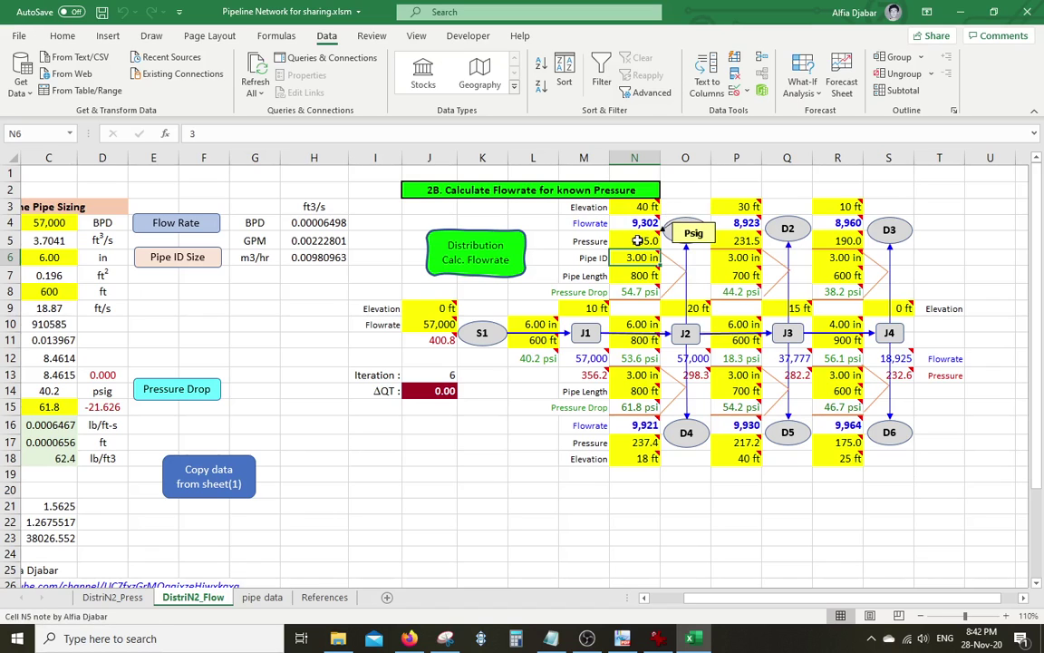
left_click(659, 640)
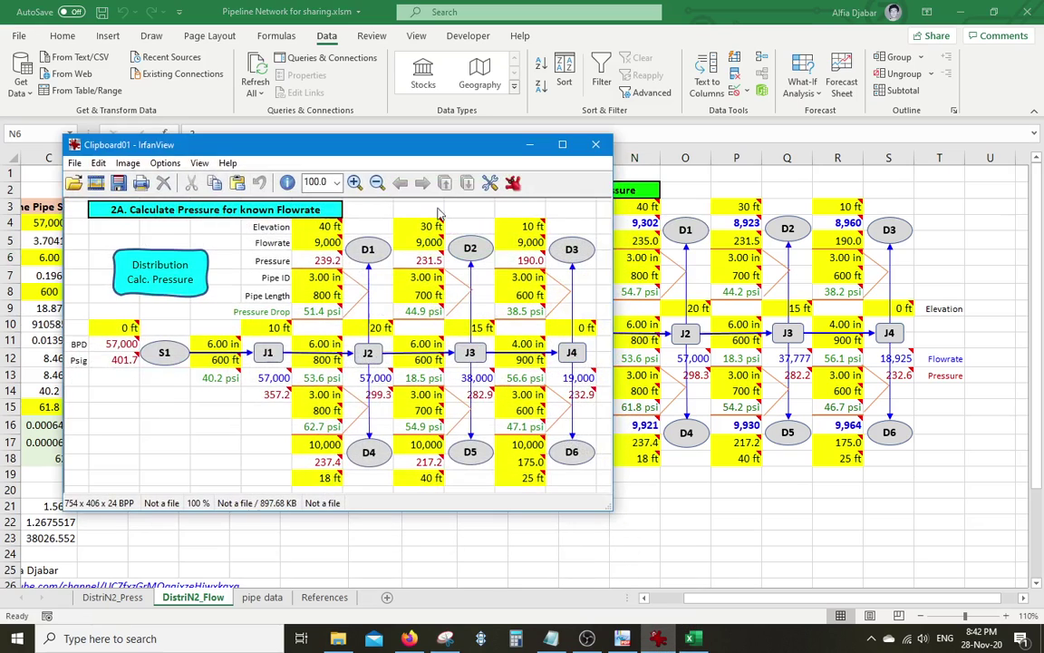
left_click(530, 152)
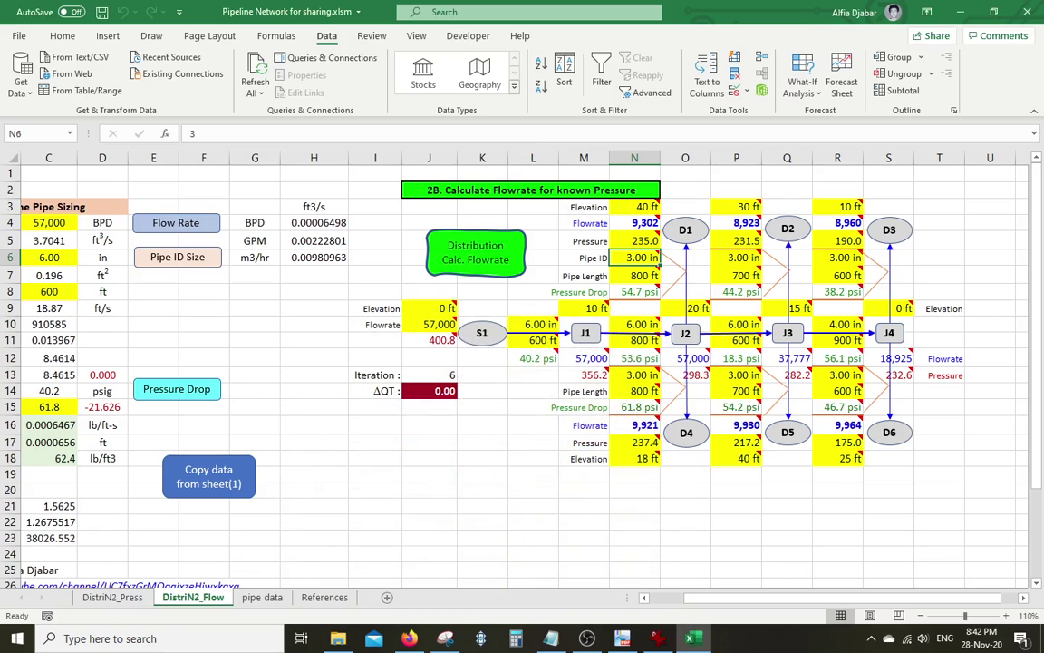
Step: Capture the recalculated 2B flow-rate network with the Snipping Tool and move the snip window away from the worksheet
left_click(445, 638)
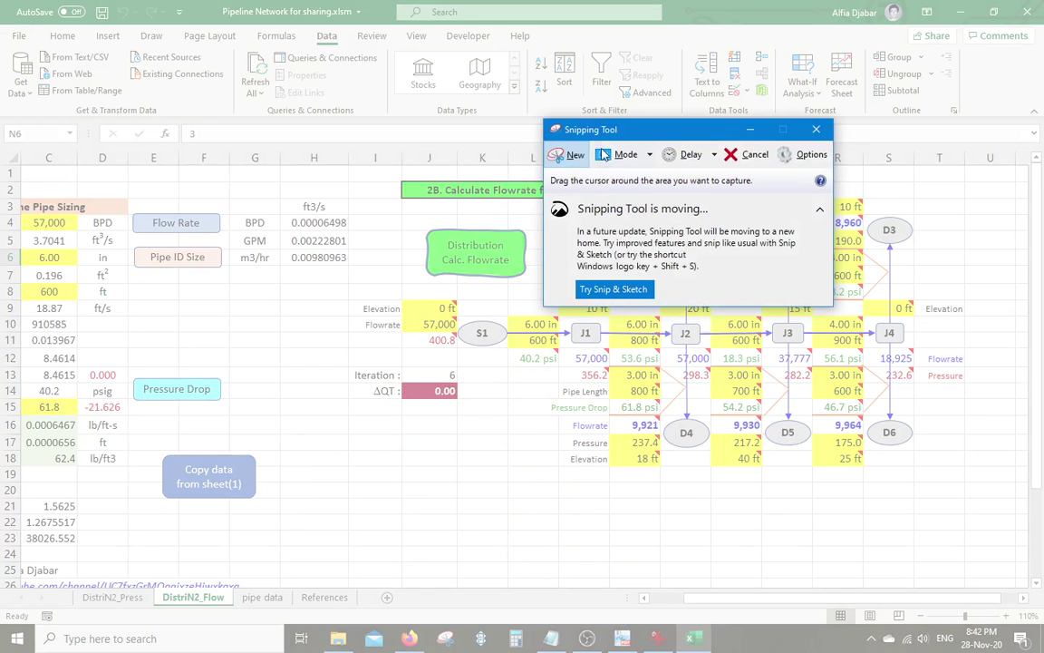
left_click_drag(622, 134, 151, 39)
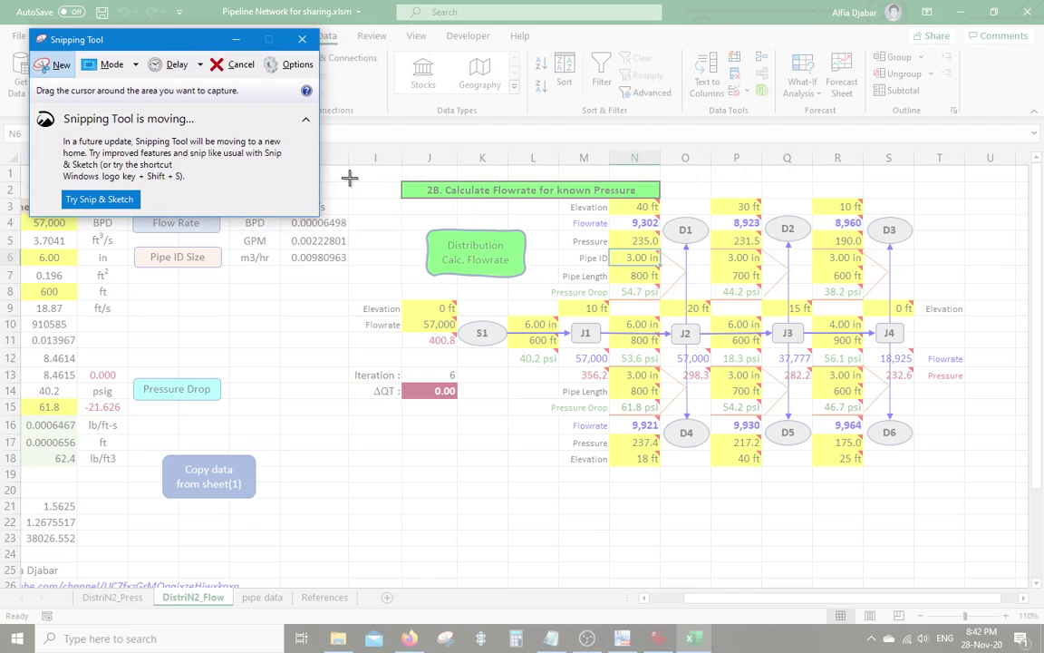
left_click_drag(350, 178, 977, 490)
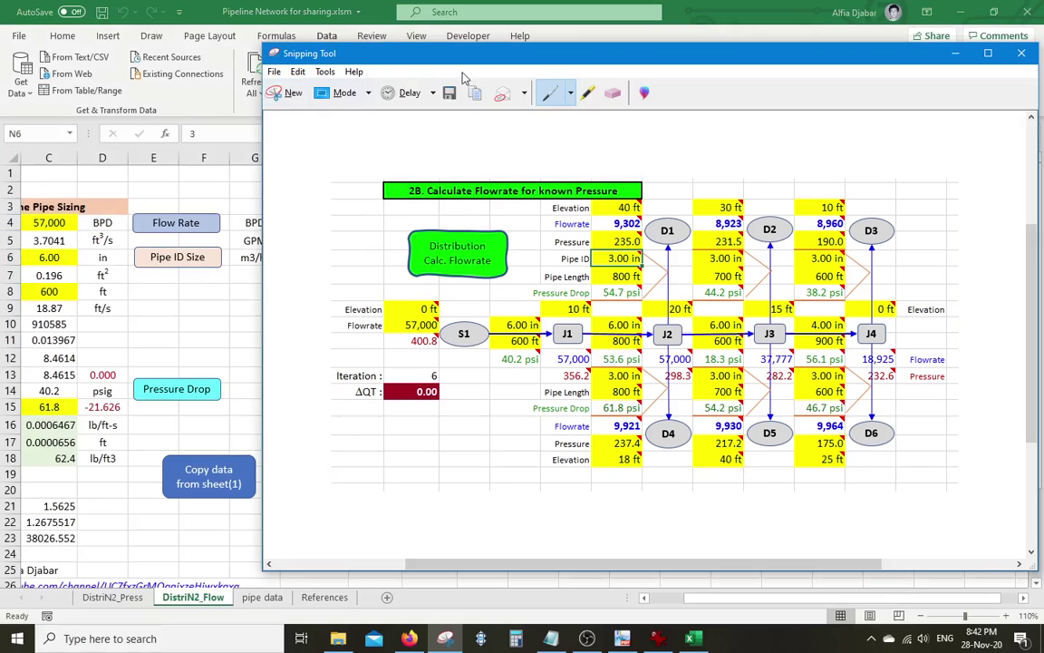
left_click_drag(461, 63, 1043, 81)
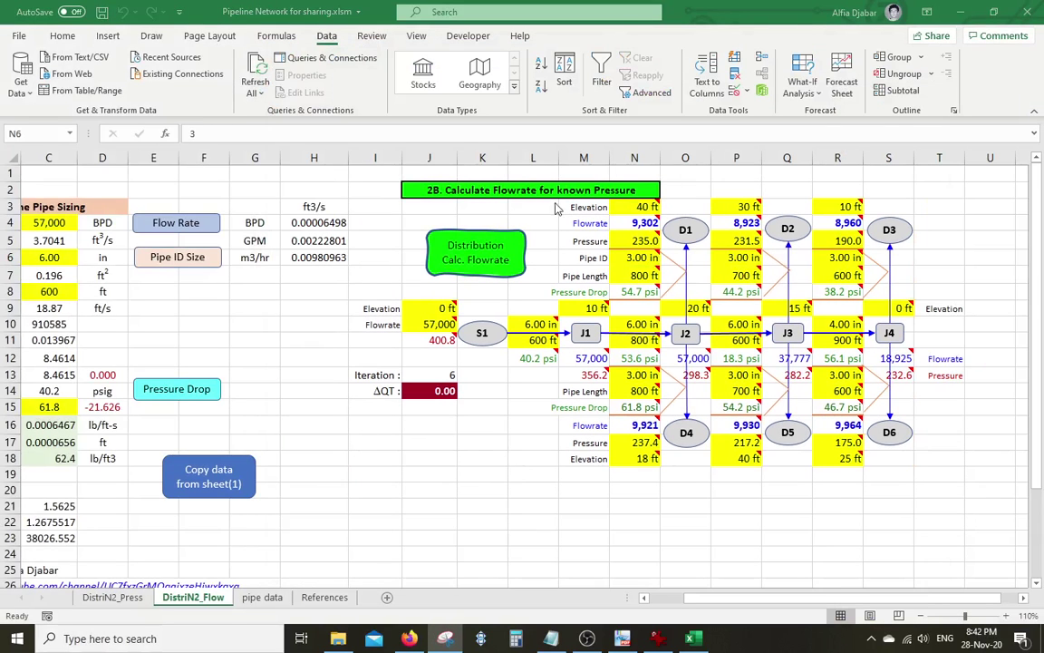
Step: Lower D1's pressure to 230 psig and recalculate the distribution flow rates
left_click(641, 240)
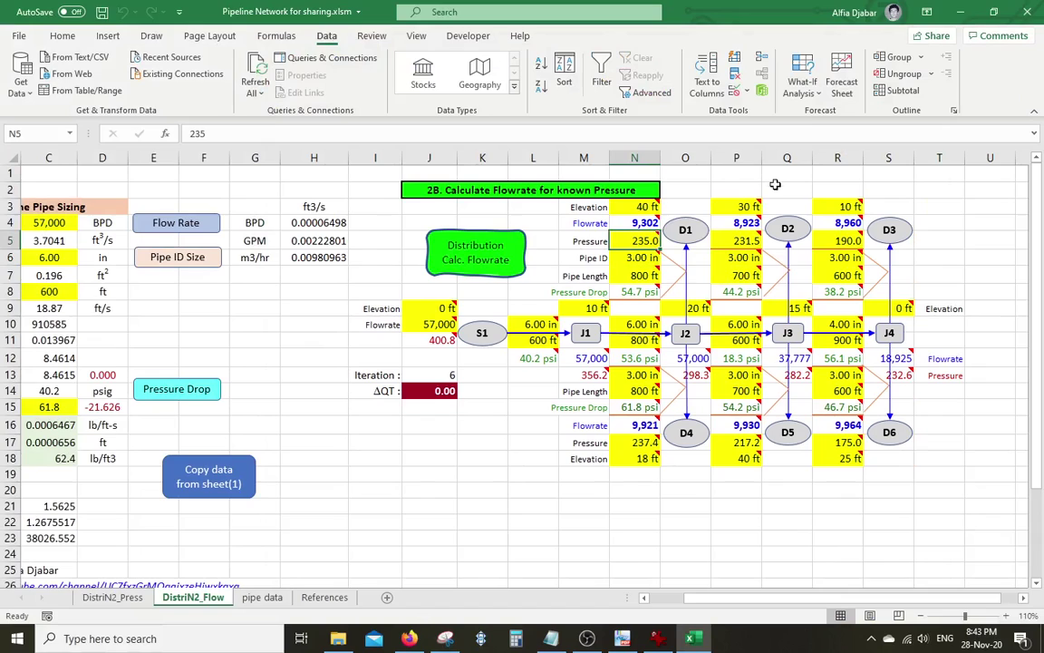
type("23")
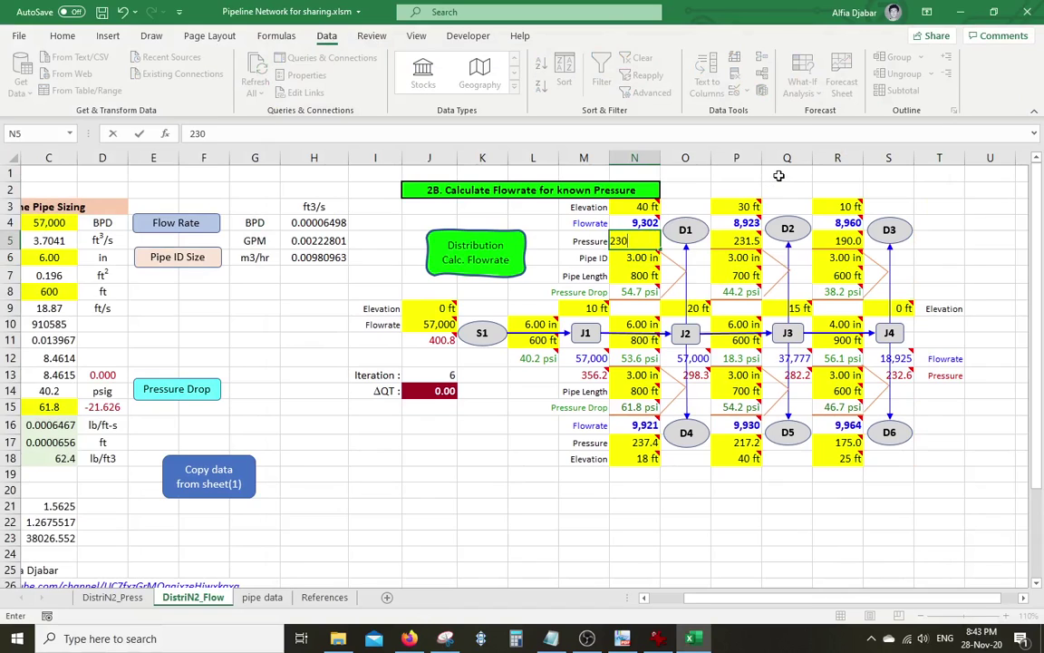
key("Return")
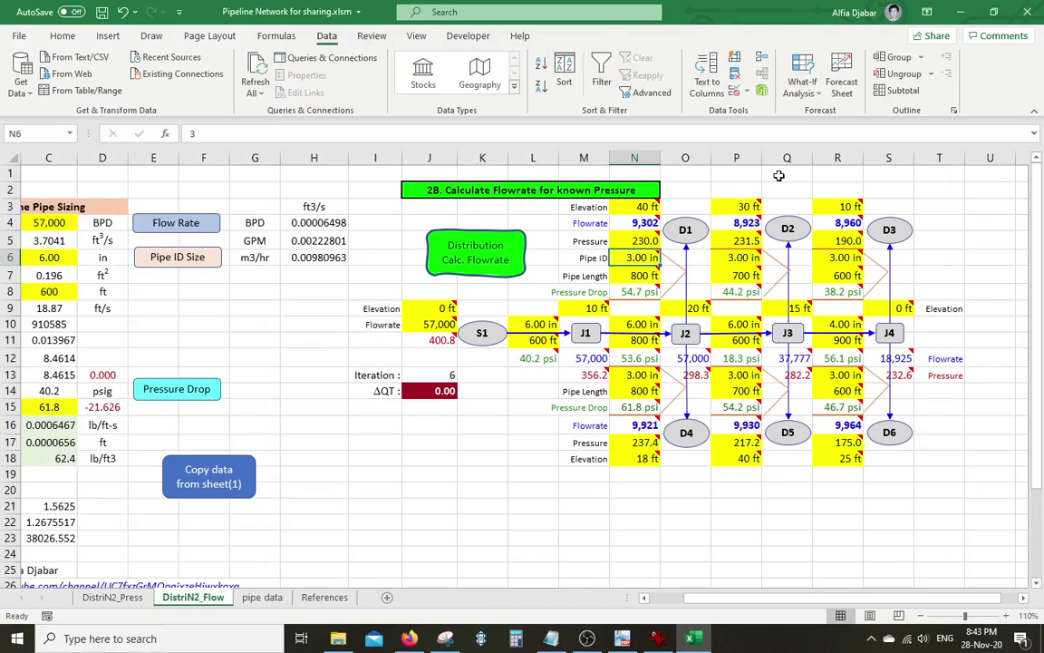
left_click(483, 262)
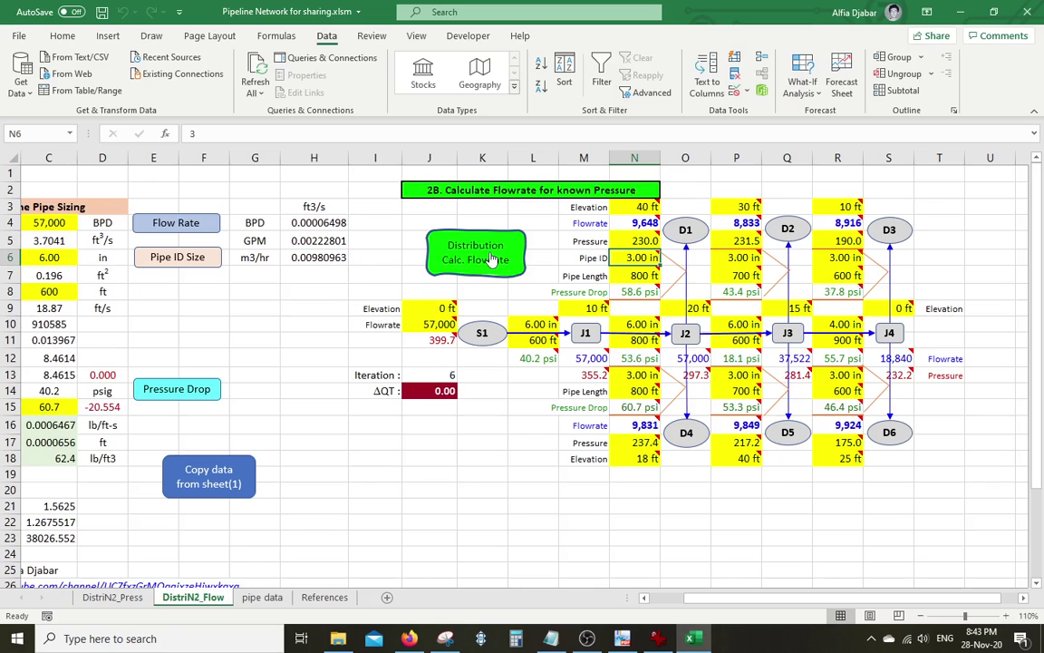
Step: Set D1's pressure to 225 psig, recalculate the distribution flow rates, and check D1's flow rate
left_click(634, 242)
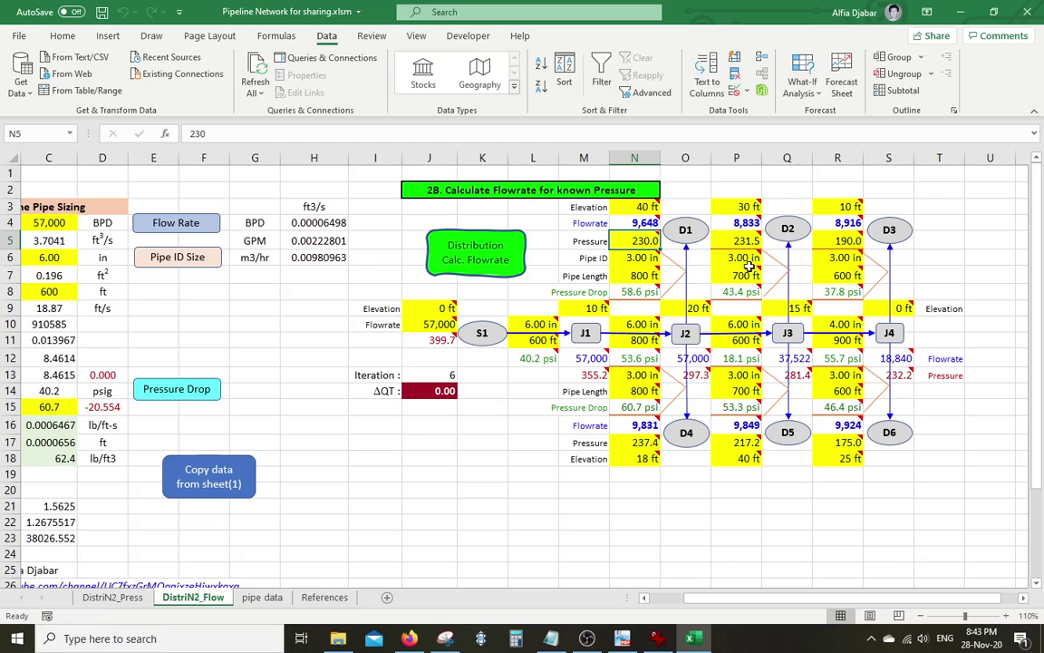
type("22")
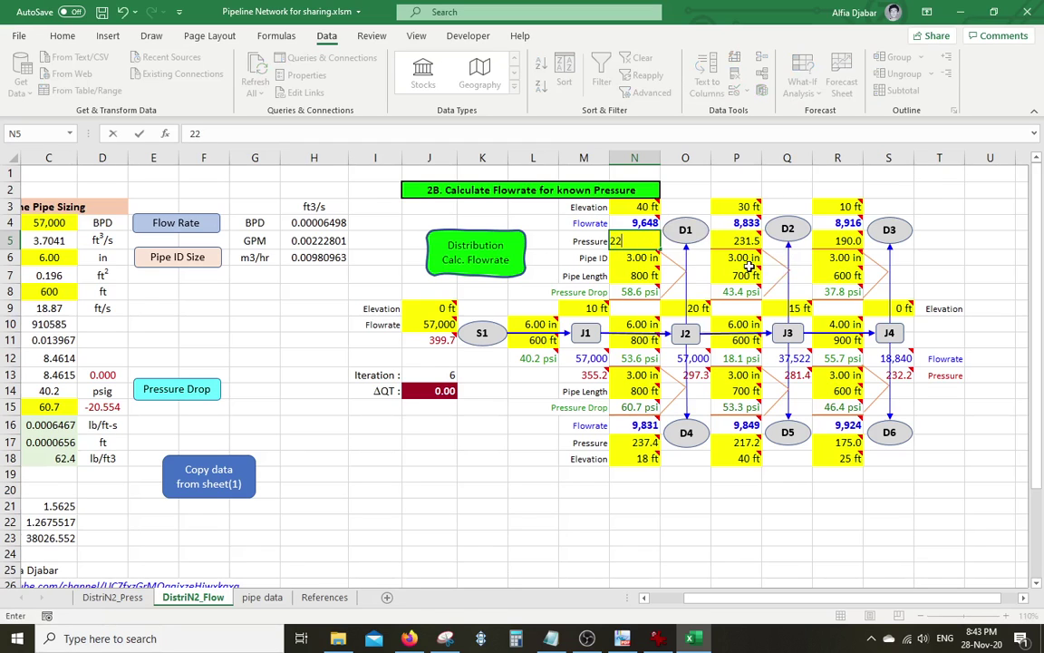
type("5")
key("Return")
left_click(475, 252)
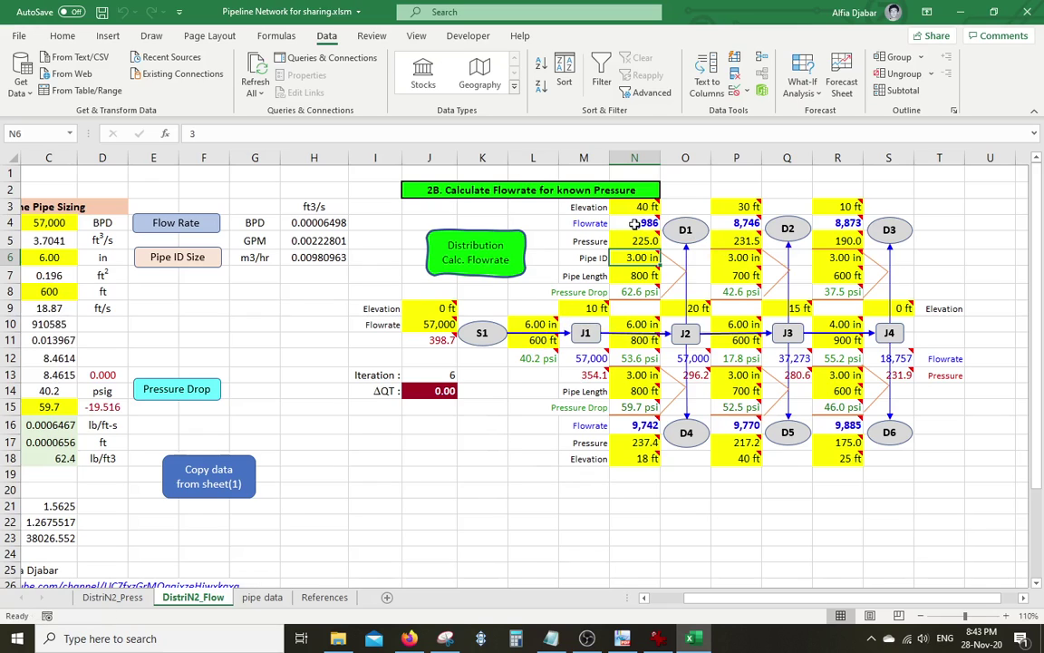
mouse_move(633, 222)
Step: Capture the 2A known-flowrate network on the DistriN2_Press sheet with the Snipping Tool
left_click(127, 600)
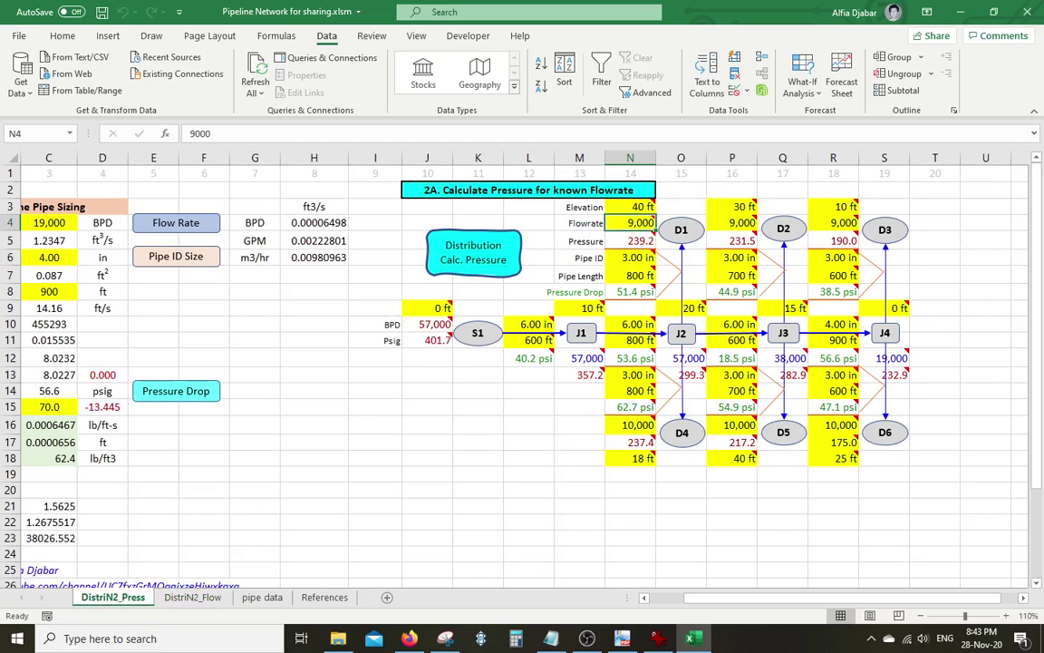
left_click(621, 638)
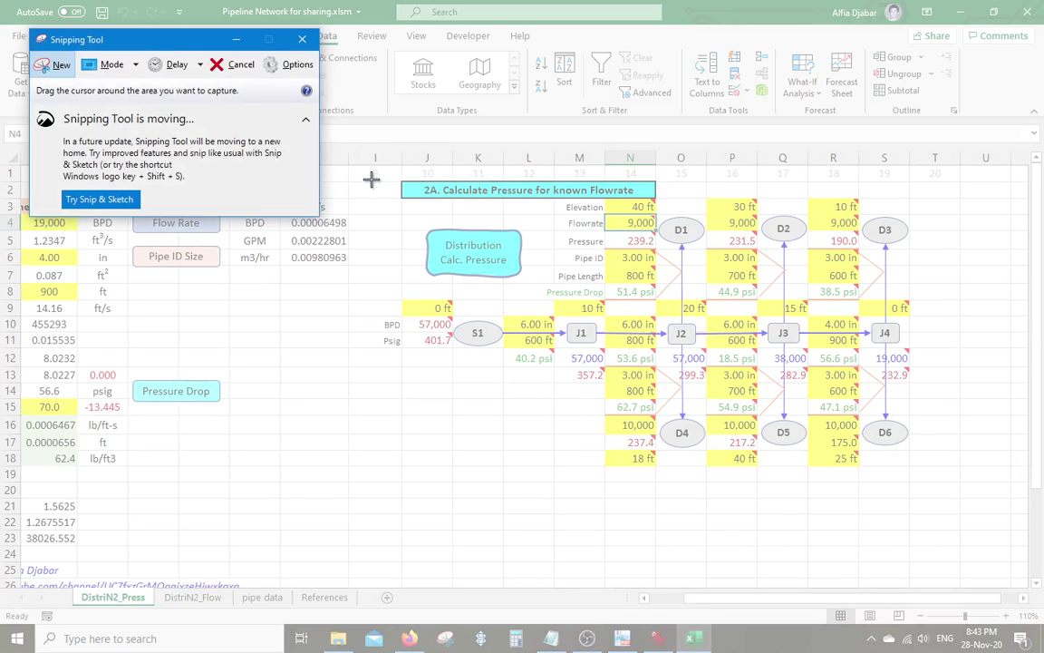
left_click_drag(371, 178, 933, 475)
key("alt+Tab")
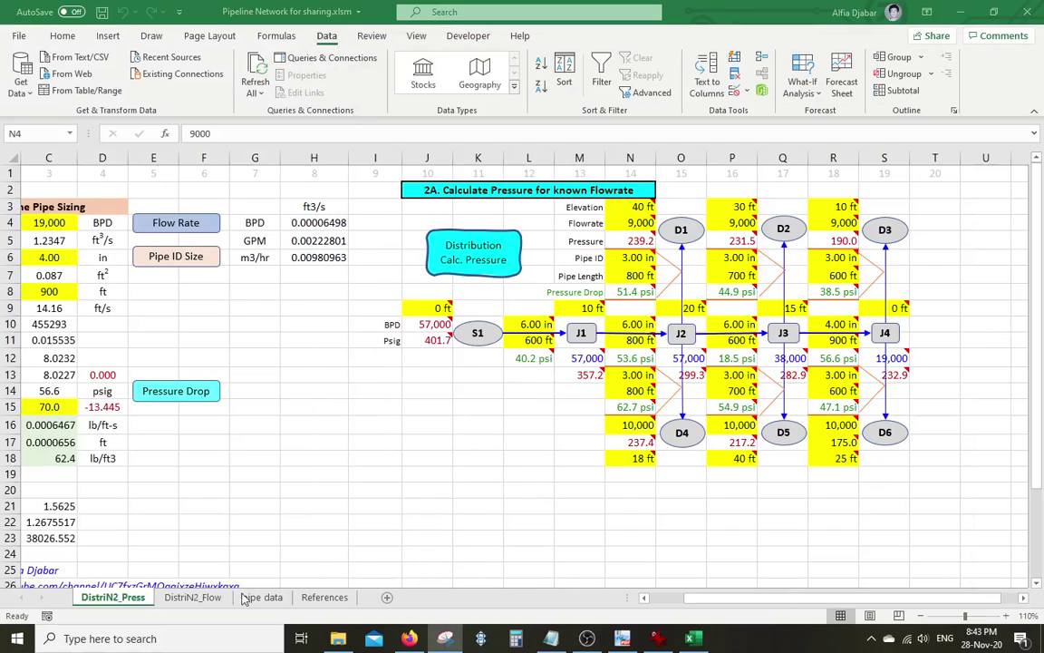
Step: Compare D1's flow rate and pressure on the DistriN2_Flow sheet with the captured 2A network, then move the snip window aside
left_click(195, 598)
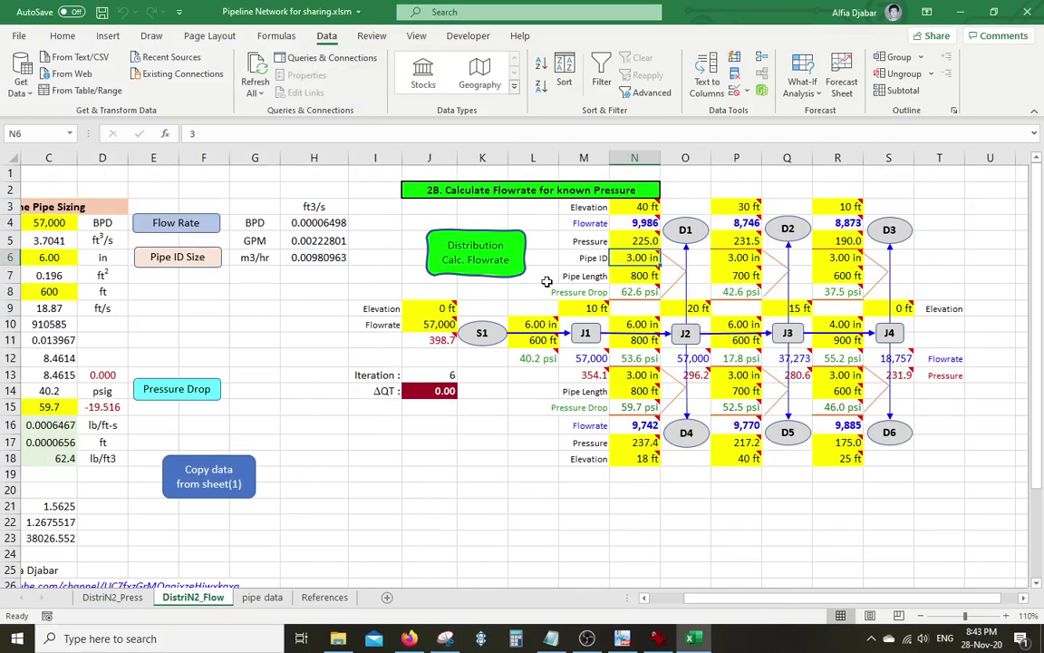
left_click(632, 224)
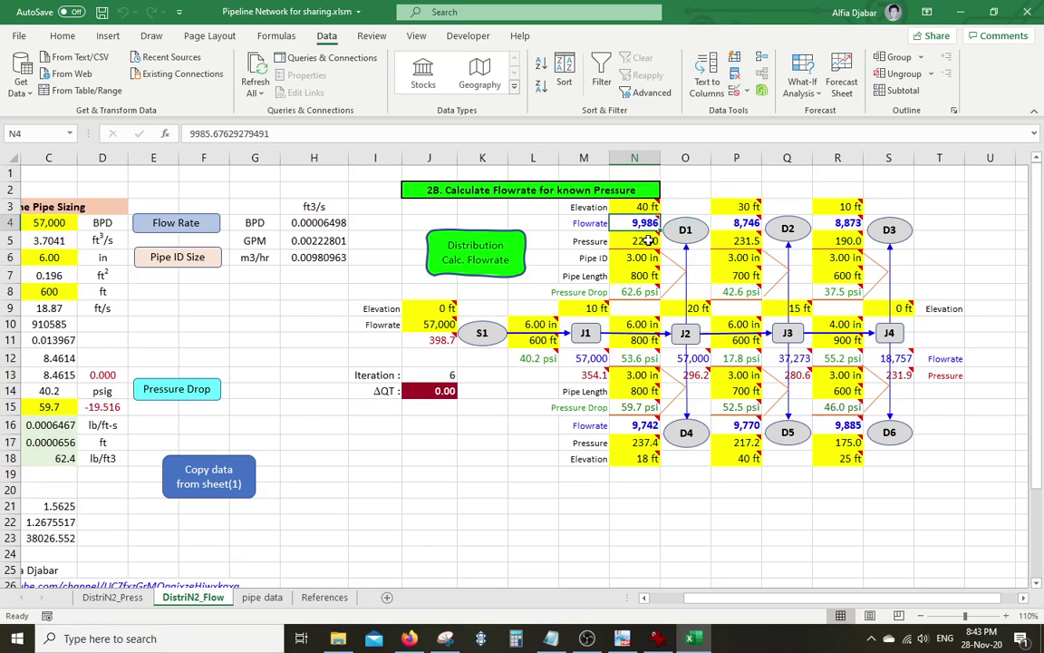
left_click(625, 242)
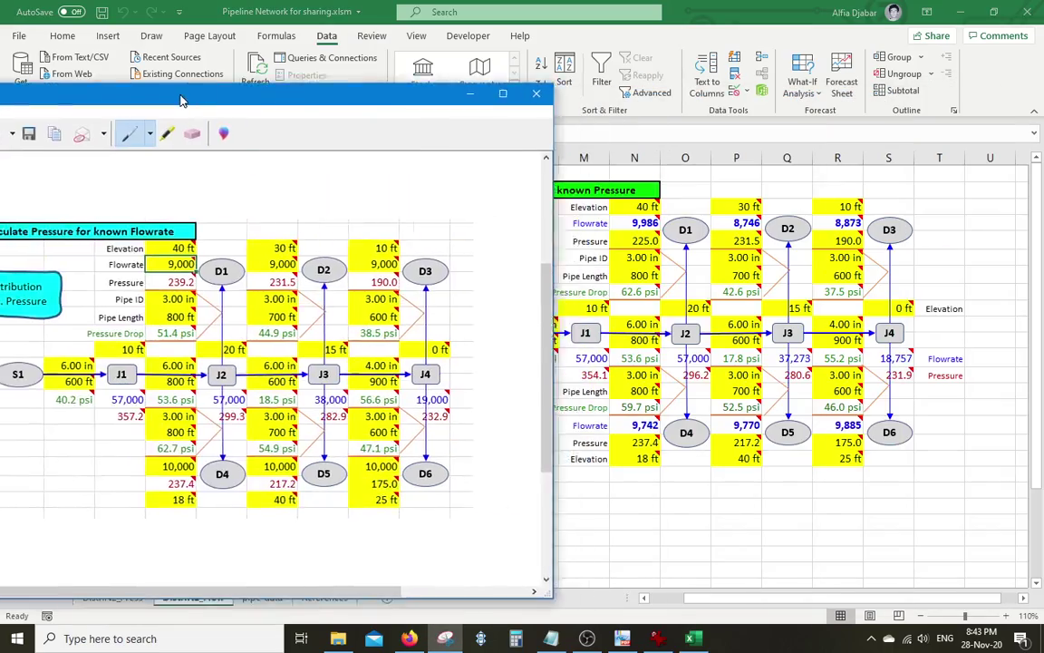
mouse_move(185, 93)
left_mouse_down()
mouse_move(196, 79)
mouse_move(215, 80)
left_mouse_up()
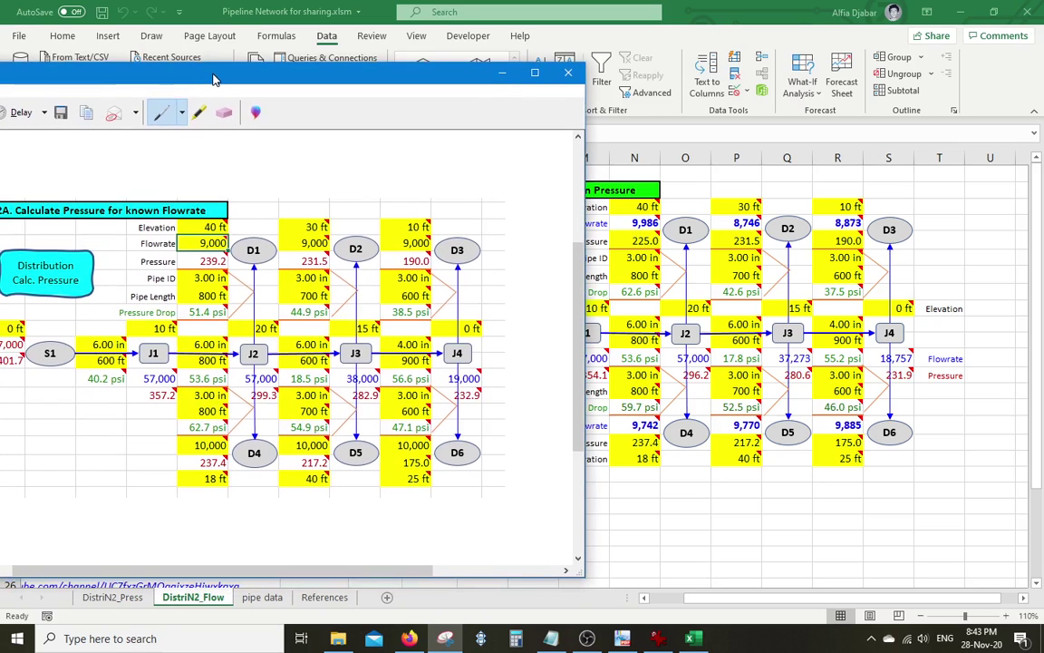
left_click(644, 598)
left_click(644, 598)
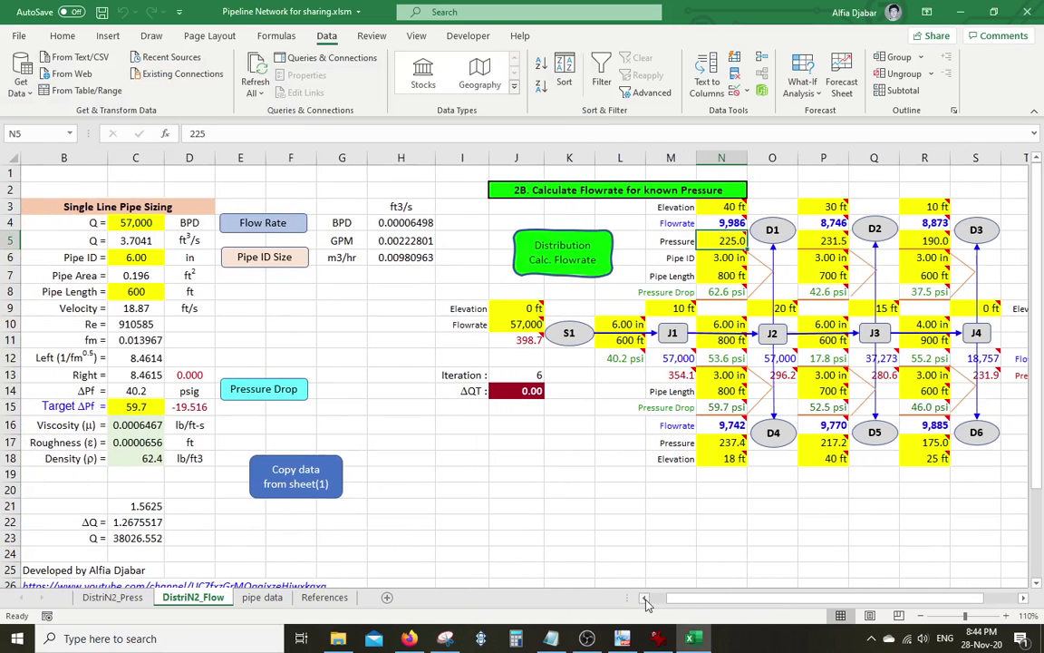
left_click(445, 638)
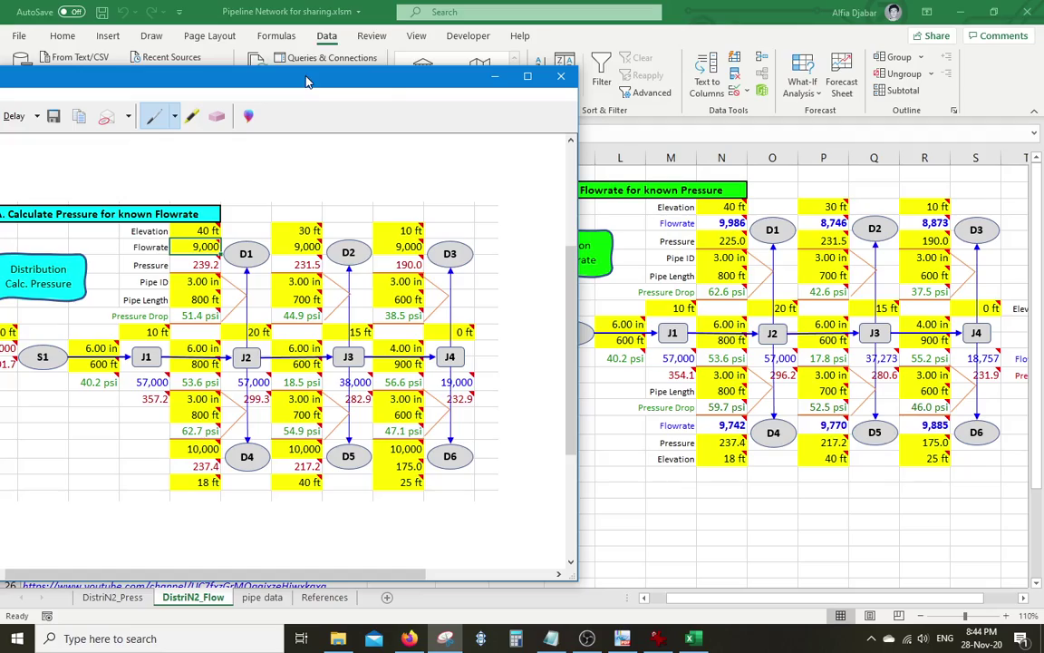
left_click_drag(307, 81, 1043, 56)
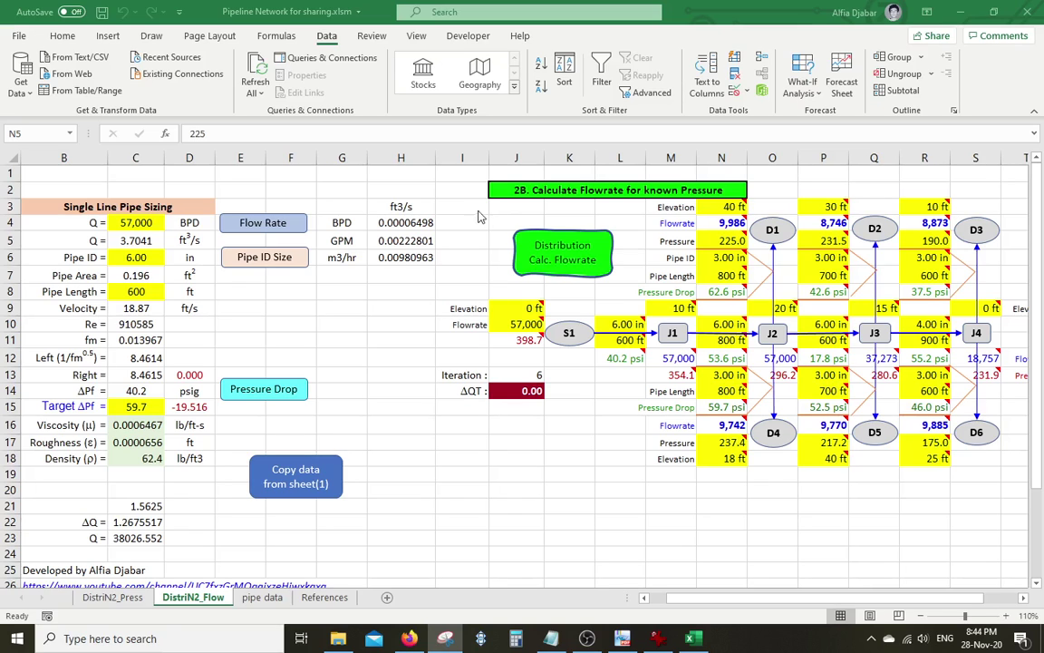
left_click(521, 325)
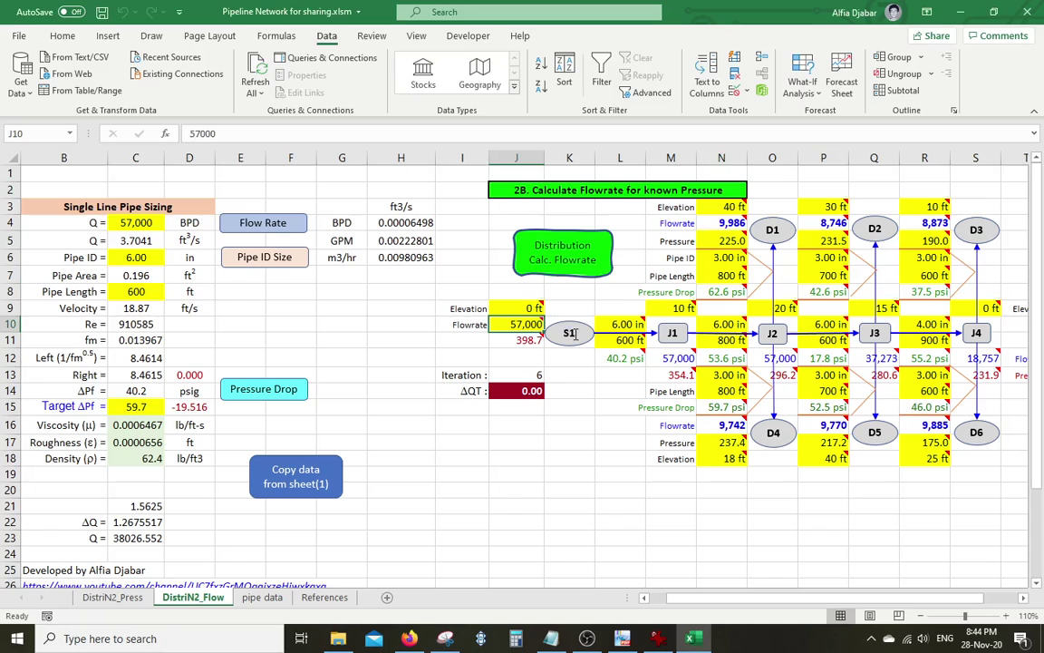
type("58")
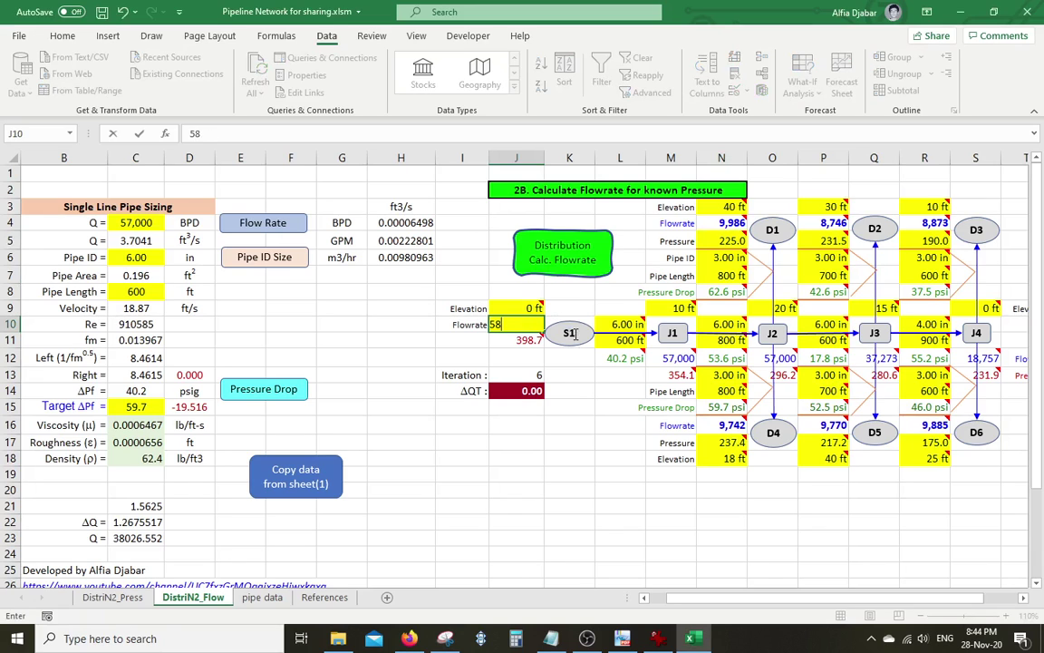
type("00")
key("Return")
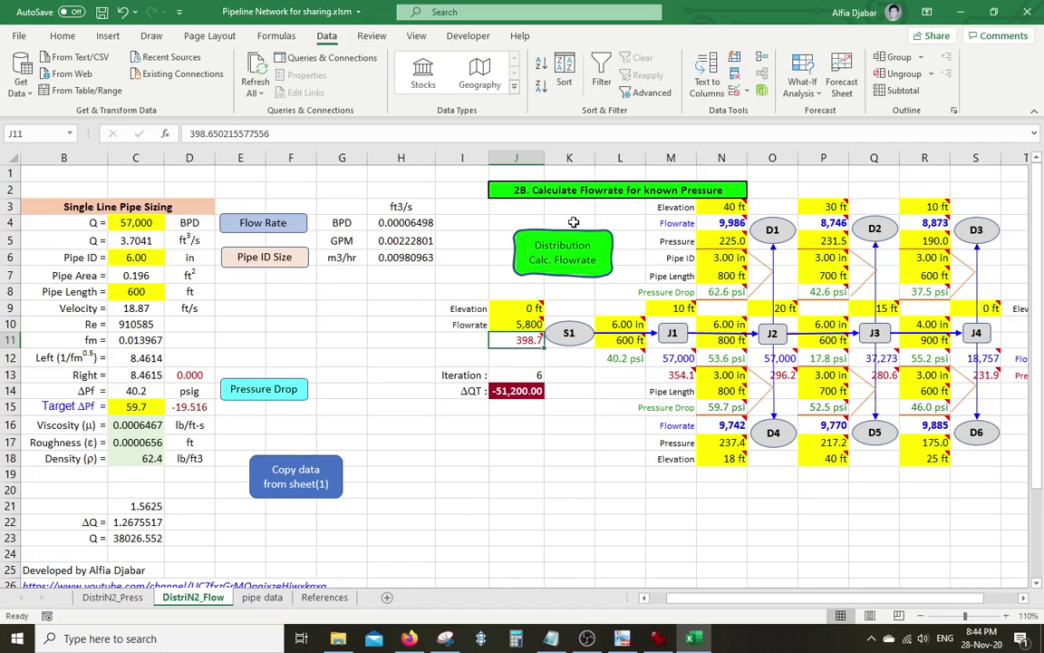
left_click(569, 425)
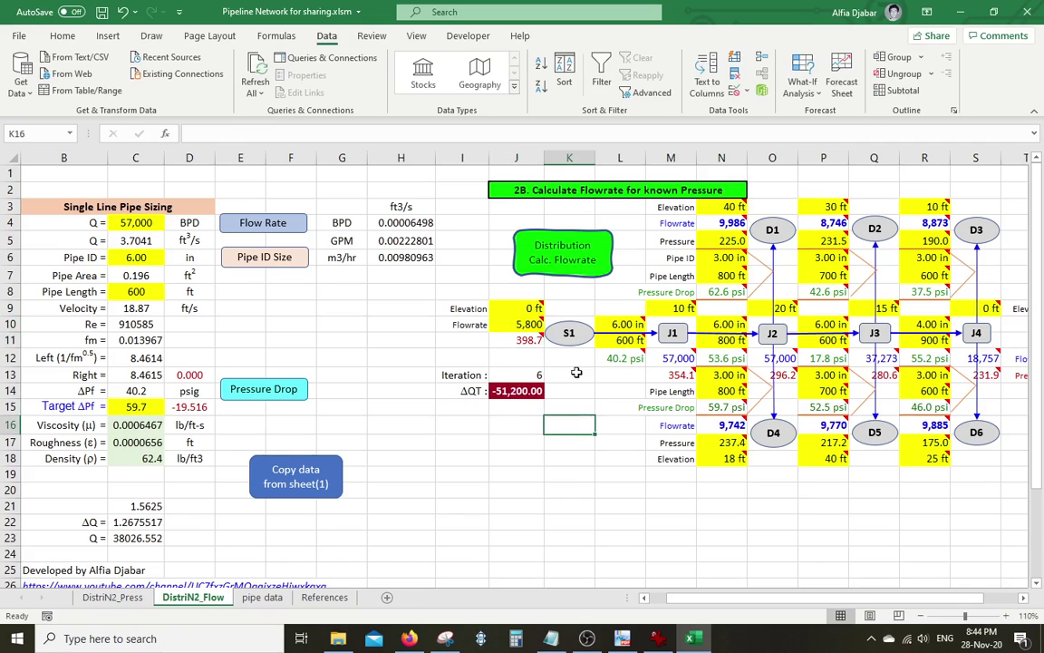
Step: Set the S1 source flow rate to 58,000 BPD and recalculate the distribution flow rates
left_click(559, 262)
type("5")
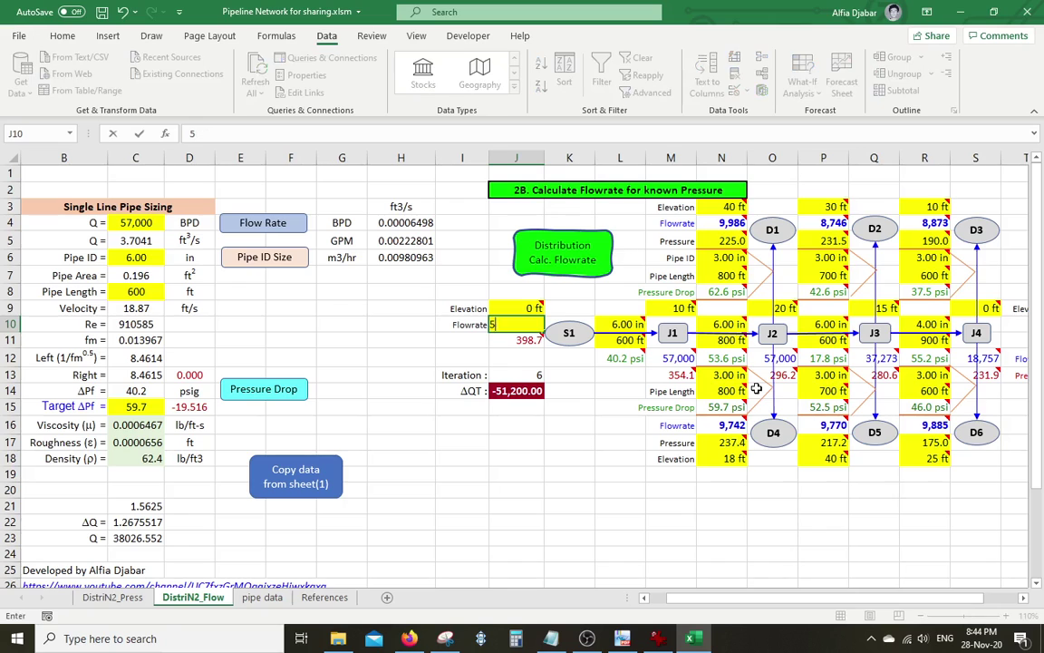
type("8000")
key("Return")
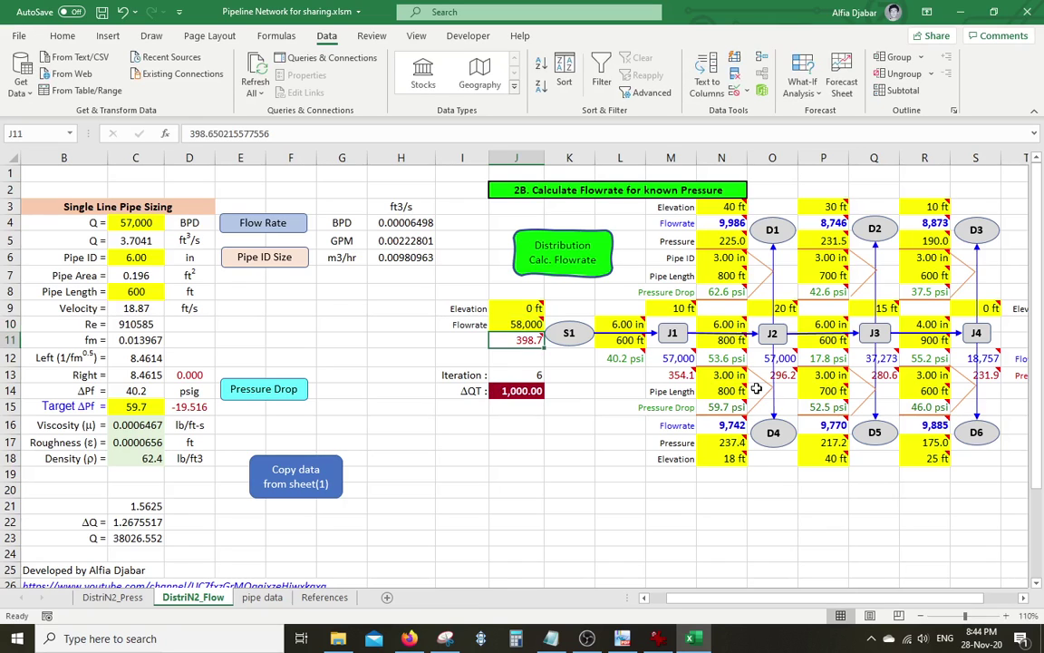
left_click(562, 262)
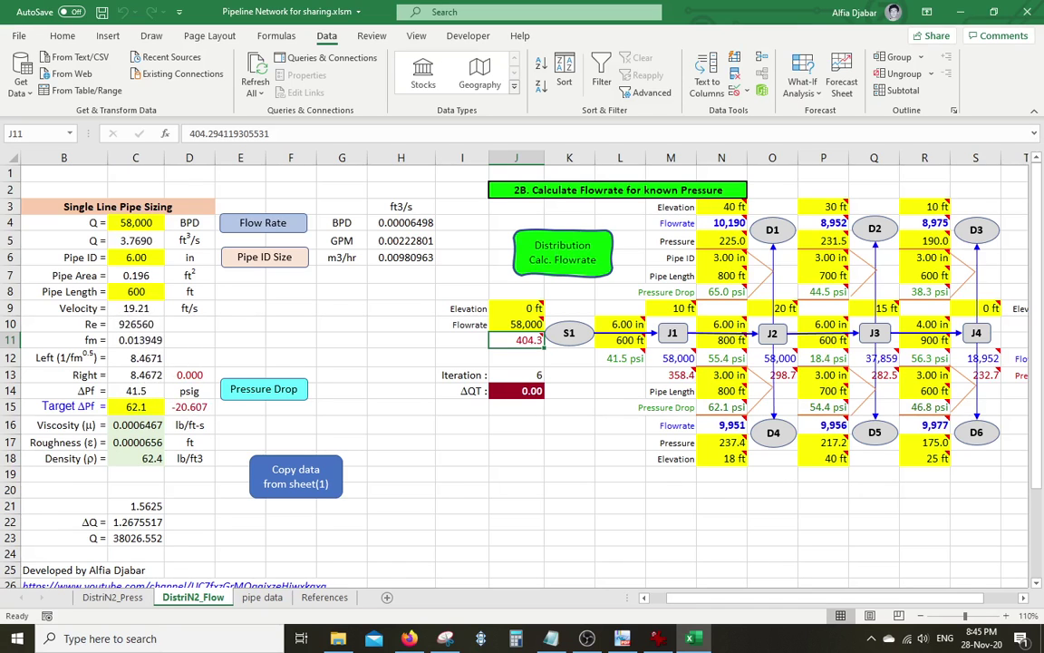
Step: Compare the network's recalculated flow rates at 58,000 BPD with the captured 2A network and put the snip window away
key("alt+Tab")
left_click_drag(507, 150, 214, 80)
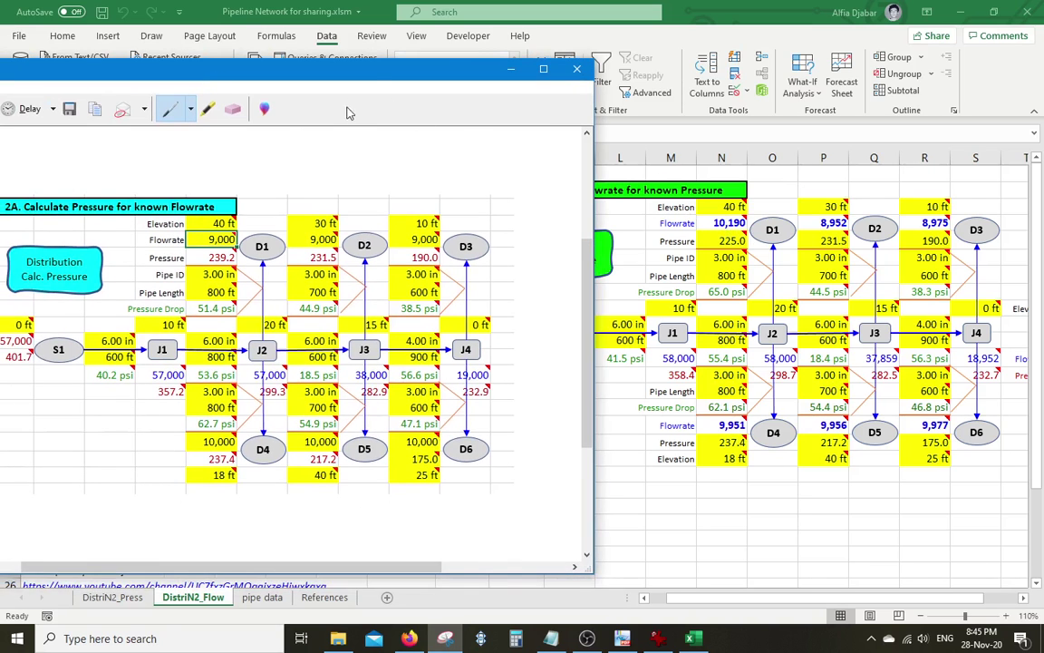
left_click_drag(379, 79, 706, 123)
key("alt+Tab")
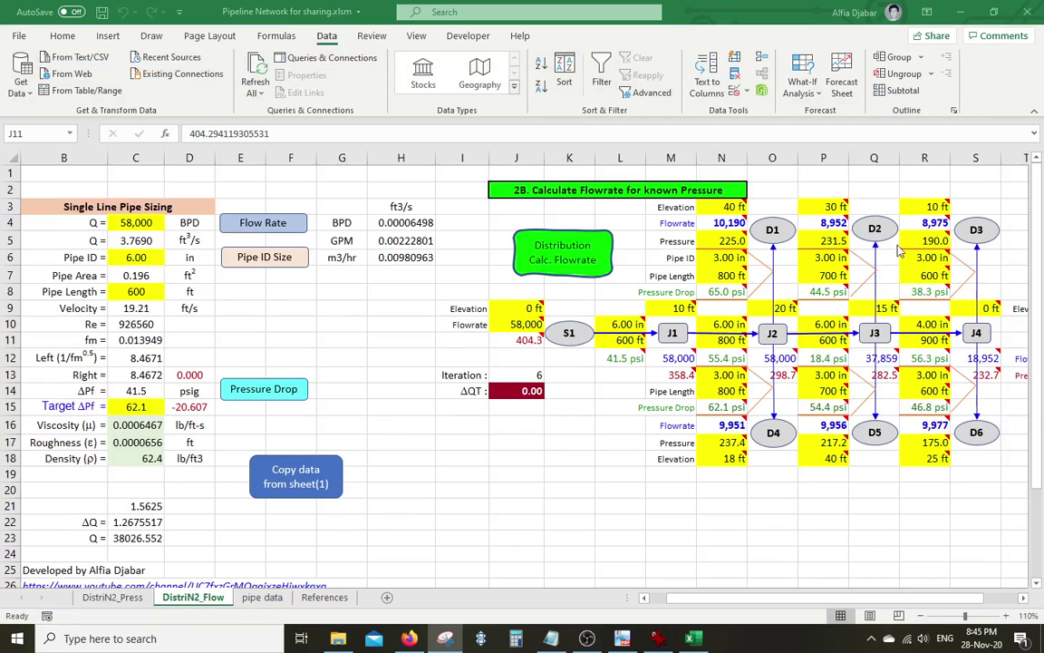
left_click_drag(1043, 136, 307, 103)
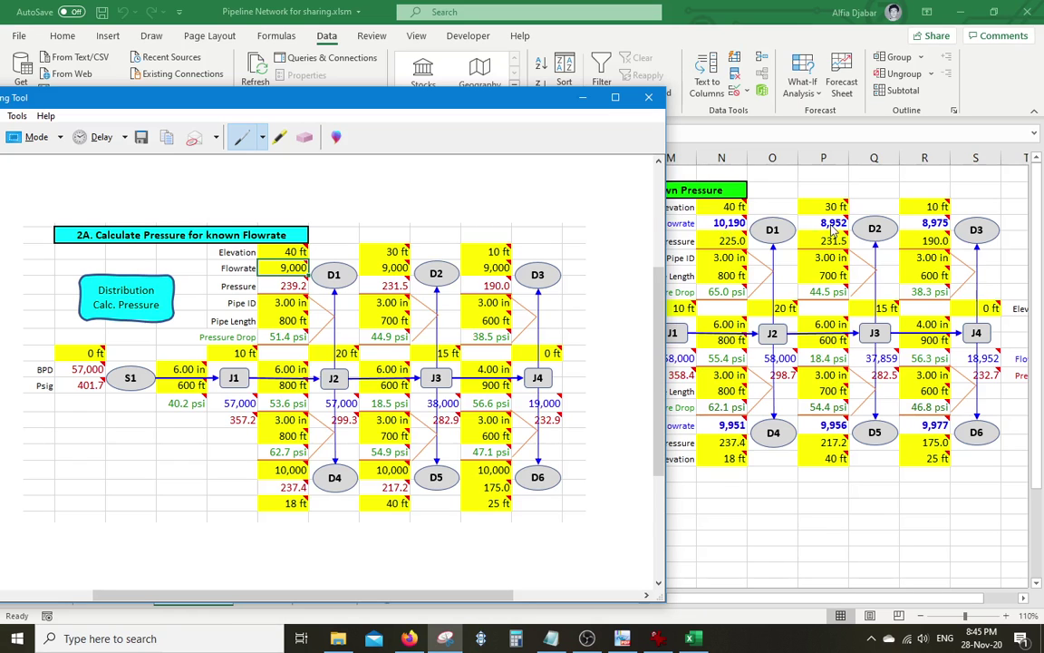
left_click(458, 81)
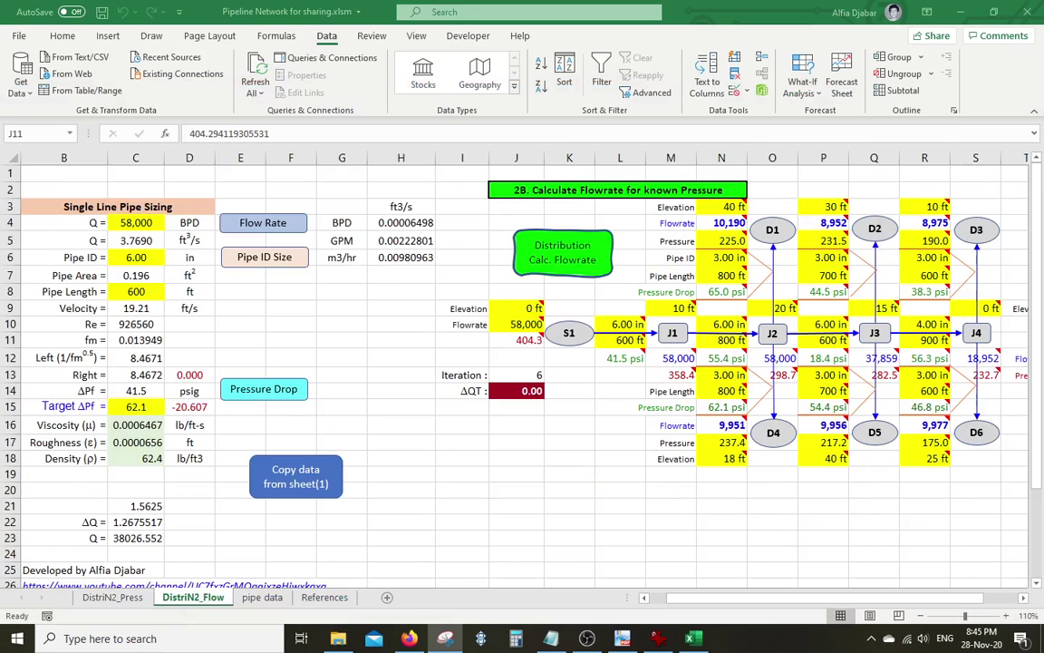
Step: Set D1's pressure to 227 psig and recalculate the distribution flow rates
left_click(730, 241)
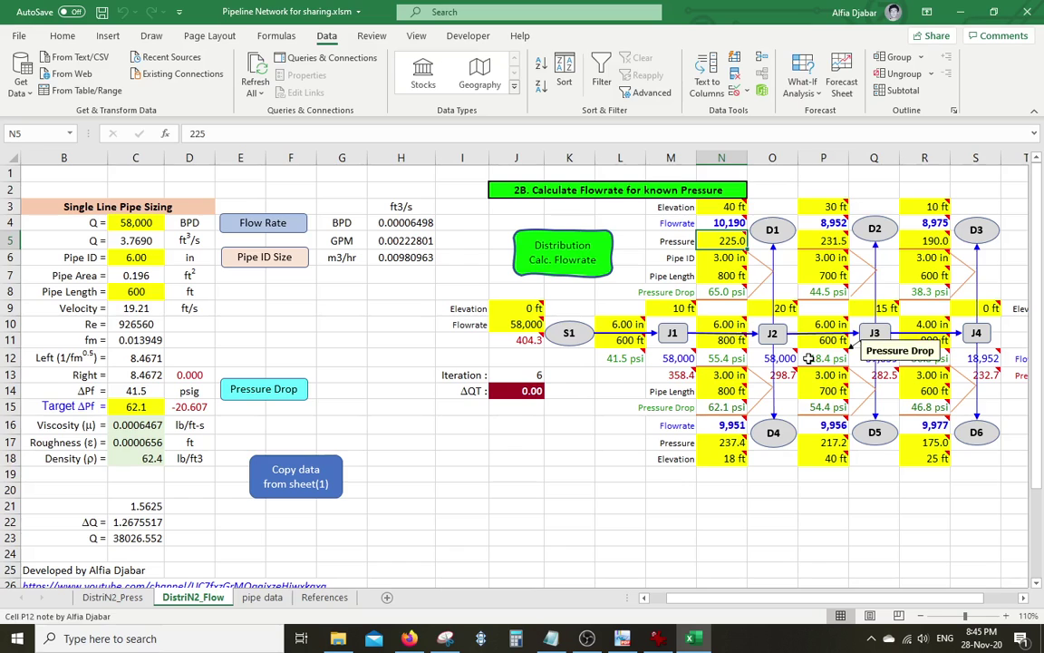
type("2")
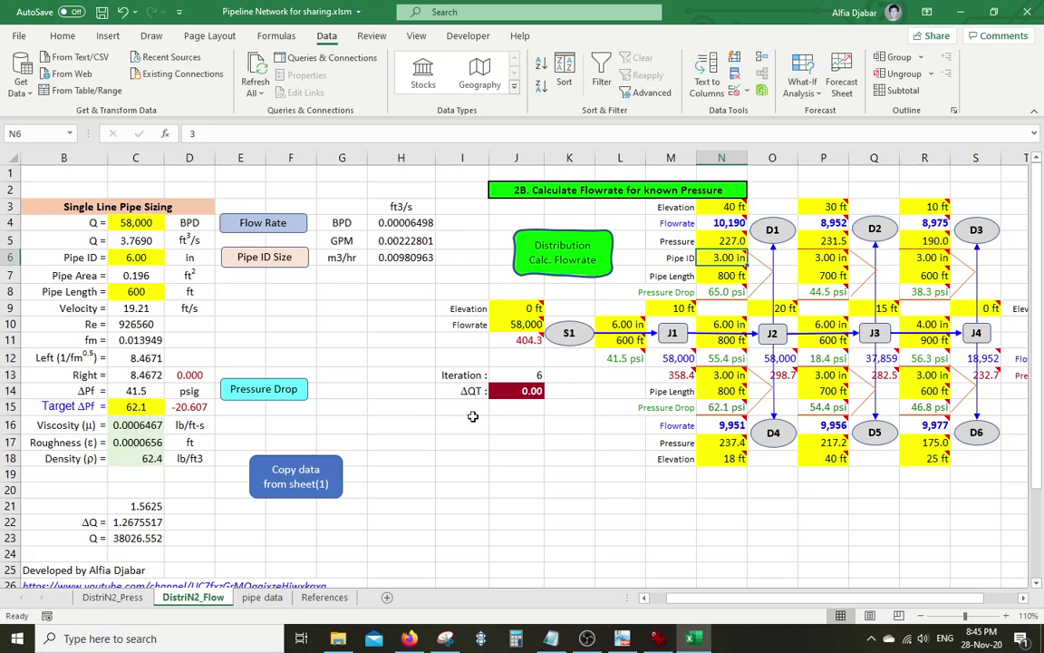
left_click(562, 258)
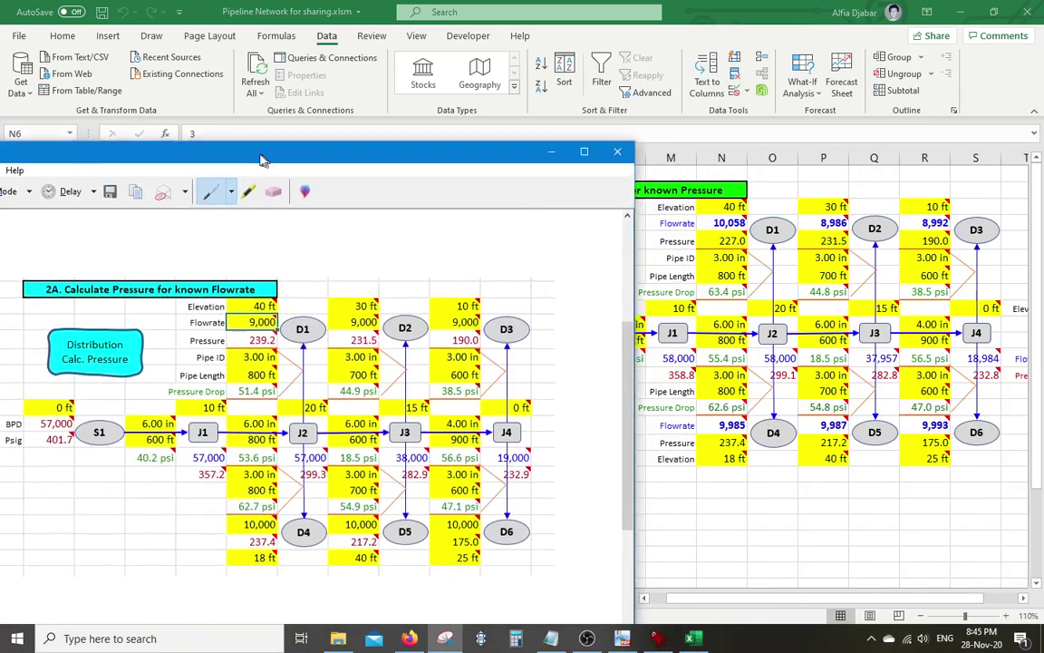
Step: Compare the flow rates calculated with D1 at 227 psig against the captured 2A network, minimize the snip, and review the full 2B network
mouse_move(258, 160)
left_mouse_down()
mouse_move(191, 101)
mouse_move(206, 96)
left_mouse_up()
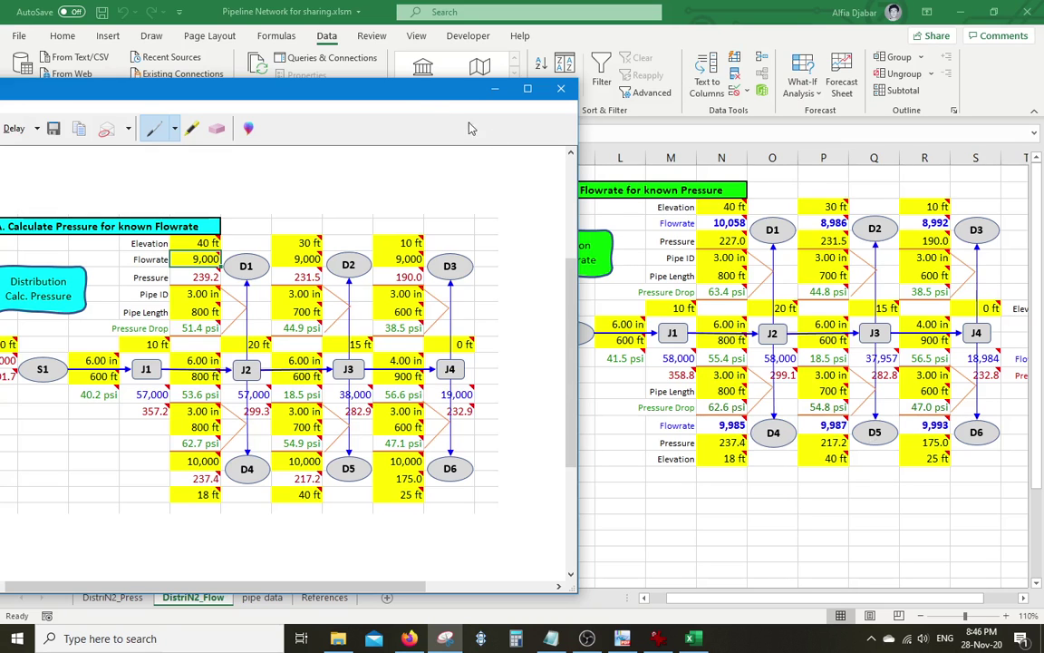
left_click(494, 88)
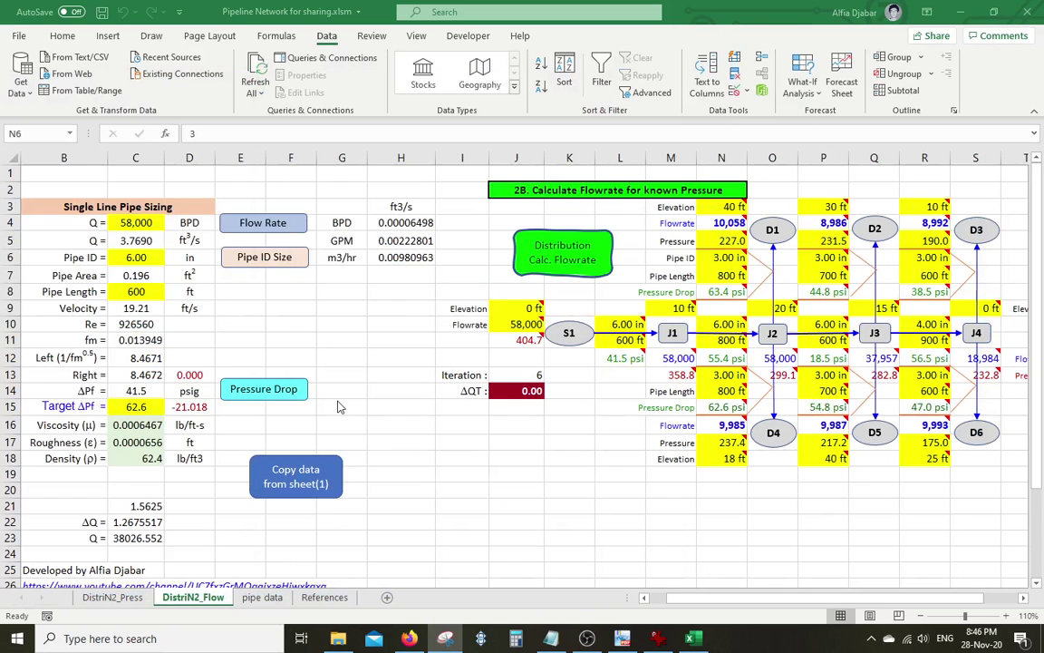
left_click(461, 479)
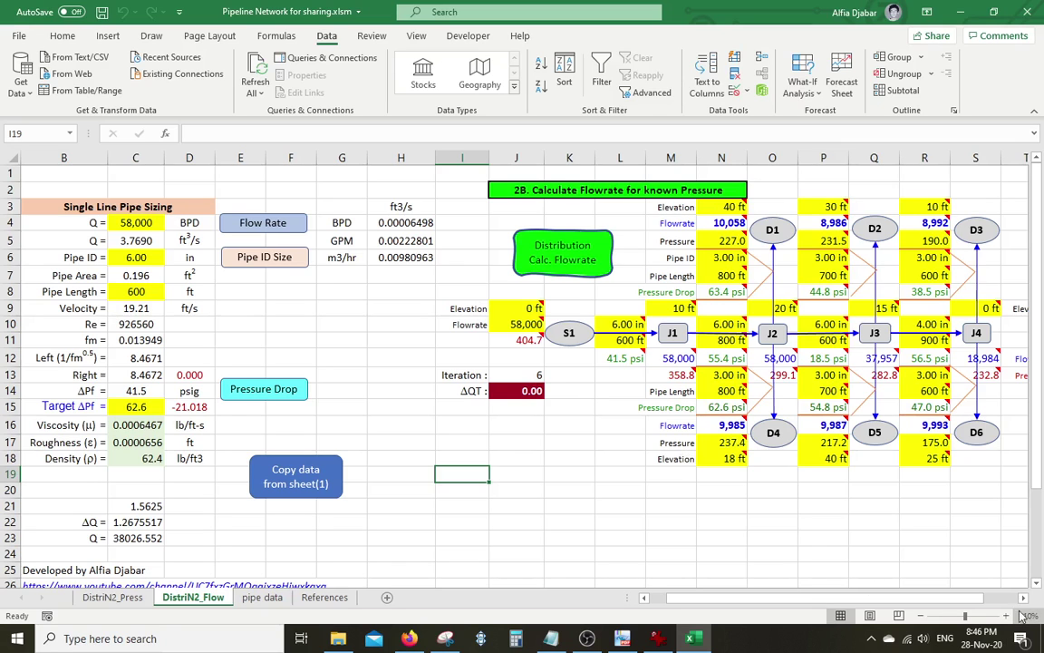
left_click(1024, 598)
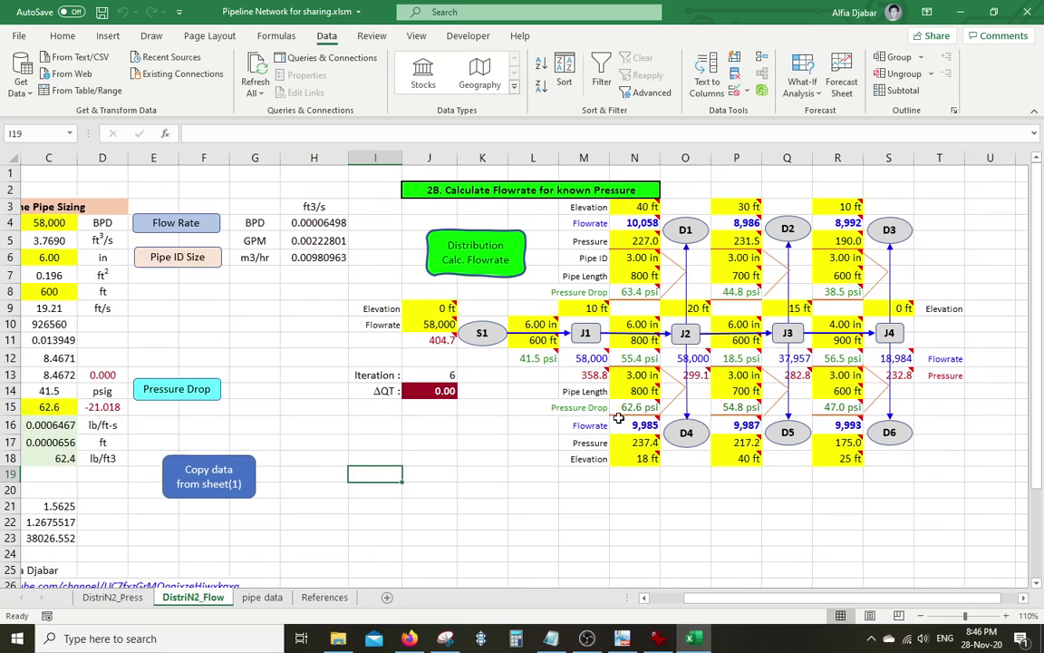
left_click(511, 513)
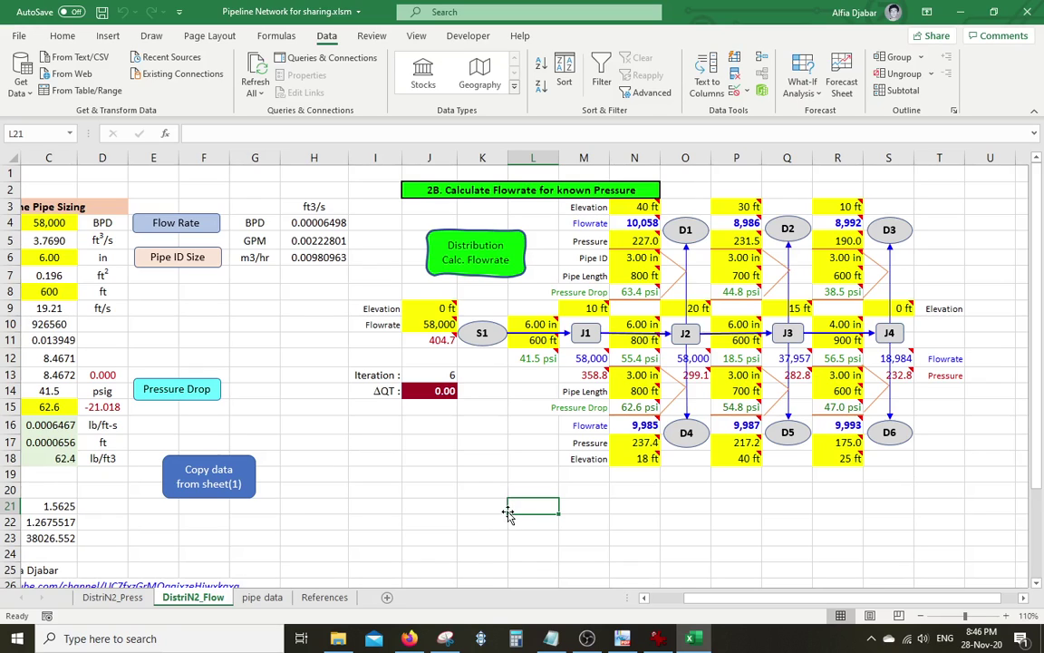
left_click(446, 504)
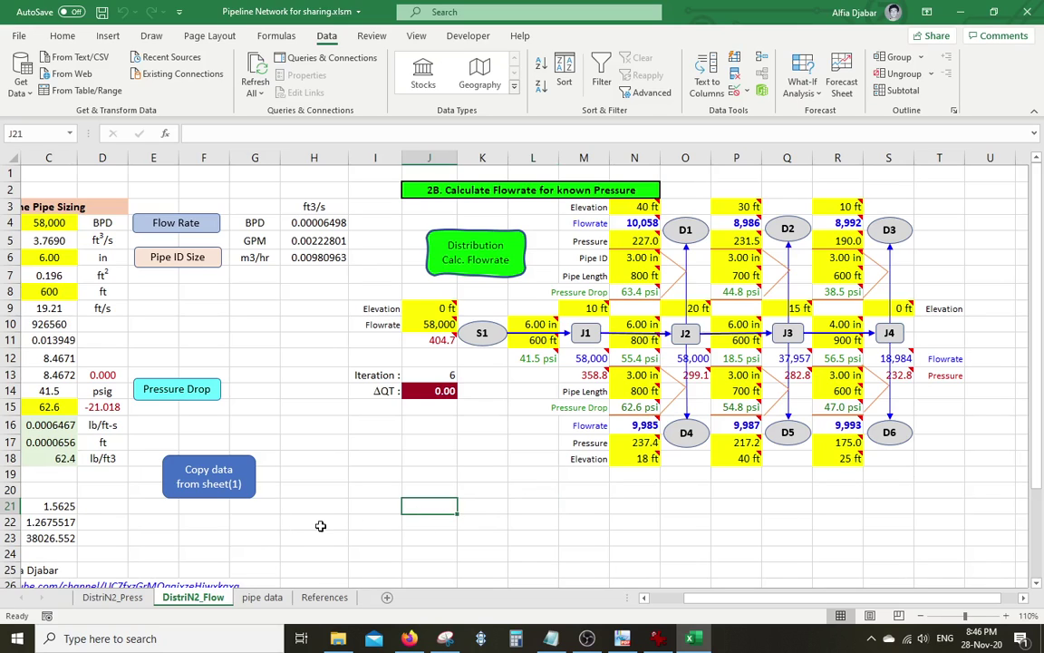
Step: Switch to the Hydraulic Calculation document in PDF-XChange Viewer and go to the list of Excel VBA programs on page 9
left_click(624, 640)
left_click_drag(994, 304, 991, 537)
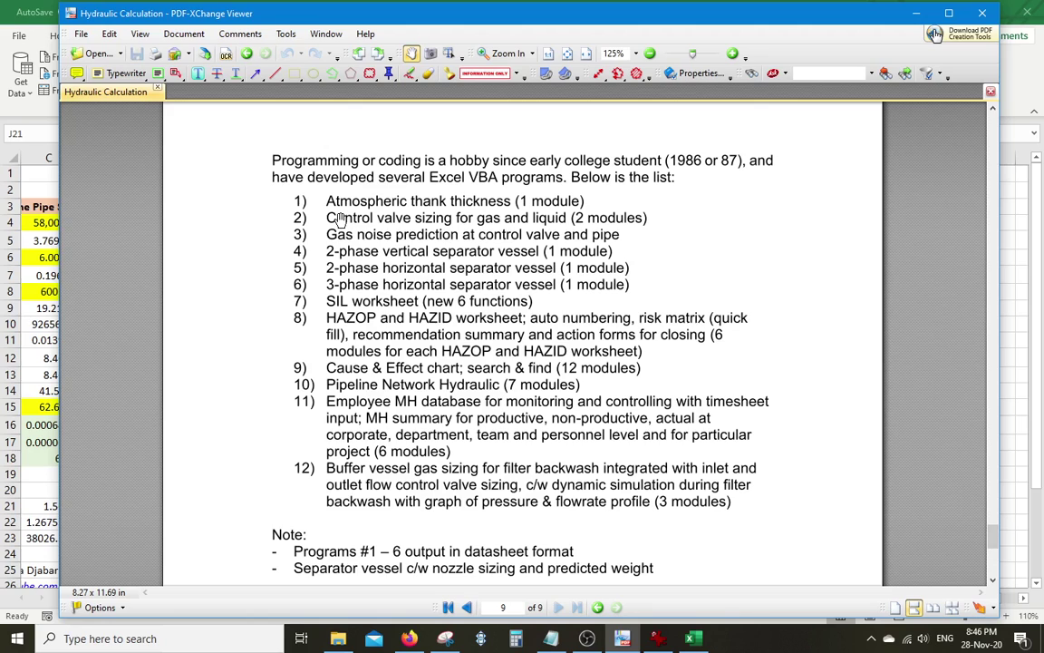